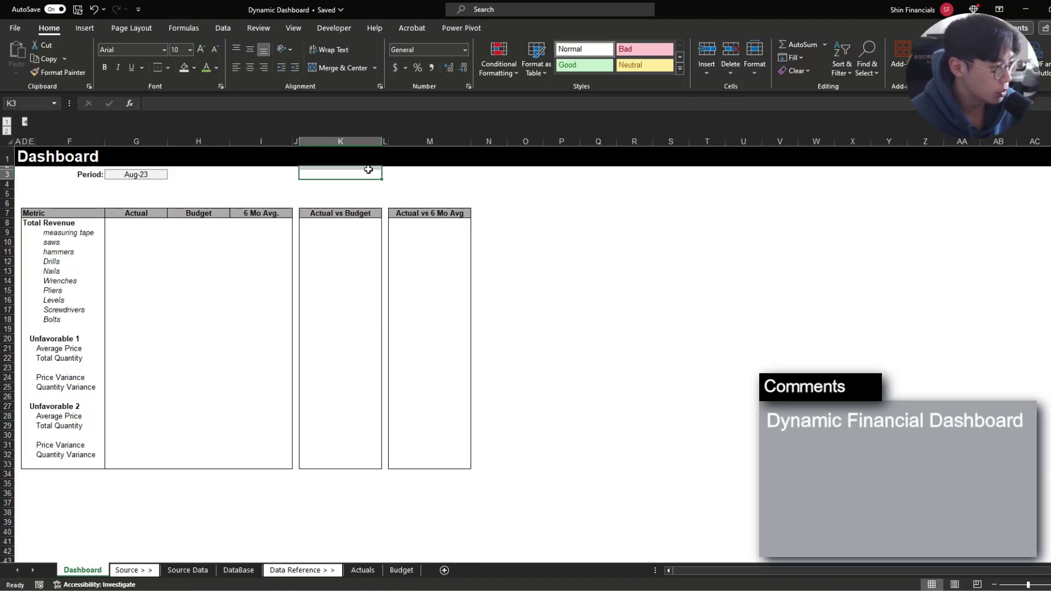
Step: Examine the Dashboard table's Actual, Budget, 6 Mo Avg., Actual vs Budget and Actual vs 6 Mo Avg columns
left_click(116, 235)
left_click(192, 232)
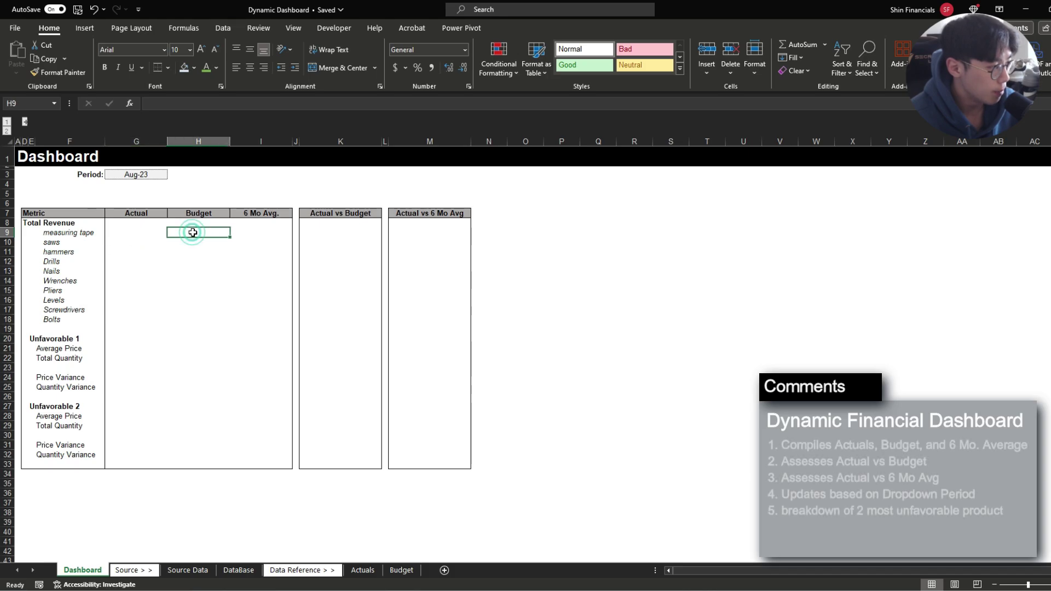
left_click(245, 232)
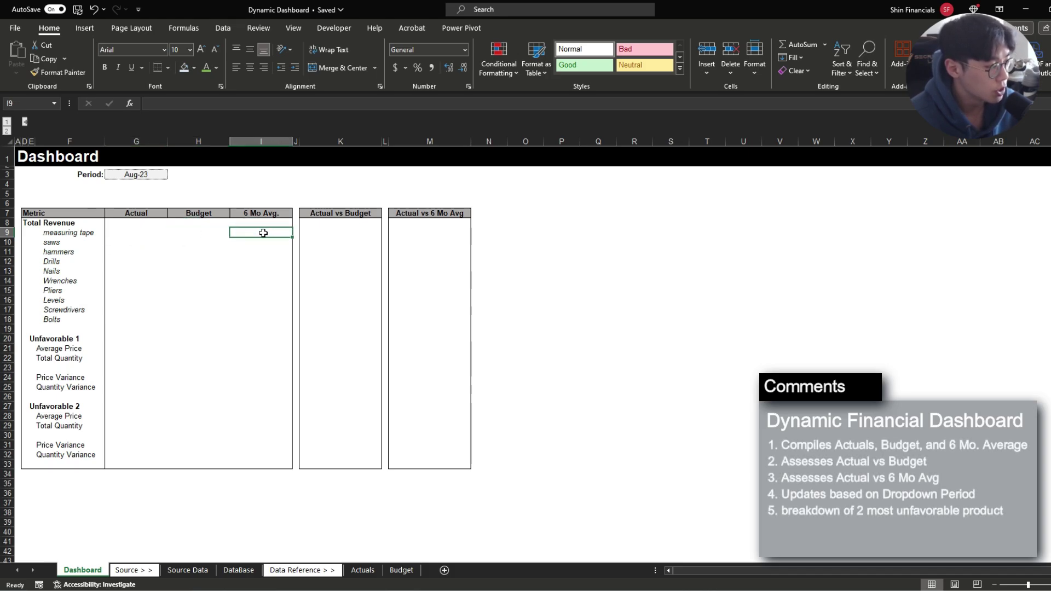
left_click(330, 233)
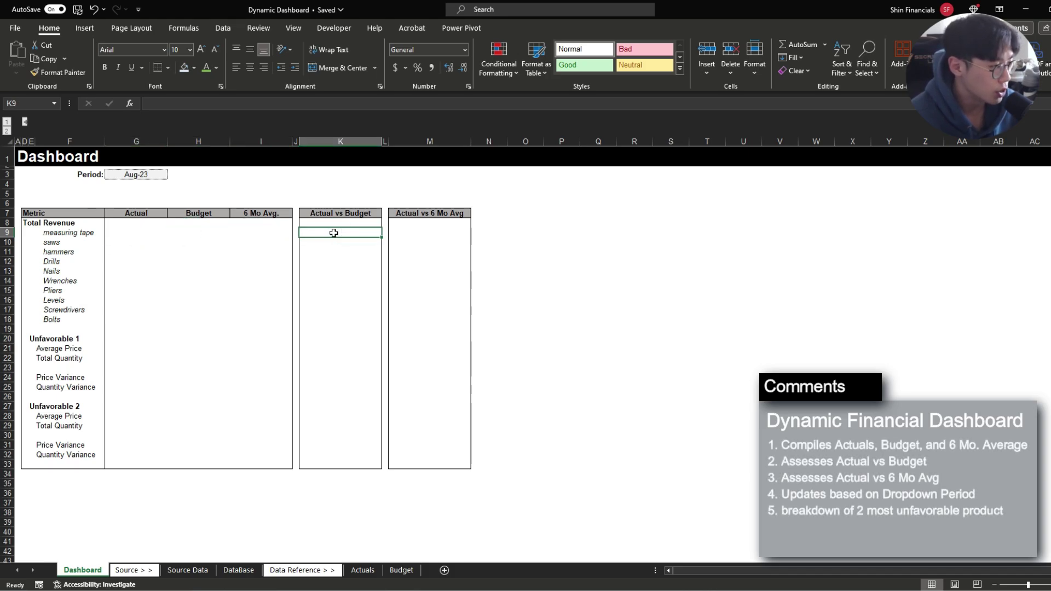
left_click(405, 230)
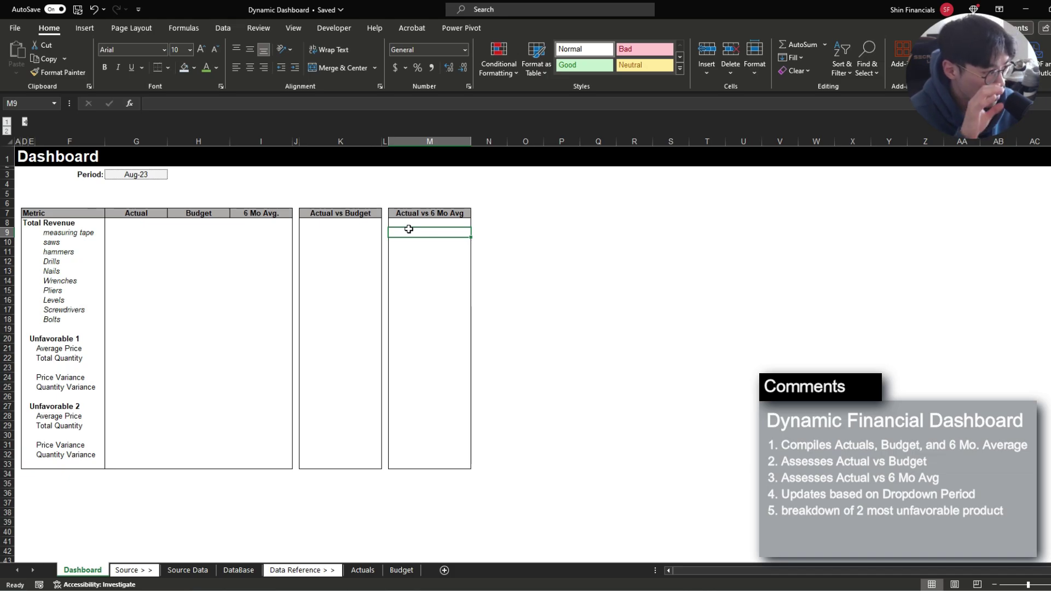
left_click_drag(132, 219, 438, 457)
Step: Set the Dashboard's Period to Jul-23
left_click(123, 175)
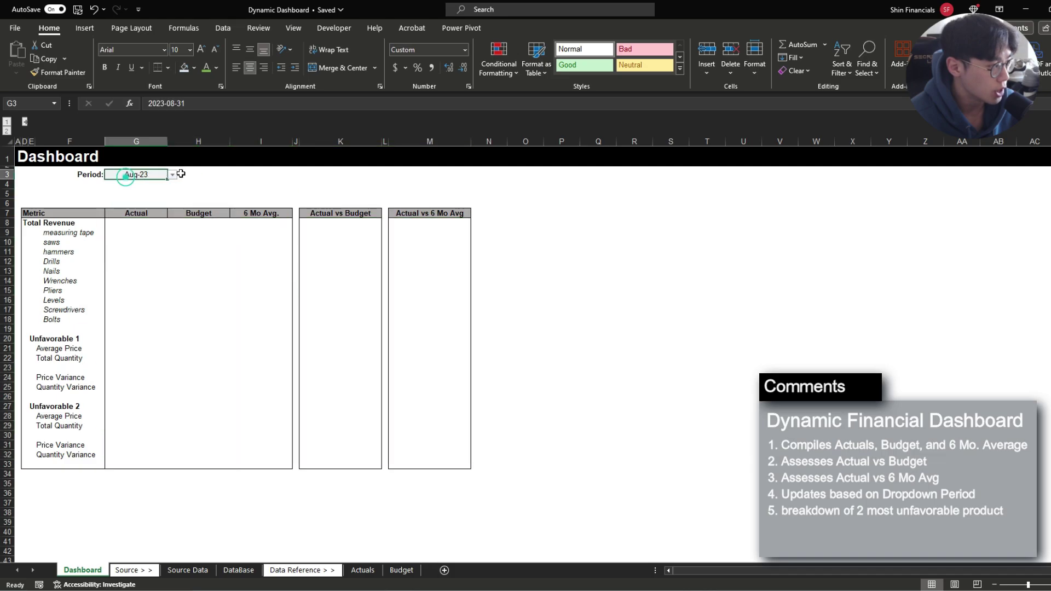
left_click(172, 174)
left_click(133, 238)
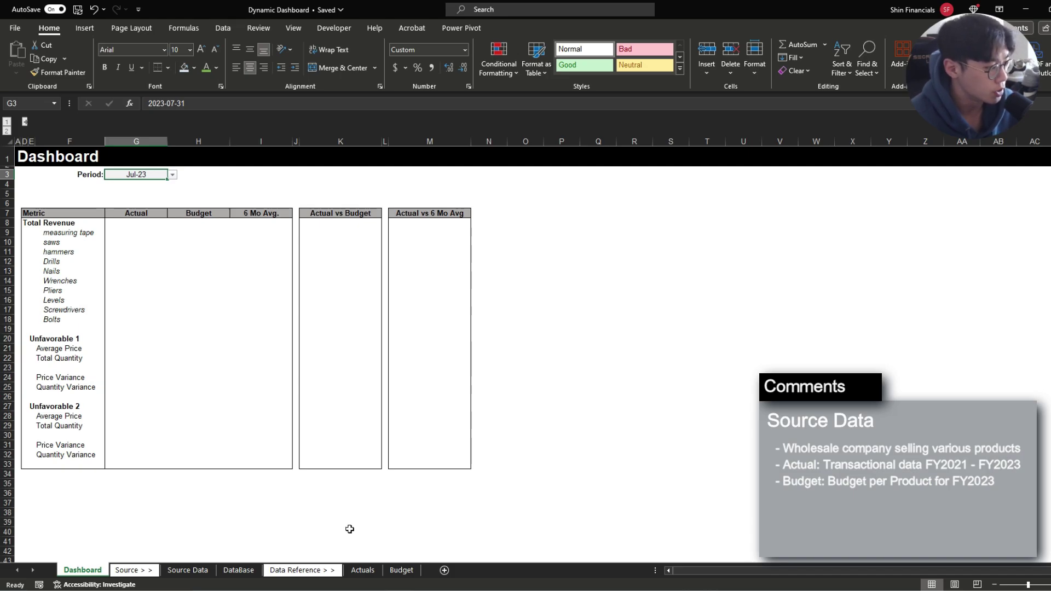
Step: Review the Actuals sheet's product names, prices and date coverage note, and the Budget sheet's transaction periods
left_click(363, 569)
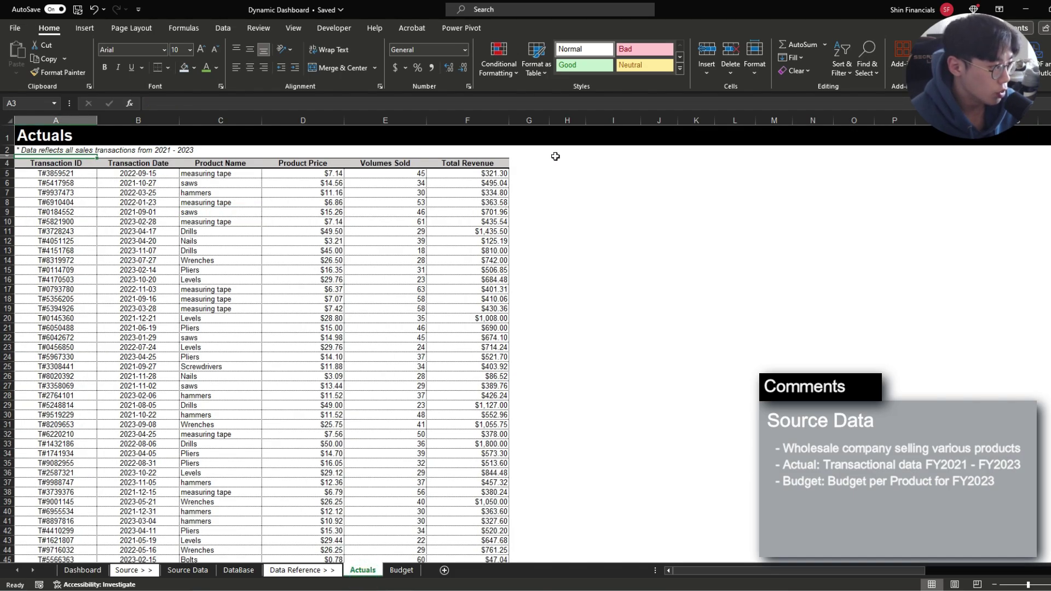
left_click_drag(221, 183, 218, 284)
left_click_drag(332, 174, 315, 314)
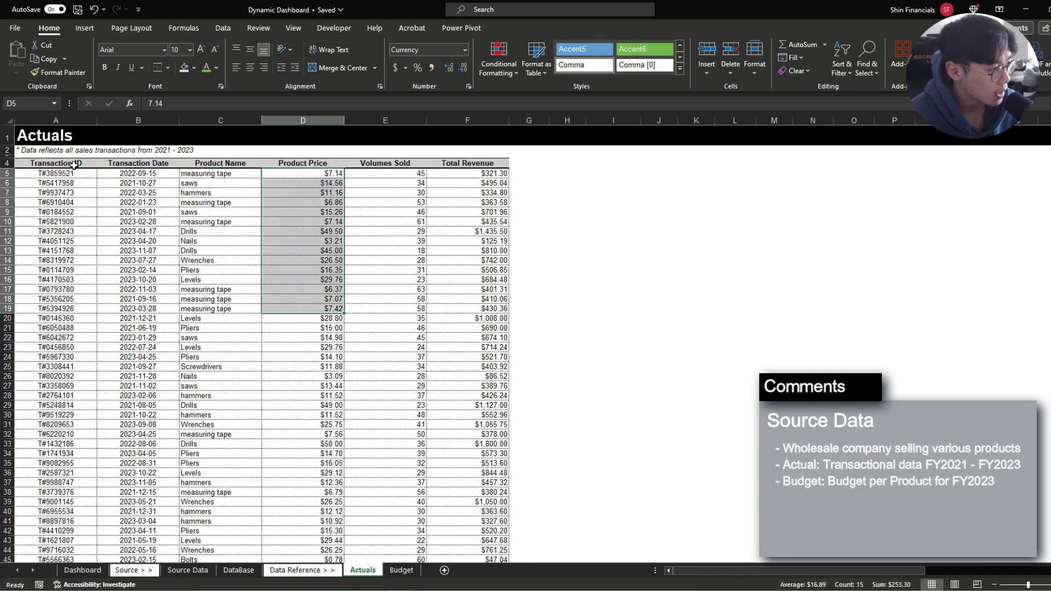
left_click_drag(35, 151, 202, 152)
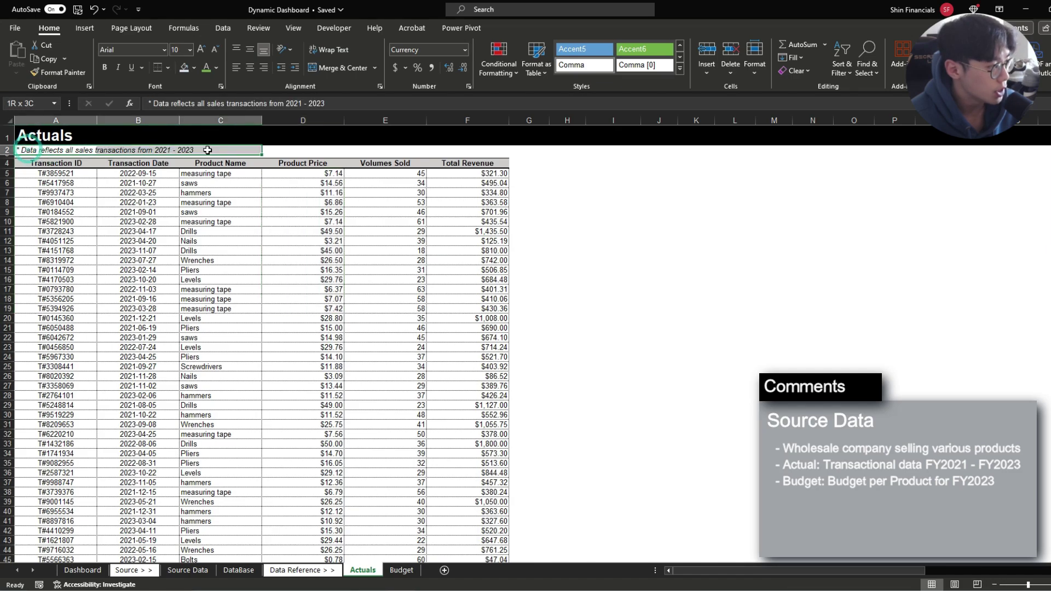
left_click(206, 152)
left_click(201, 194)
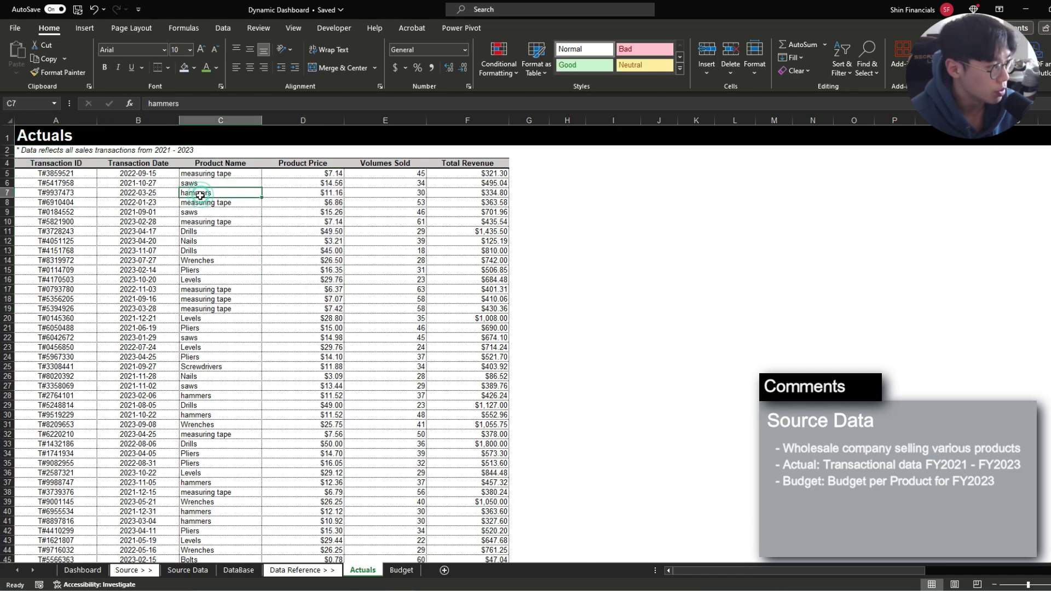
key("ctrl+Page_Down")
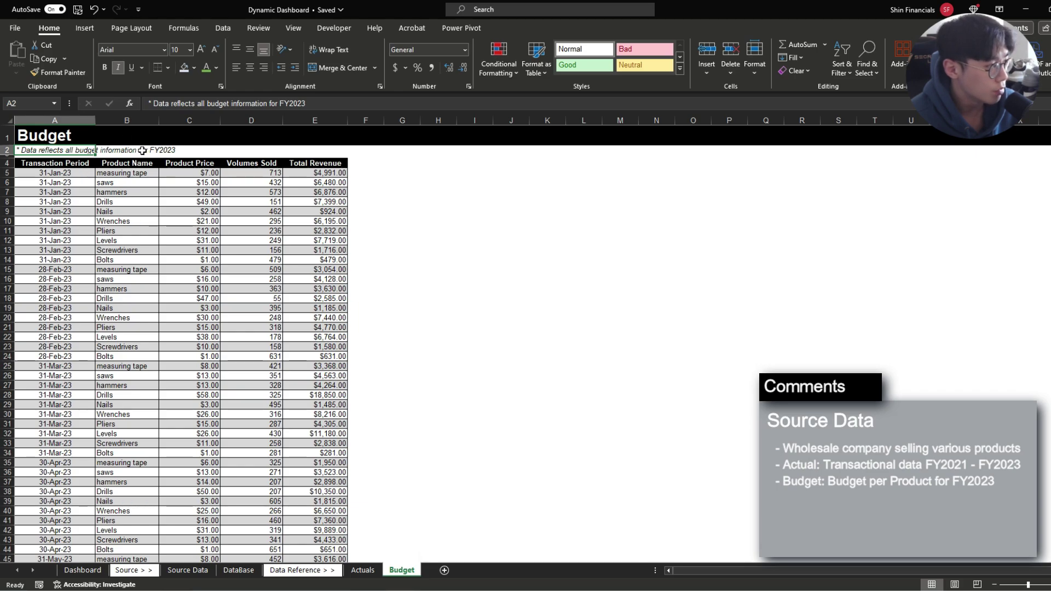
left_click(60, 170)
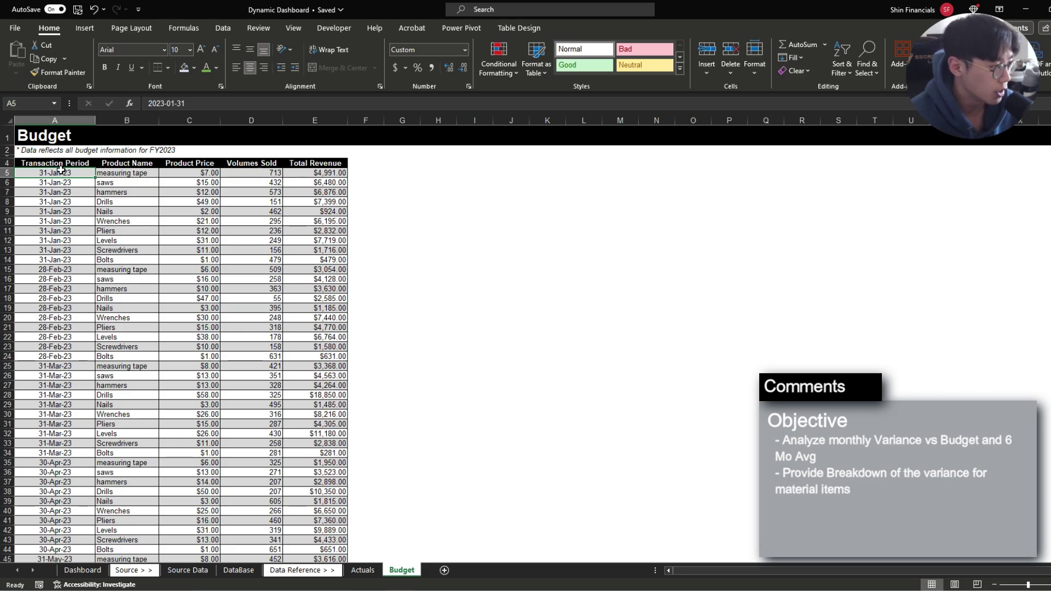
Step: Compare the individual transactions on the Actuals sheet with the monthly Actual product volume grid on the DataBase sheet
left_click(239, 570)
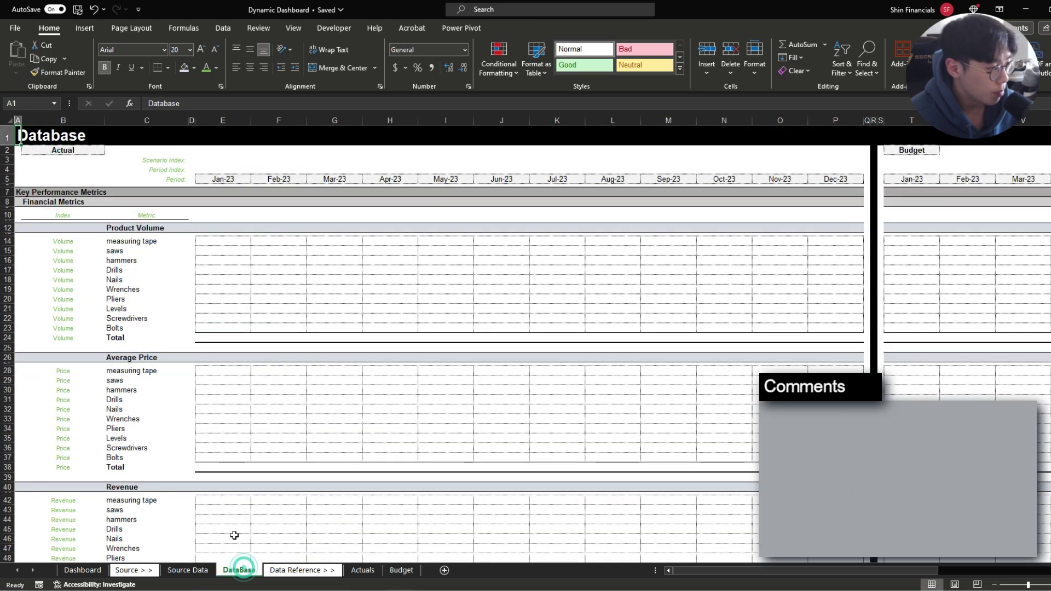
left_click(236, 429)
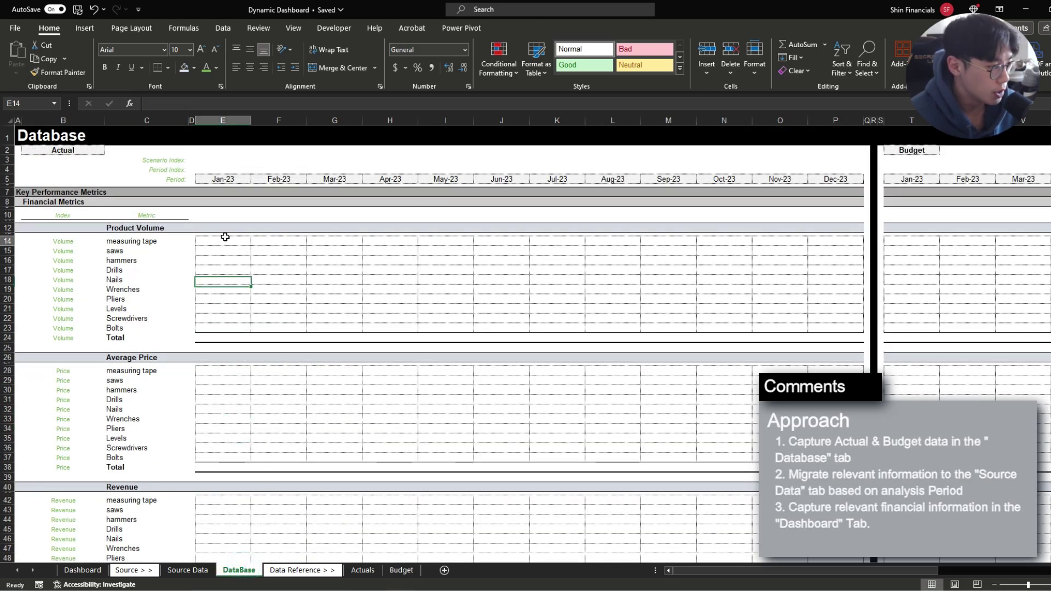
left_click_drag(225, 241, 818, 335)
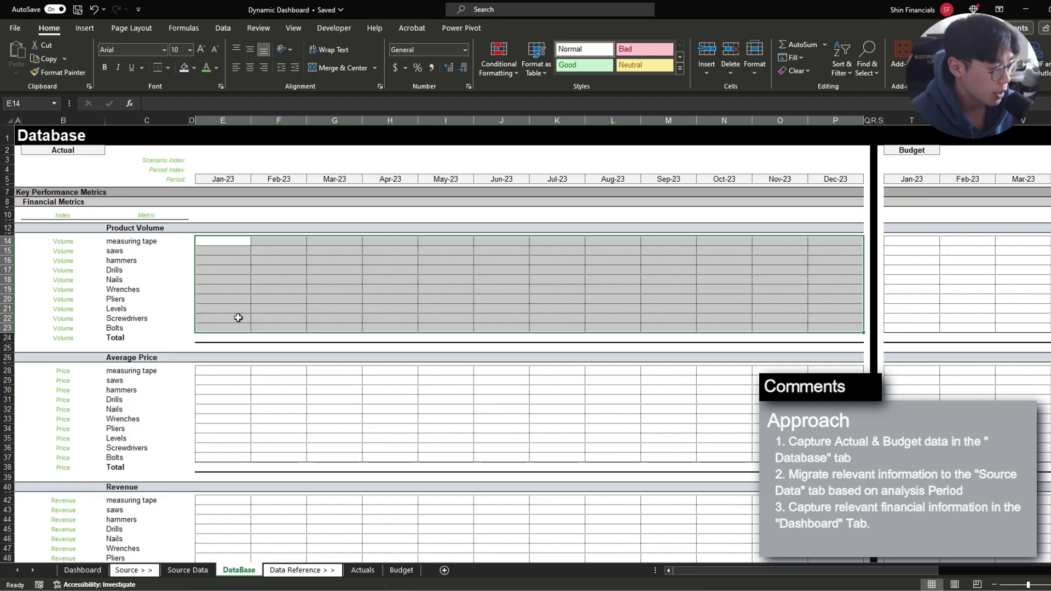
left_click(363, 570)
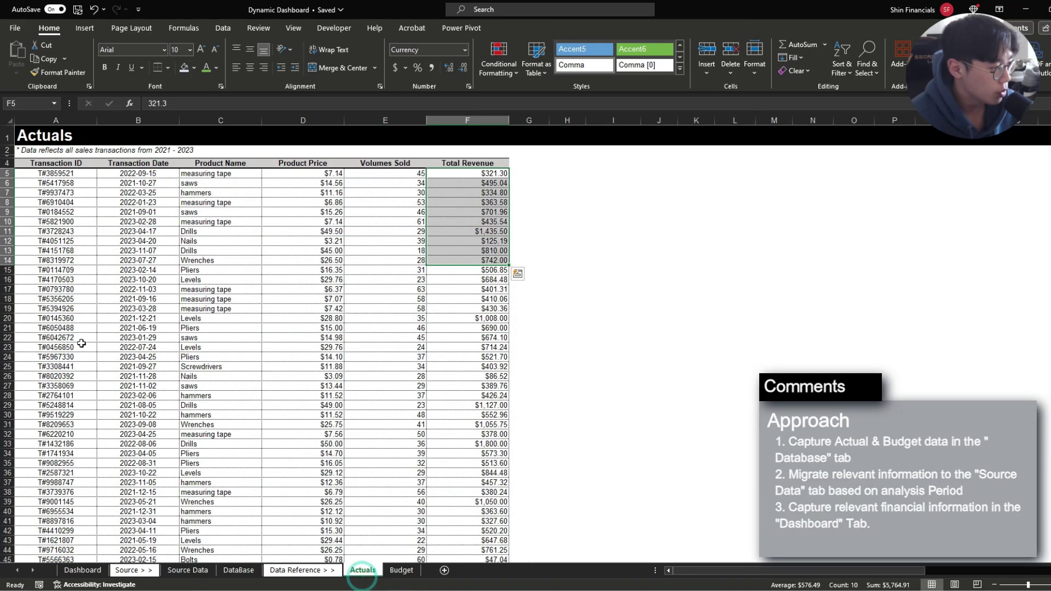
left_click_drag(77, 347, 462, 382)
scroll(462, 381, "down", 9)
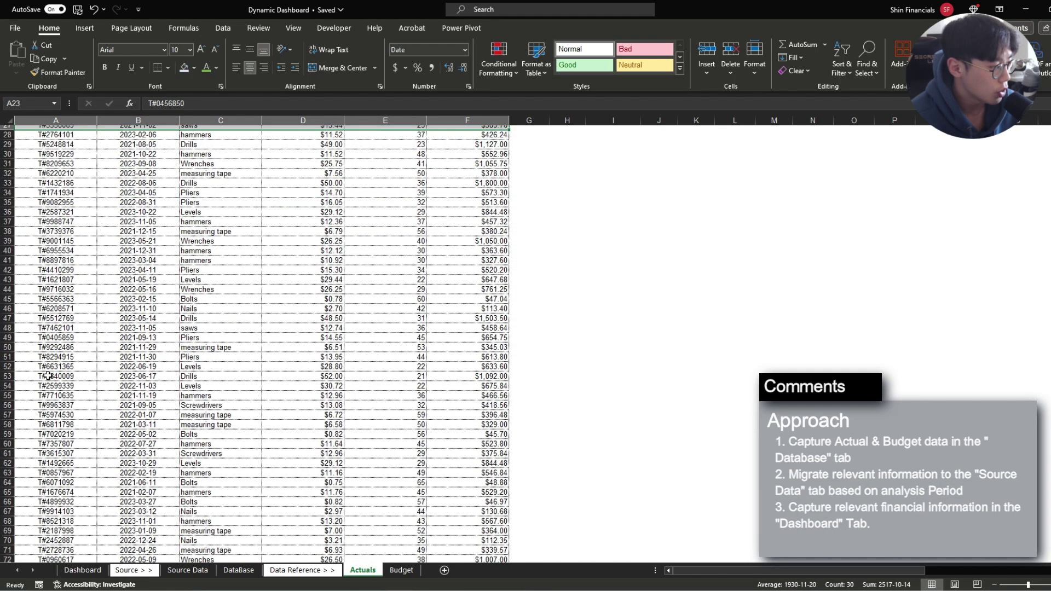
left_click_drag(64, 357, 65, 492)
left_click_drag(214, 376, 465, 377)
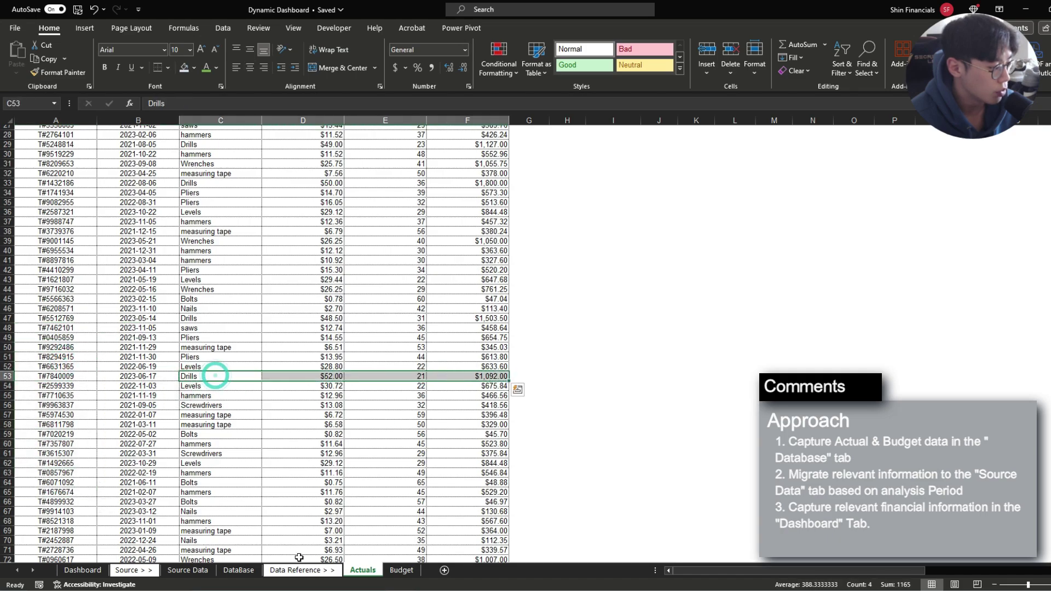
left_click(238, 565)
left_click_drag(208, 179, 818, 333)
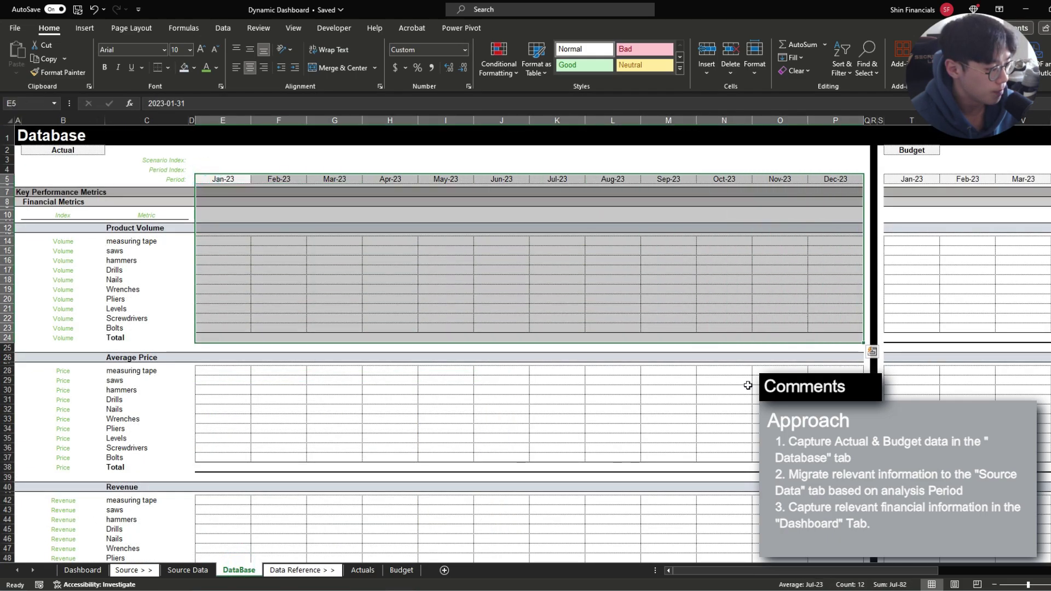
Step: Compare the rows of the Budget sheet with the monthly Budget columns on the DataBase sheet
left_click(401, 570)
left_click_drag(60, 348, 323, 459)
scroll(244, 433, "down", 2)
scroll(244, 433, "down", 3)
left_click_drag(58, 387, 327, 375)
left_click(228, 570)
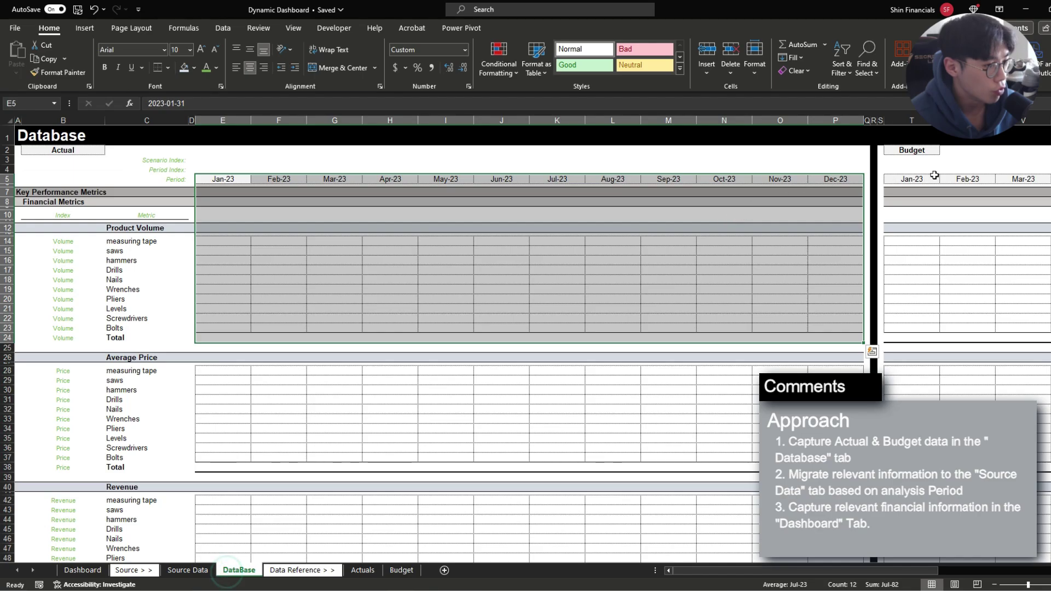
left_click_drag(898, 178, 1046, 181)
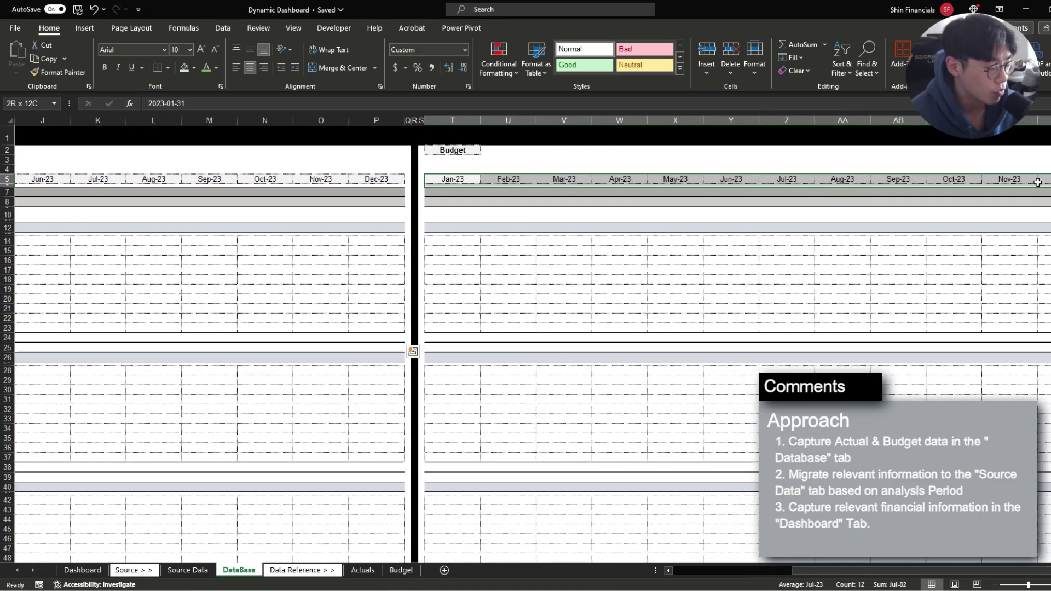
left_click_drag(806, 570, 681, 573)
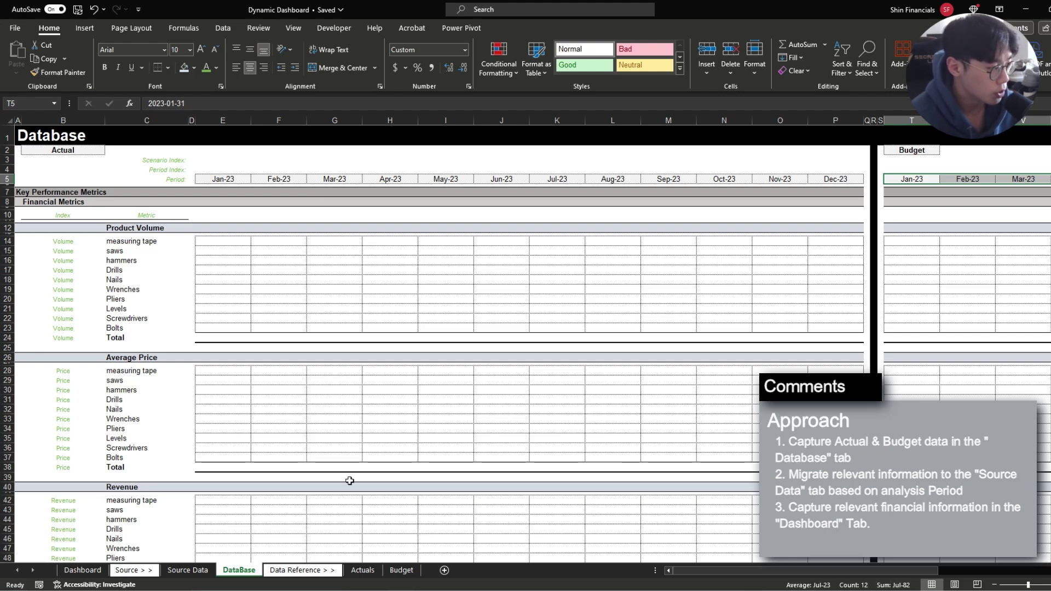
Step: Examine the revenue area on the Source Data sheet and the complete metric table on the Dashboard sheet
left_click(184, 570)
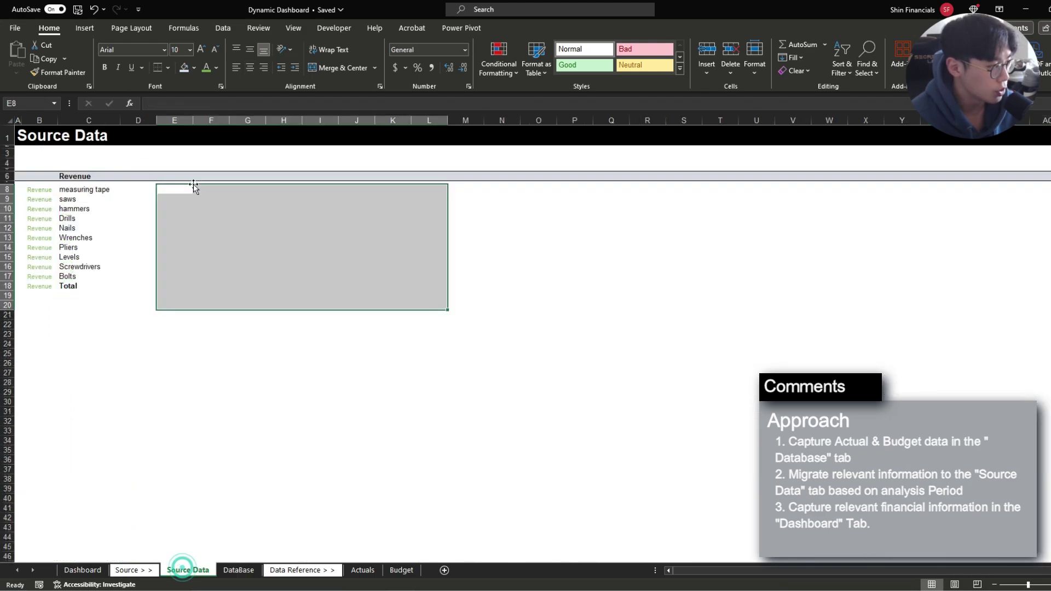
left_click_drag(175, 189, 482, 285)
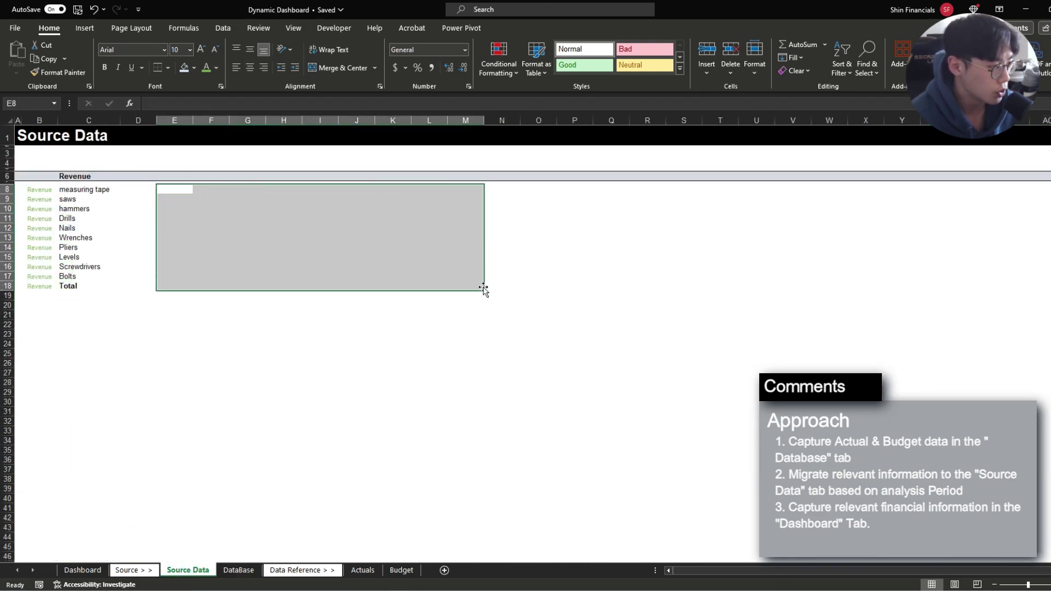
left_click(94, 569)
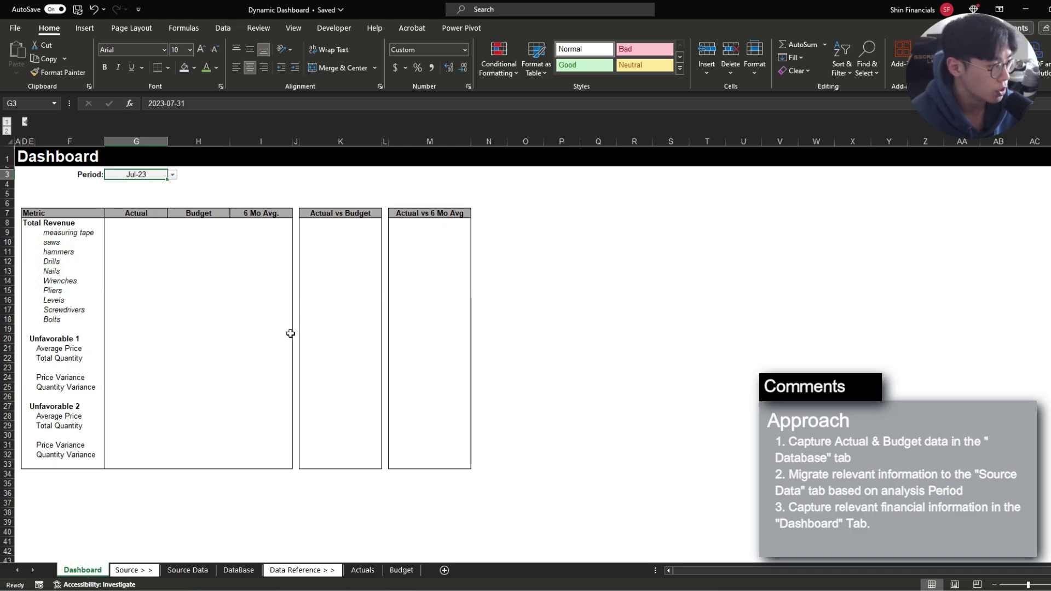
mouse_move(57, 219)
left_mouse_down()
mouse_move(452, 441)
mouse_move(450, 456)
left_mouse_up()
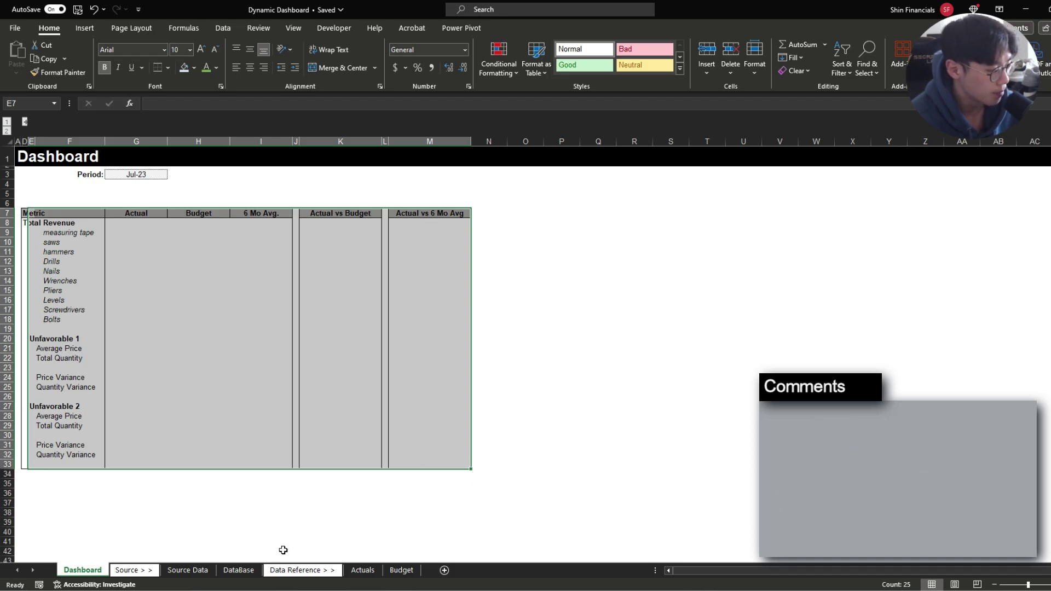
Step: Examine the DataBase sheet's Product Volume, Average Price and Revenue sections and its Actual and Budget scenario labels
left_click(239, 570)
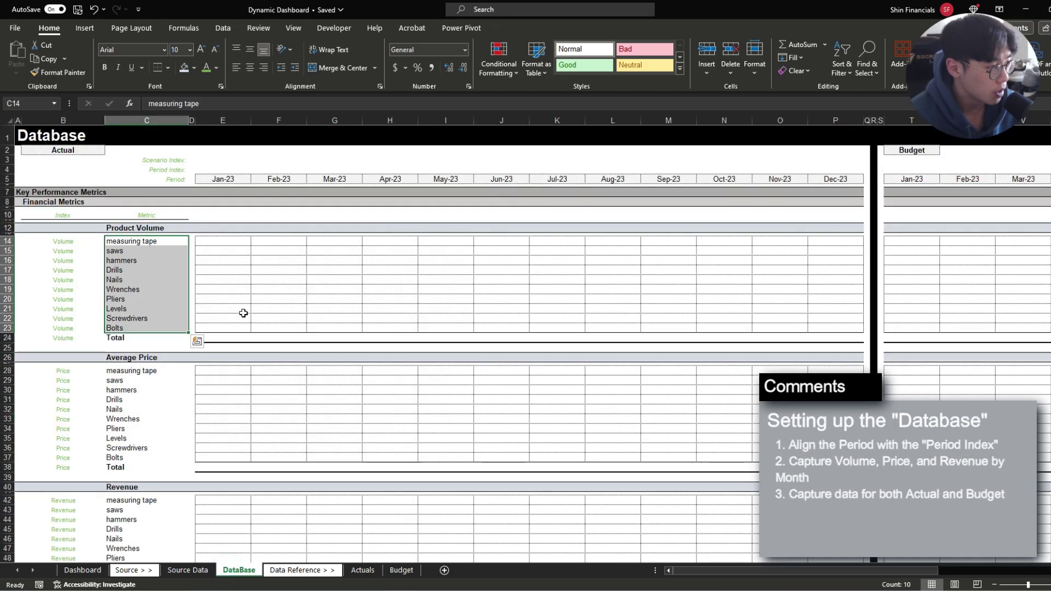
left_click_drag(140, 241, 135, 328)
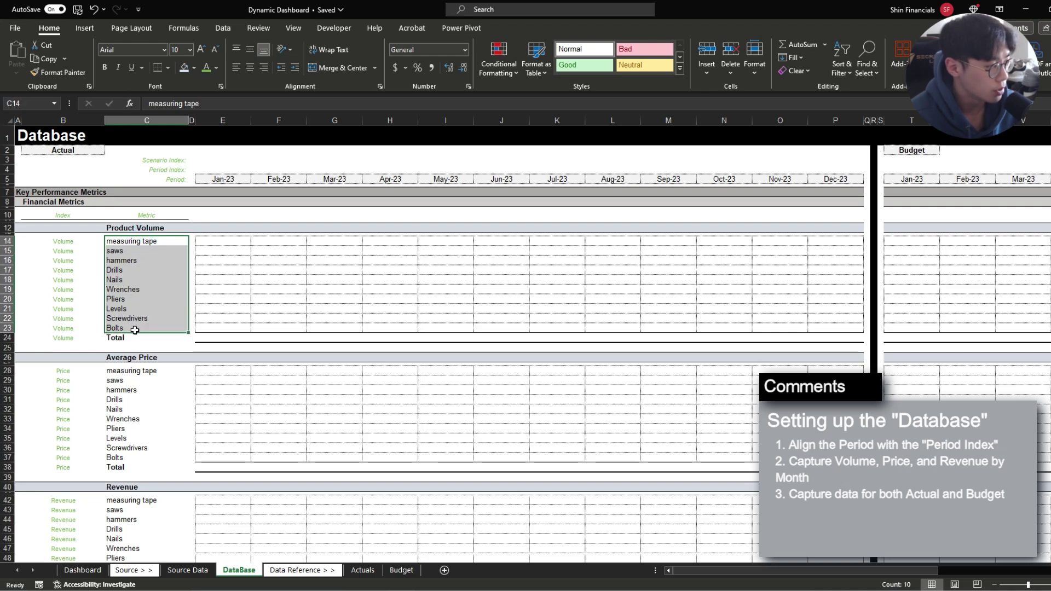
left_click(127, 358)
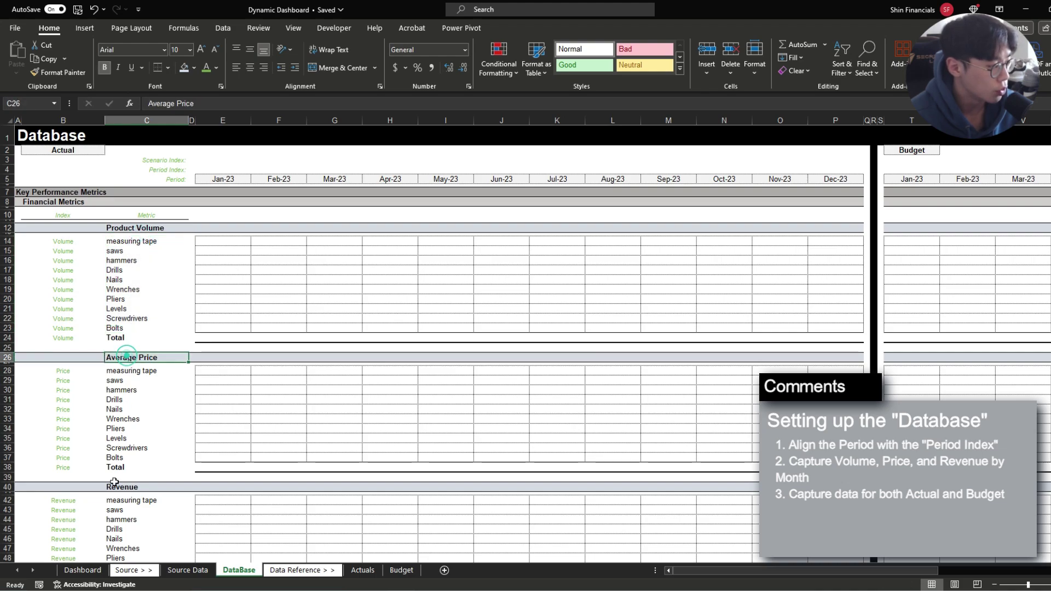
left_click(140, 228)
left_click(136, 356)
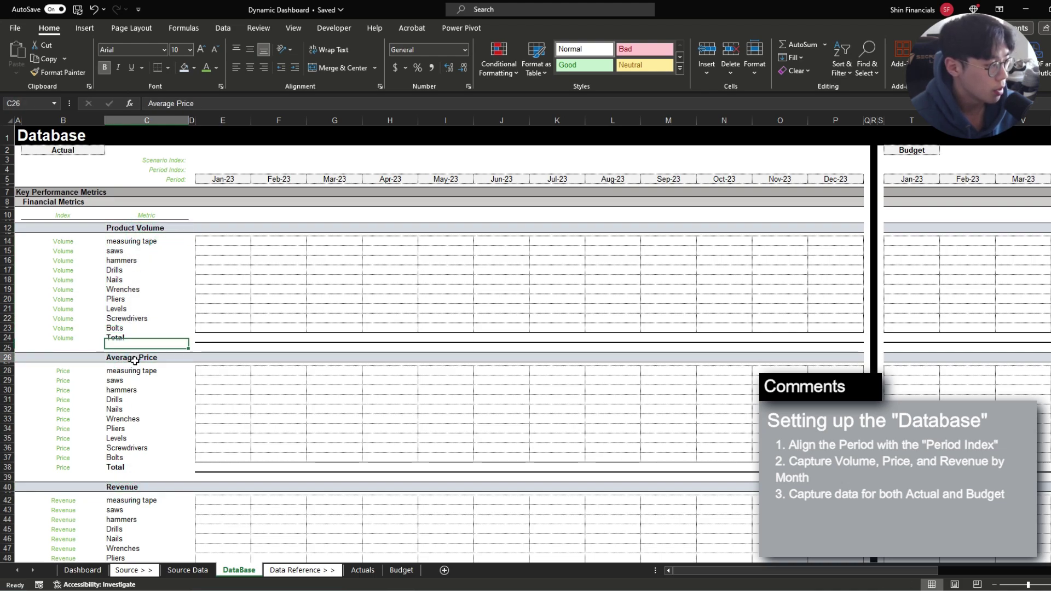
left_click(137, 488)
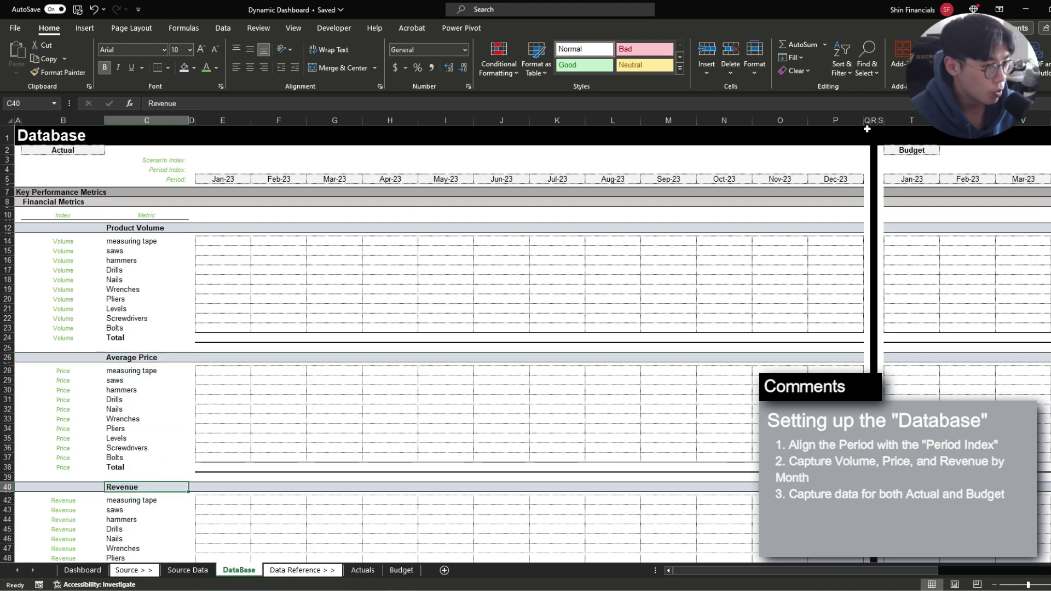
left_click(911, 150)
left_click(70, 153)
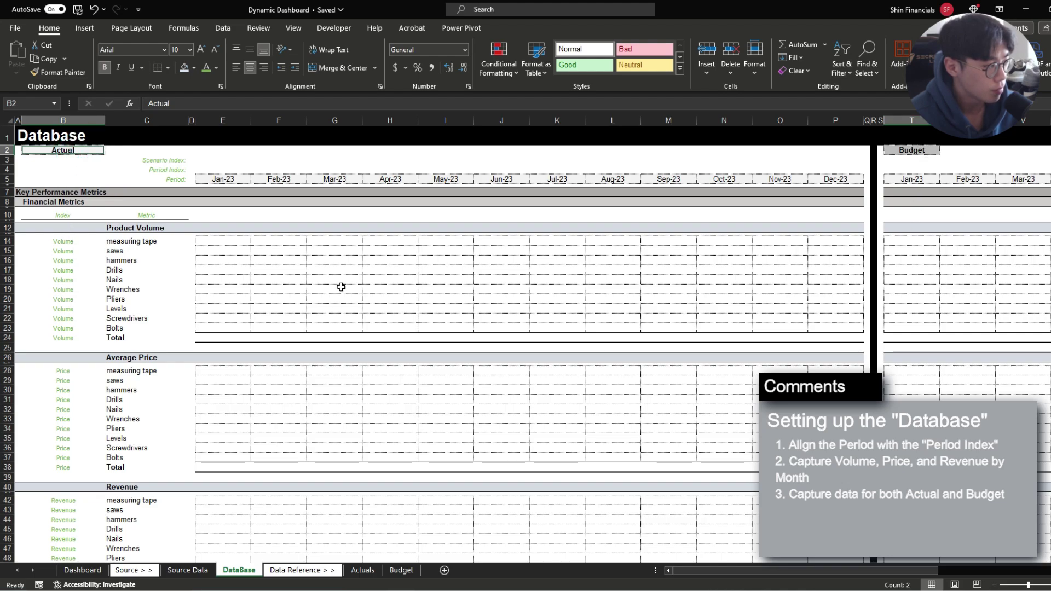
Step: Compare the transaction dates on the Actuals sheet with the Jan-23 to Dec-23 period headers in the DataBase sheet's Actual section
key("ctrl+Page_Down")
key("ctrl+Page_Down")
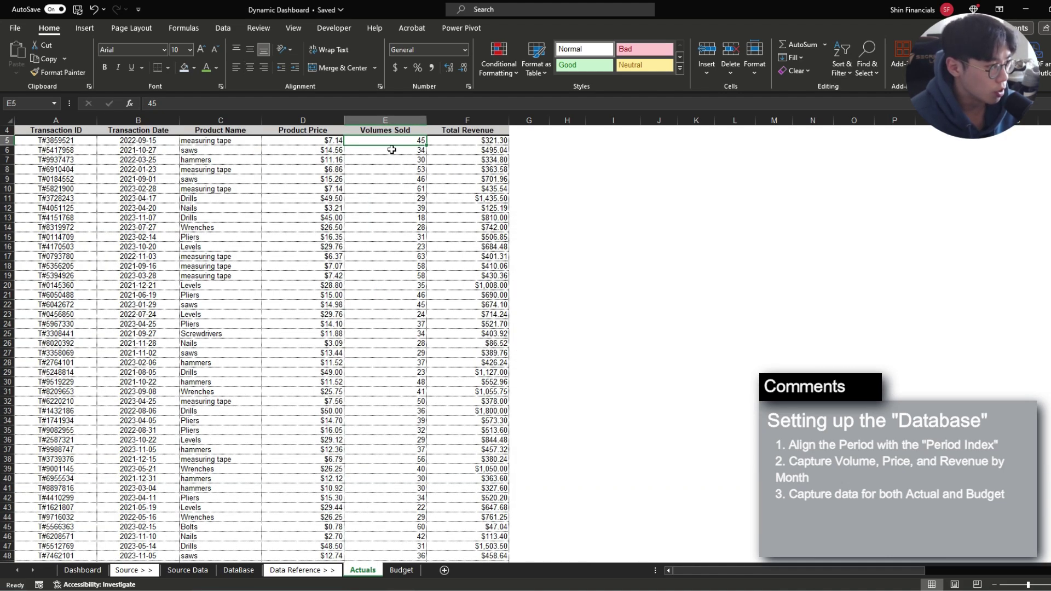
left_click_drag(160, 140, 141, 284)
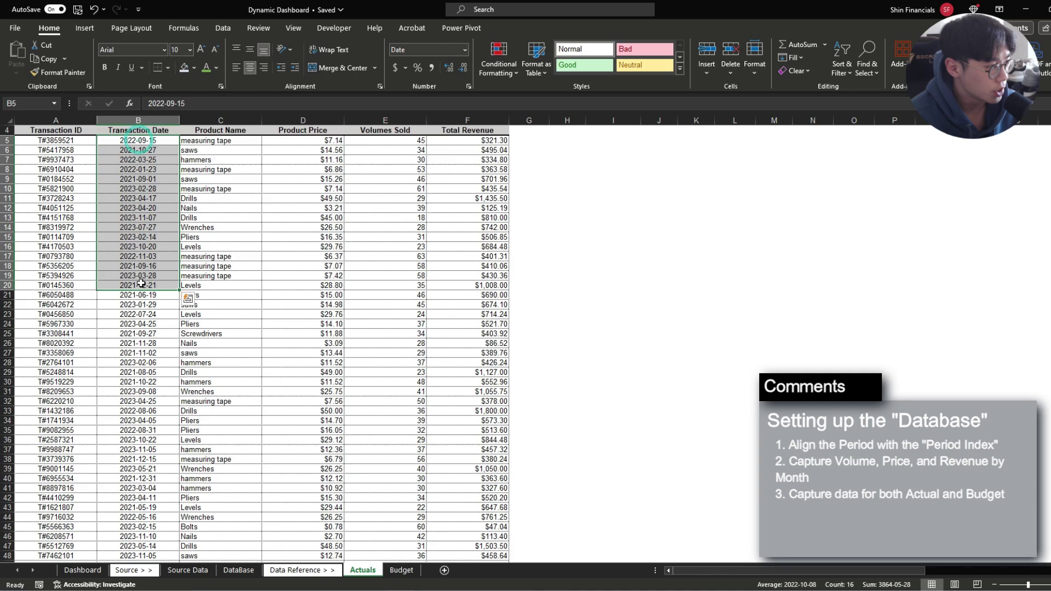
left_click(230, 572)
left_click_drag(214, 179, 815, 182)
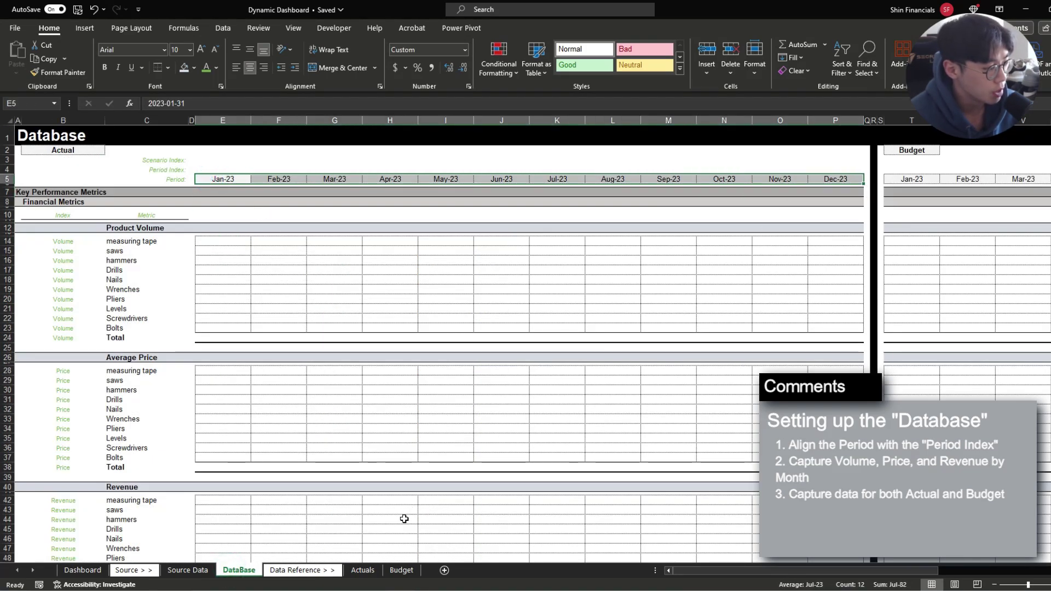
Step: On the Actuals sheet, set the width of blank column G beside Total Revenue to 1
left_click(362, 569)
left_click(531, 131)
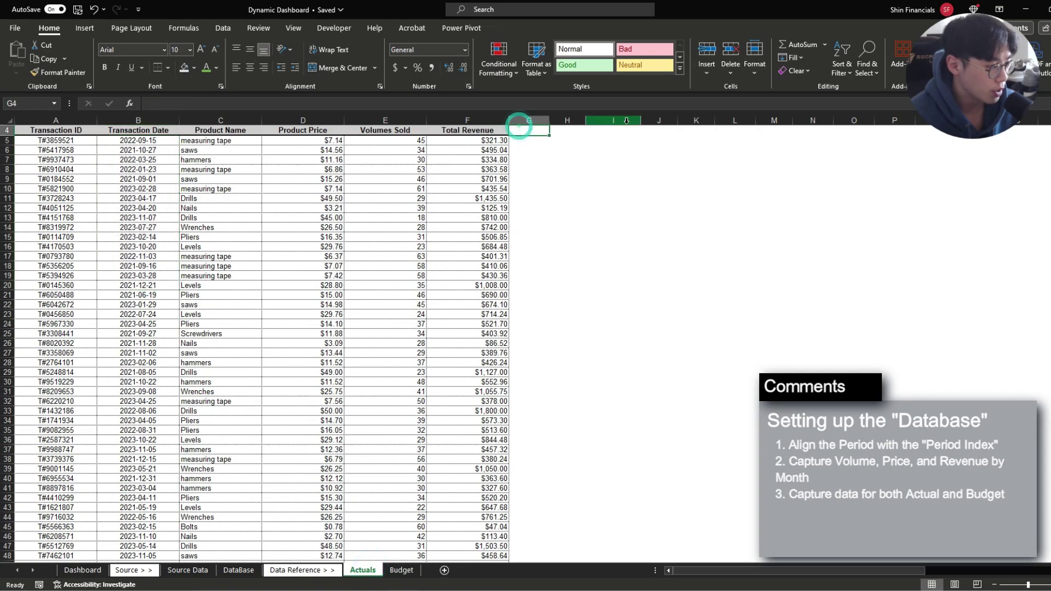
key("alt+h")
type("ow1")
key("Return")
Step: Add a "Period Index" header in H4 based on the Total Revenue header, with dark blue fill and white text, and autofit the column
key("Left")
key("ctrl+c")
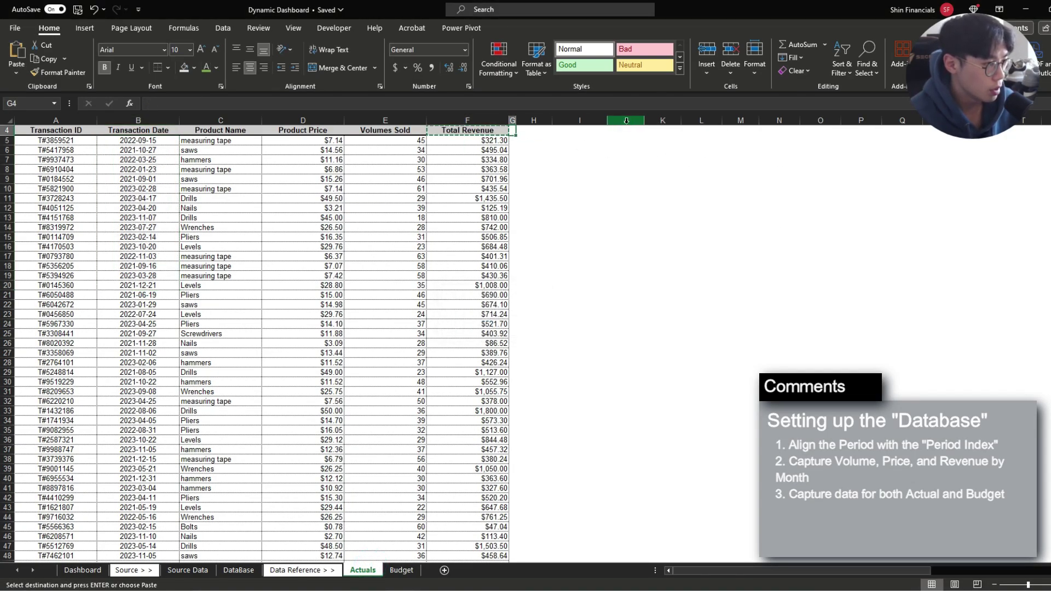
key("Right")
key("Right")
key("ctrl+v")
key("Escape")
type("Period Index")
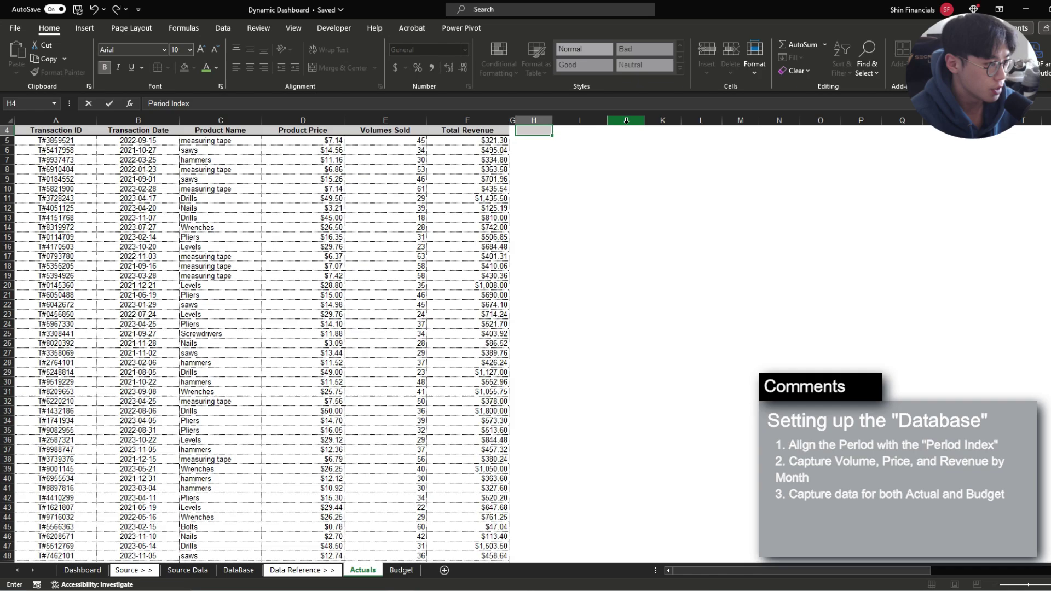
key("Return")
key("alt+h")
type("o")
type("i")
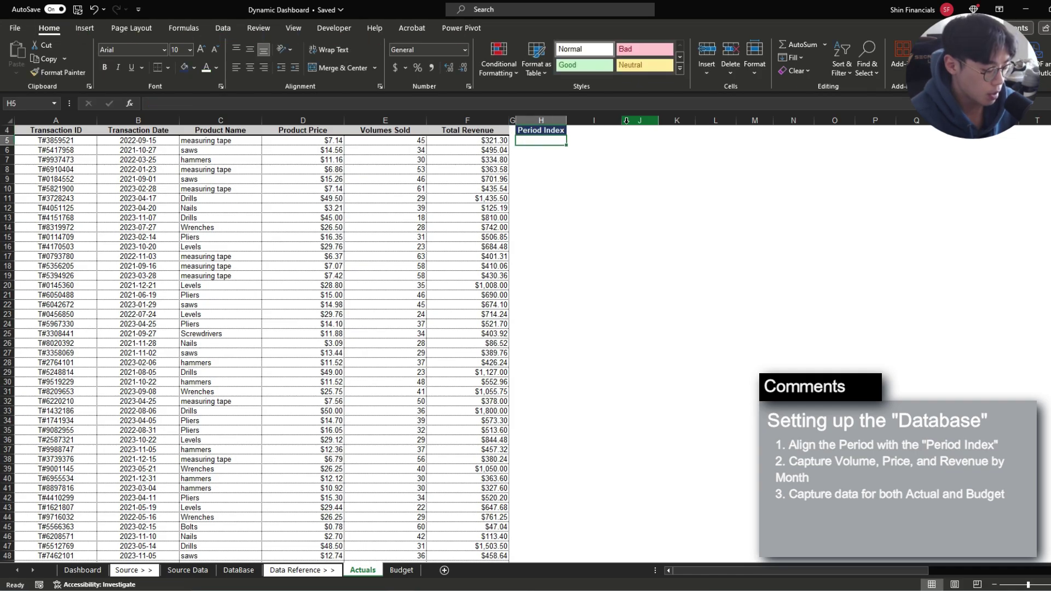
Step: Enter =MONTH($B5)&YEAR($B5) in H5 to build the period index from the transaction date
type("=month")
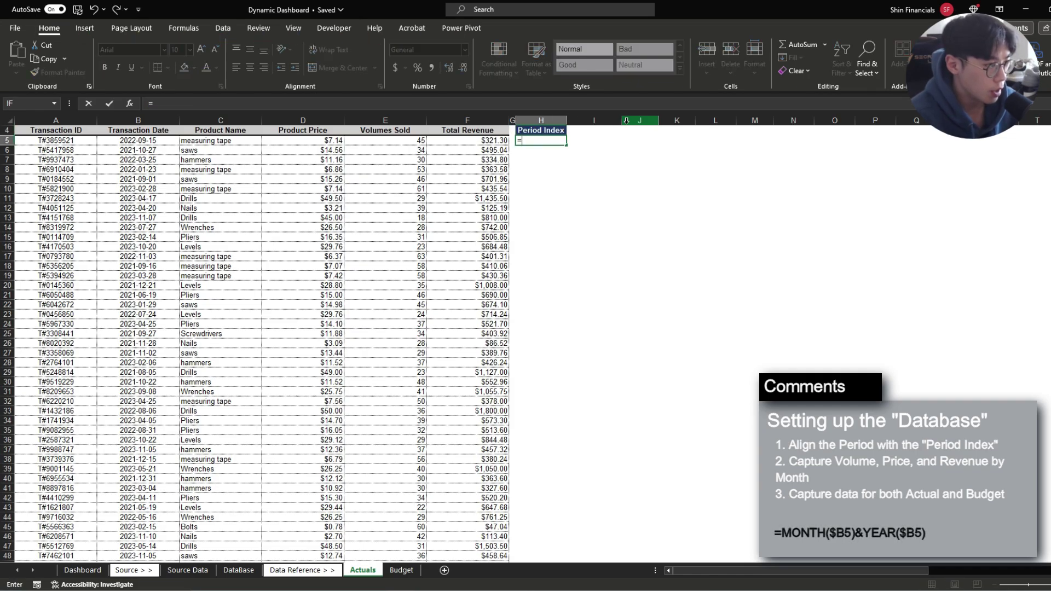
type("(")
key("Left")
key("Left")
key("Left")
key("Left")
key("Left")
key("Left")
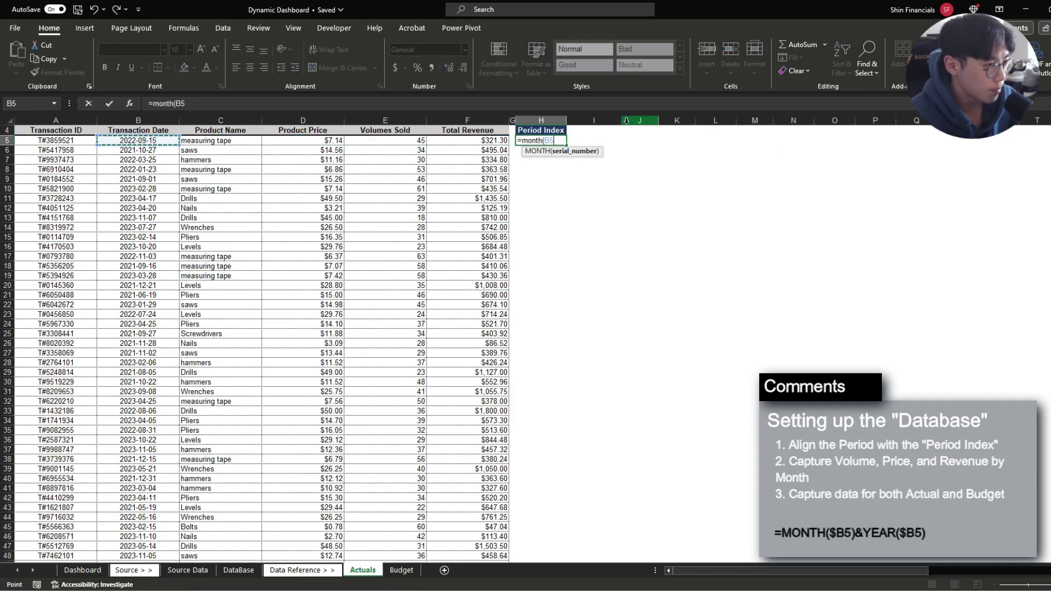
type(")&year(")
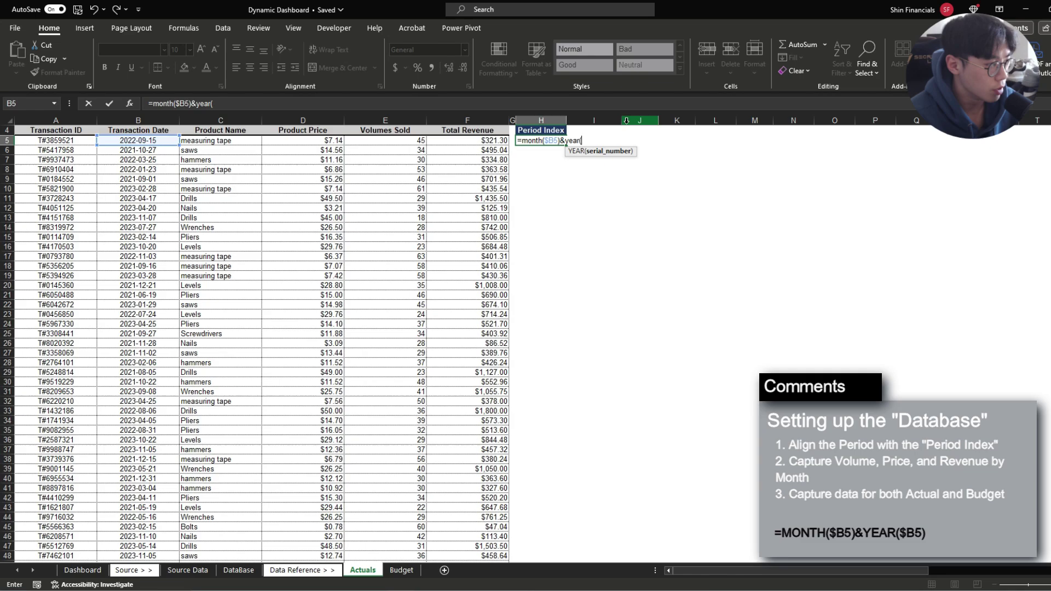
key("Left")
key("Left")
key("Left")
key("Left")
key("Left")
key("Left")
key("Left")
key("Right")
key("F4")
key("F4")
key("F4")
type(")")
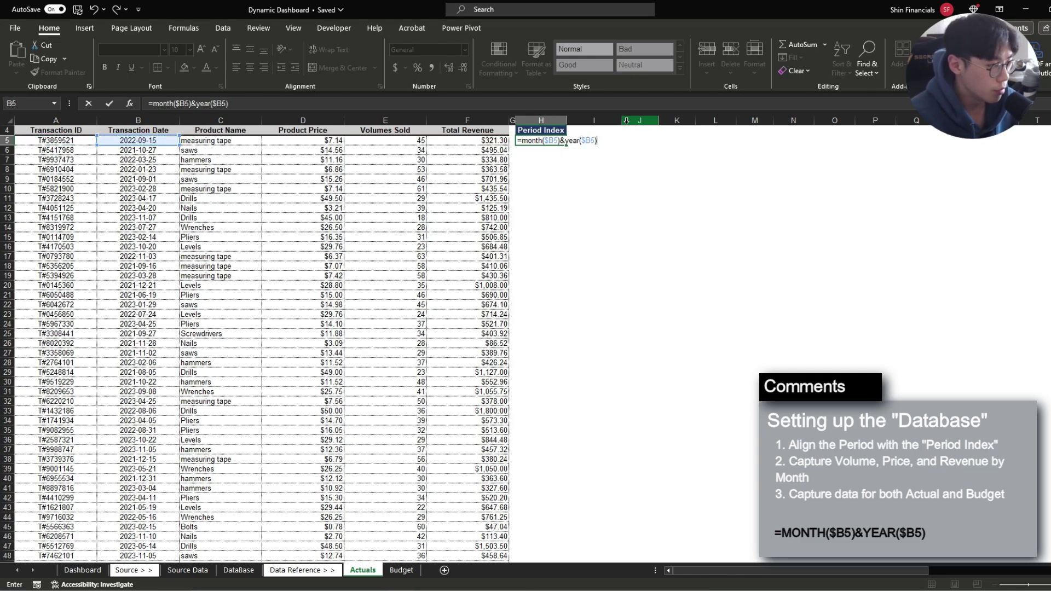
key("Return")
Step: Format H5 as centred, italic, green 8-point text and fill its formula down the Period Index column
key("Up")
key("ctrl+i")
key("alt+h")
key("a")
key("c")
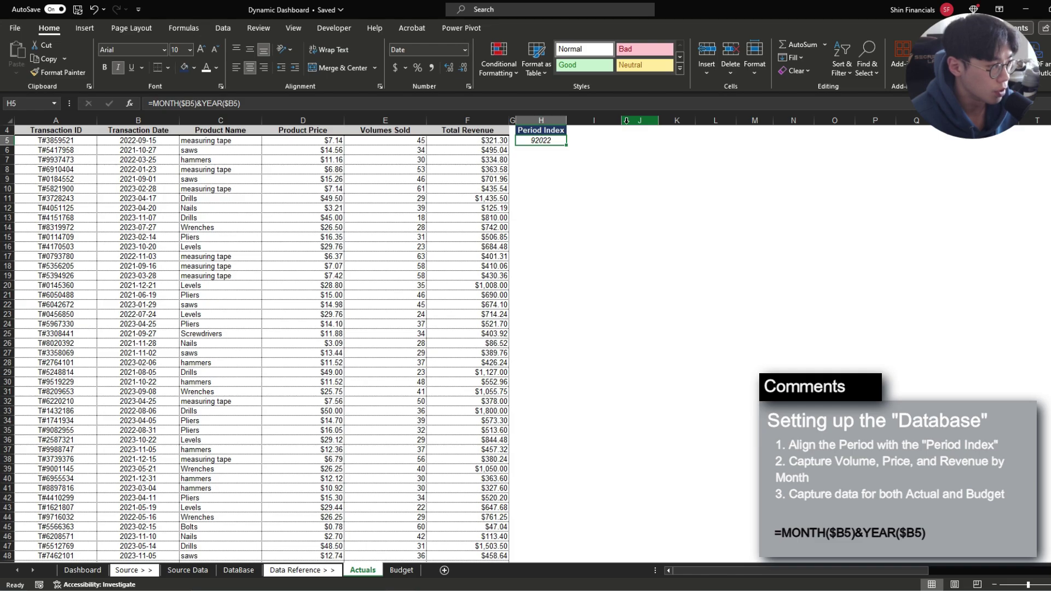
key("alt+h")
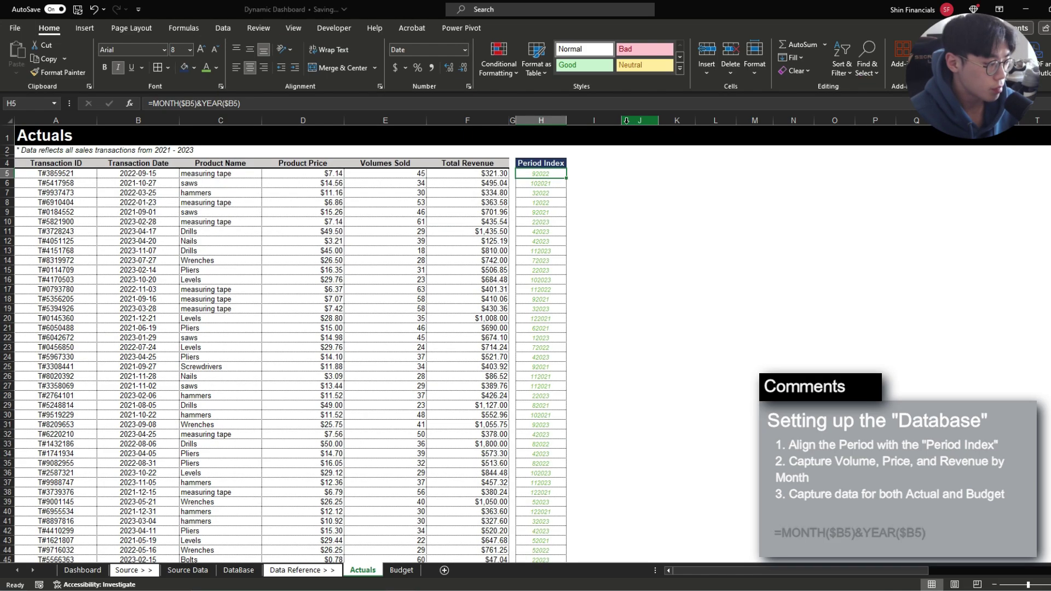
Step: On the DataBase sheet, enter =MONTH(E$5)&YEAR(E$5) in E4 as the Jan-23 period index
key("ctrl+Page_Up")
key("ctrl+Page_Up")
key("Up")
key("Left")
key("Left")
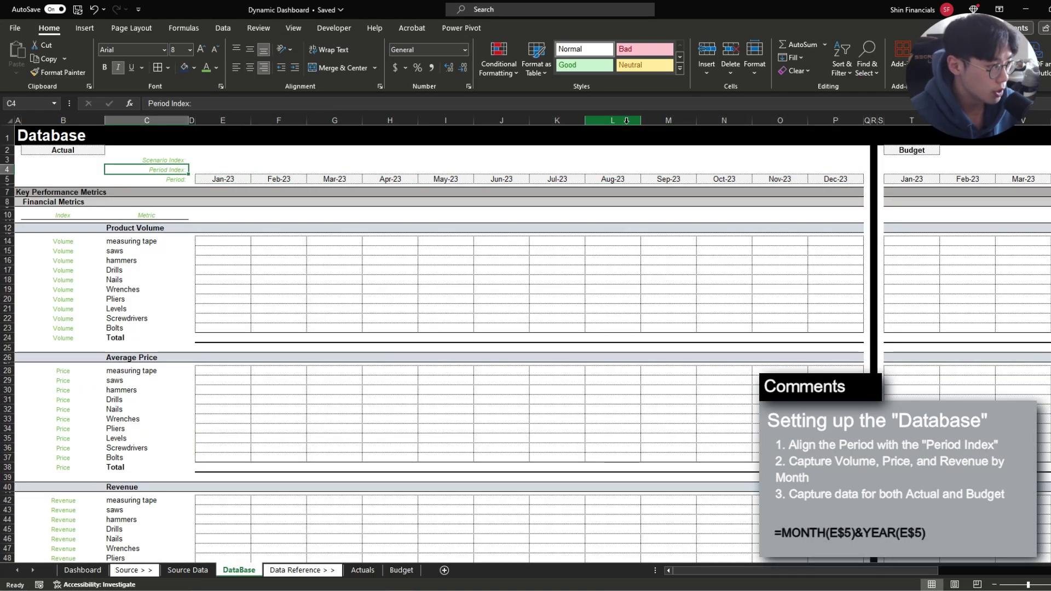
key("Right")
key("Right")
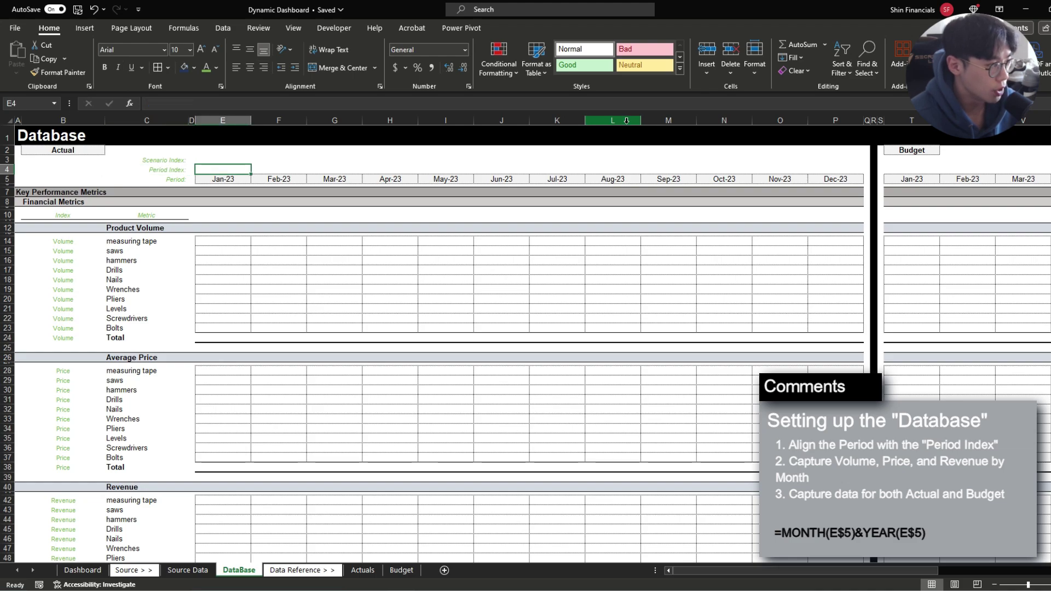
type("=month(")
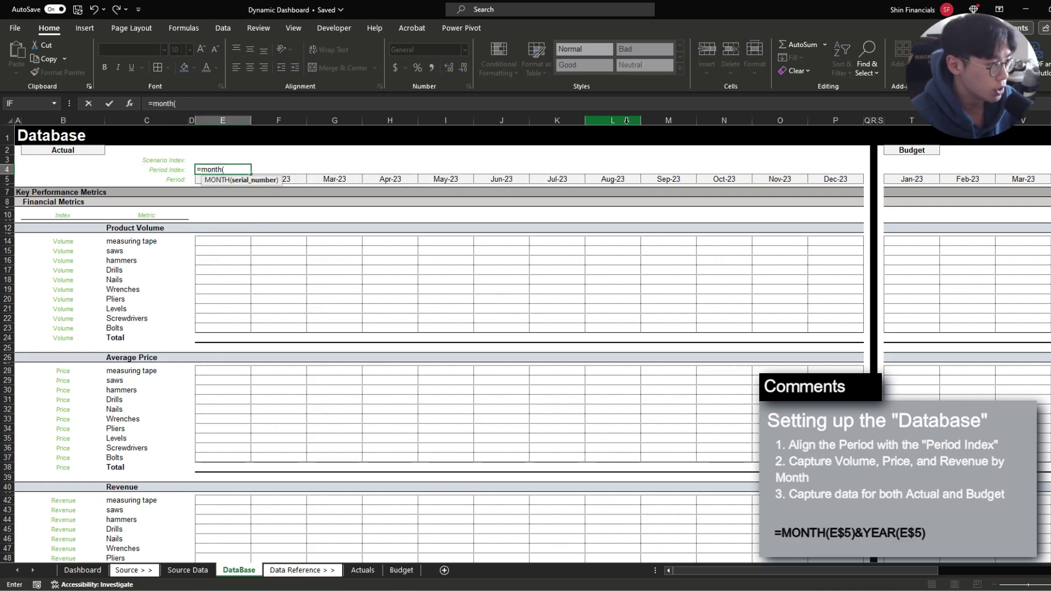
key("Down")
key("F4")
key("F4")
type(")&")
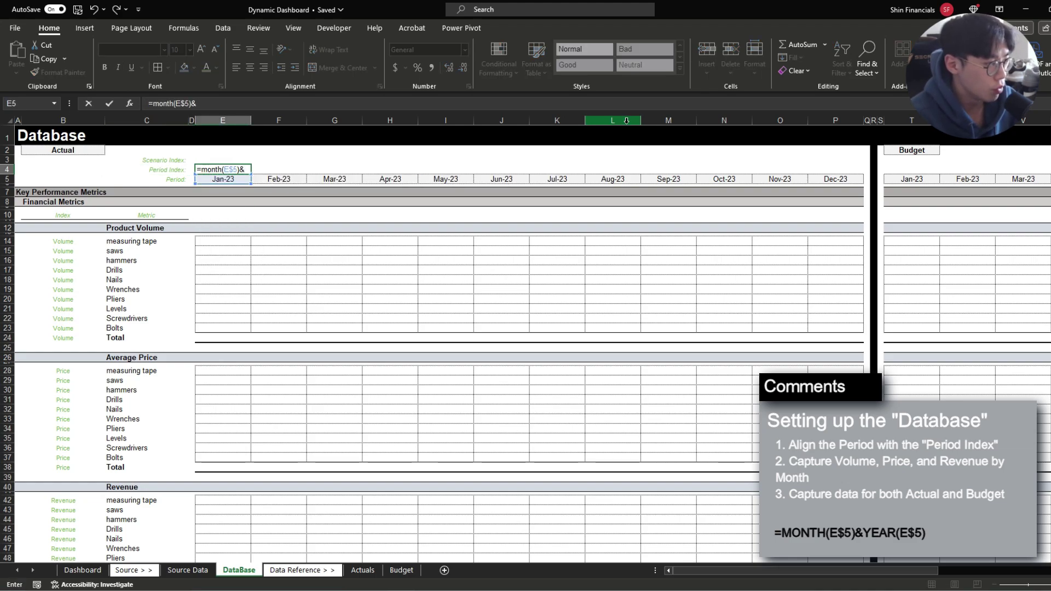
type("year(")
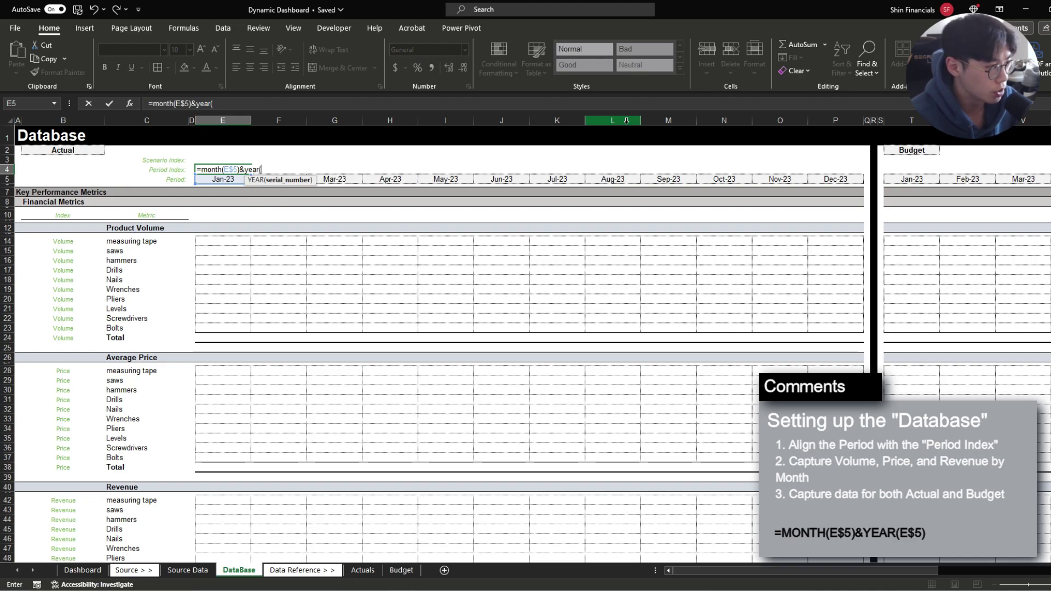
key("Down")
key("F4")
key("F4")
type(")")
key("Return")
Step: Copy the period index formula from E4 across the Actual months to P4
key("ctrl+c")
key("Down")
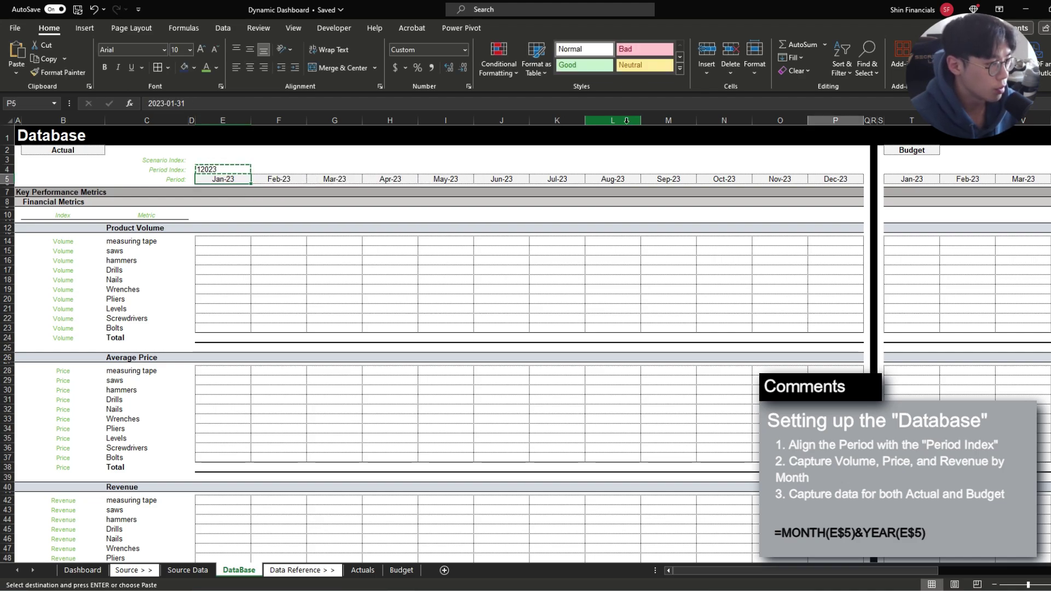
key("ctrl+Right")
key("Up")
key("ctrl+shift+Left")
key("ctrl+v")
Step: Format the Actual period index cells E4:P4 as centred, italic, green 8-point text
key("alt+h")
key("a")
key("c")
key("ctrl+i")
key("alt+h")
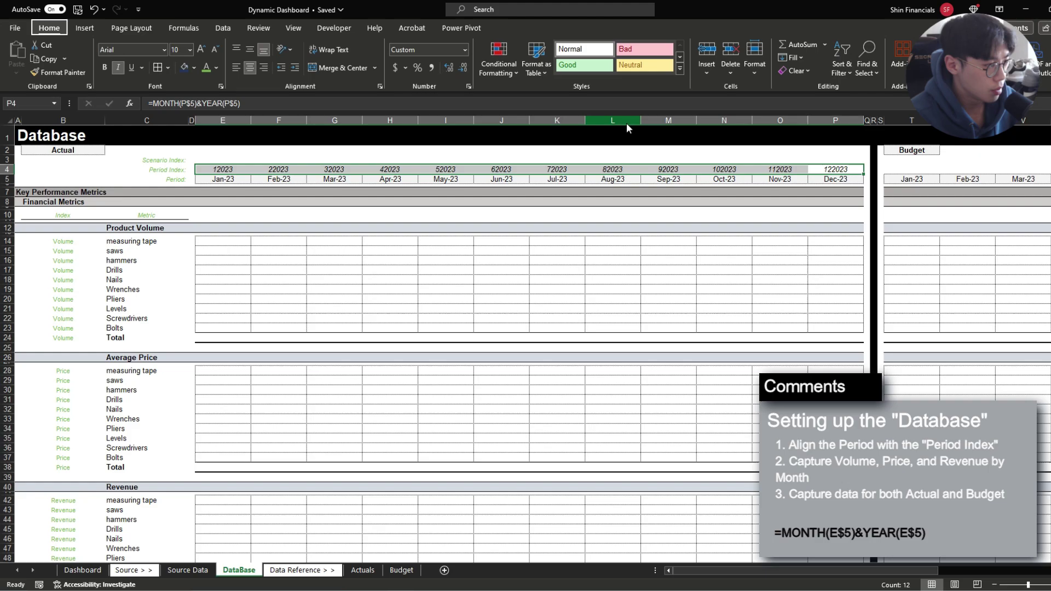
type("fs8")
key("Return")
Step: Copy the formatted period index formula into row 4 above the Budget months Jan-23 to Dec-23
key("ctrl+Right")
key("ctrl+Left")
key("ctrl+Left")
key("Right")
key("ctrl+c")
key("ctrl+Right")
key("Right")
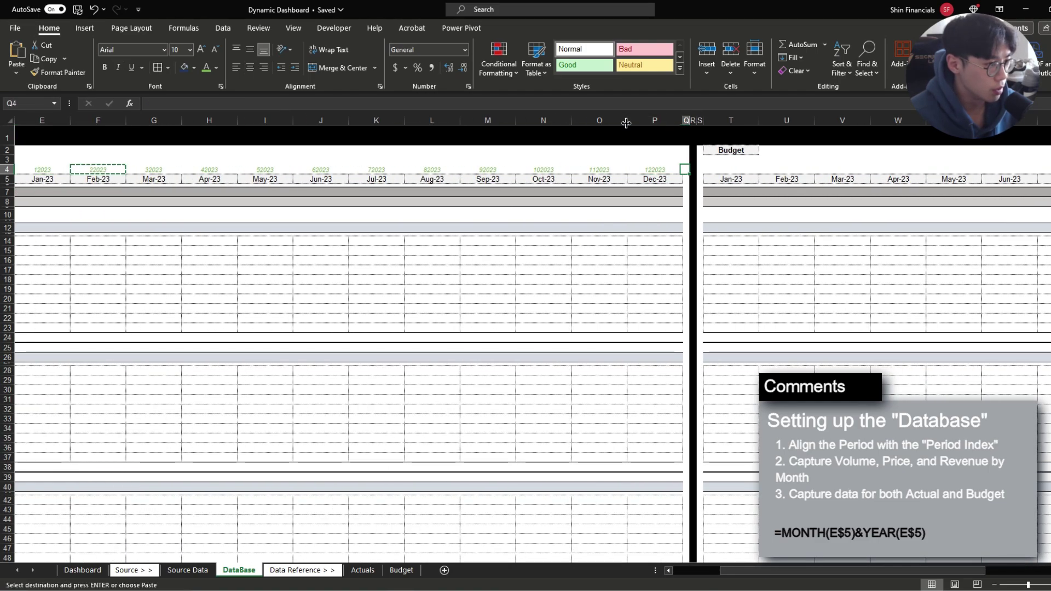
key("Down")
key("Right")
key("Right")
key("Right")
key("ctrl+Right")
key("Up")
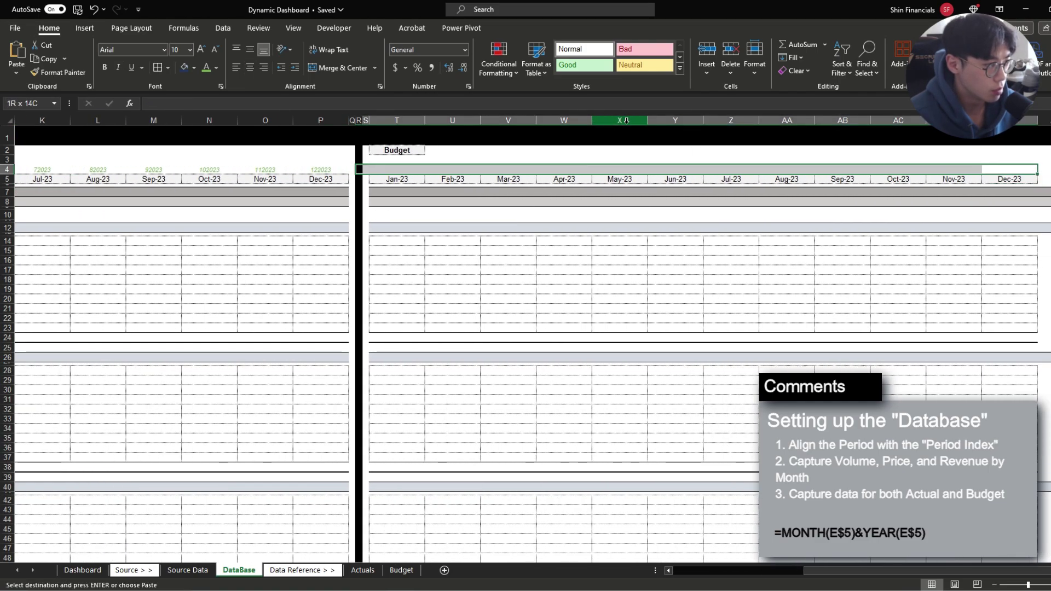
key("Escape")
Step: Examine the Period Index row on the DataBase sheet and the tabular column layout of the Actuals sheet
key("ctrl+Home")
key("Down")
key("Down")
key("Down")
key("Down")
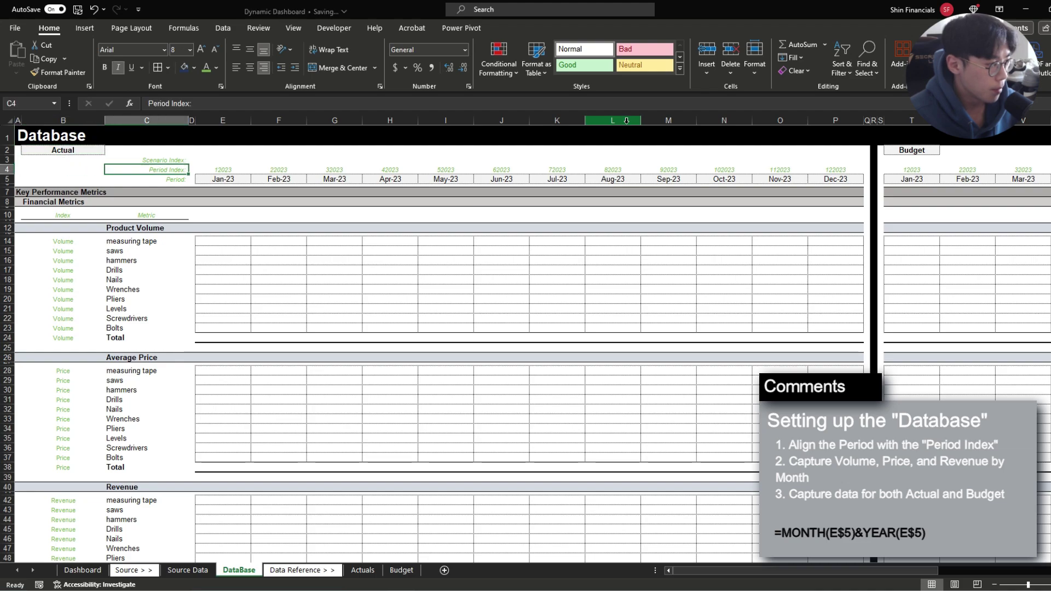
key("Right")
key("Right")
key("Right")
left_click(219, 243)
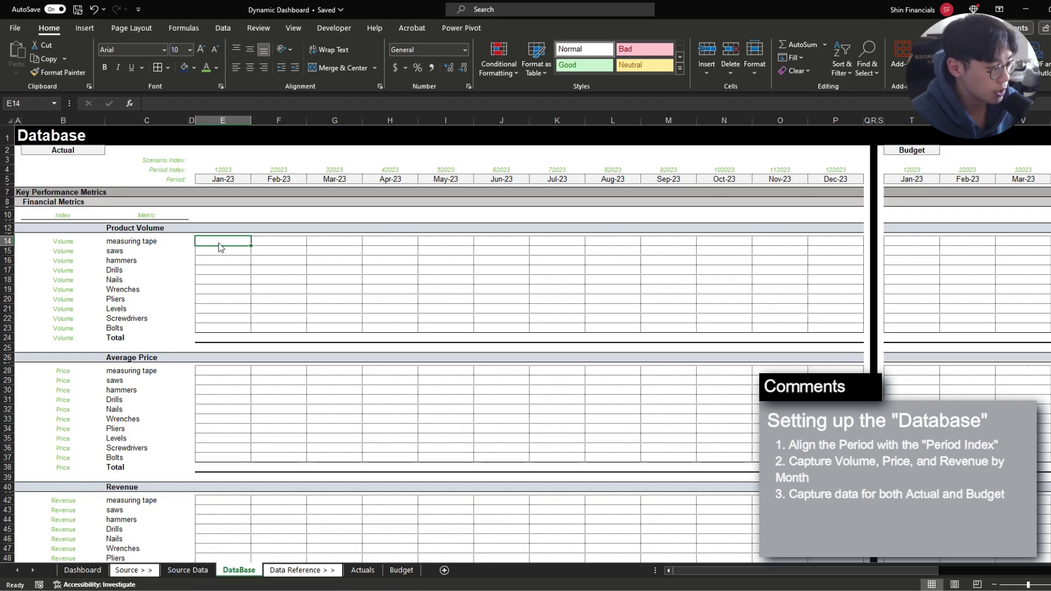
key("ctrl+Page_Down")
key("ctrl+Page_Down")
key("ctrl+Home")
key("Down")
key("Down")
key("Down")
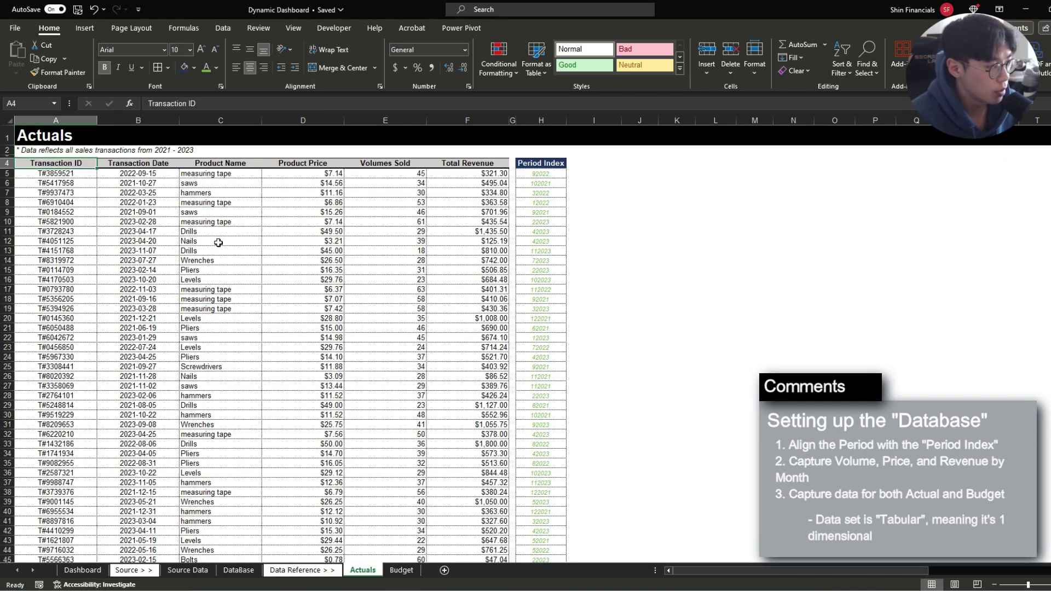
Step: Start a SUMIFS formula in DataBase cell E14 with the Volumes Sold column Actuals!$E:$E as the sum range
key("ctrl+Page_Up")
key("ctrl+Page_Up")
type("=sumifs(")
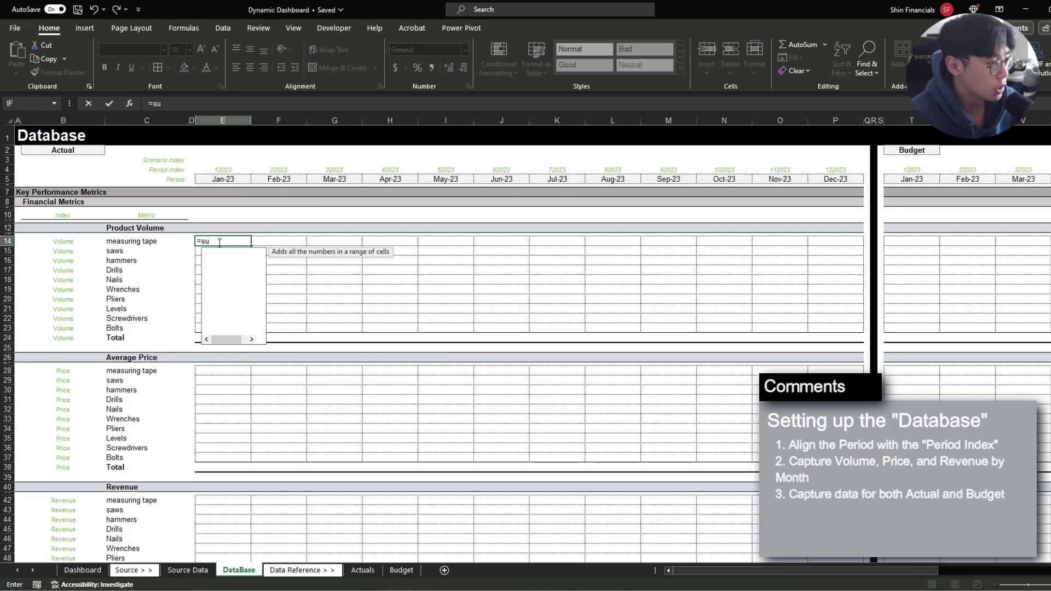
key("ctrl+Page_Down")
key("Right")
key("Right")
key("Right")
key("Right")
key("Down")
key("Down")
key("Down")
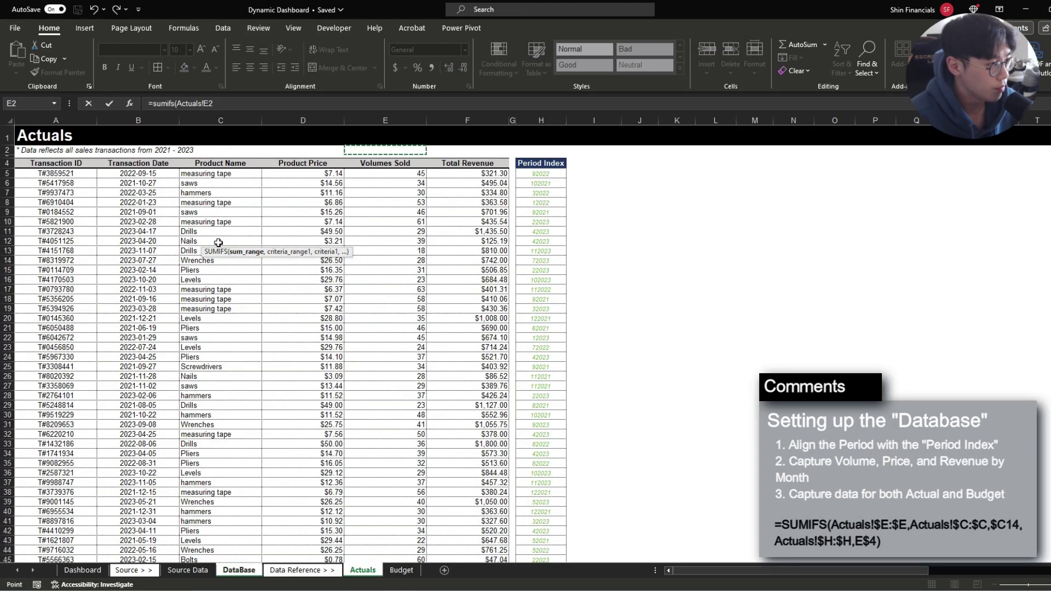
key("ctrl+space")
key("F4")
type(",")
Step: Add the Product Name column Actuals!$C:$C as the first criteria range, with 0 as its placeholder criterion
key("ctrl+Left")
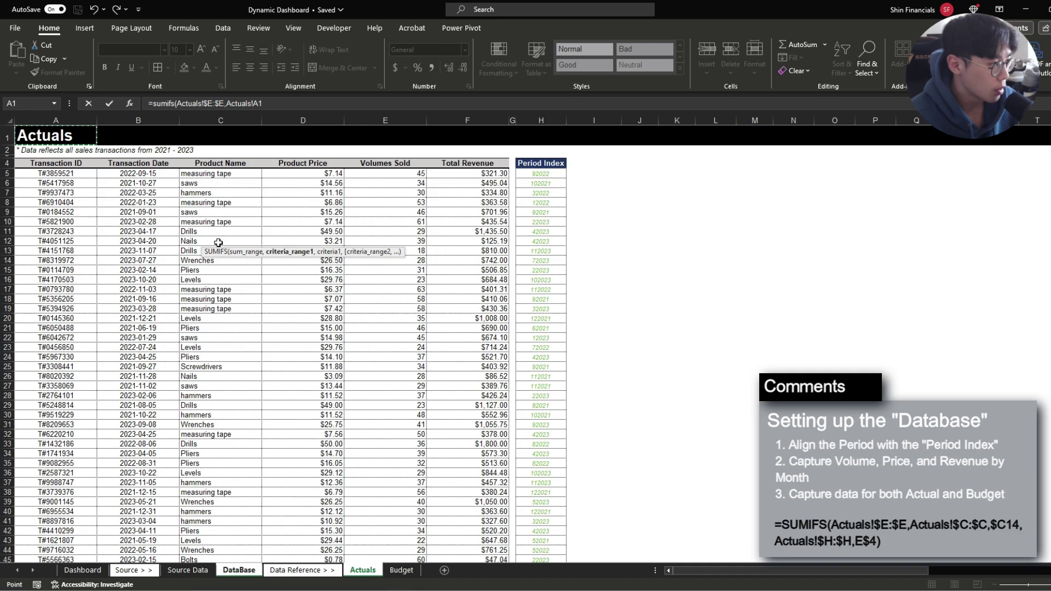
key("Right")
key("Right")
key("ctrl+space")
key("F4")
type(",0,")
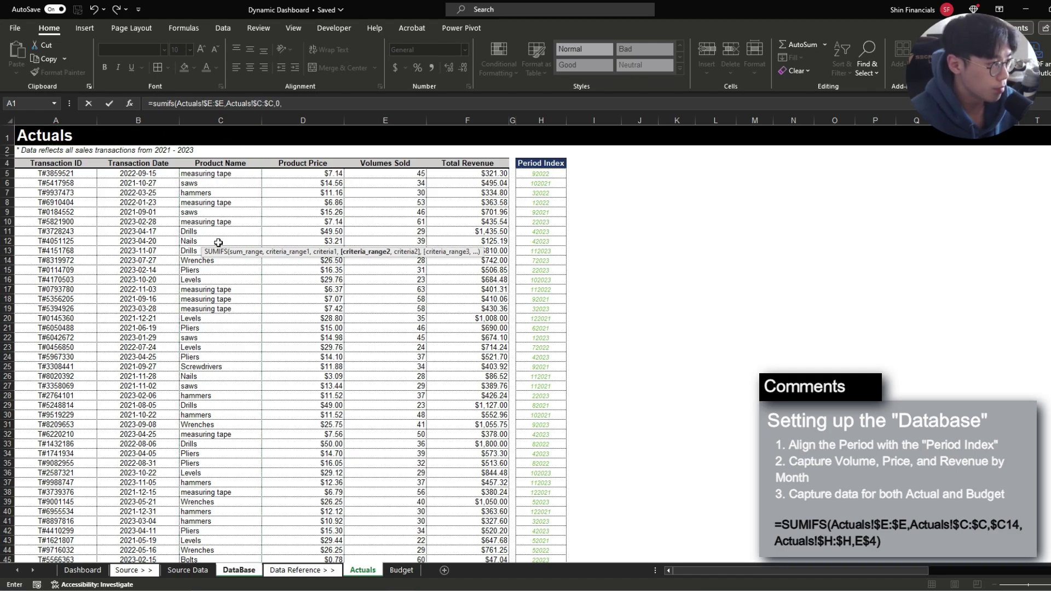
Step: Add the Period Index column Actuals!$H:$H as the second criteria range with placeholder criterion 0, and complete the formula
key("Right")
key("Right")
key("Right")
key("Right")
key("Right")
key("Right")
key("Right")
key("Right")
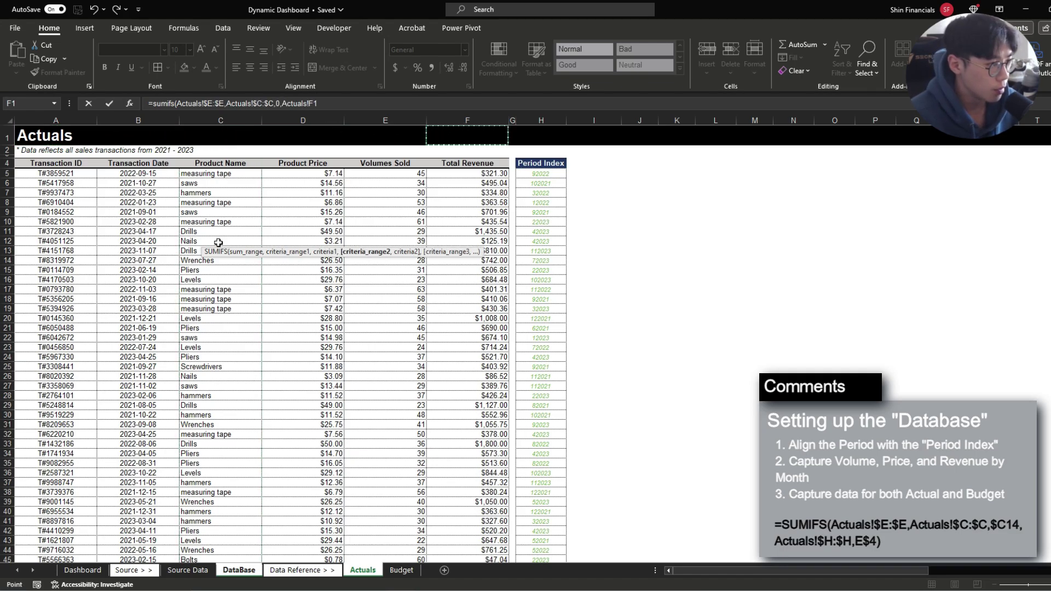
key("Left")
key("ctrl+space")
key("F4")
type(",0")
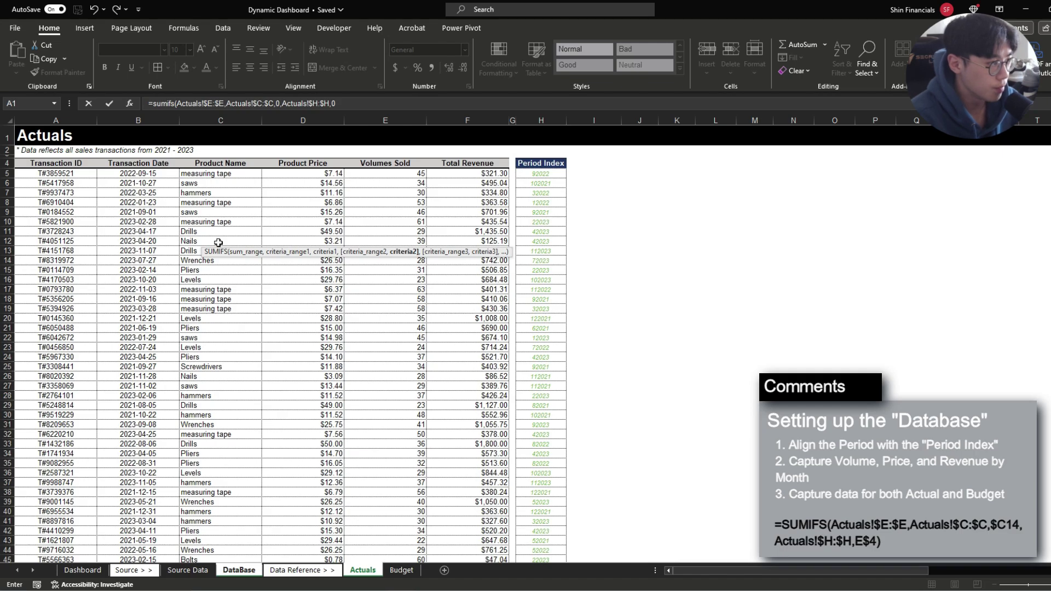
type(")")
Step: Replace the placeholder criteria in E14's SUMIFS with E$4 for the period and $C14 for the product
double_click(220, 242)
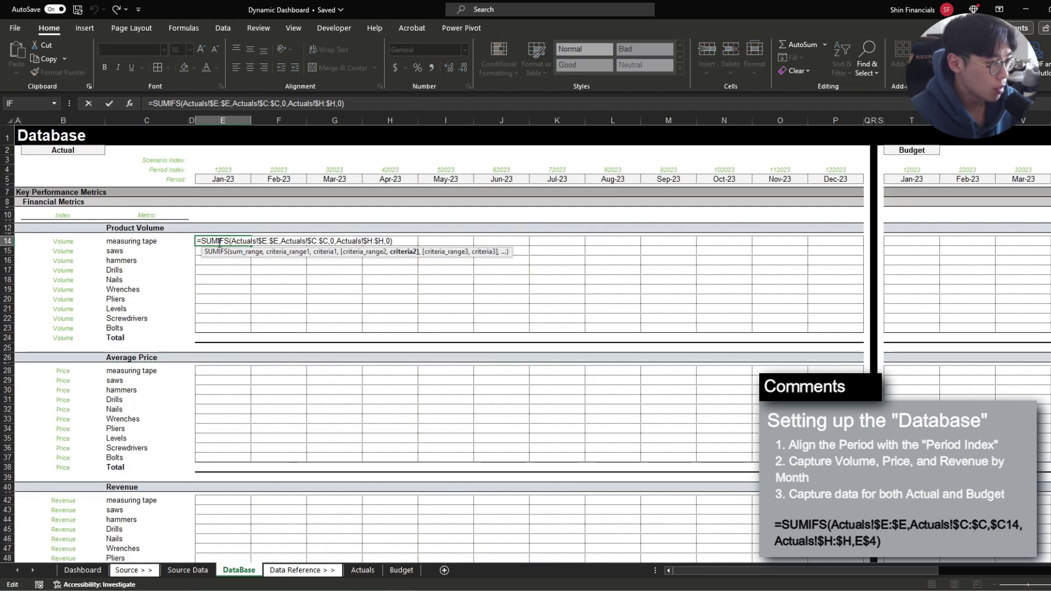
left_click(225, 169)
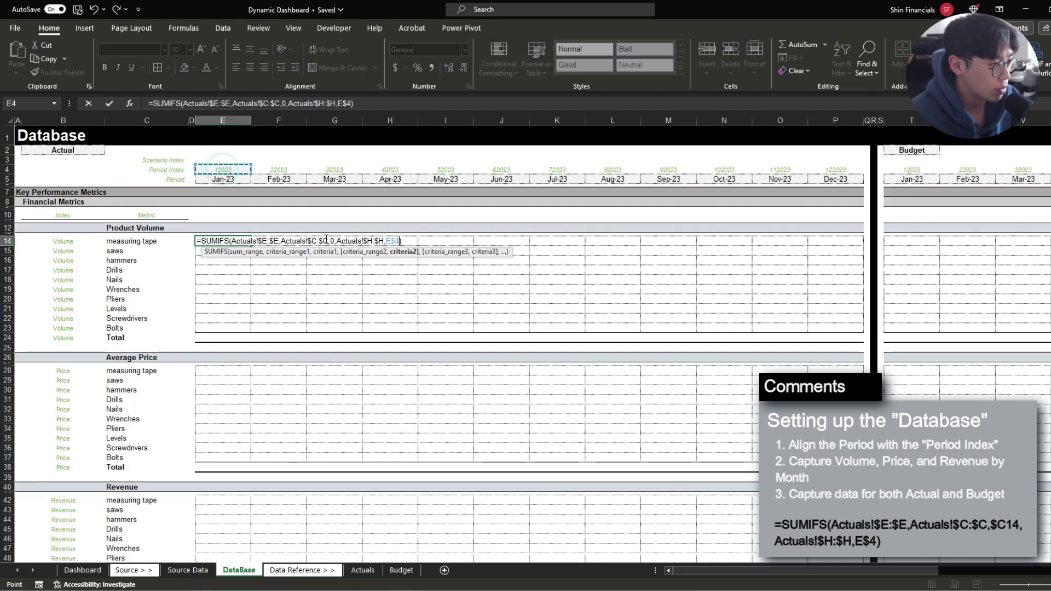
left_click(331, 241)
key("BackSpace")
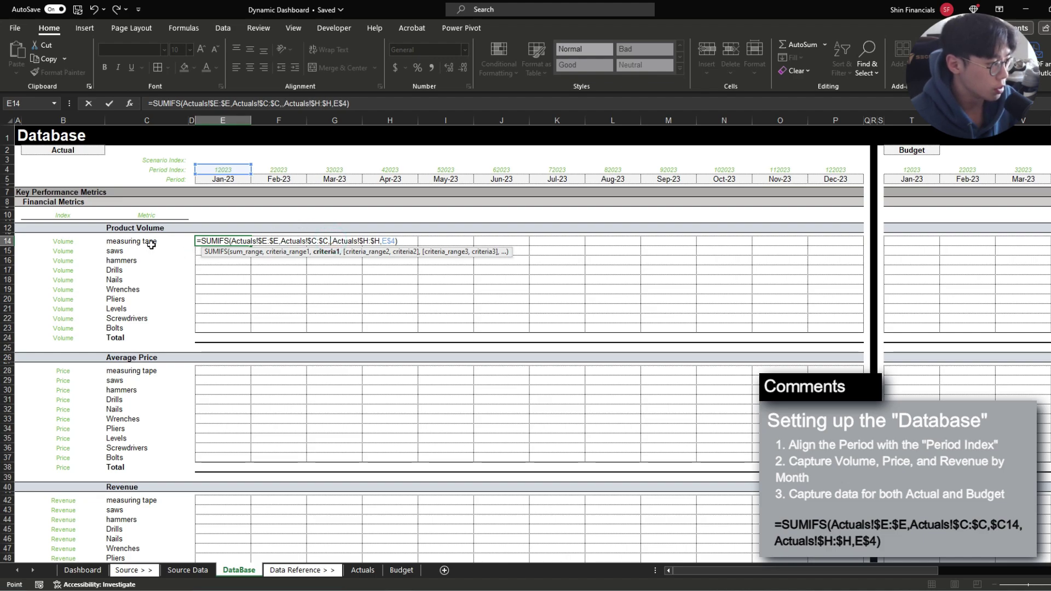
left_click(151, 244)
key("F4")
key("F4")
key("ctrl+Return")
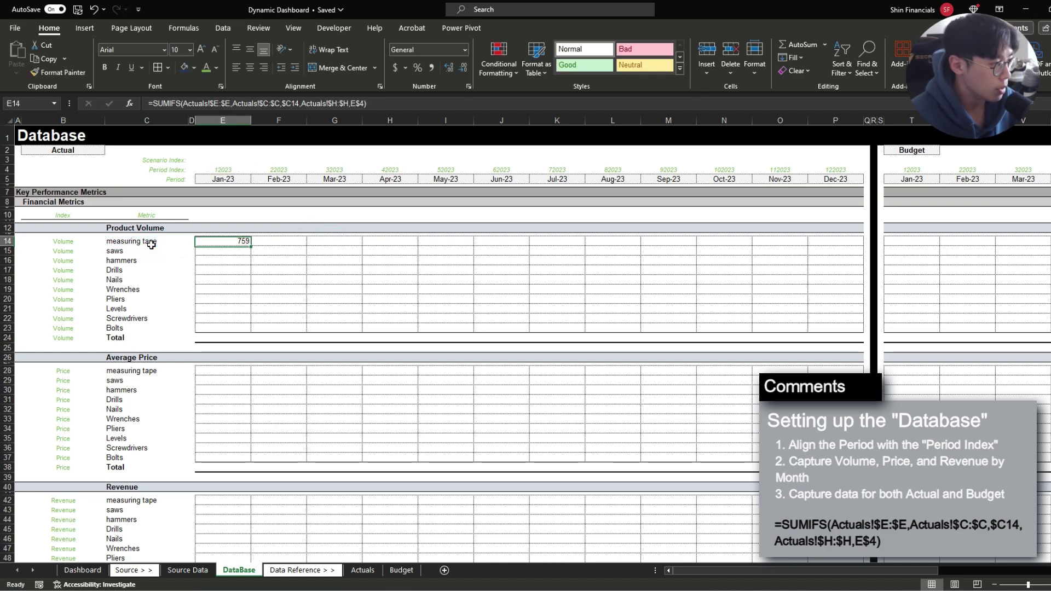
Step: Copy the SUMIFS formula from E14 to every product and month of the Actual Product Volume block, E14:P23
key("ctrl+c")
key("shift+Down")
key("shift+Down")
key("shift+Down")
key("shift+Down")
key("shift+Down")
key("shift+Down")
key("shift+Down")
key("shift+Down")
key("shift+Down")
key("shift+Right")
key("shift+Right")
key("shift+Right")
key("shift+Right")
key("shift+Right")
key("shift+Right")
key("shift+Right")
key("shift+Right")
key("shift+Right")
key("shift+Right")
key("shift+Right")
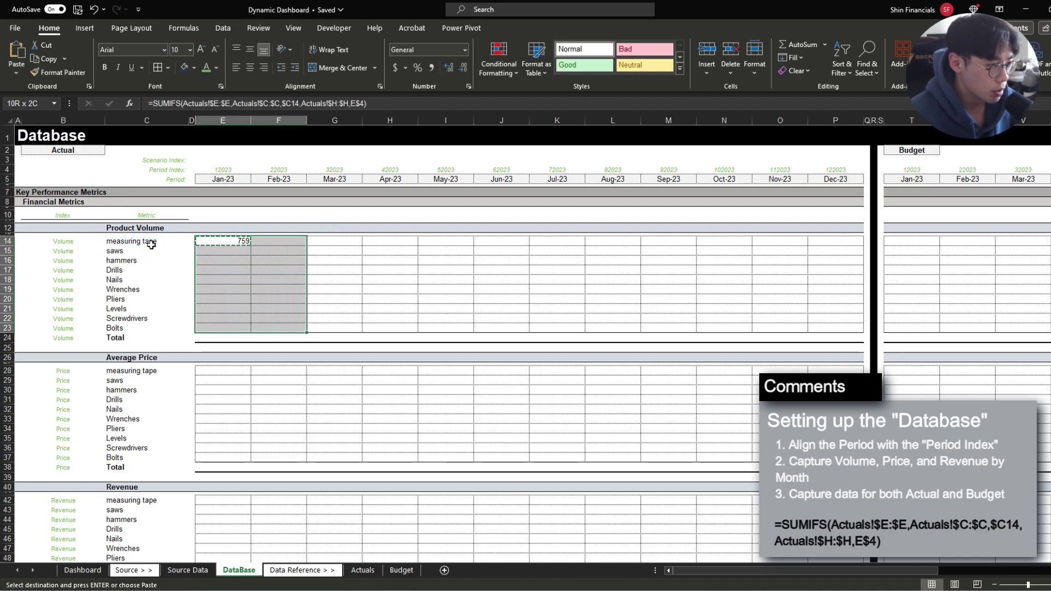
key("ctrl+v")
key("Escape")
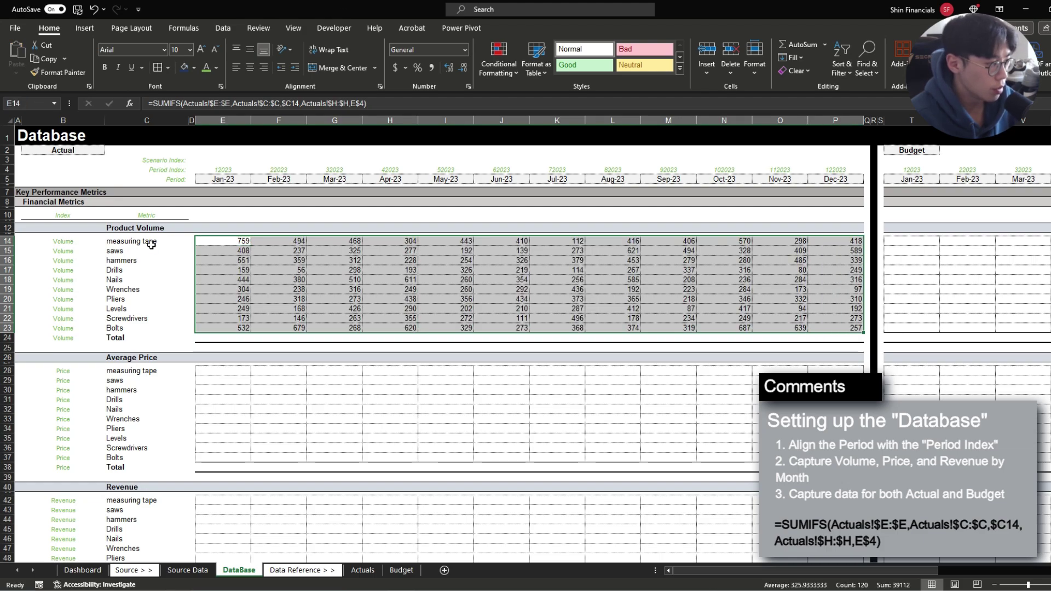
Step: Format the Product Volume values in E14:P23 in Comma style with no decimal places
key("alt+h")
key("k")
key("alt+h")
key("9")
key("alt+h")
key("9")
Step: Total the January product volumes in E24 with =SUM(E14:E23)
key("ctrl+Down")
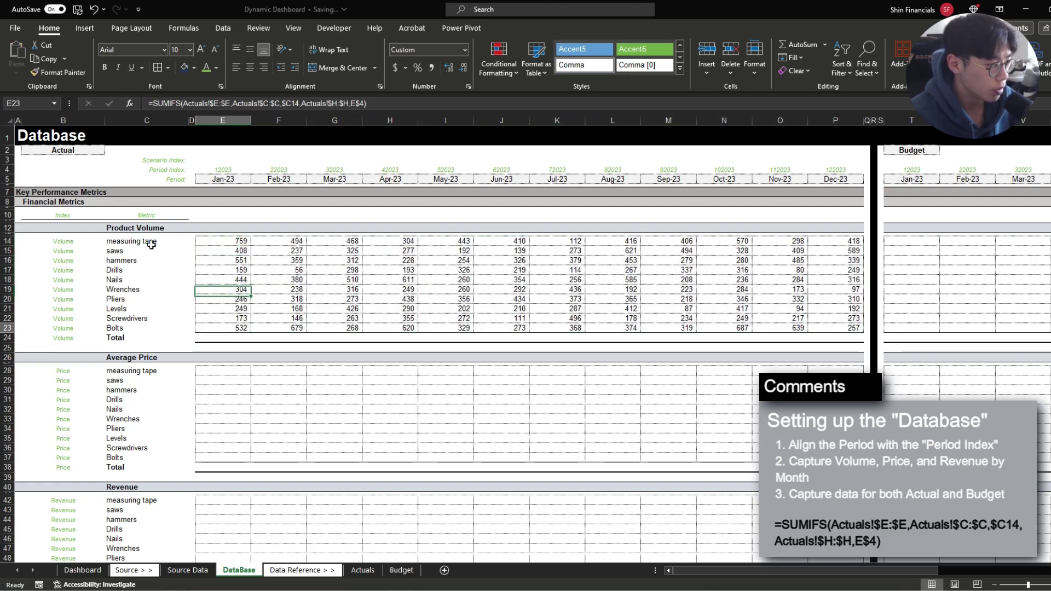
key("Down")
key("alt+equal")
key("ctrl+Return")
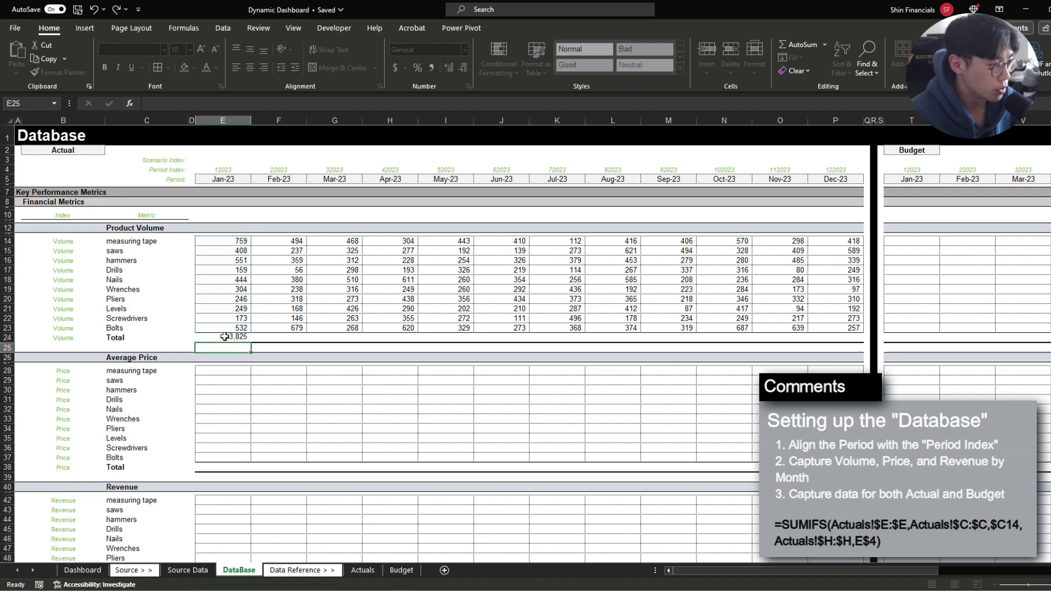
Step: Copy the volume total formula from E24 across the Total row through Dec-23 in P24
key("ctrl+c")
key("Right")
key("Right")
key("Right")
key("Right")
key("Right")
key("Right")
key("Right")
key("Right")
key("Right")
key("Right")
key("Right")
key("ctrl+shift+Left")
key("Return")
left_click(224, 337)
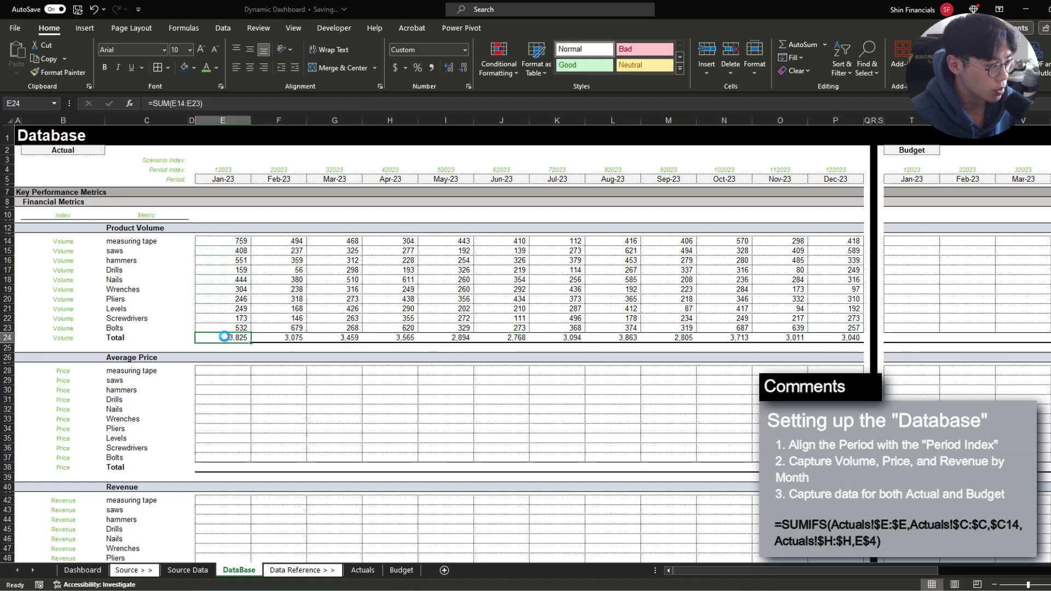
Step: Start an AVERAGEIFS formula in E28 with the Product Price column Actuals!$D:$D as the average range
key("Down")
key("Down")
key("Down")
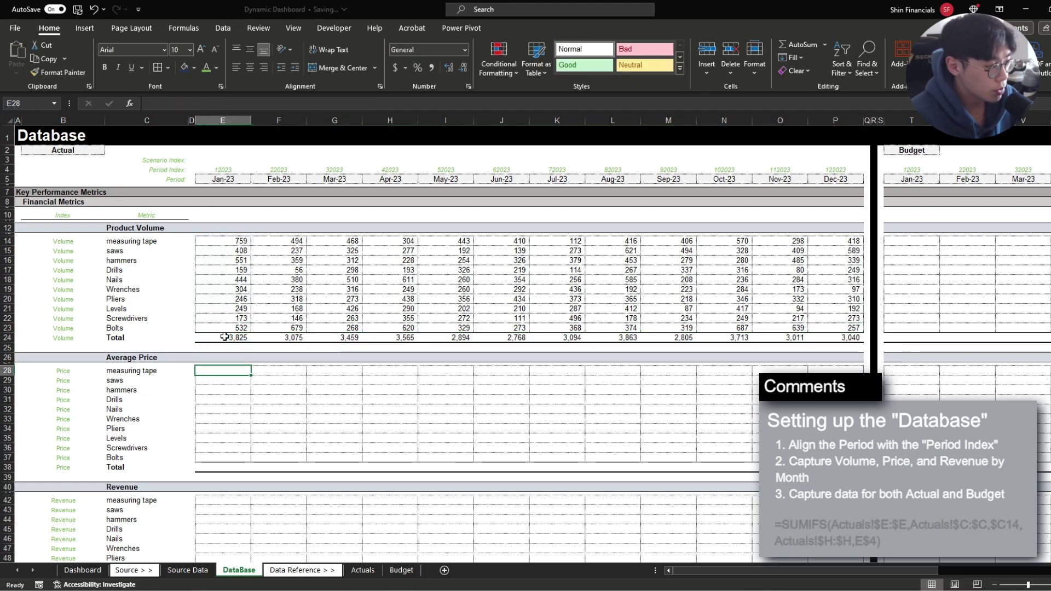
type("=averageifs")
key("Tab")
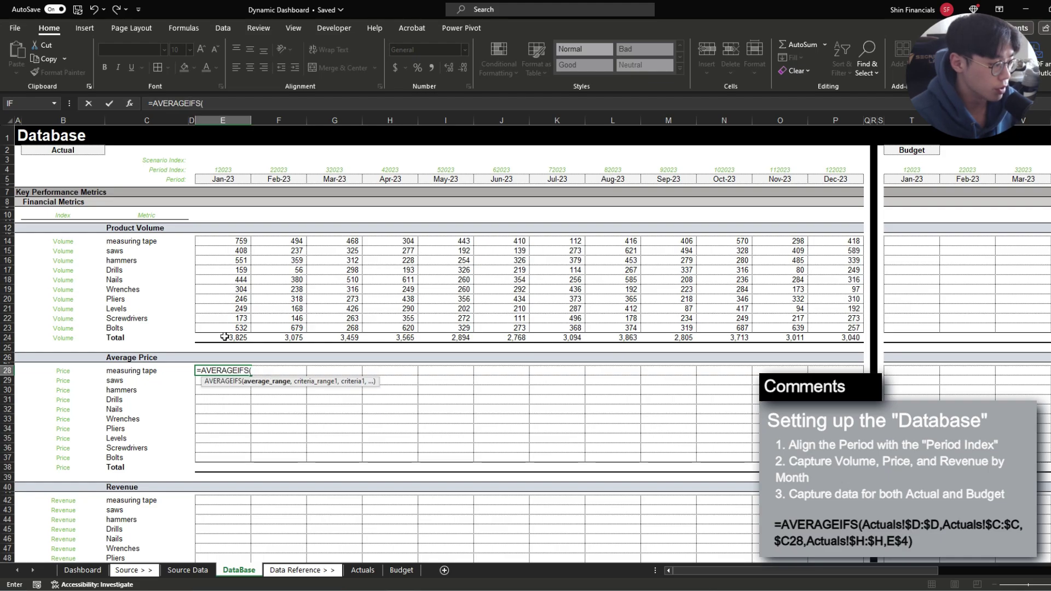
key("ctrl+Page_Down")
key("ctrl+Page_Down")
key("ctrl+Home")
key("Right")
key("Right")
key("Right")
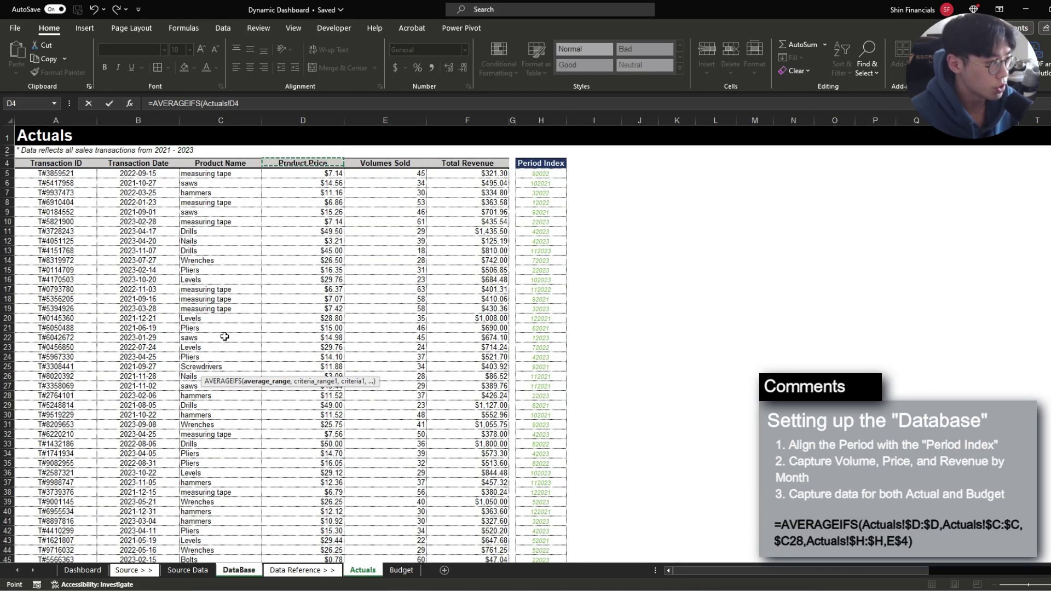
key("ctrl+space")
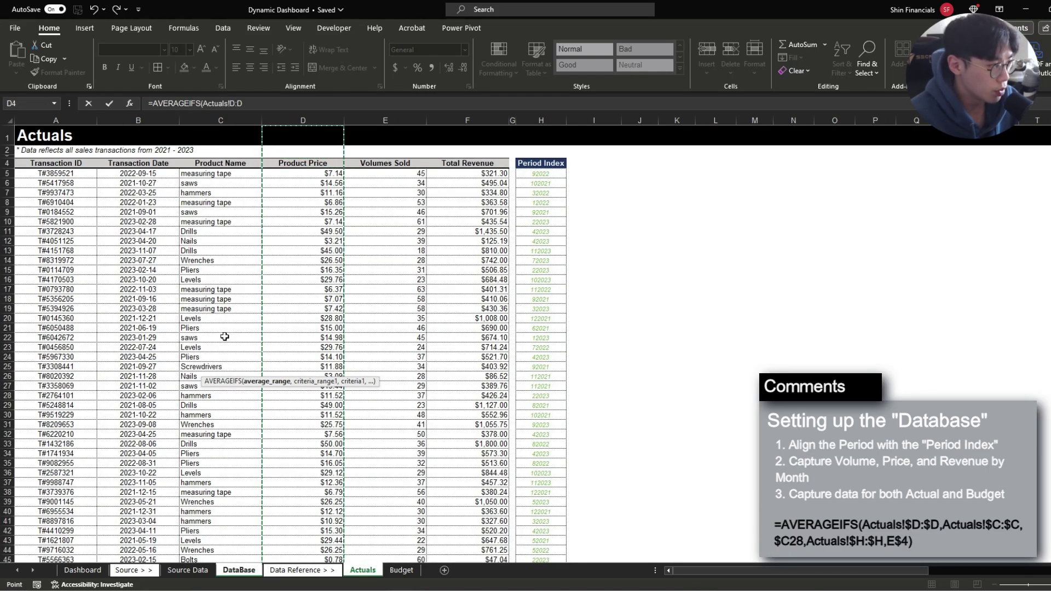
Step: Add the Product Name column Actuals!$C:$C as the first AVERAGEIFS criteria range, with 0 as its placeholder criterion
type(",Actuals!C3")
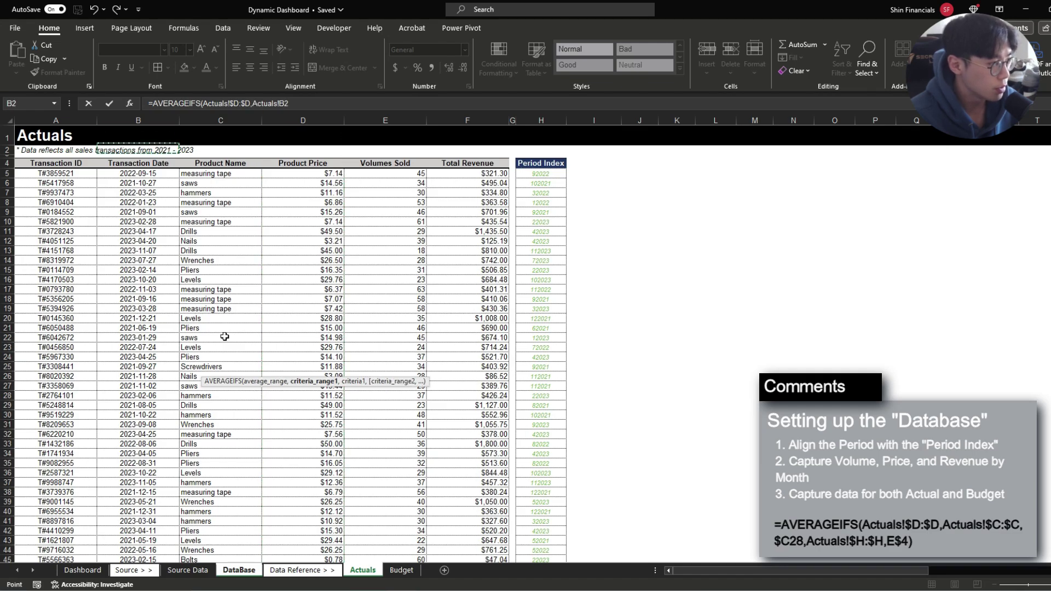
key("ctrl+space")
key("F4")
type(",0,")
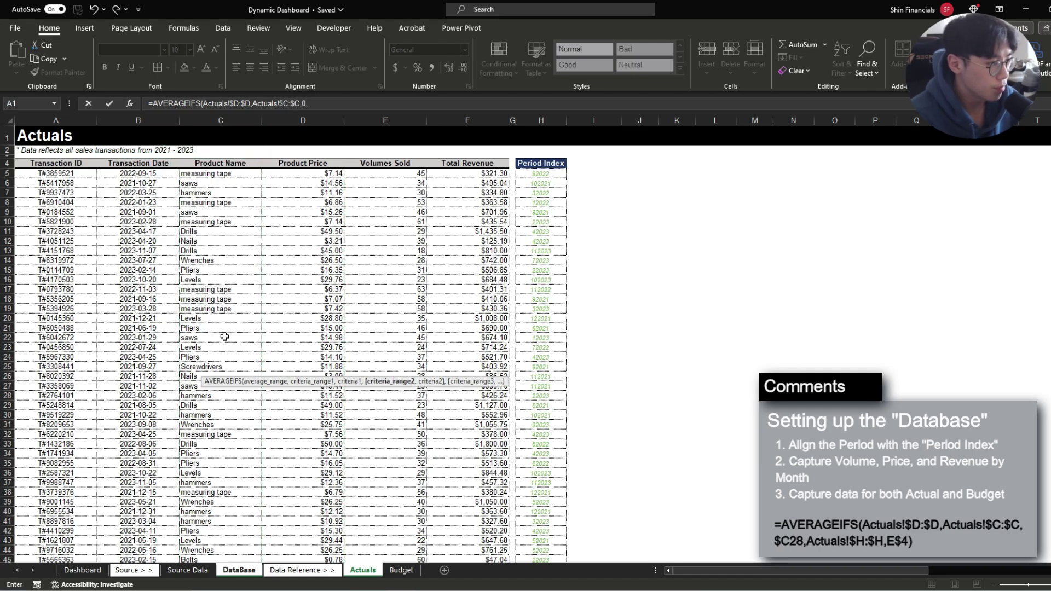
Step: Add the Period Index column Actuals!$H:$H as the second AVERAGEIFS criteria range with placeholder criterion 0, and complete the formula
key("ctrl+Home")
key("Right")
key("Right")
key("Right")
key("Right")
key("Right")
key("Right")
key("Right")
key("ctrl+space")
key("F4")
type(",0")
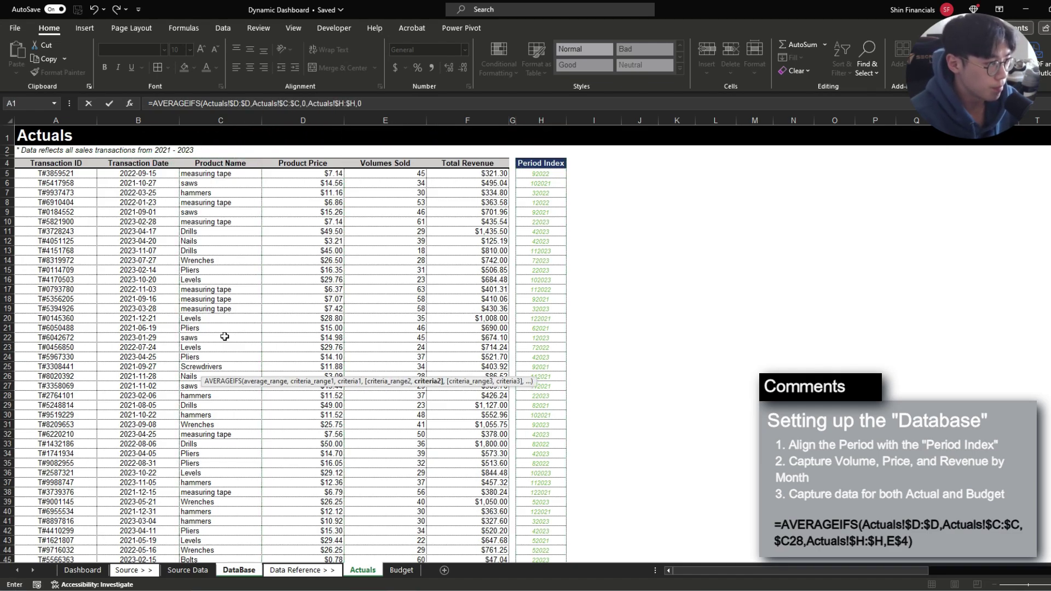
key("Return")
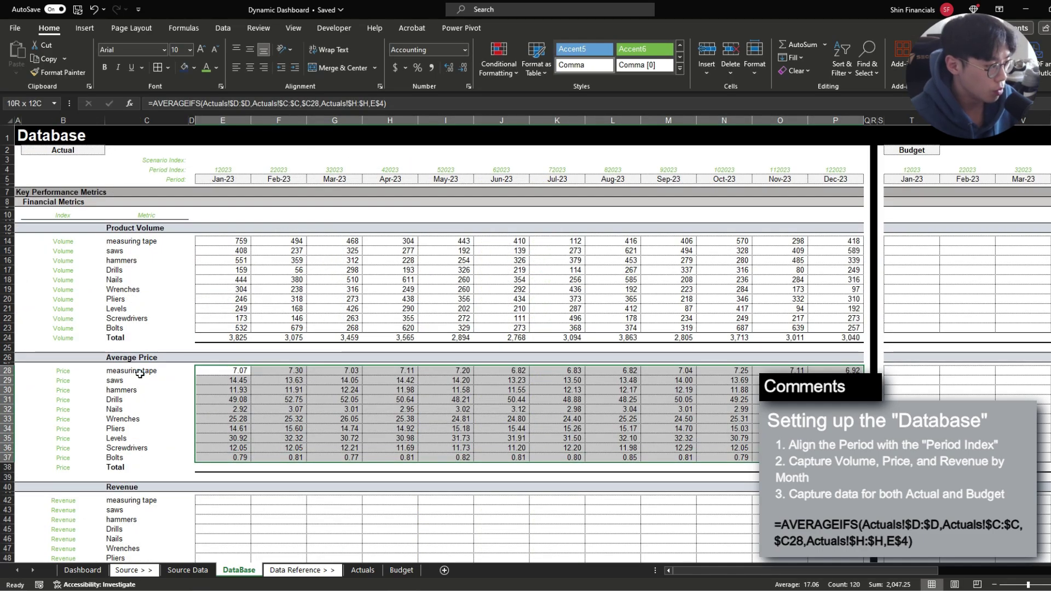
Step: Format the Average Price values in E28:P37 as Currency with the $ symbol and two decimal places
key("ctrl+1")
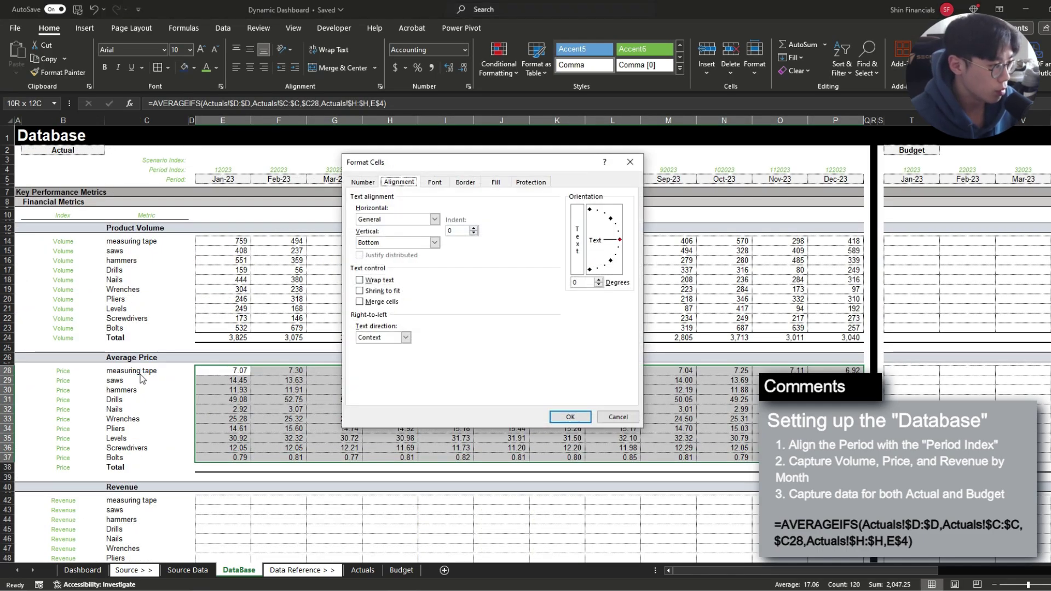
key("ctrl+shift+Tab")
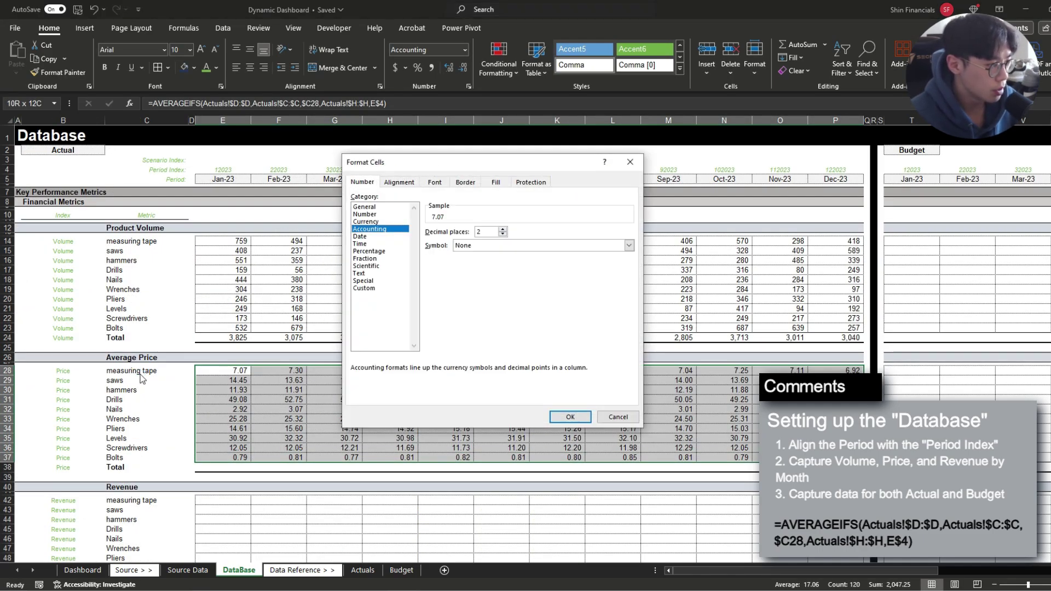
key("Up")
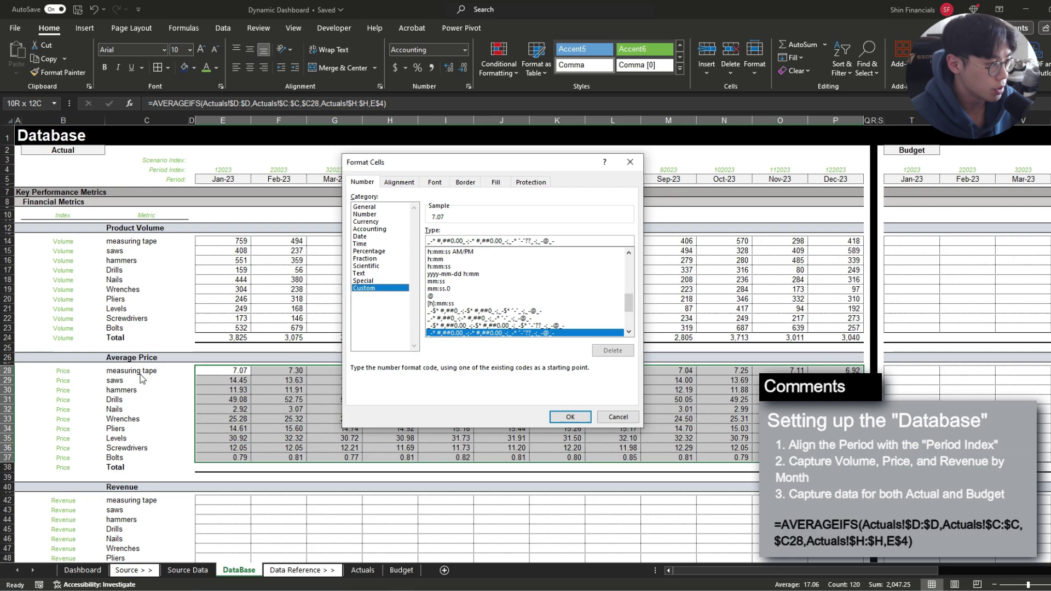
key("Tab")
key("alt+Down")
key("Down")
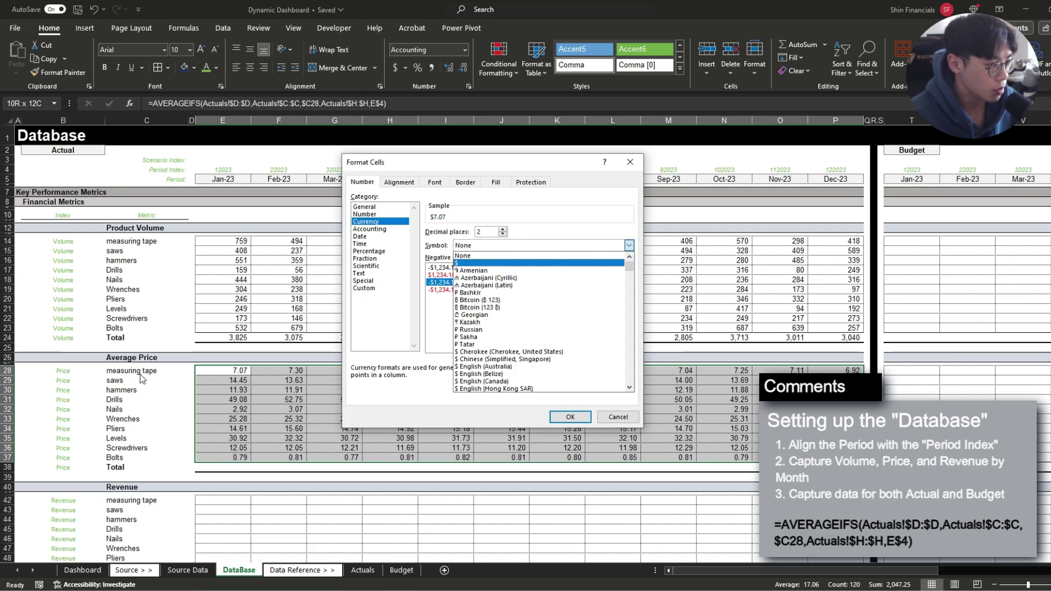
key("Return")
key("Return")
Step: Total the January average prices in E38 with =SUM(E28:E37)
key("ctrl+Right")
key("Down")
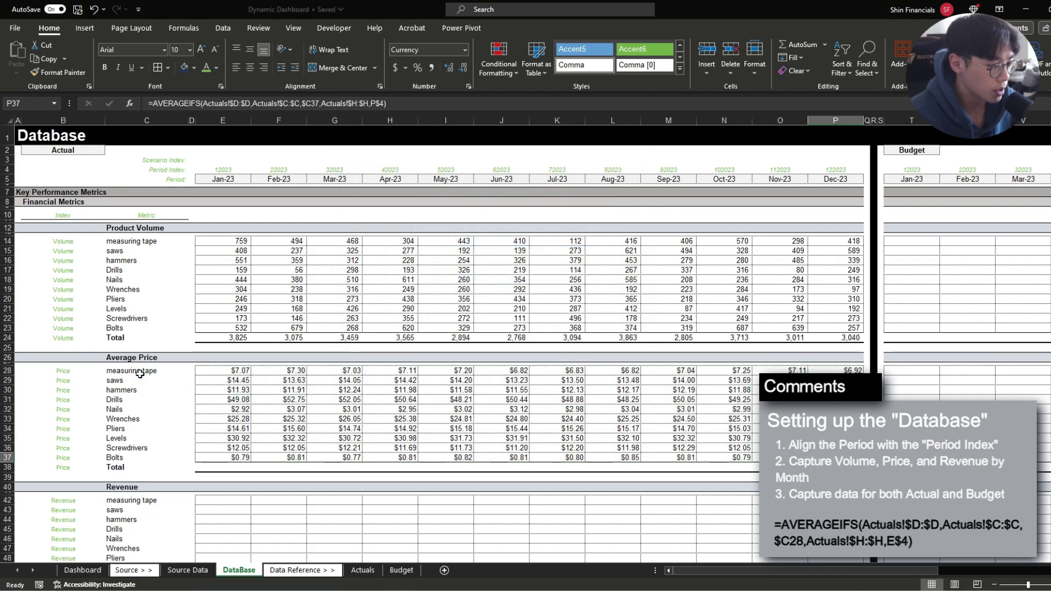
key("ctrl+Left")
key("Down")
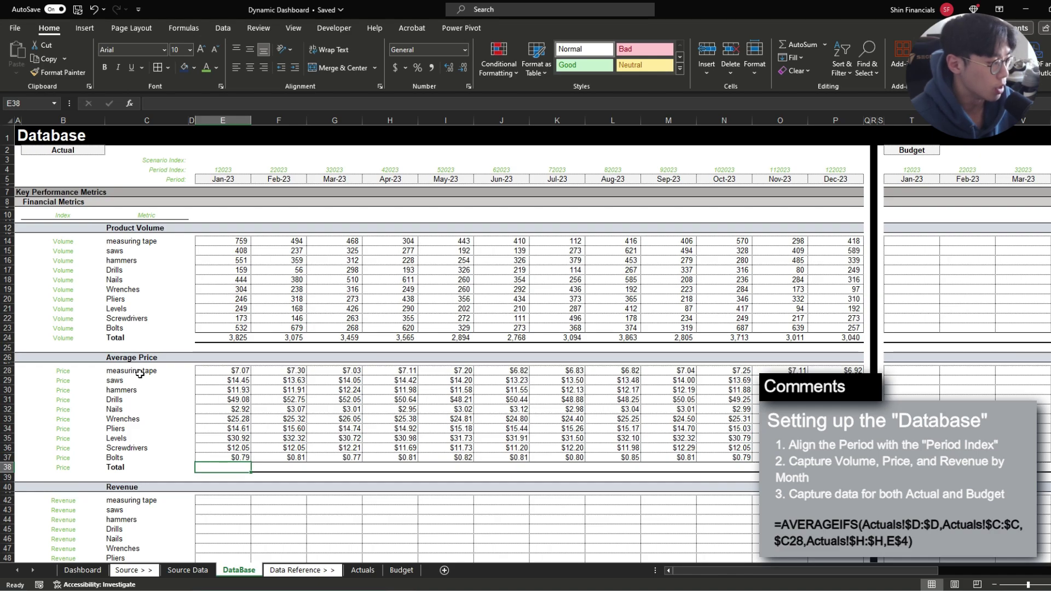
key("alt+equal")
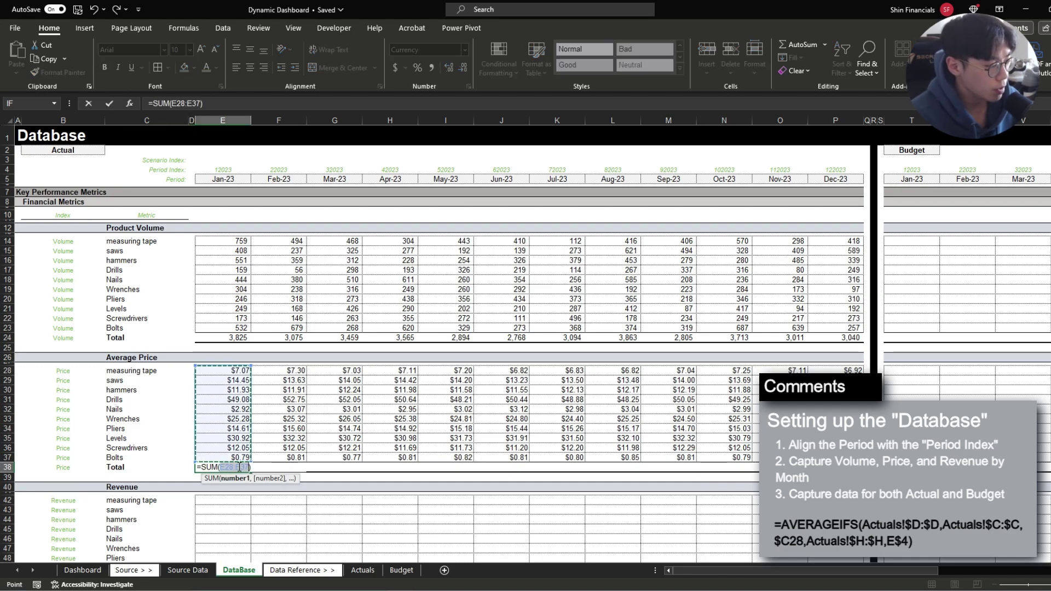
key("ctrl+Return")
Step: Copy the price total formula from E38 across the Average Price Total row through Dec-23 in P38
key("ctrl+c")
key("ctrl+Up")
key("ctrl+Right")
key("Down")
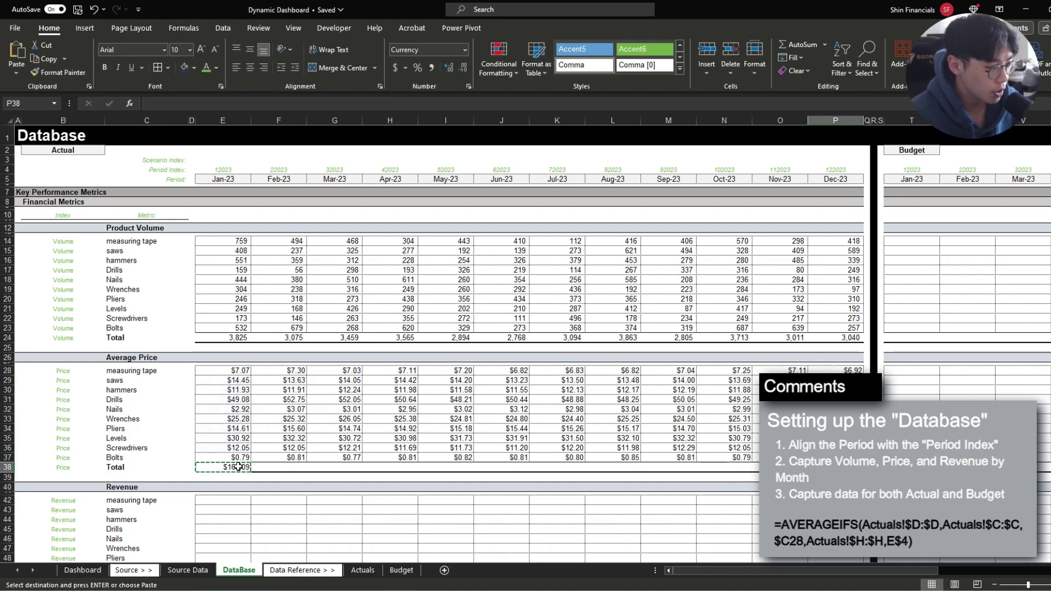
key("ctrl+shift+Left")
key("ctrl+v")
key("Escape")
key("ctrl+Left")
key("Right")
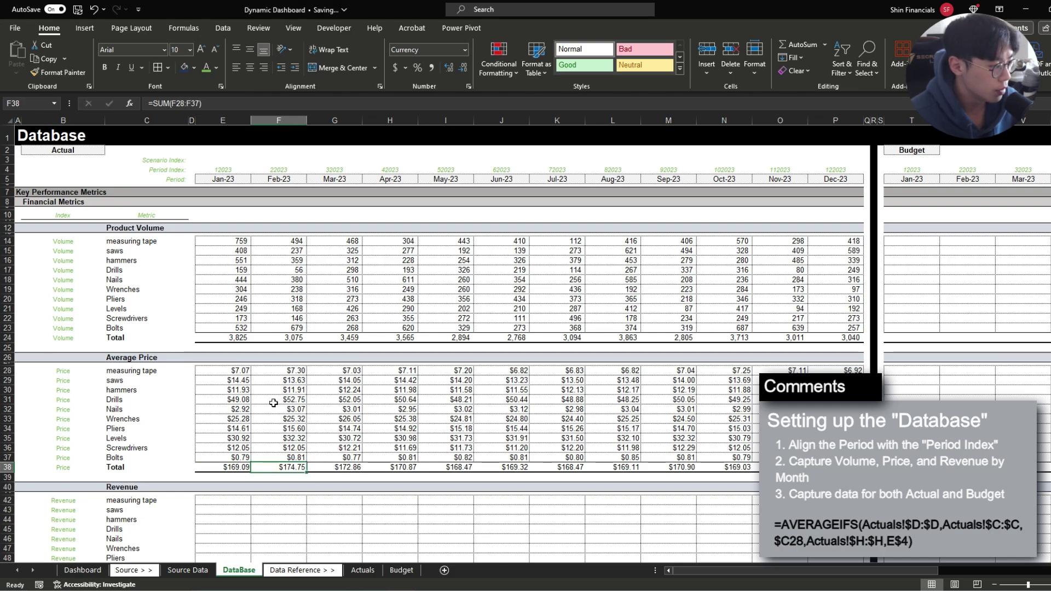
left_click_drag(230, 371, 233, 432)
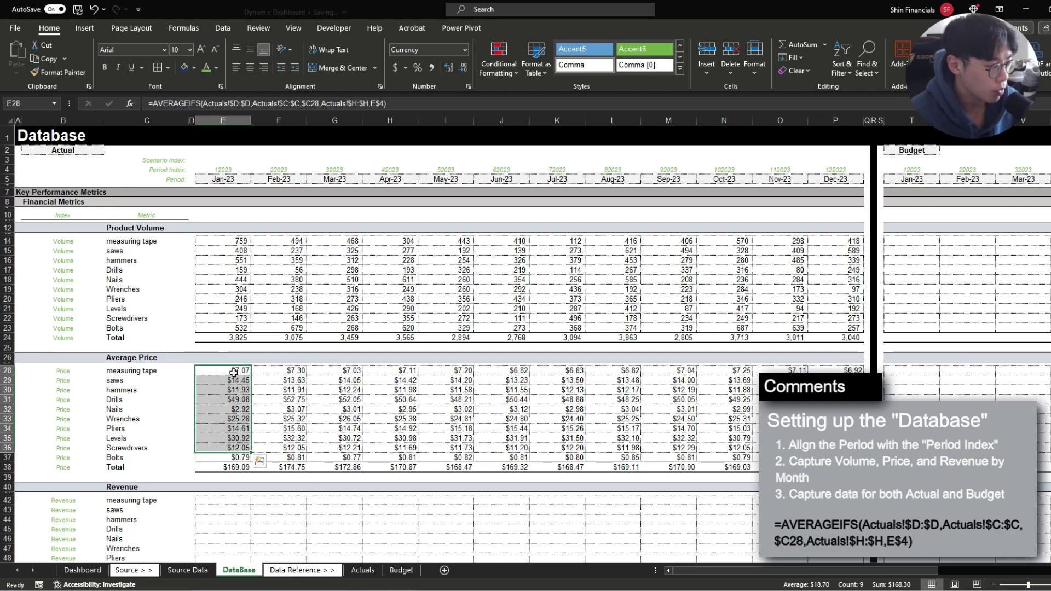
left_click_drag(233, 373, 835, 469)
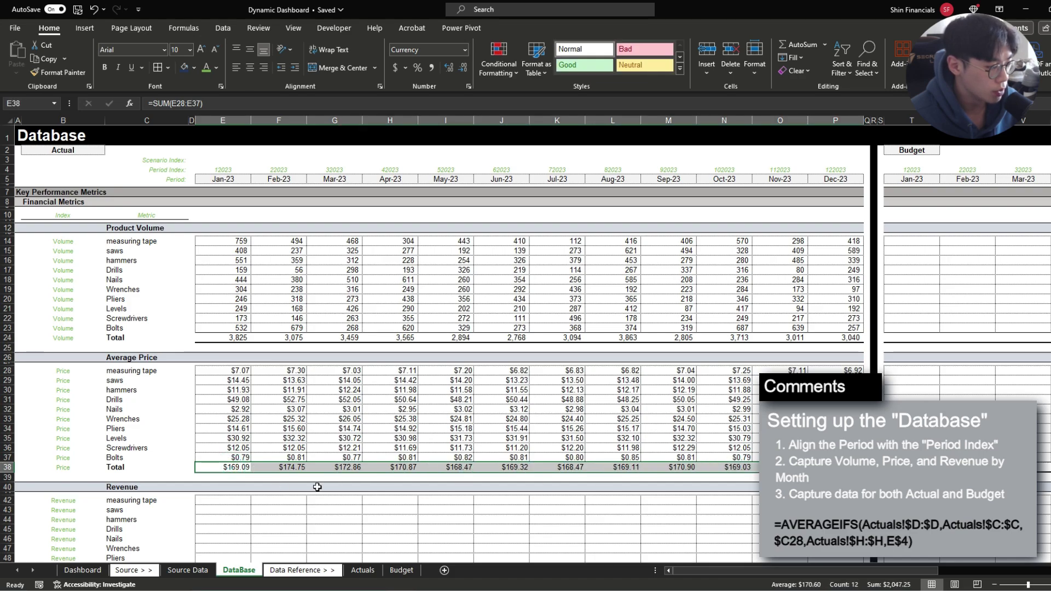
Step: Start a SUMIFS formula in E42 with the Total Revenue column Actuals!$F:$F as the sum range
scroll(252, 449, "down", 4)
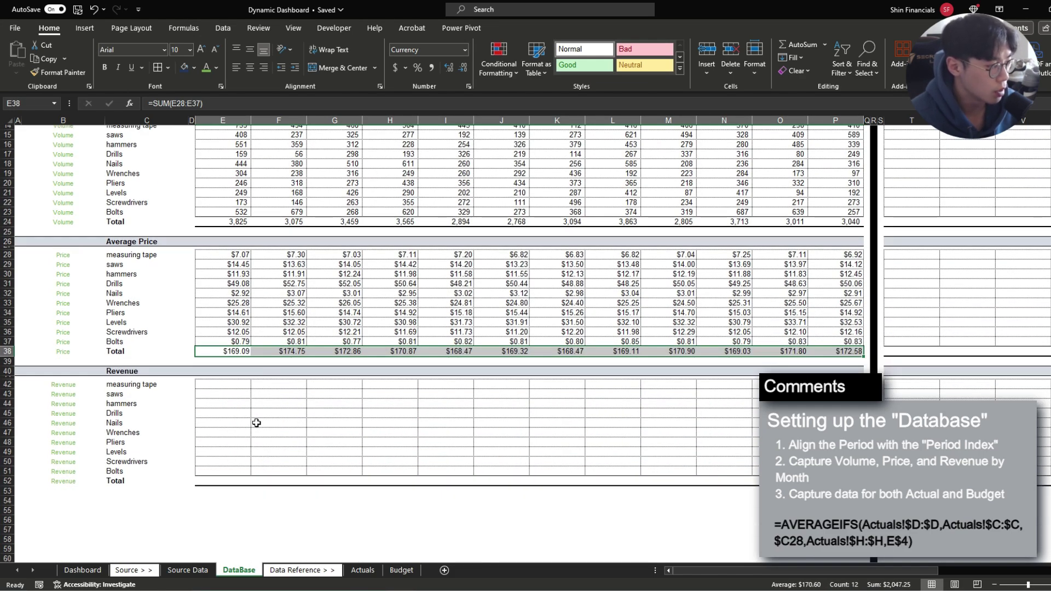
left_click(223, 385)
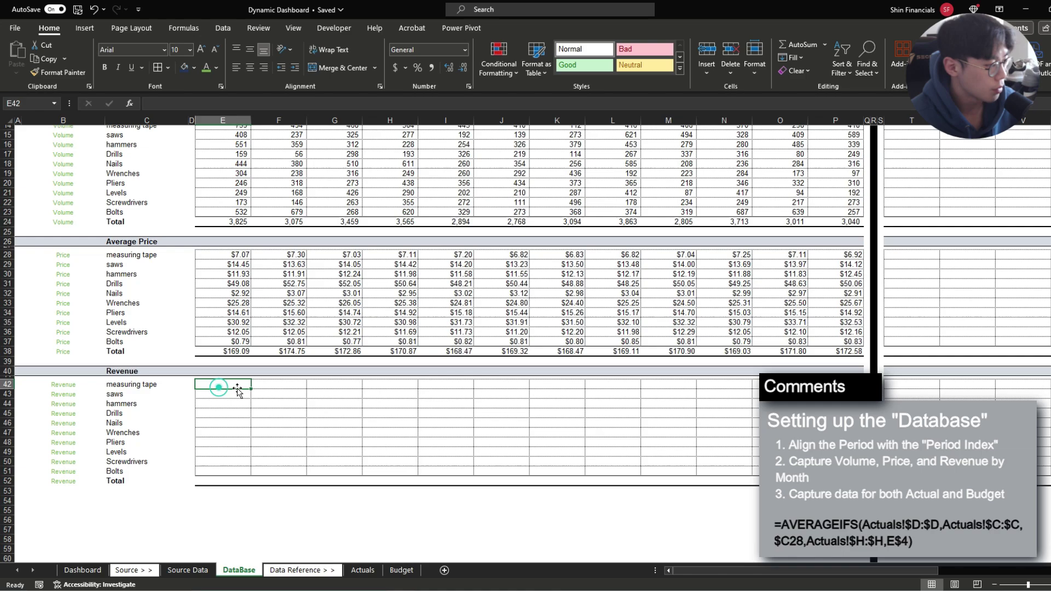
type("=sumifs(")
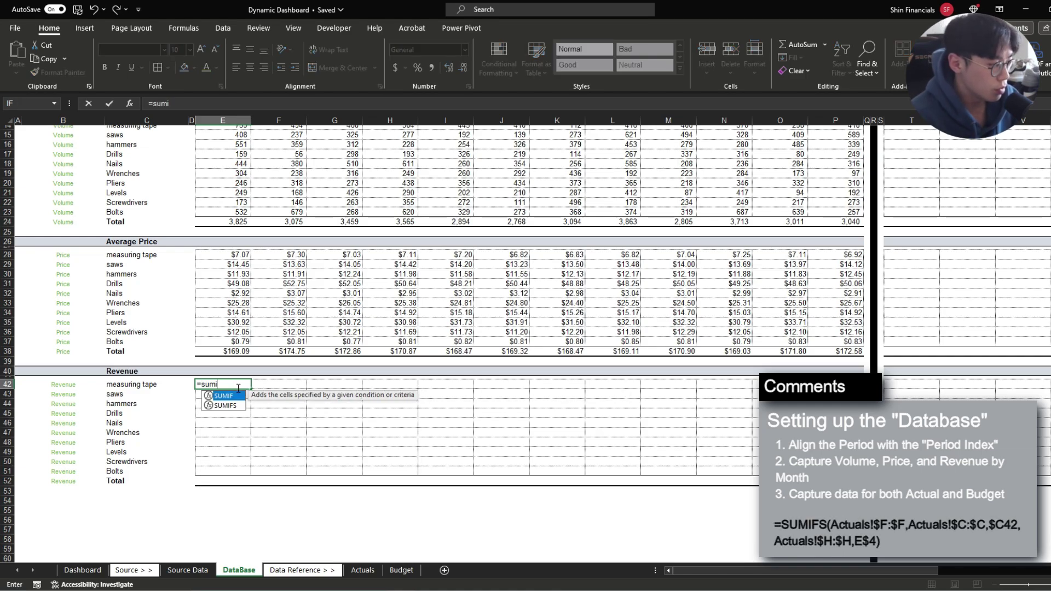
key("ctrl+Page_Down")
key("ctrl+Page_Down")
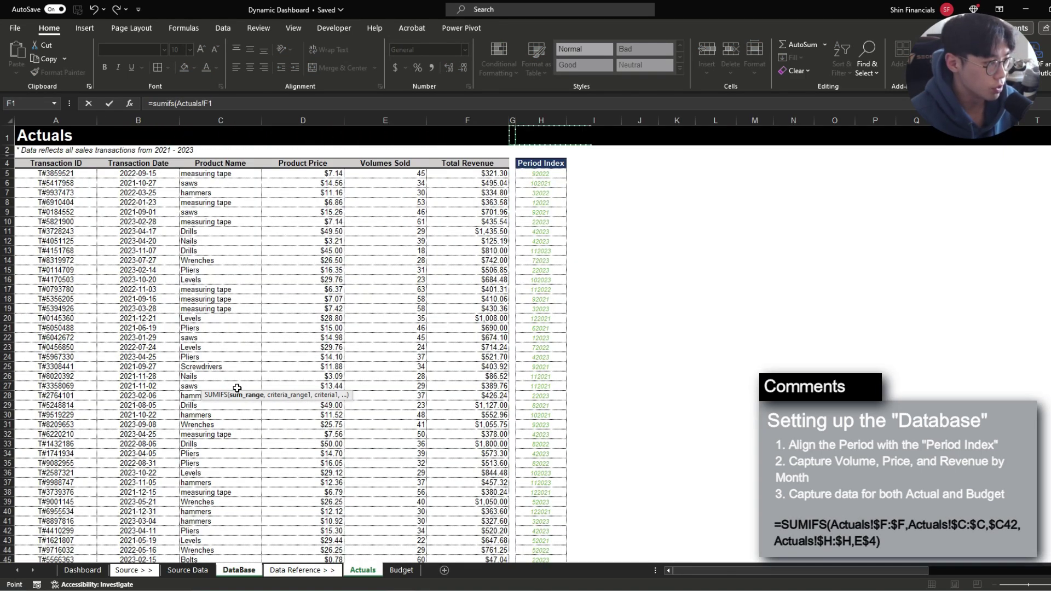
key("ctrl+space")
key("F4")
Step: Add the Product Name column Actuals!$C:$C as the revenue formula's first criteria range, with placeholder criterion 0
type(",")
key("Up")
key("Right")
key("Right")
key("ctrl+space")
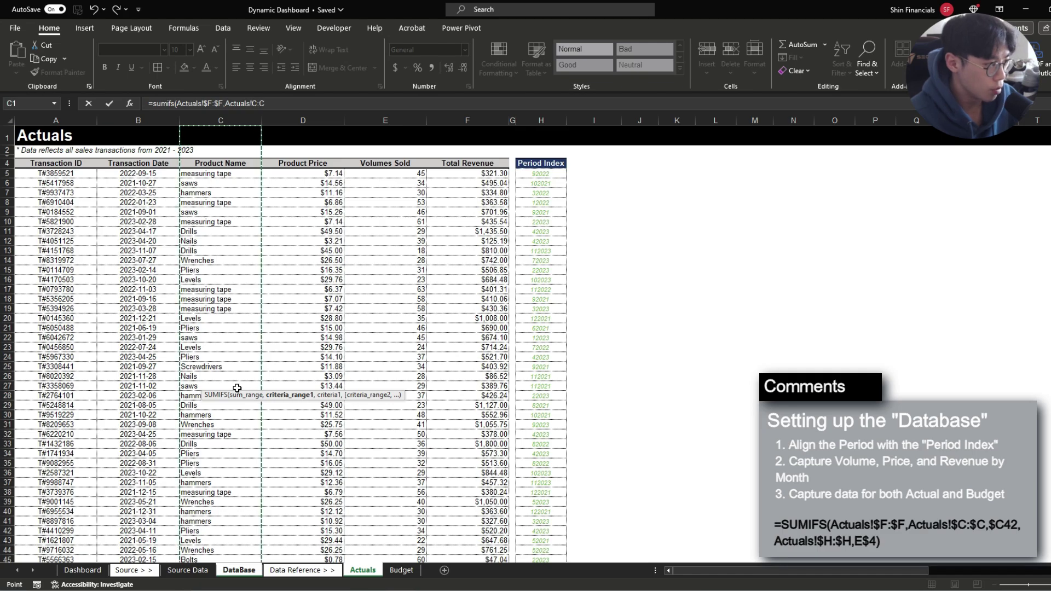
key("F4")
type(",0,")
Step: Add the Period Index column Actuals!$H:$H as the revenue formula's second criteria range with placeholder criterion 0, and complete the formula
key("ctrl+Right")
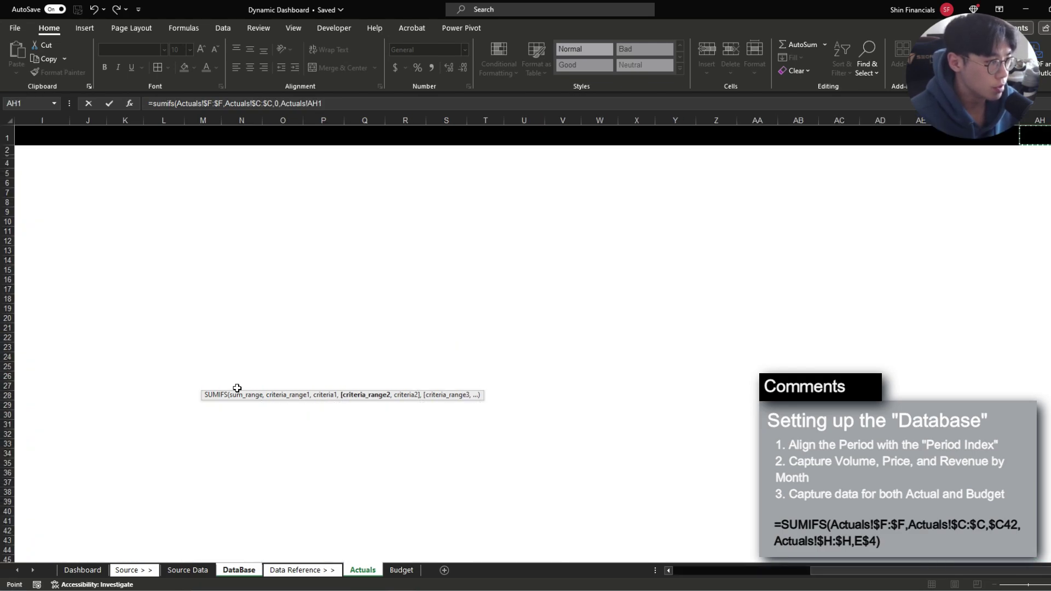
key("ctrl+Left")
key("Right")
key("Right")
key("Right")
key("Right")
key("ctrl+space")
key("F4")
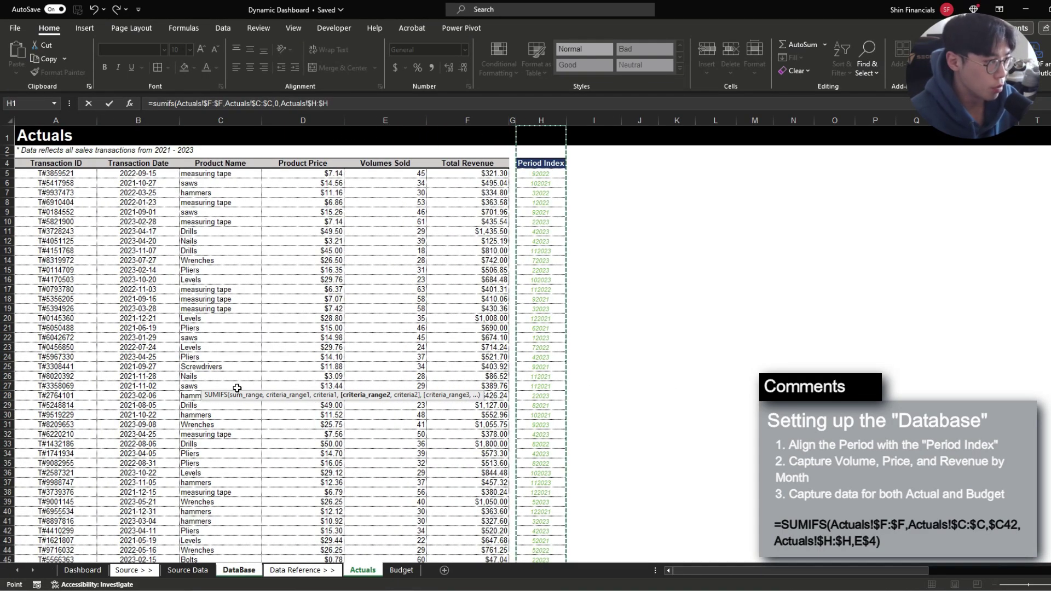
type(",0)")
key("Return")
key("Up")
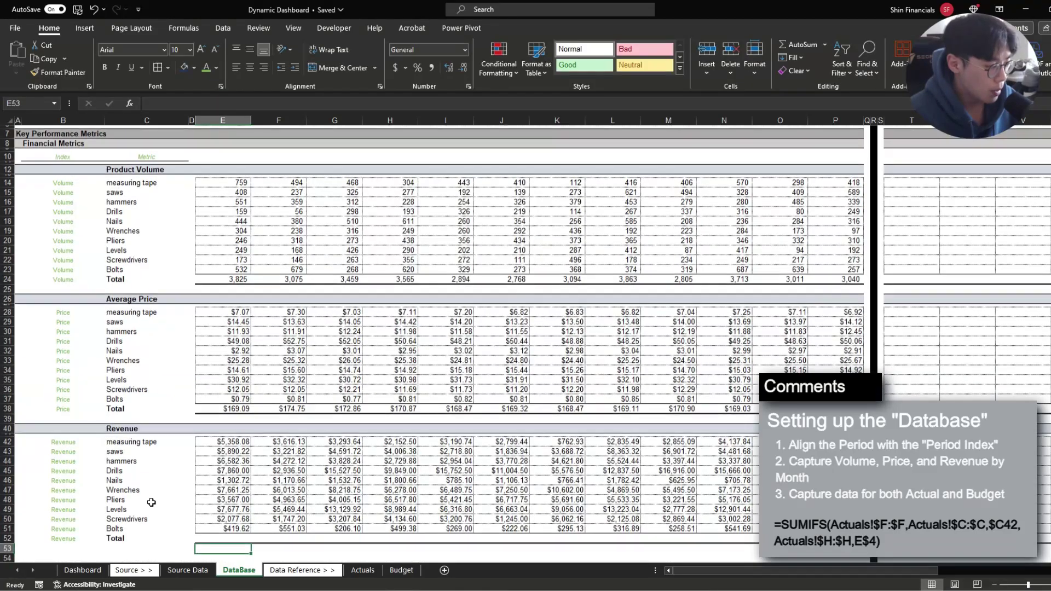
Step: Sum the Jan-23 Actual revenue rows in E52 and copy that total for the rest of the Revenue Total row
key("Up")
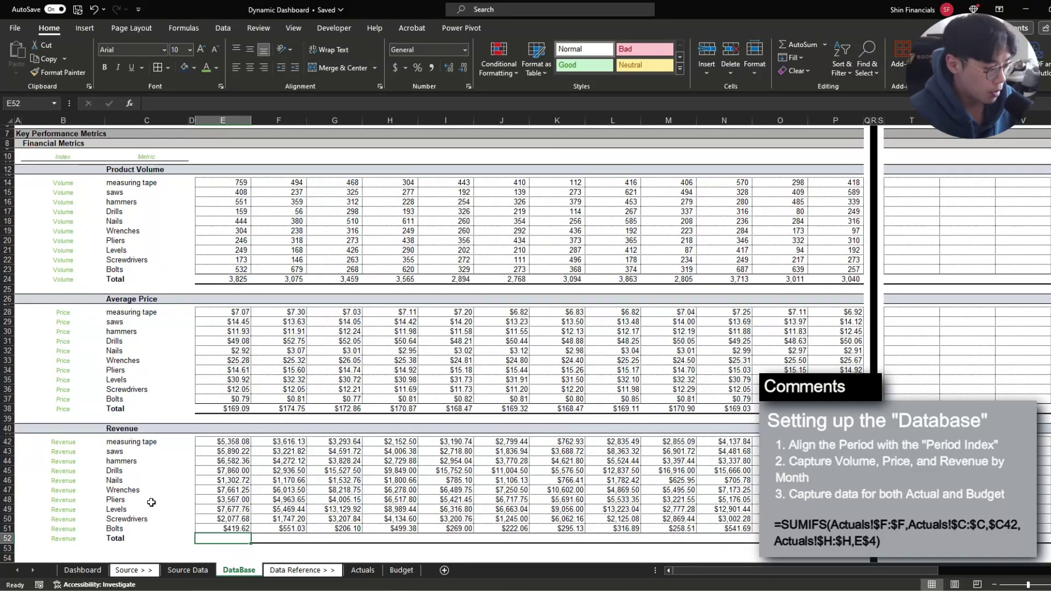
key("alt+=")
key("Return")
key("Up")
key("ctrl+c")
key("ctrl+Up")
key("ctrl+Right")
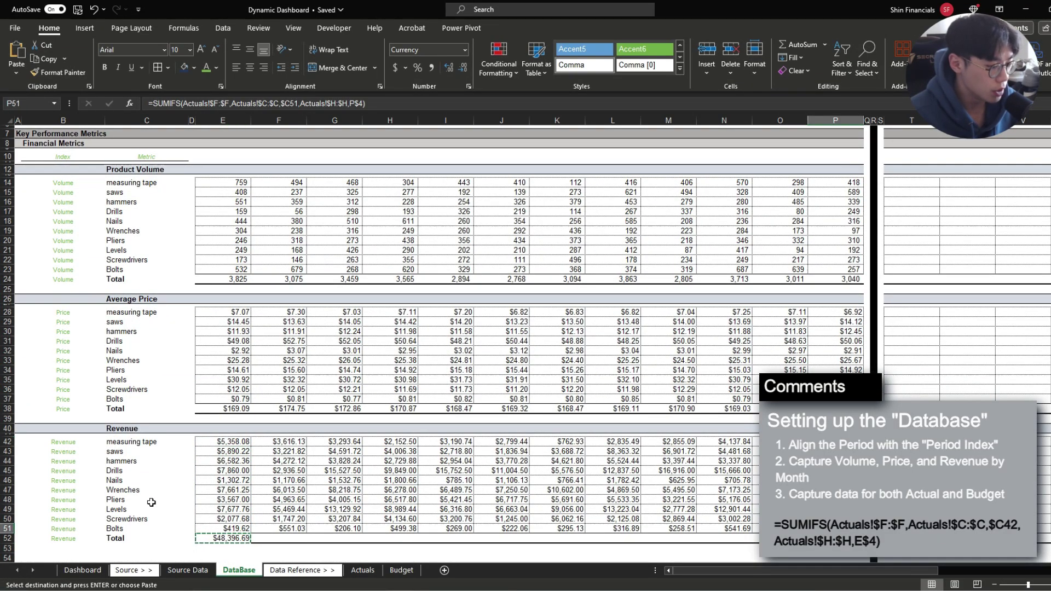
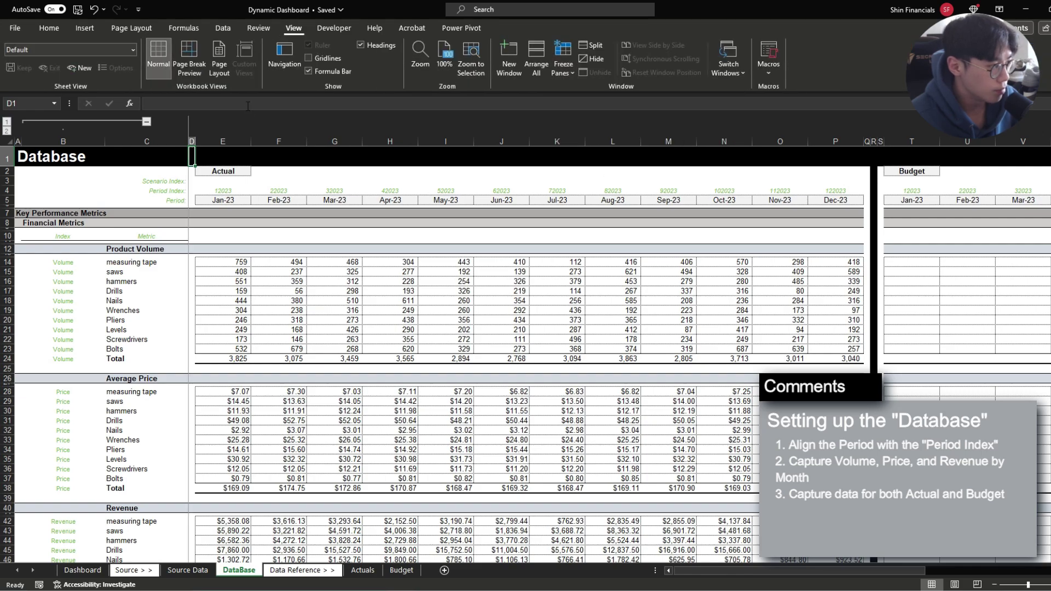
Step: Collapse the grouped Index column and bring the Budget block next to the product names
left_click(331, 288)
left_click(900, 266)
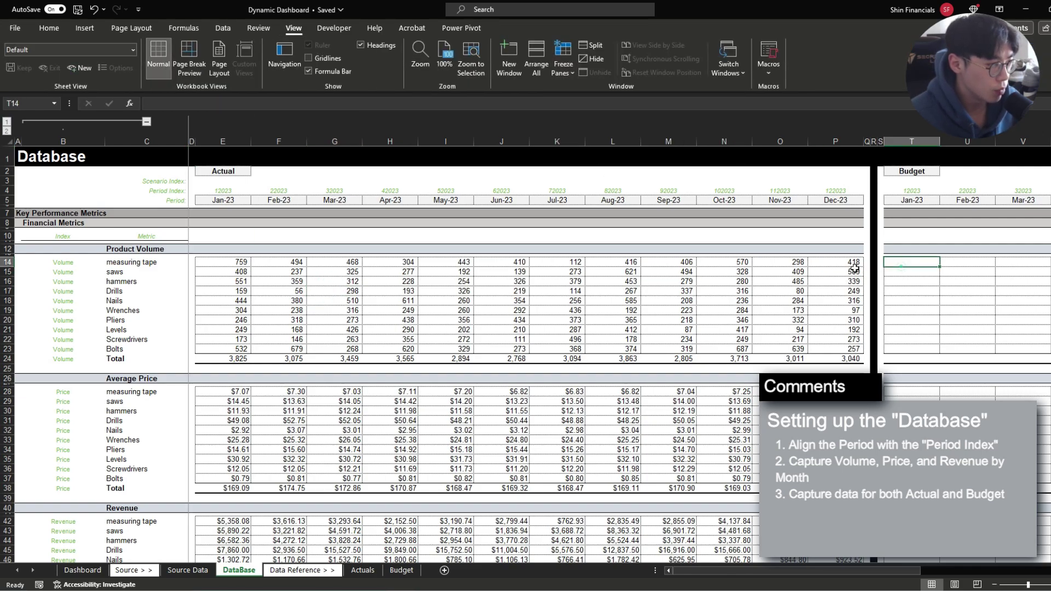
left_click(146, 122)
left_click(826, 277)
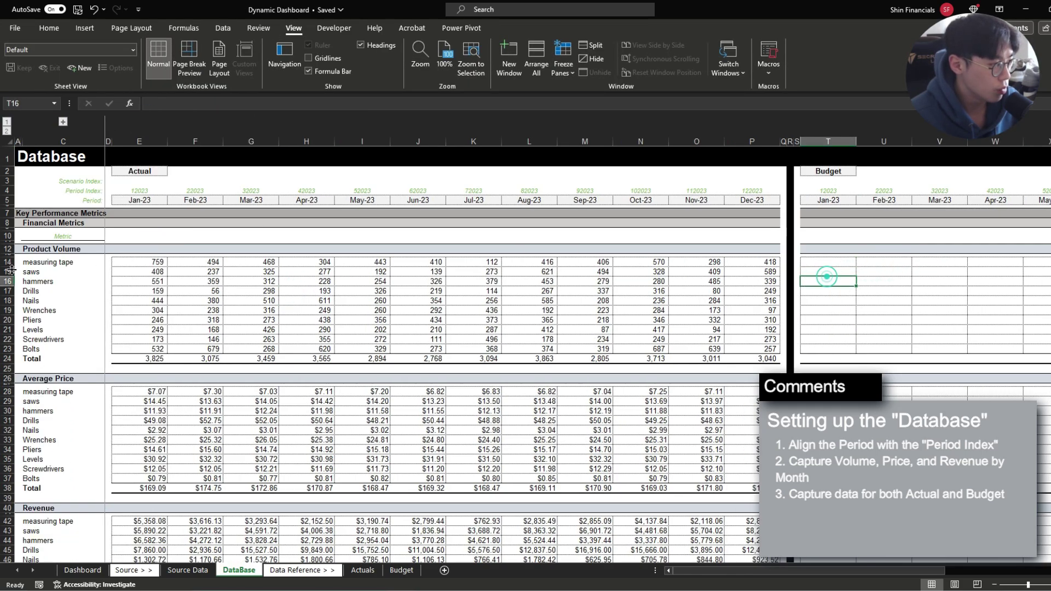
left_click(53, 260)
key("ctrl+shift+Down")
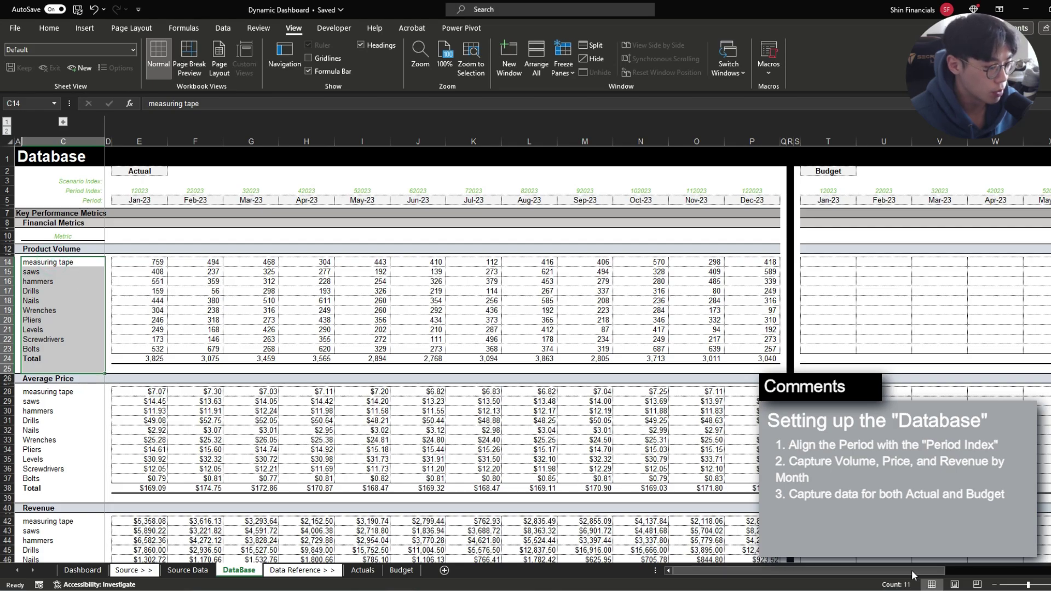
left_click_drag(859, 567, 973, 565)
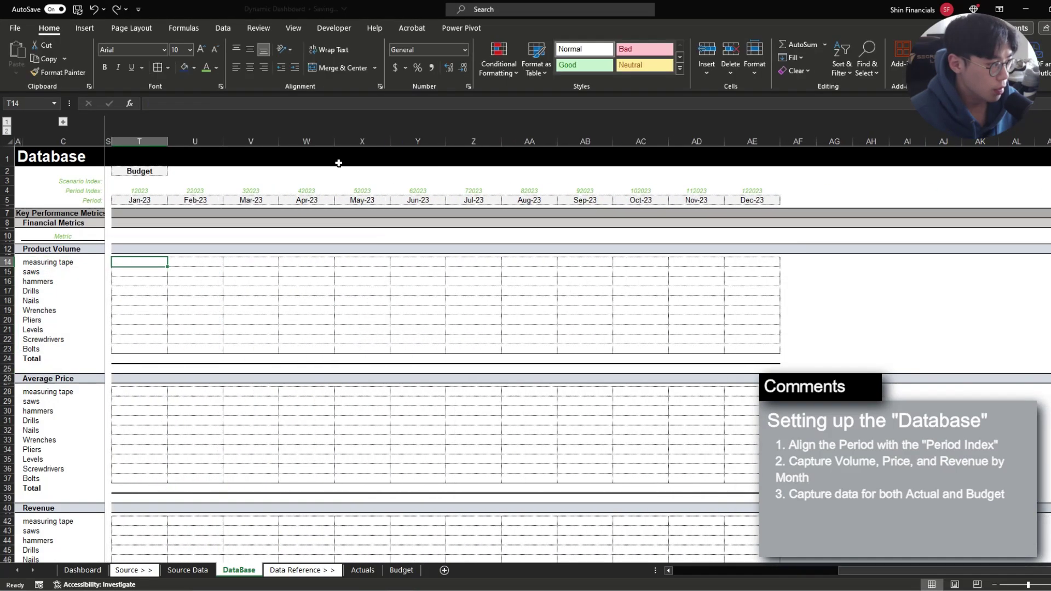
Step: Insert a new table column after Total Revenue on the Budget sheet
left_click(401, 570)
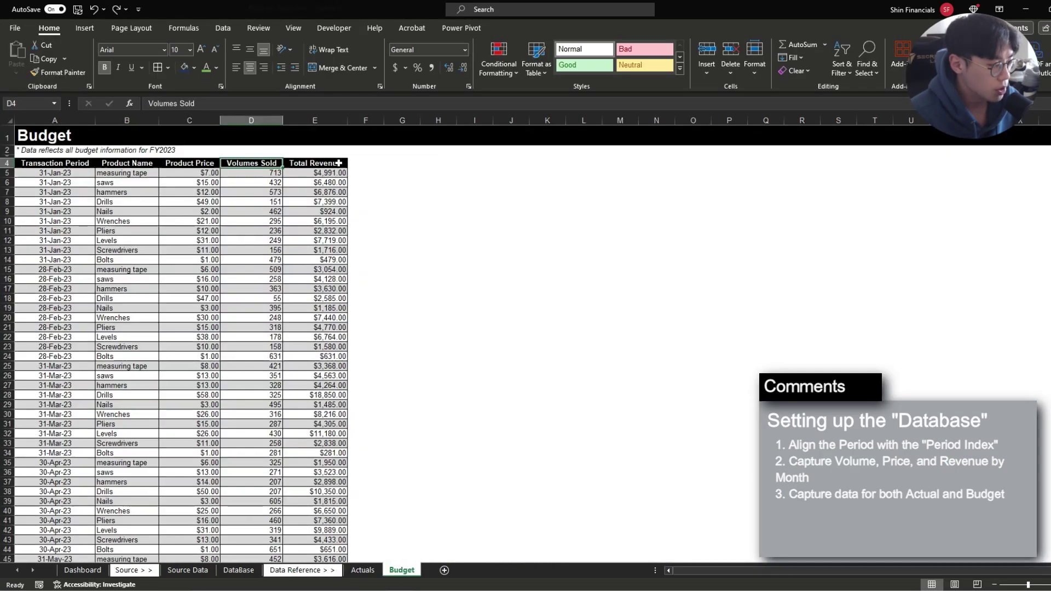
left_click(339, 162)
key("alt+h")
key("i")
key("g")
key("Right")
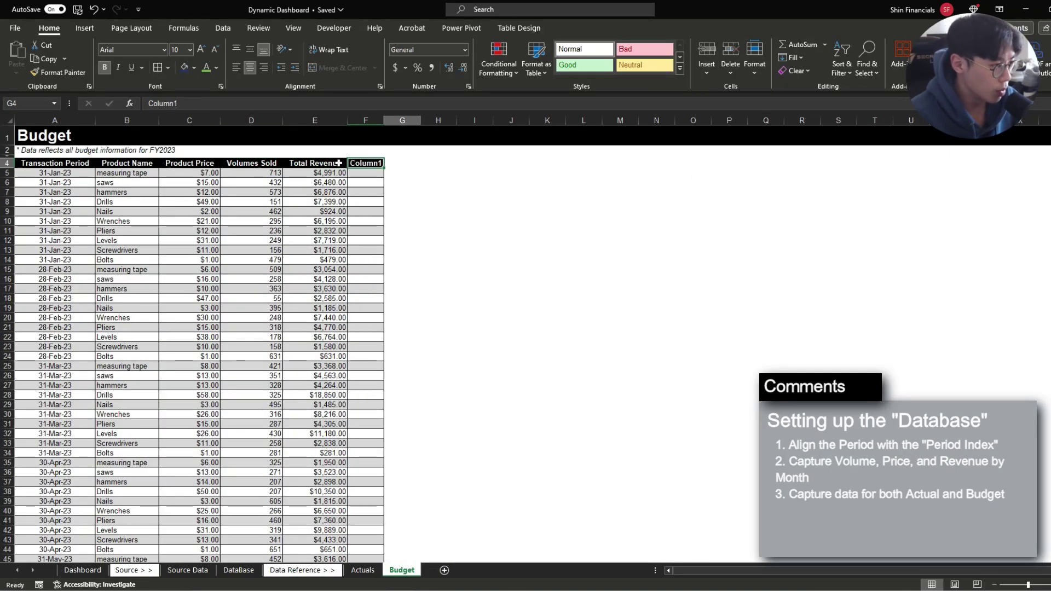
Step: Set column F's width to 15 and title its header in F4 Period Index
key("Left")
key("alt+h")
type("ow15")
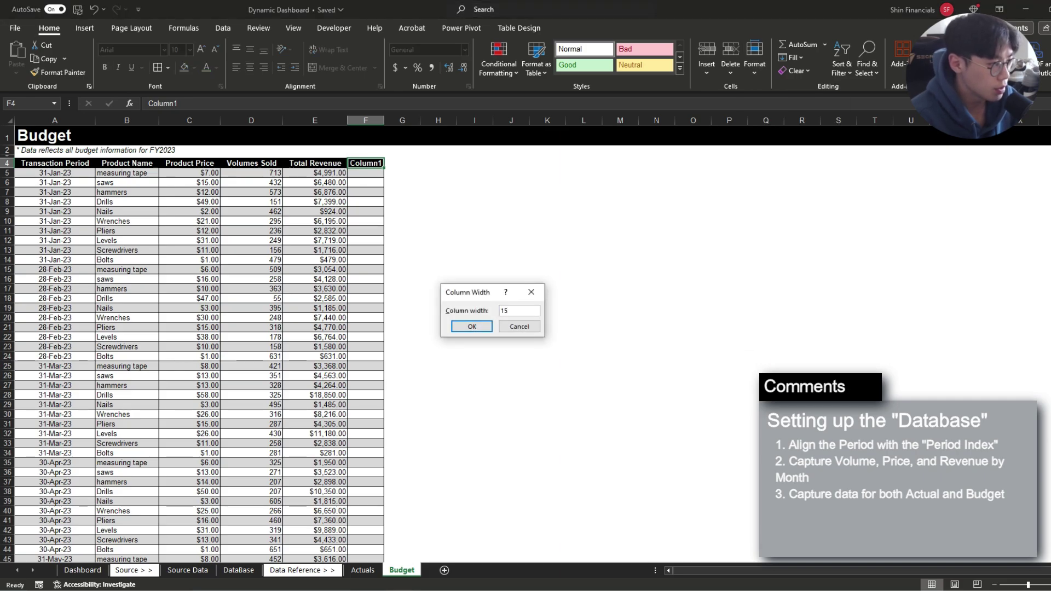
key("Return")
type("Period INdex")
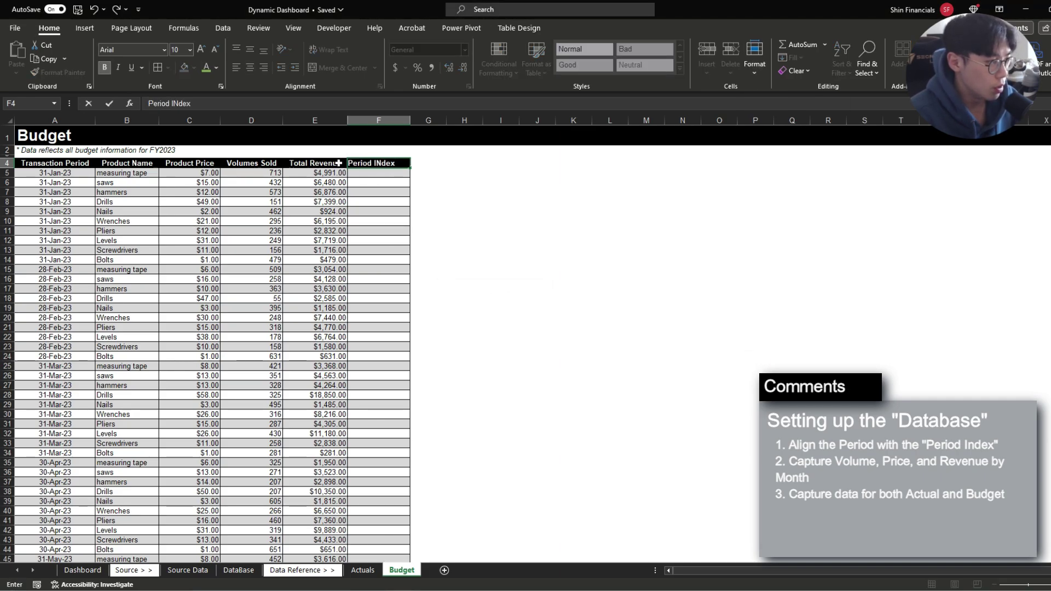
key("Return")
Step: Start the Period Index formula in F5 with the MONTH of the row's Transaction Period
type("=month(")
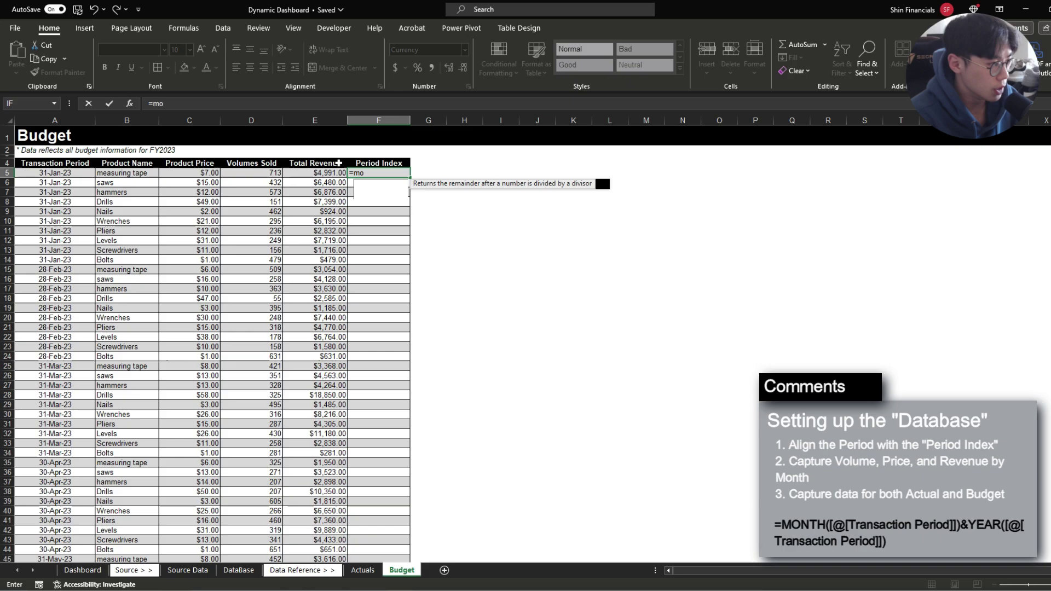
key("Left")
key("Left")
key("Left")
key("Left")
key("Left")
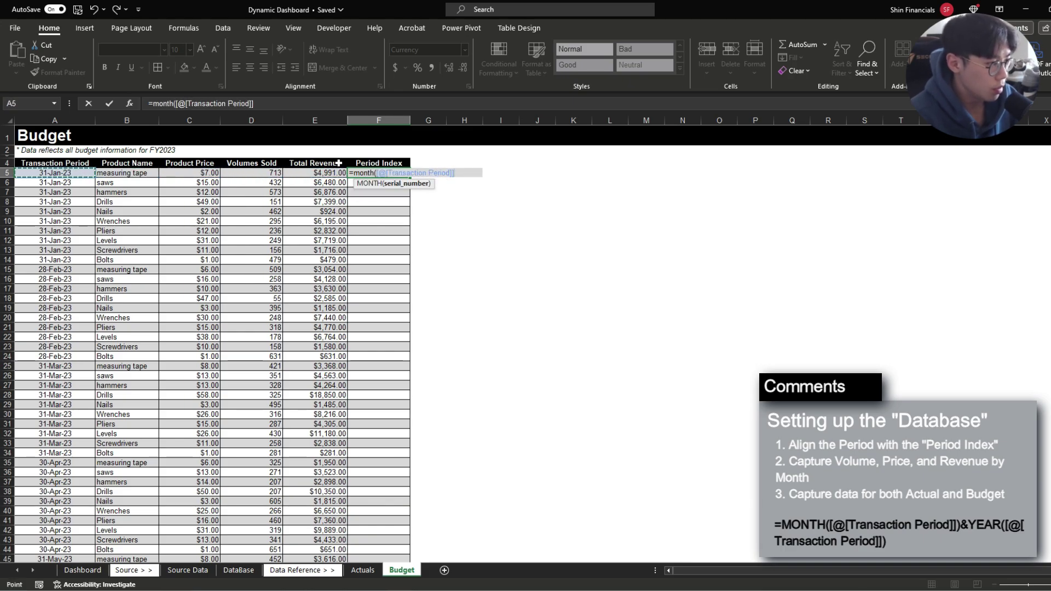
Step: Append &YEAR([@[Transaction Period]]) to the Period Index formula in F5 and complete it
type(")&year(")
key("Left")
key("Left")
key("Left")
key("Left")
key("Left")
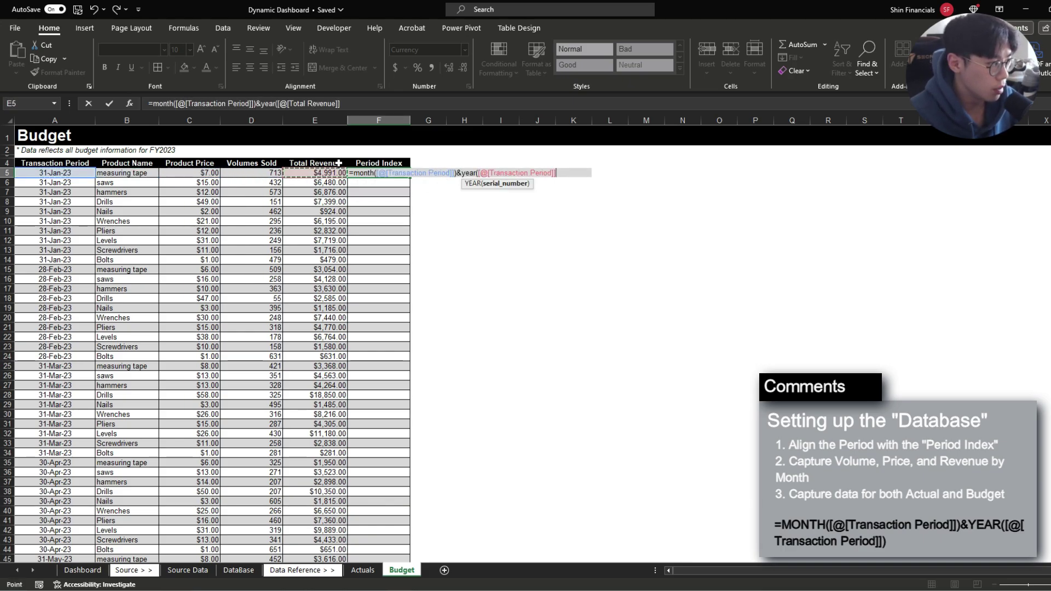
type(")")
key("Return")
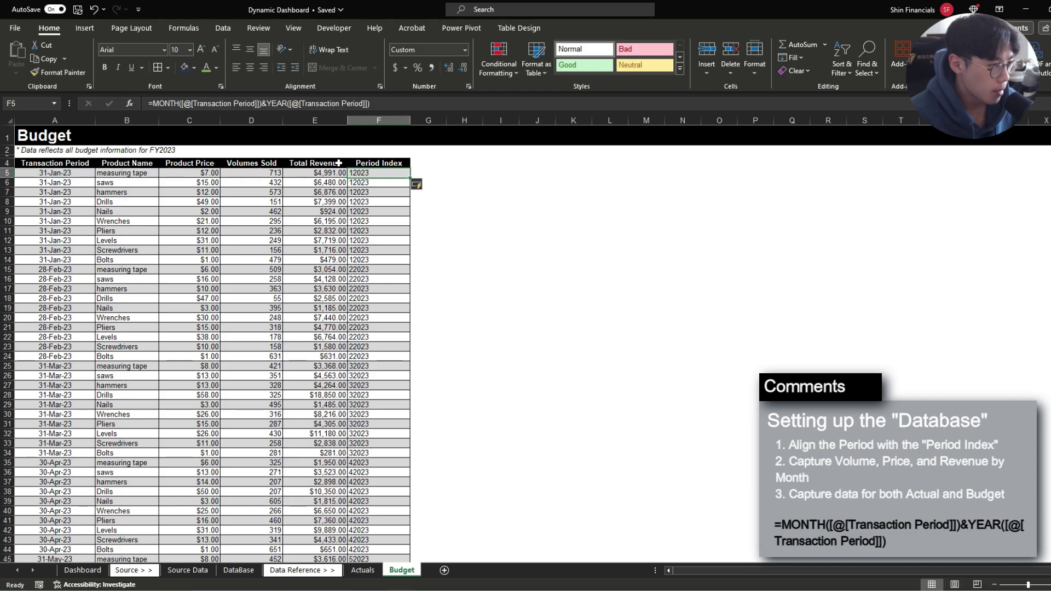
Step: Copy the F5 Period Index cell down the rest of the column
key("Up")
key("ctrl+c")
key("ctrl+shift+Down")
key("Return")
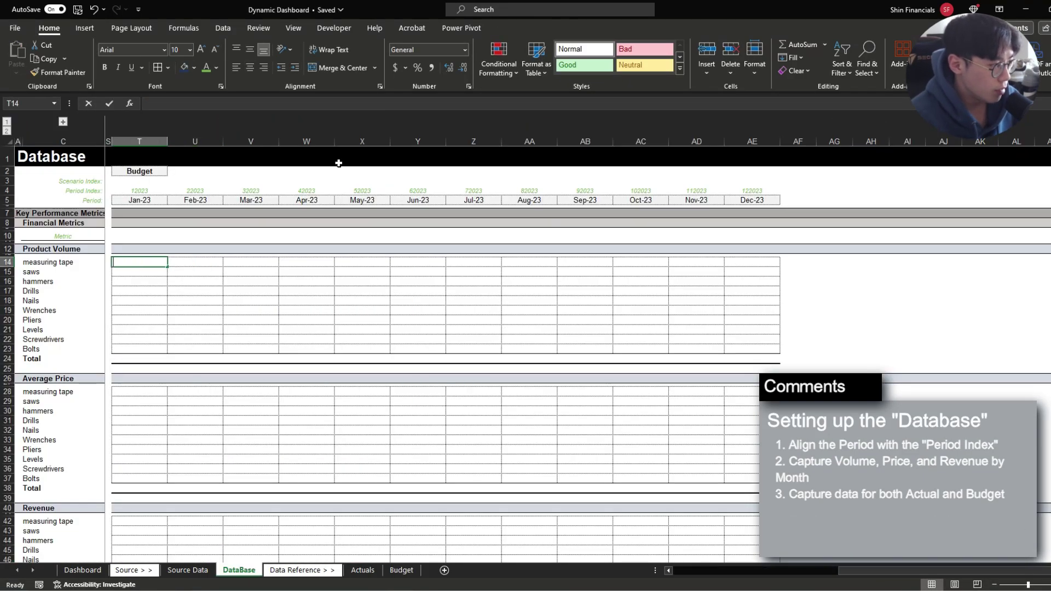
Step: Start a SUMIFS formula in DataBase cell T14 with the Budget table's Volumes Sold column, Table1[Volumes Sold], as the sum range
type("=s")
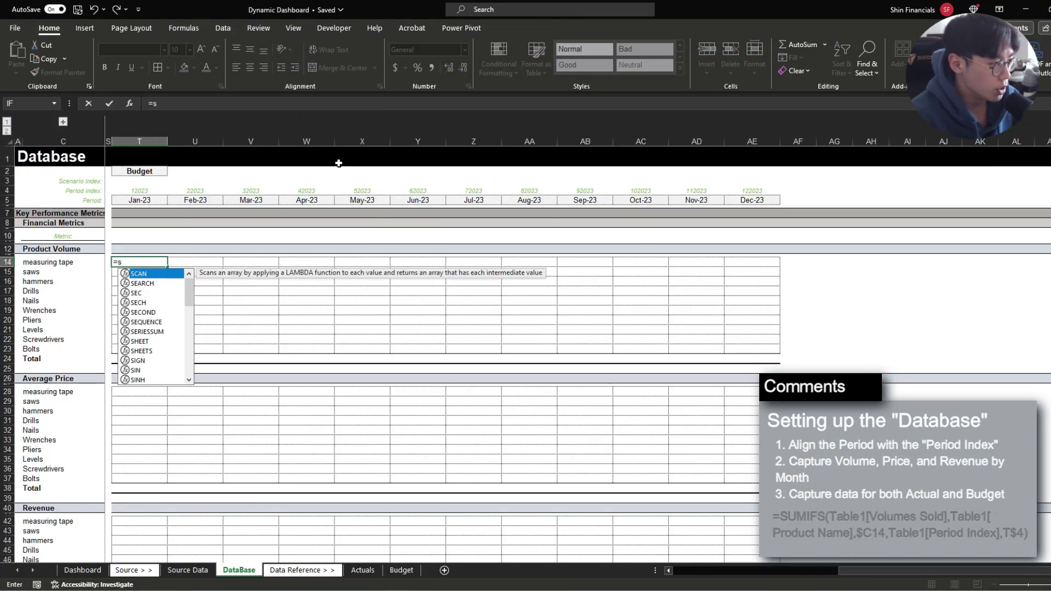
type("umifs(")
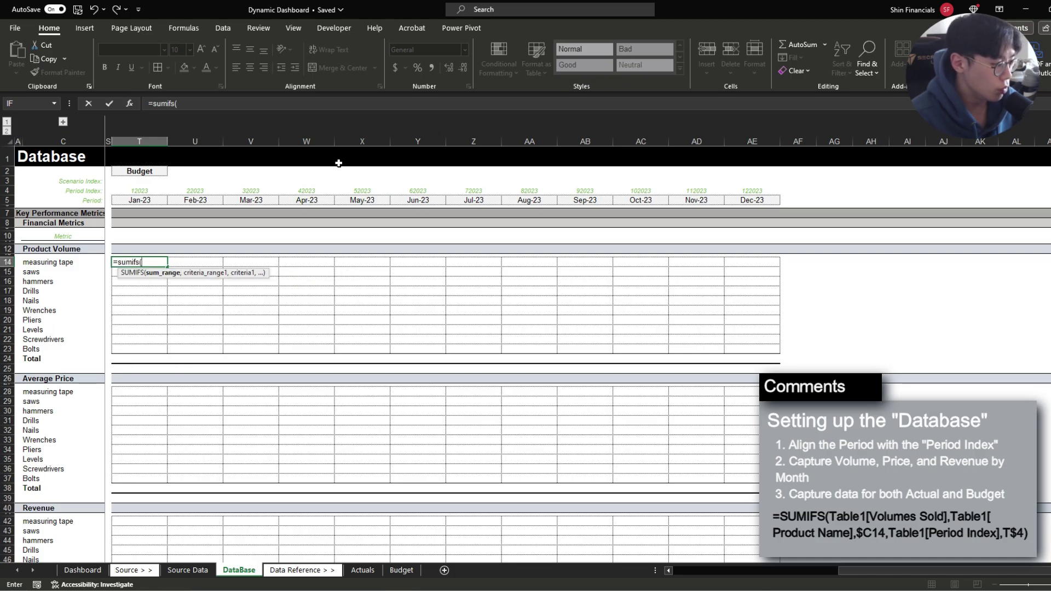
key("ctrl+Page_Down")
key("ctrl+Page_Down")
key("ctrl+Page_Down")
key("Right")
key("Down")
key("Down")
key("Down")
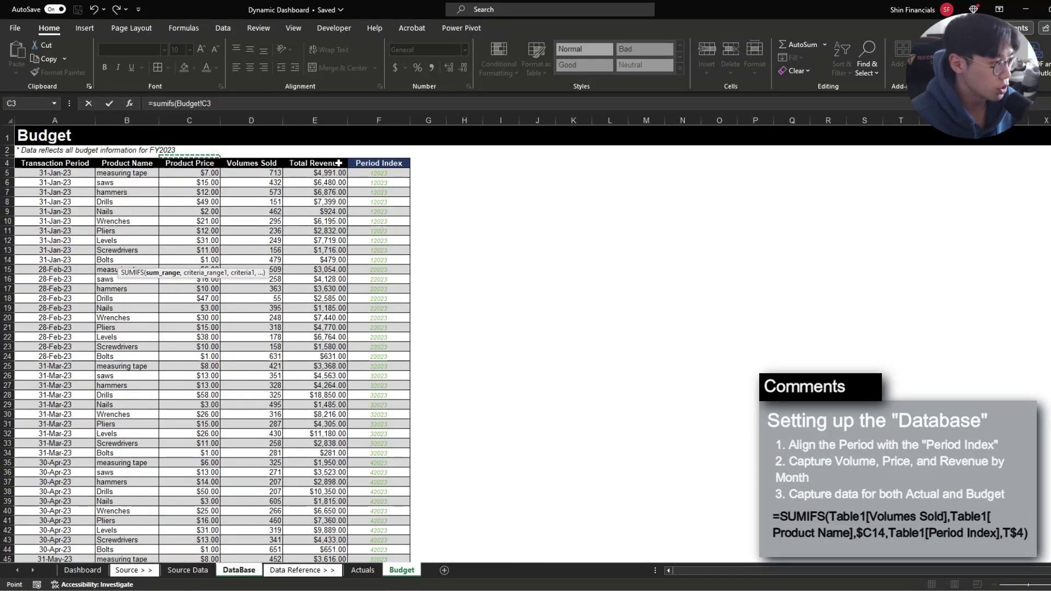
key("ctrl+shift+Down")
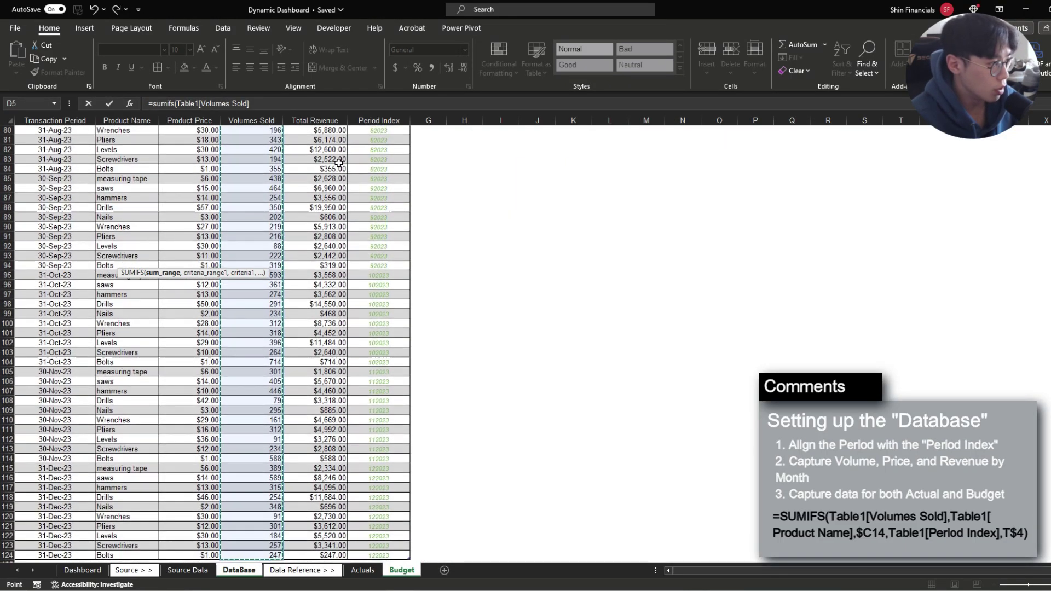
Step: Add Table1[Product Name] as the budget volume formula's first criteria range
type(",")
key("Right")
key("Down")
key("Down")
key("Down")
key("ctrl+shift+Down")
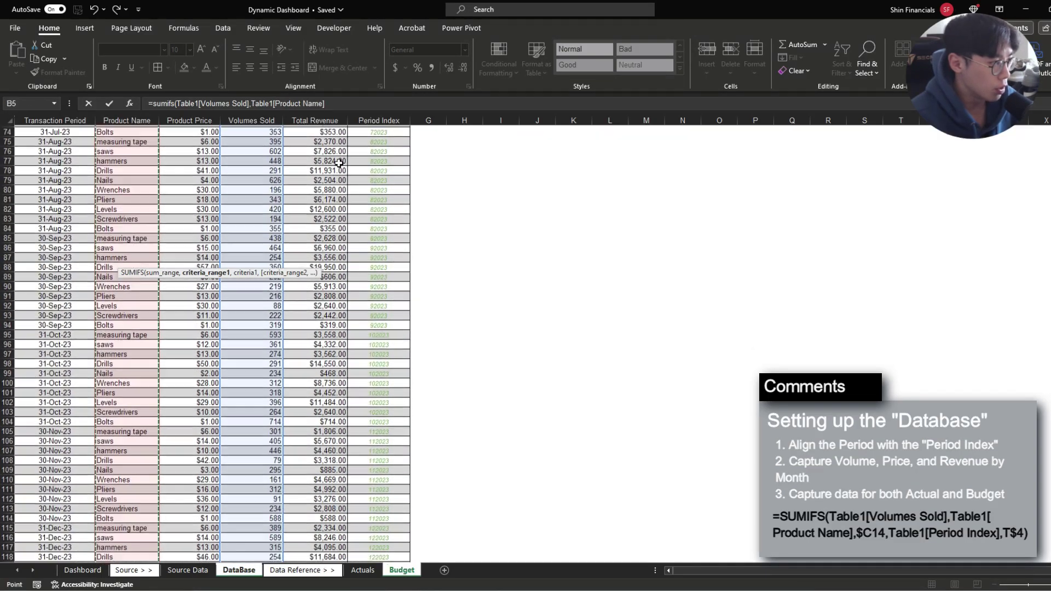
Step: Add placeholder criterion 0, then Table1[Period Index] as the second criteria range with placeholder 0, and complete the T14 formula
type(",0,")
key("Right")
key("Right")
key("Right")
key("Right")
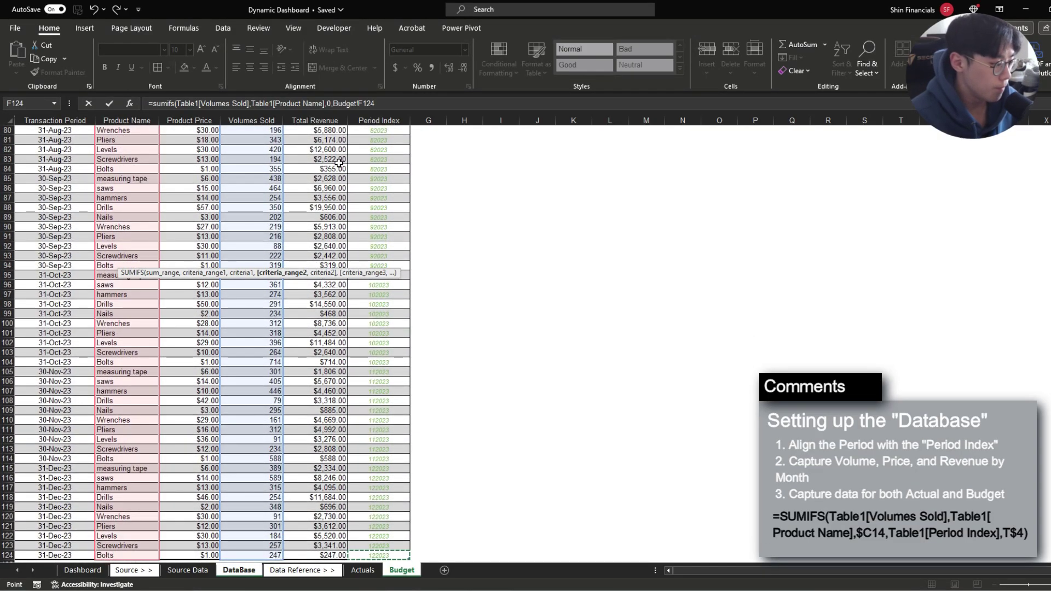
key("ctrl+shift+Up")
scroll(339, 163, "down", 15)
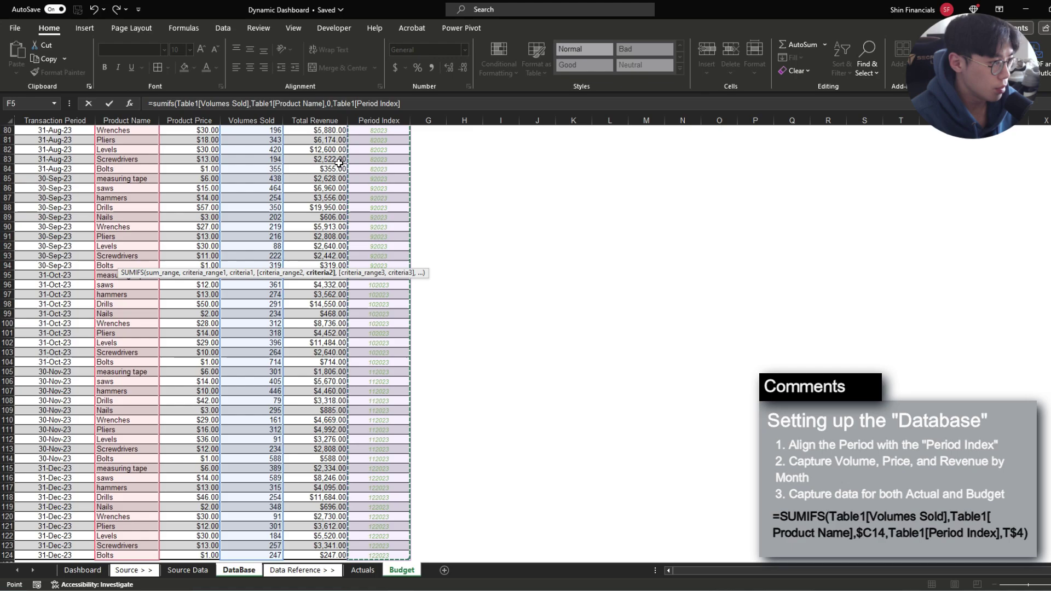
key("Return")
Step: Replace the period placeholder in the T14 formula with the row-locked Period Index reference T$4
key("Up")
key("F2")
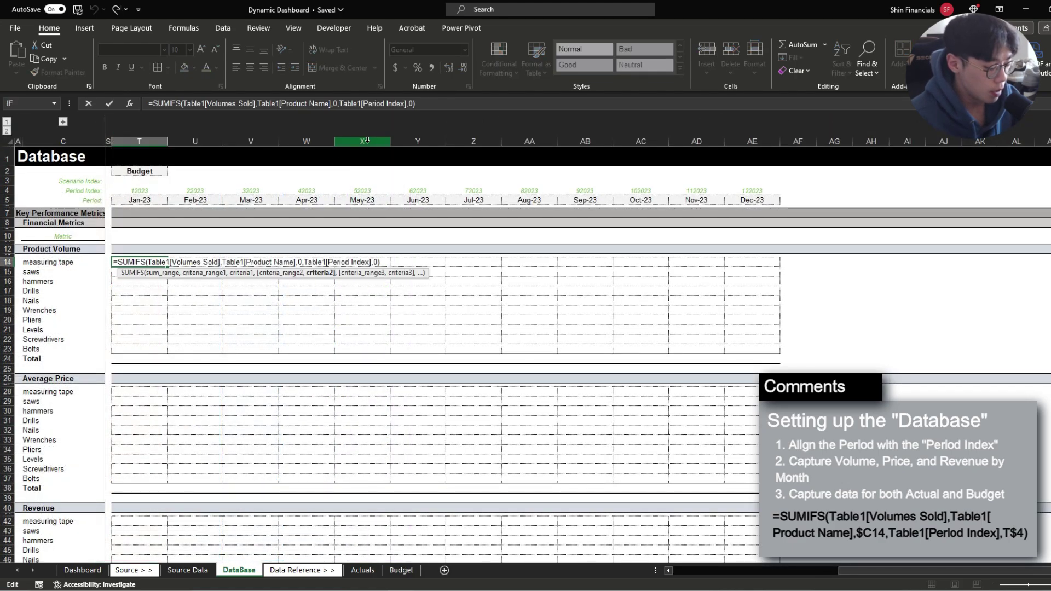
left_click(141, 190)
key("F4")
key("F4")
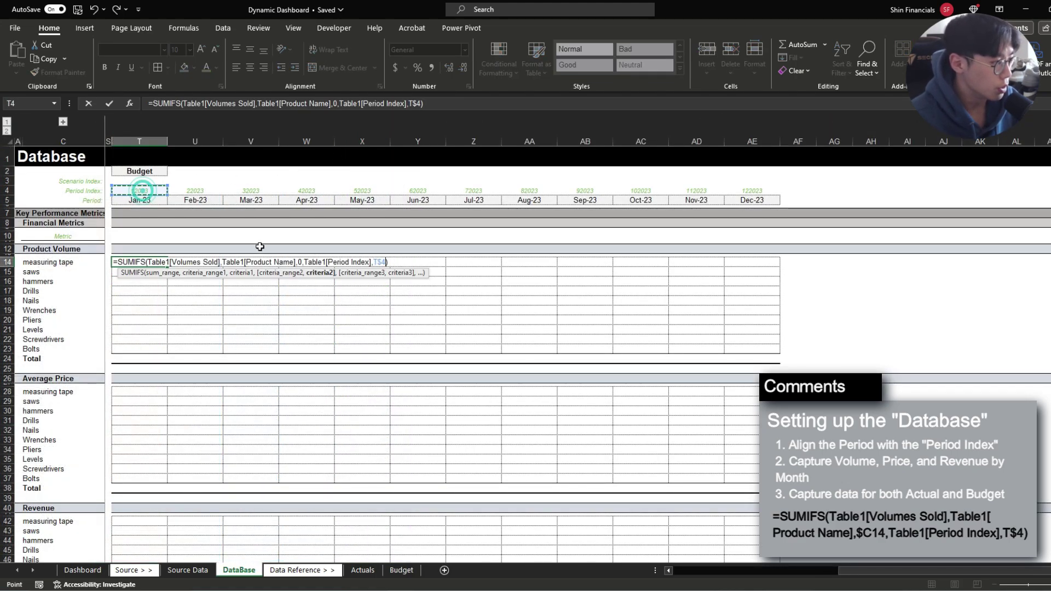
Step: Replace the product placeholder in the T14 formula with the column-locked reference $C14 and complete the formula
left_click(299, 262)
key("BackSpace")
left_click(30, 262)
key("F4")
key("F4")
key("F4")
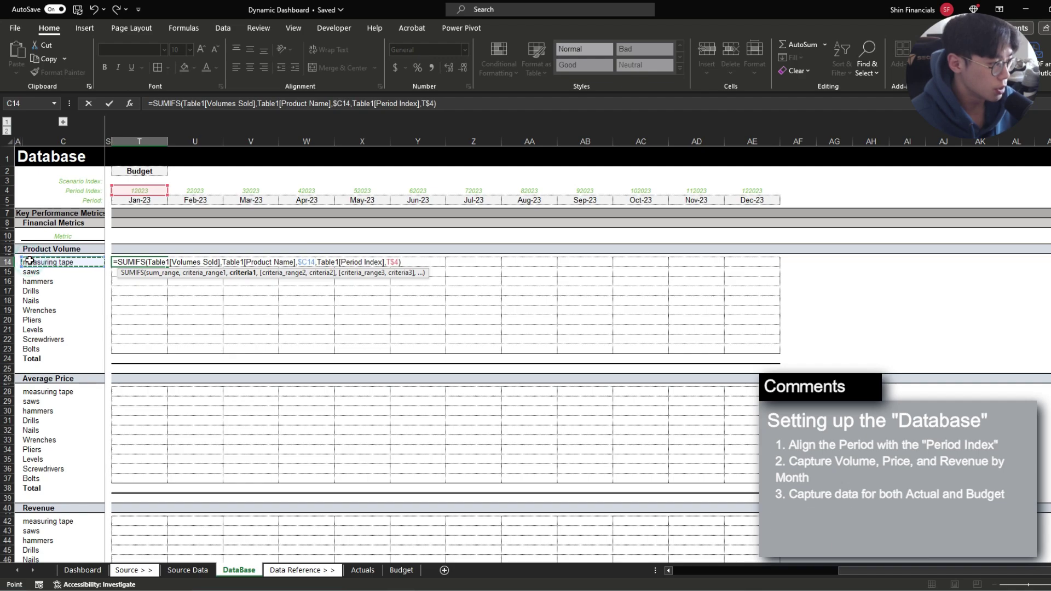
key("ctrl+Return")
Step: Paste only the currency formatting of Average Price cell T28 onto the Budget Revenue block starting at T42
key("ctrl+c")
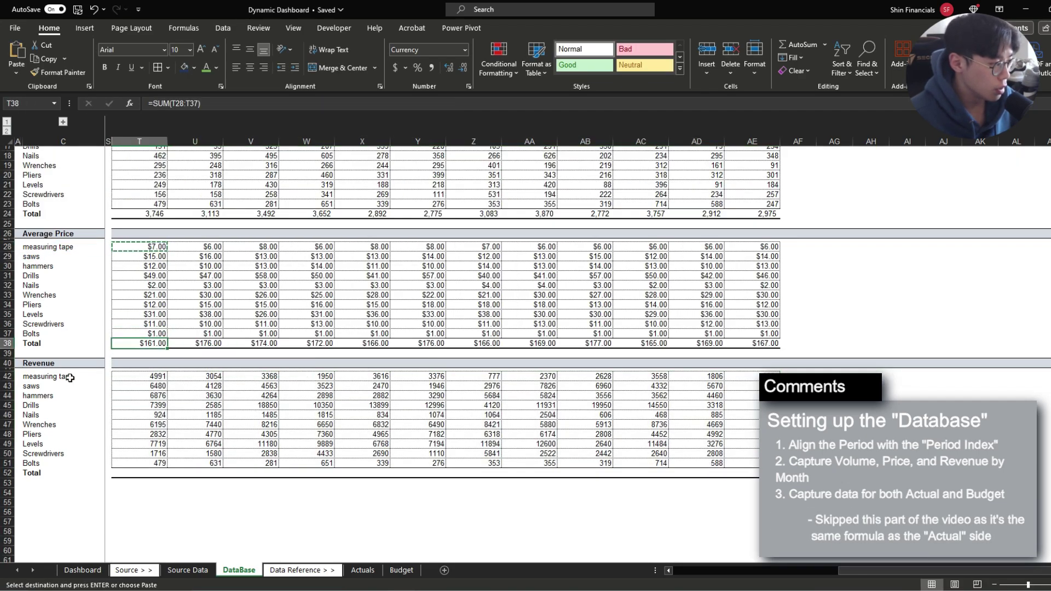
key("ctrl+shift+Right")
key("ctrl+shift+Down")
key("ctrl+alt+v")
key("t")
key("Return")
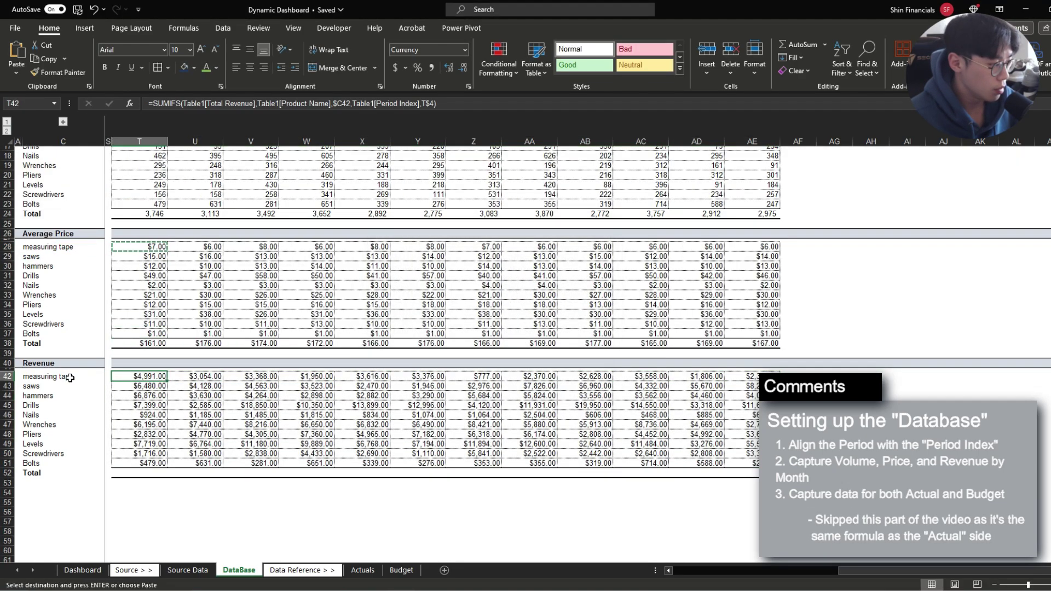
Step: Sum the Jan-23 budget revenue rows T42:T51 in T52 and copy the total
key("Escape")
key("ctrl+Down")
key("Down")
key("alt+=")
key("ctrl+Return")
key("ctrl+c")
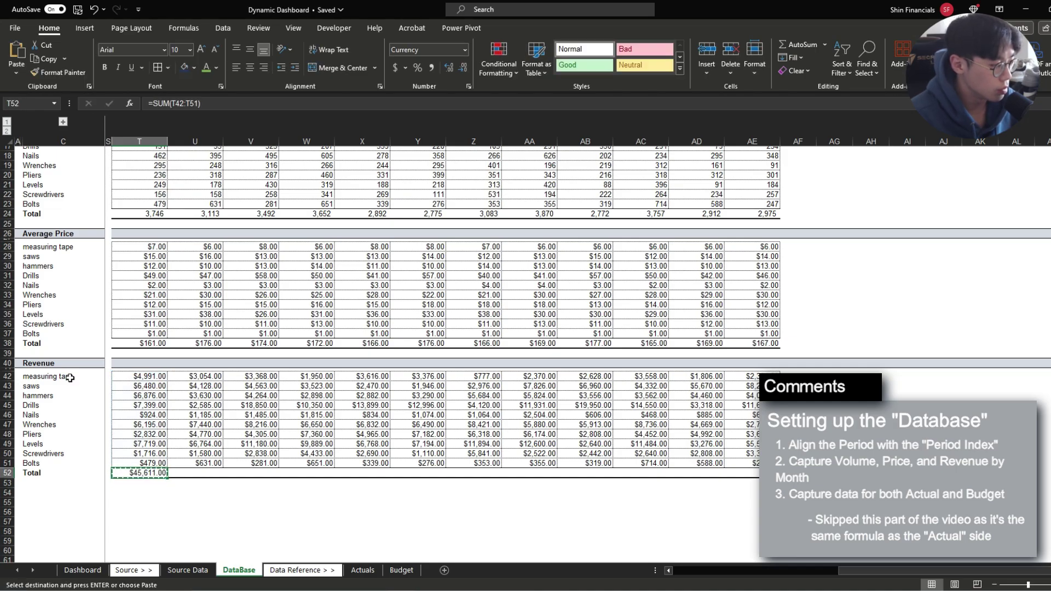
Step: Paste the copied revenue total across the Budget Total row from Jan-23 through Dec-23
key("Up")
key("ctrl+Right")
key("Down")
key("ctrl+shift+Left")
key("Return")
key("Home")
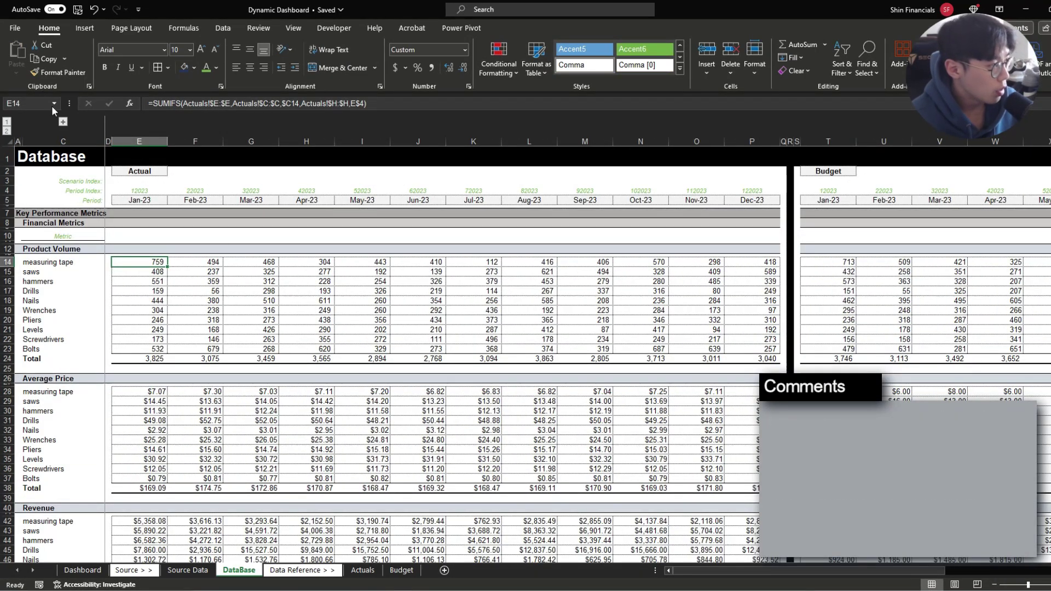
Step: Expand the grouped Index column and examine its Volume and Price labels beside the metrics
left_click(63, 123)
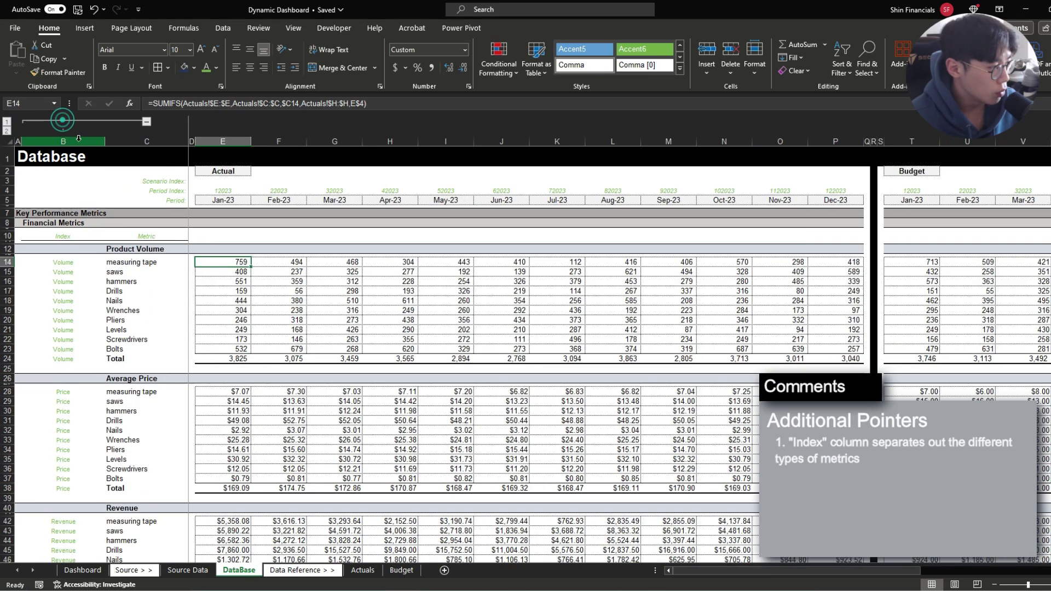
left_click(148, 265)
left_click_drag(71, 187, 87, 354)
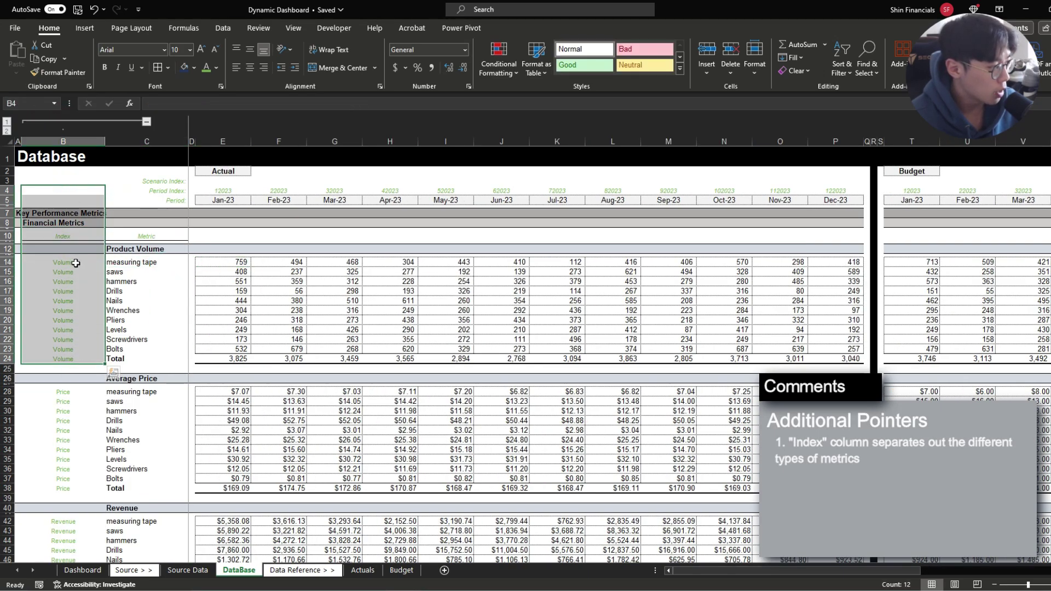
left_click_drag(76, 263, 88, 366)
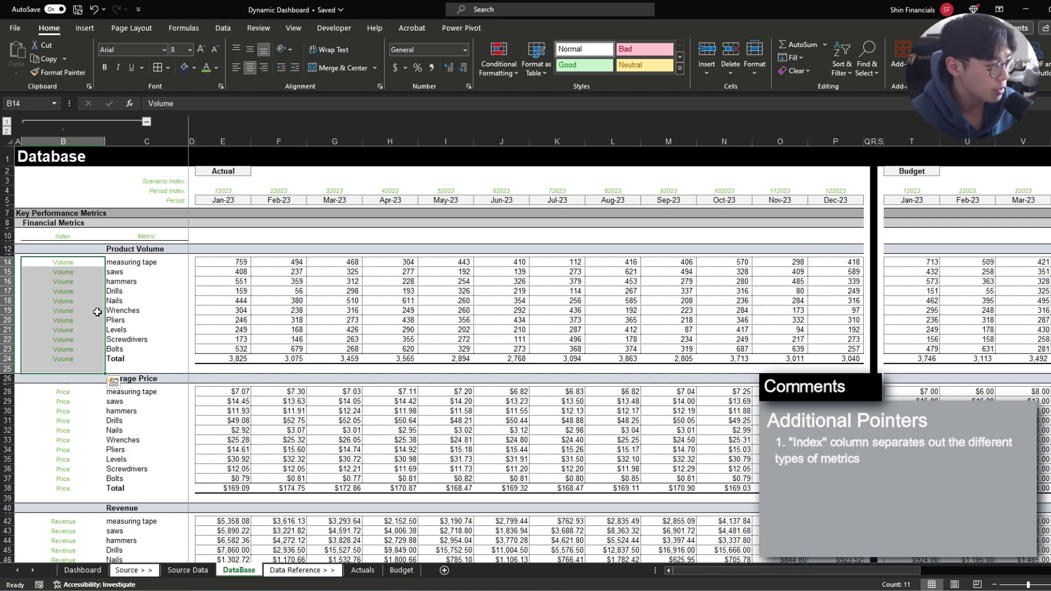
left_click_drag(72, 264, 74, 359)
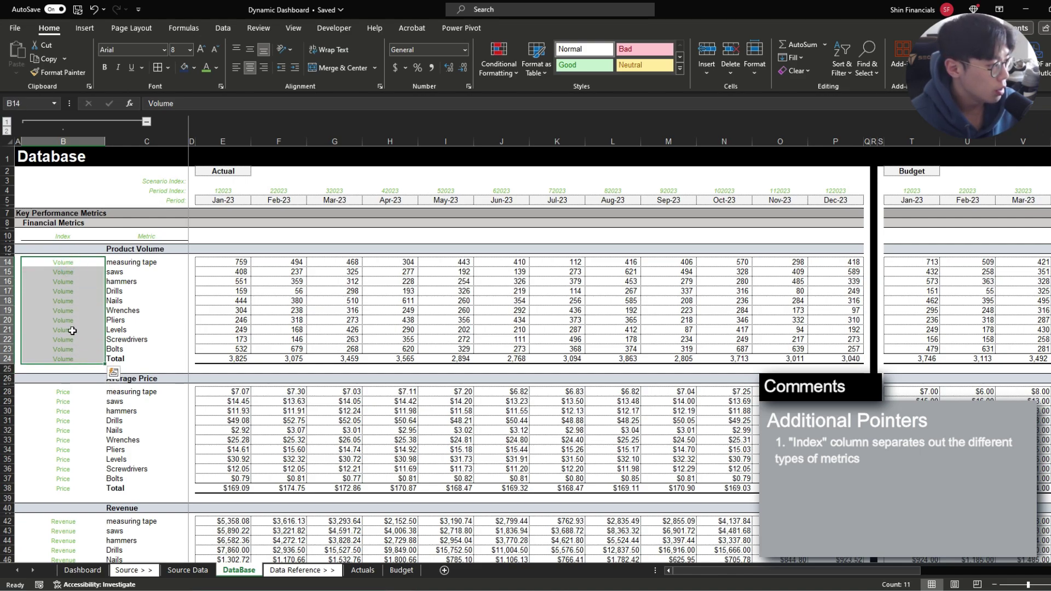
left_click_drag(63, 263, 70, 424)
scroll(82, 335, "down", 2)
scroll(70, 425, "down", 4)
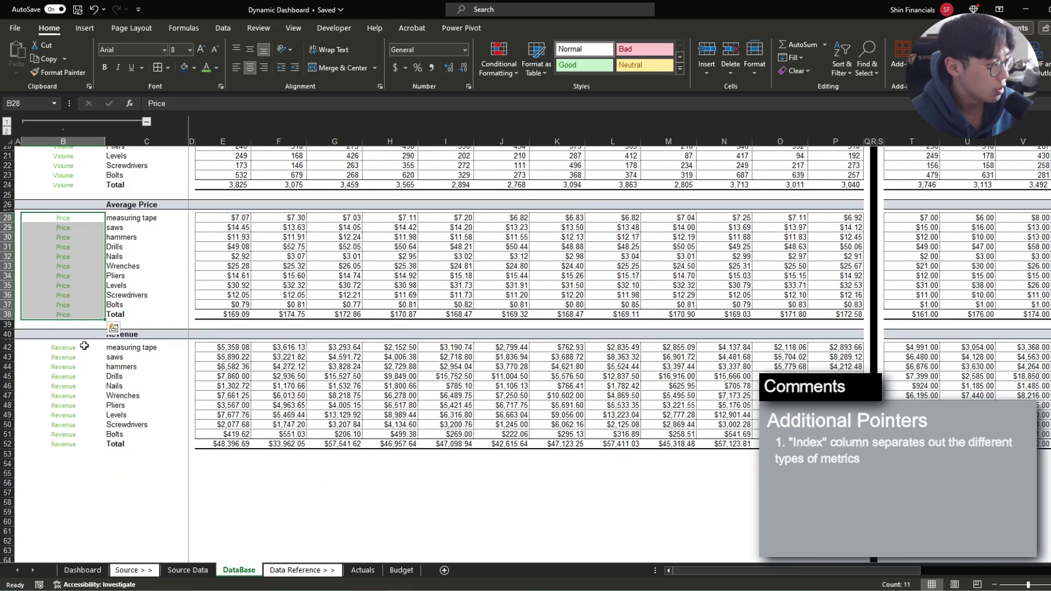
Step: Examine the Revenue labels in DataBase's Index column and the matching Revenue labels on the Source Data sheet
left_click_drag(70, 346, 77, 436)
scroll(80, 404, "up", 6)
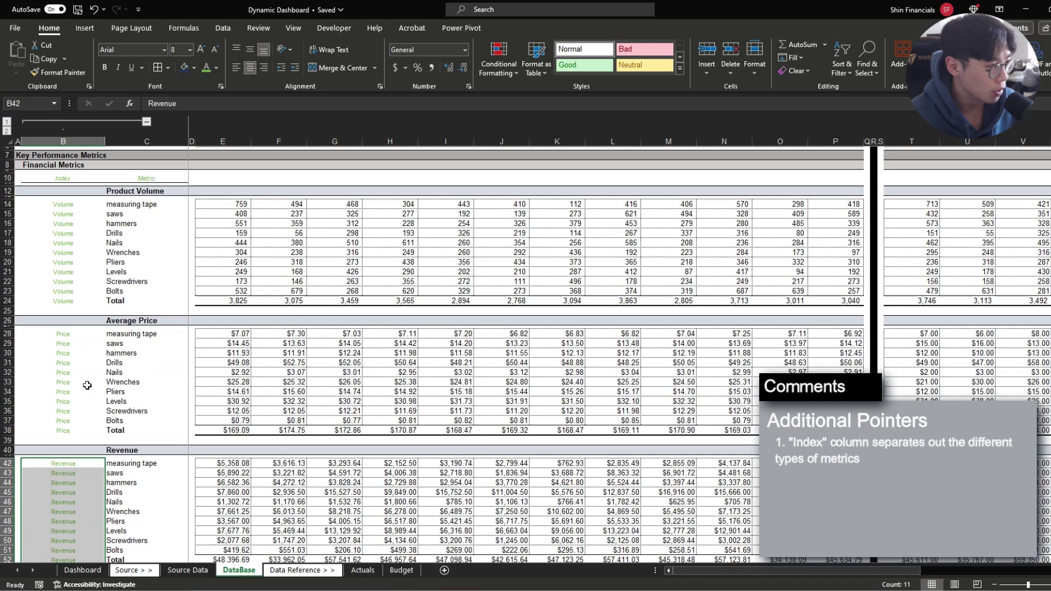
left_click(188, 569)
left_click(47, 191)
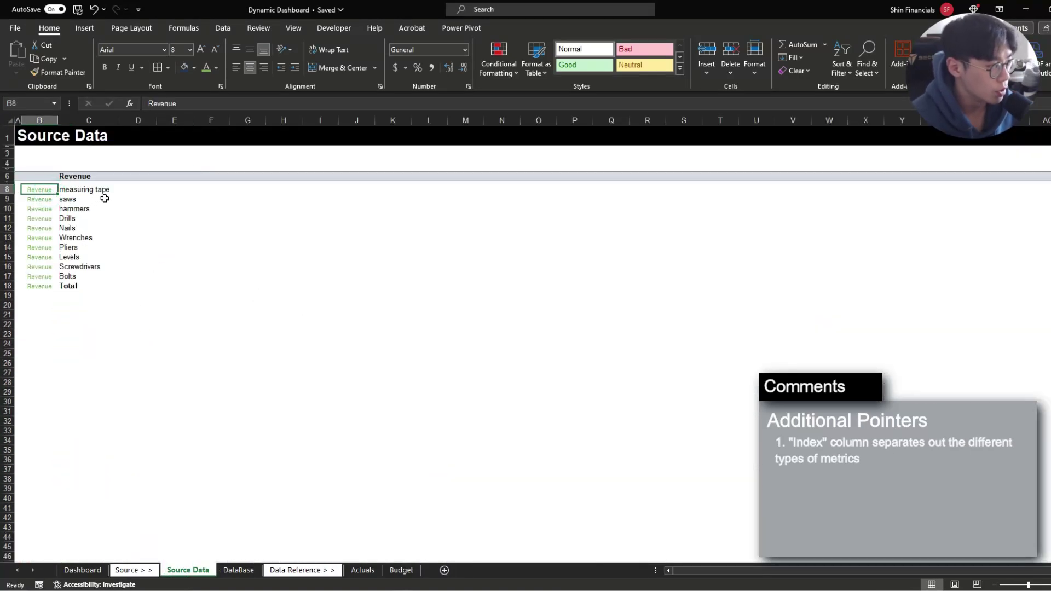
Step: Review the Dashboard's Period cell and its Actual, Budget and 6 Mo Avg. columns, ending on the Source Data sheet
left_click(83, 569)
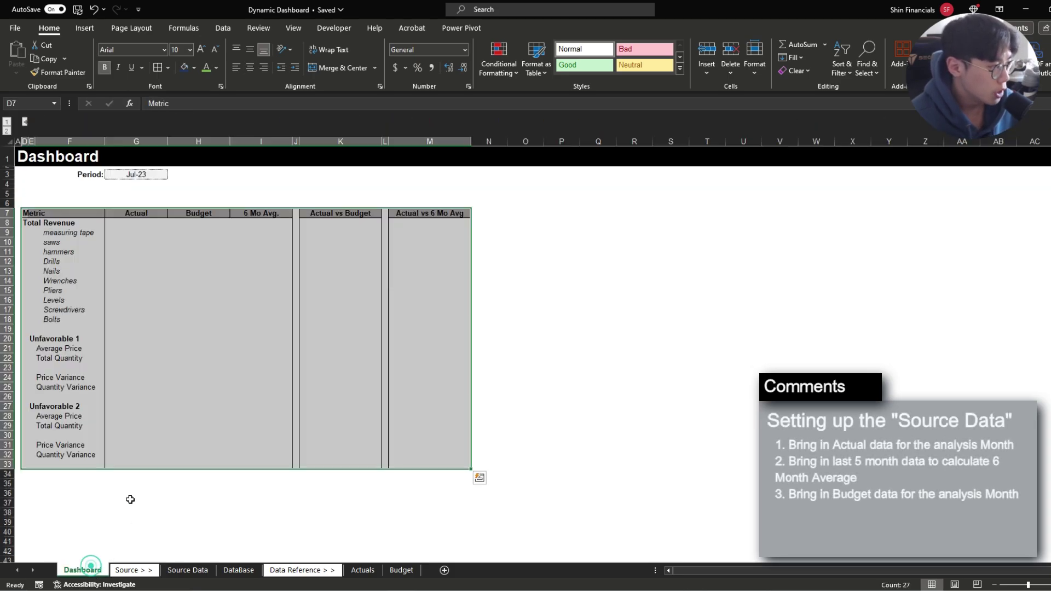
left_click(171, 255)
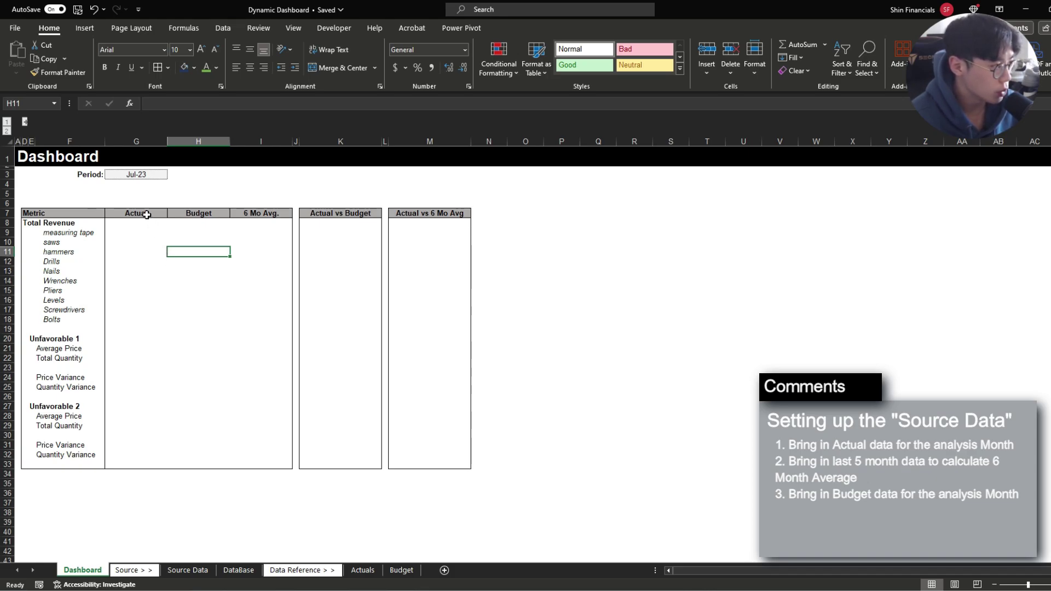
left_click_drag(147, 214, 141, 340)
left_click(136, 175)
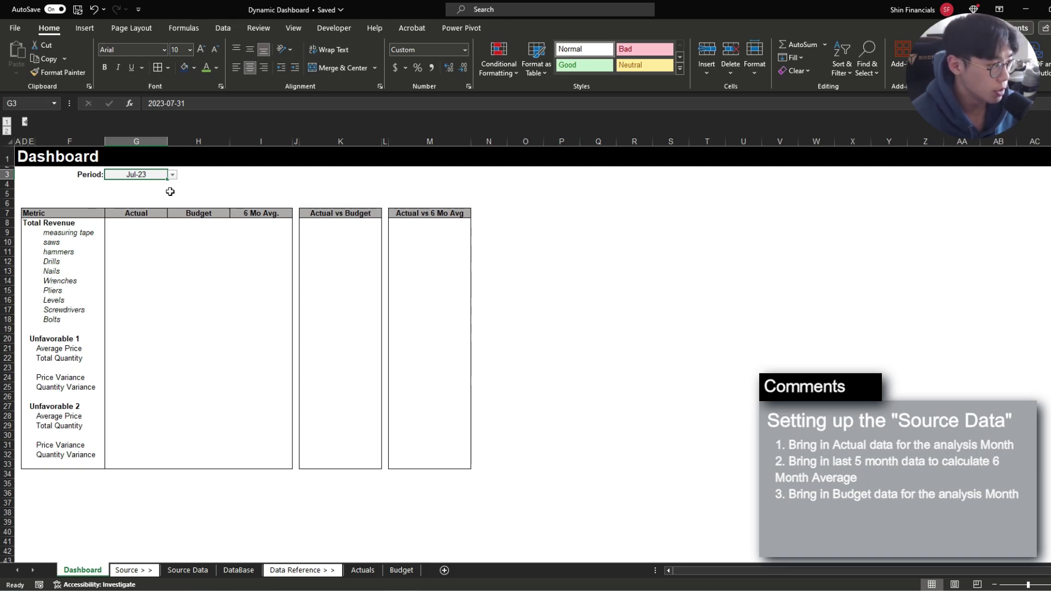
left_click(188, 219)
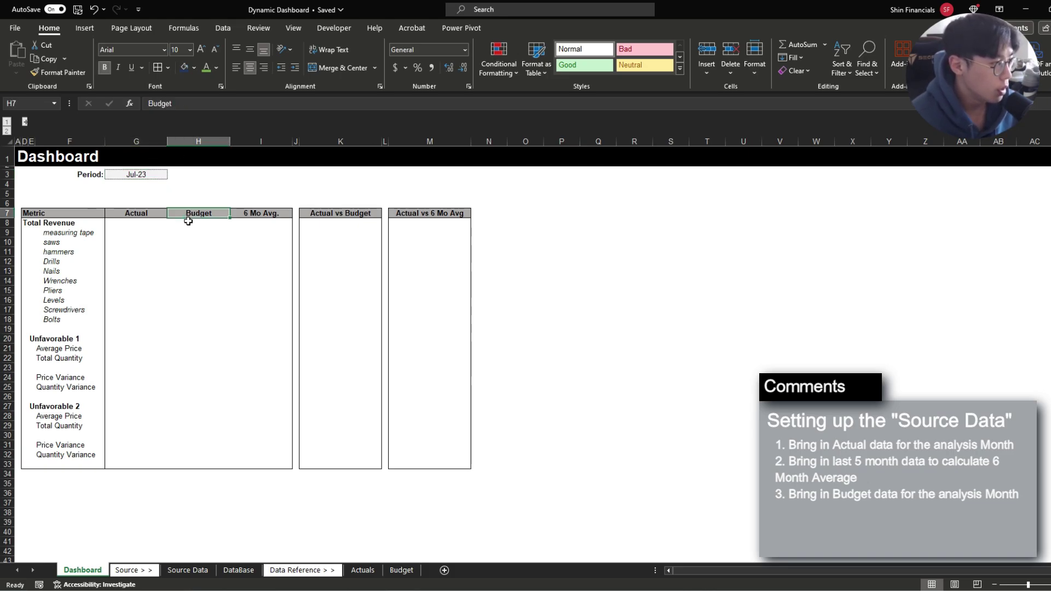
left_click(268, 214)
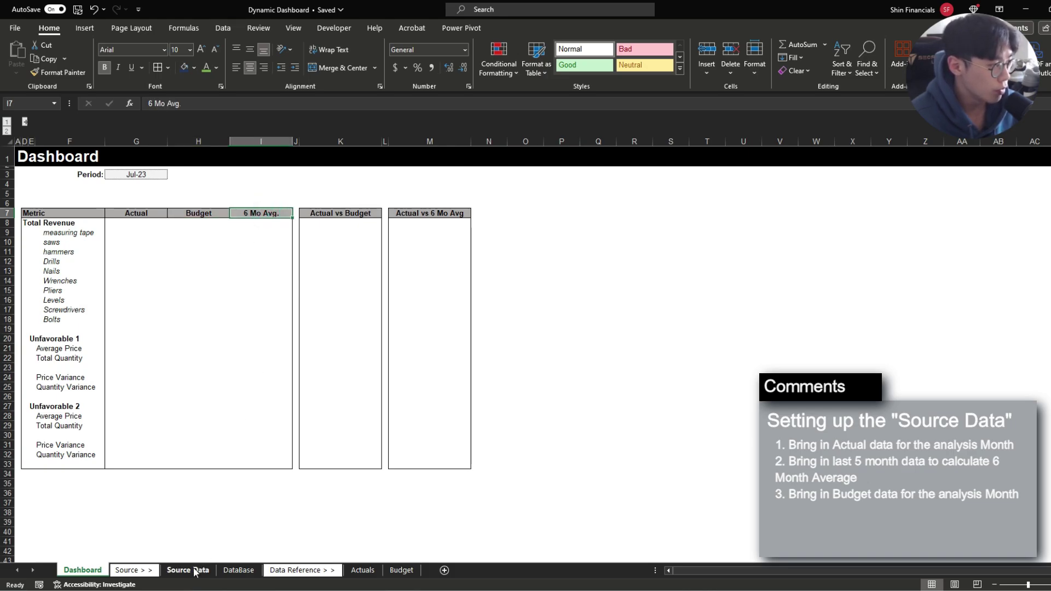
left_click(135, 211)
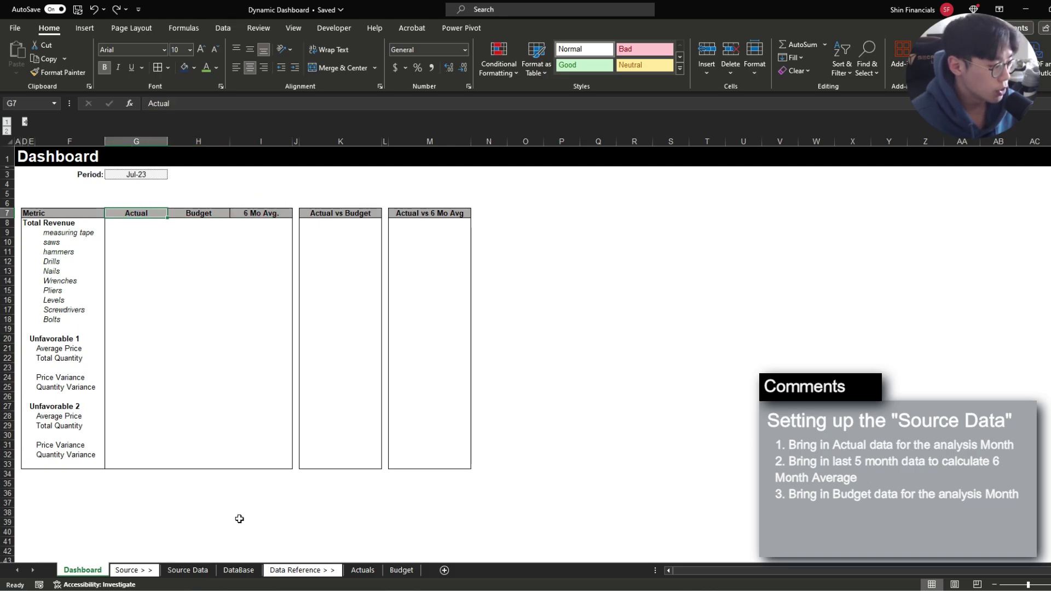
left_click(239, 570)
left_click(199, 570)
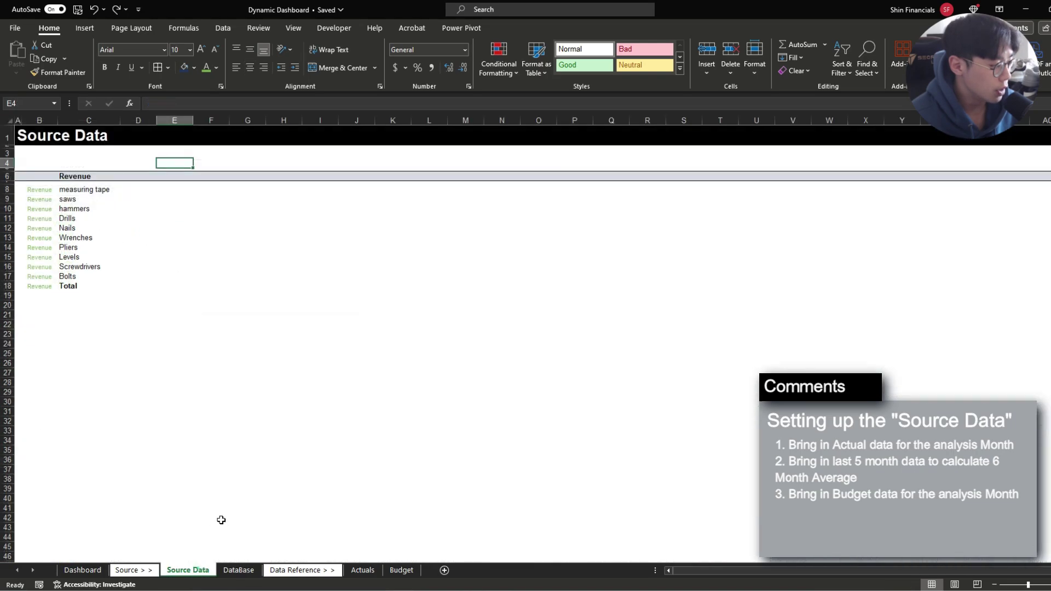
Step: Enter the label "Period:" in Source Data cell B4, formatted like the green Revenue label in B8
left_click_drag(39, 168, 315, 165)
left_click(45, 163)
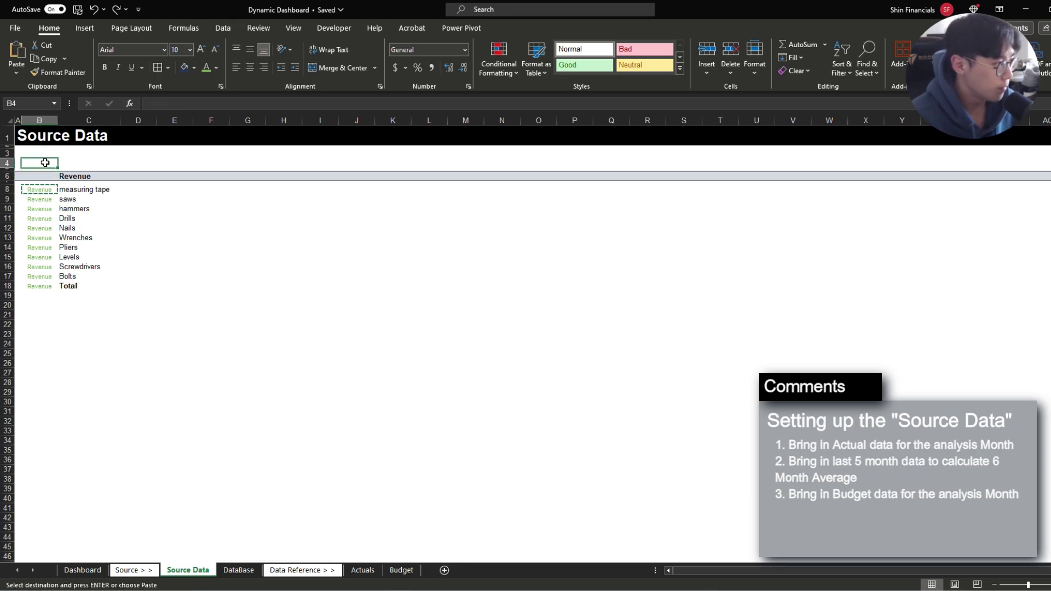
type("Period")
key("Return")
key("Up")
key("Right")
key("Right")
key("Right")
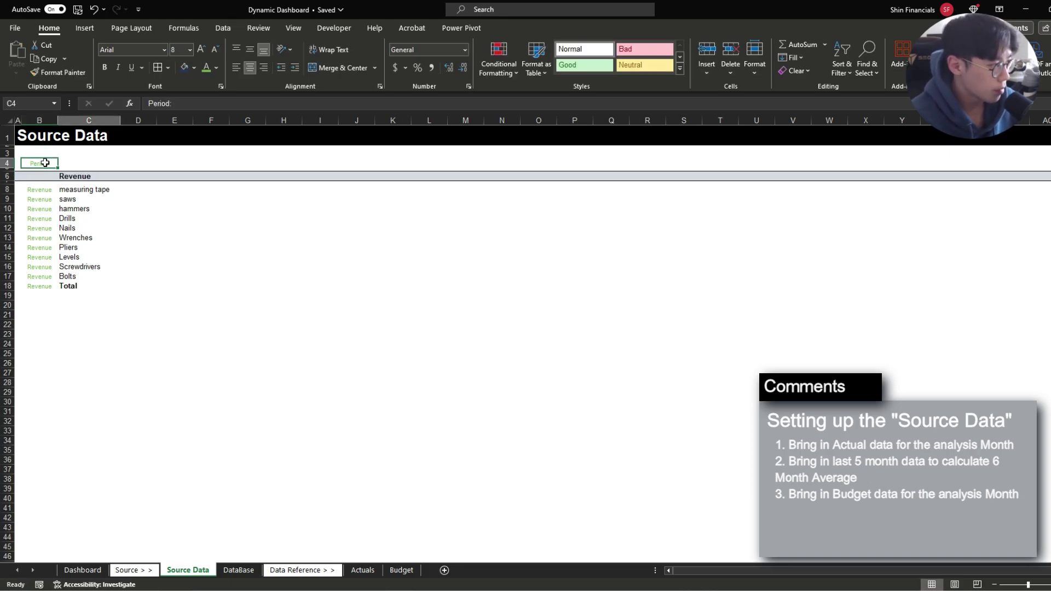
Step: Set the width of column D on the Source Data sheet to 1
key("Left")
key("Left")
key("Right")
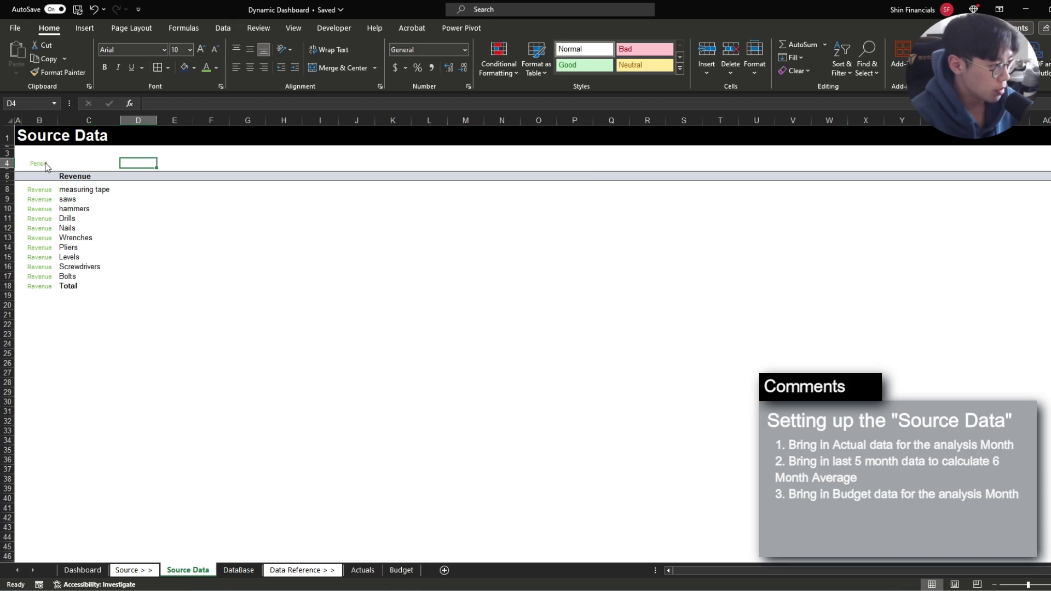
key("alt+h")
type("ow1")
key("Return")
Step: Link Source Data cell E4 to the Dashboard period with =Dashboard!$G$3 and center it
key("Right")
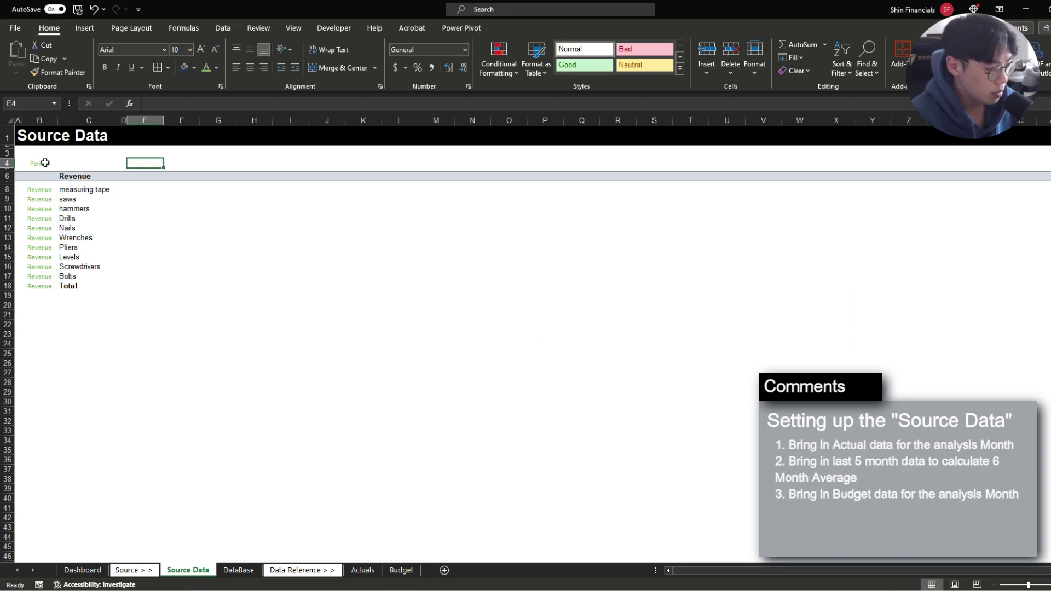
type("=")
key("ctrl+Page_Up")
key("ctrl+Page_Up")
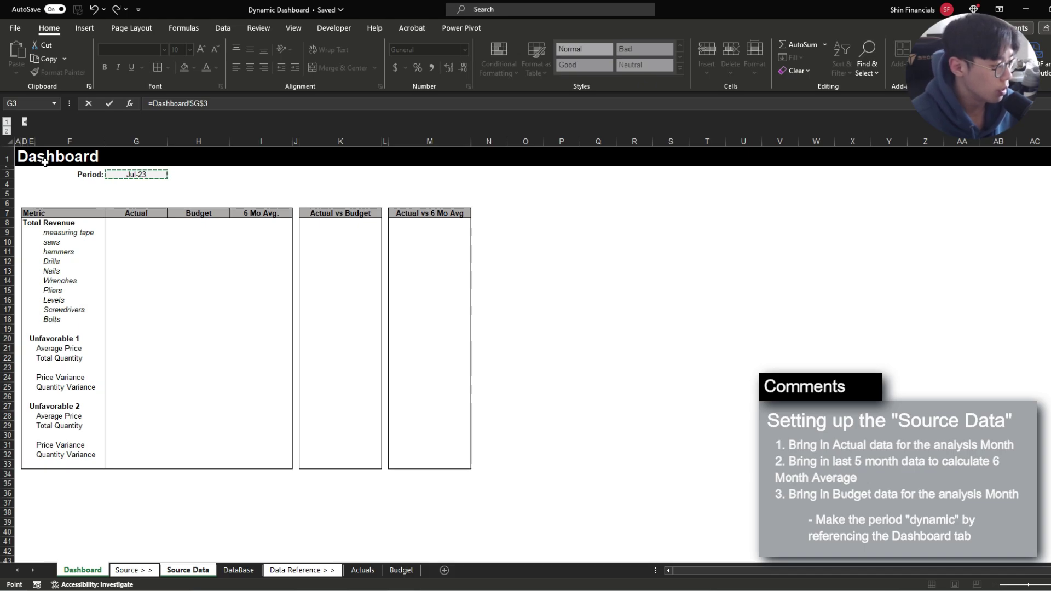
key("Return")
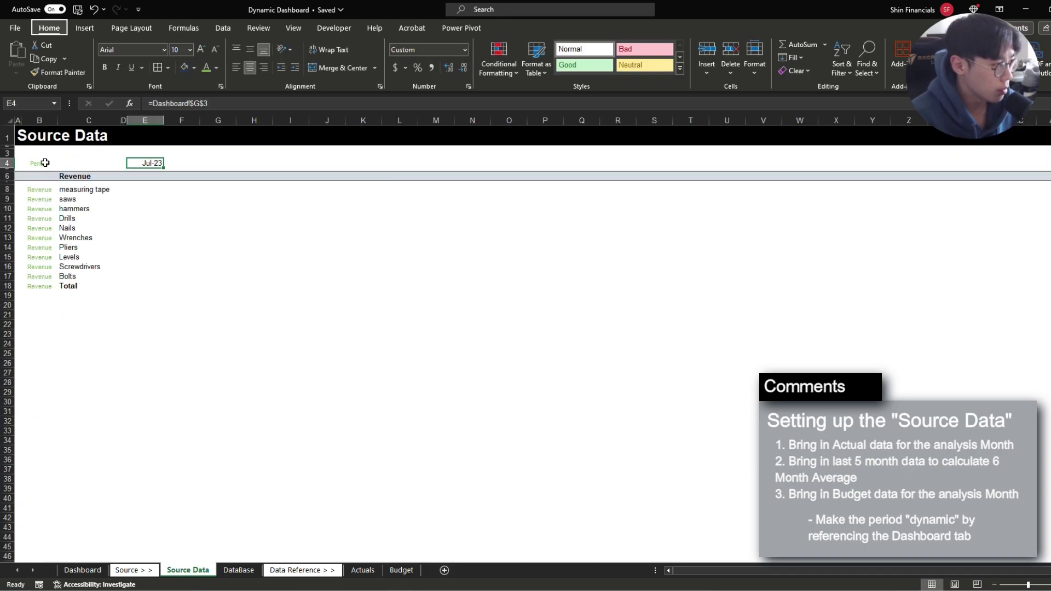
Step: Examine DataBase's Revenue rows and the Period Index cells above the Actual and Budget months
left_click(139, 189)
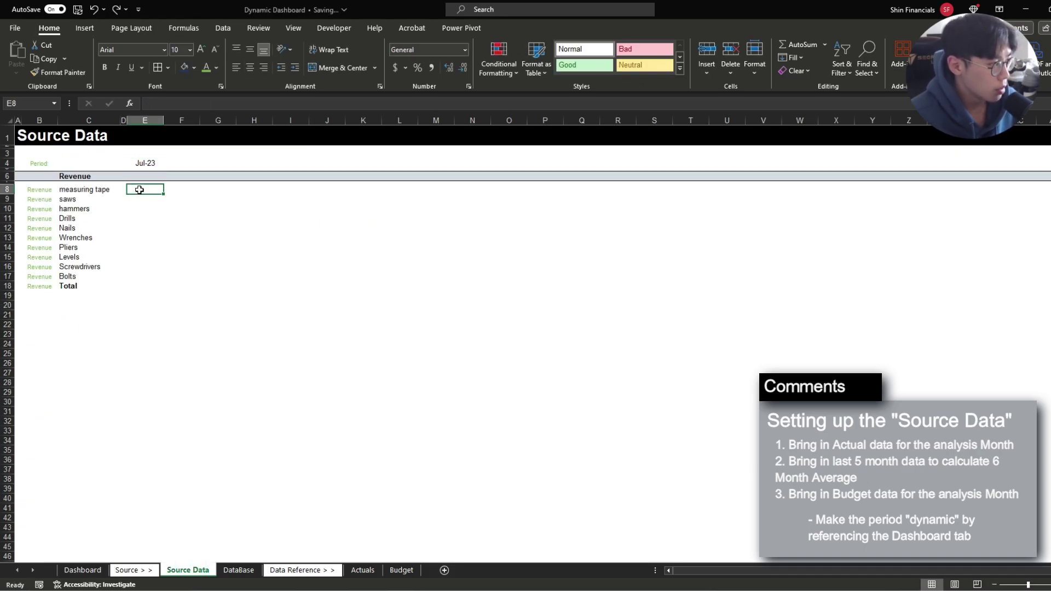
left_click(239, 570)
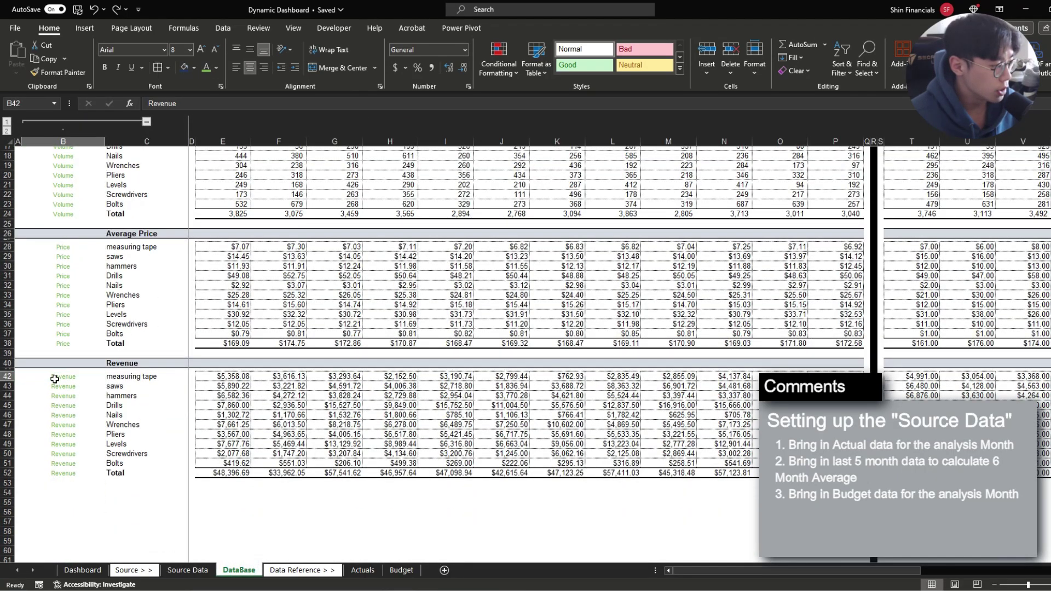
left_click(59, 378)
left_click_drag(59, 376, 61, 481)
key("shift+space")
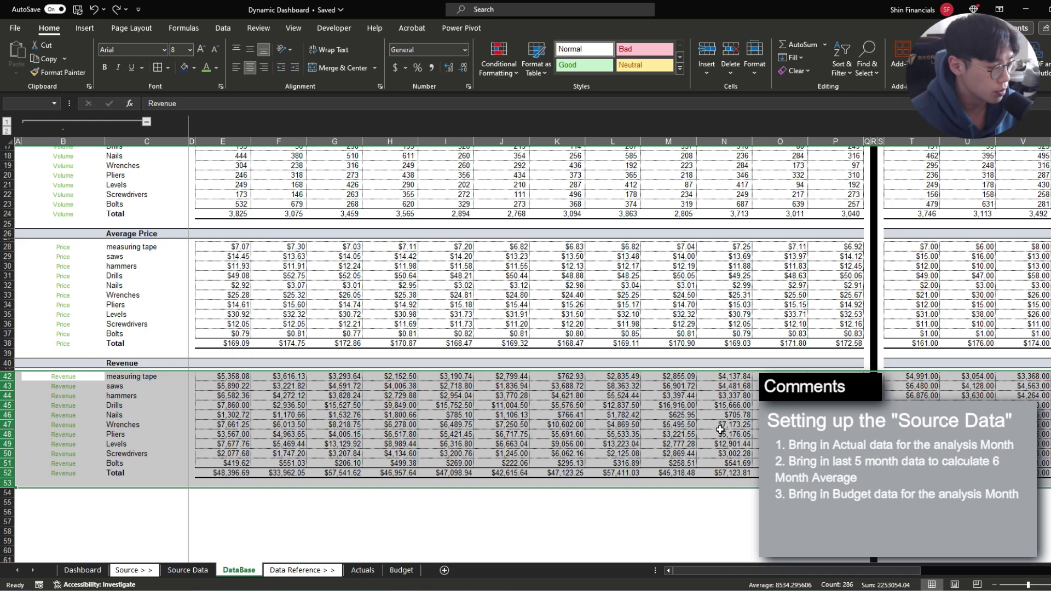
scroll(720, 430, "up", 6)
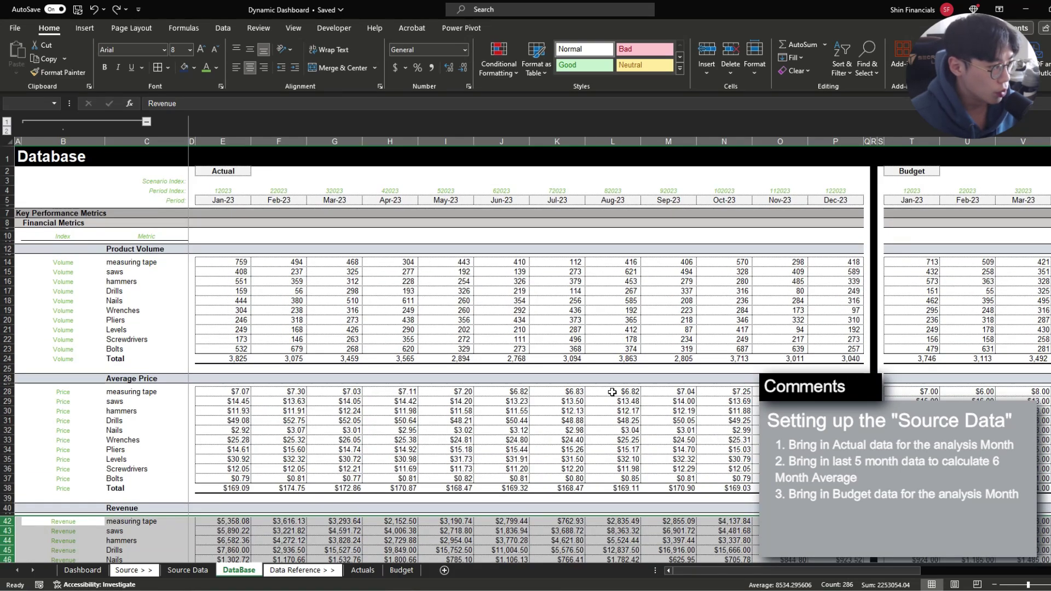
left_click_drag(237, 194, 835, 190)
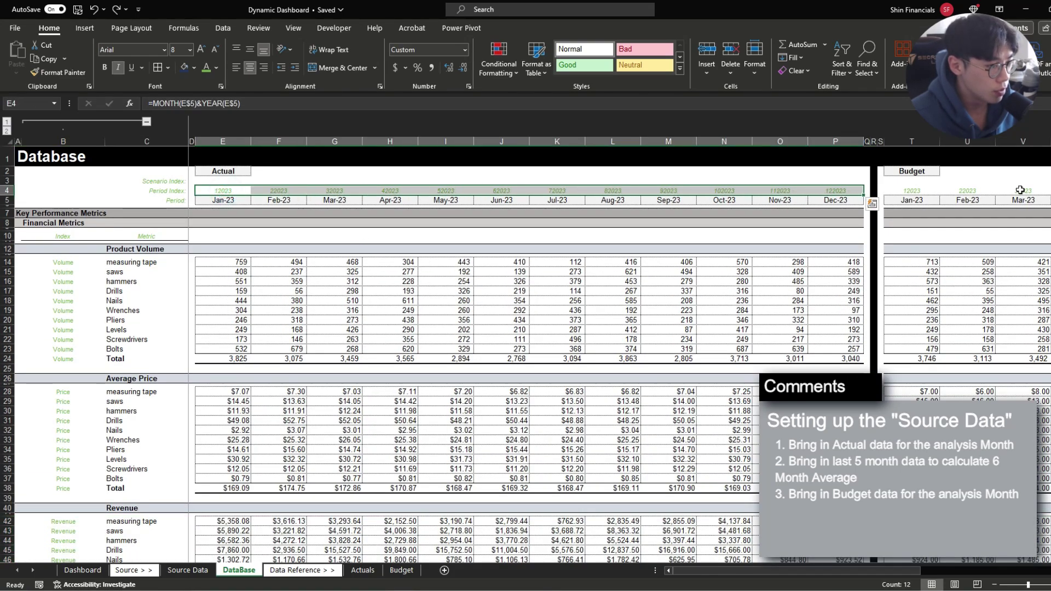
left_click_drag(923, 190, 1050, 189, "ctrl")
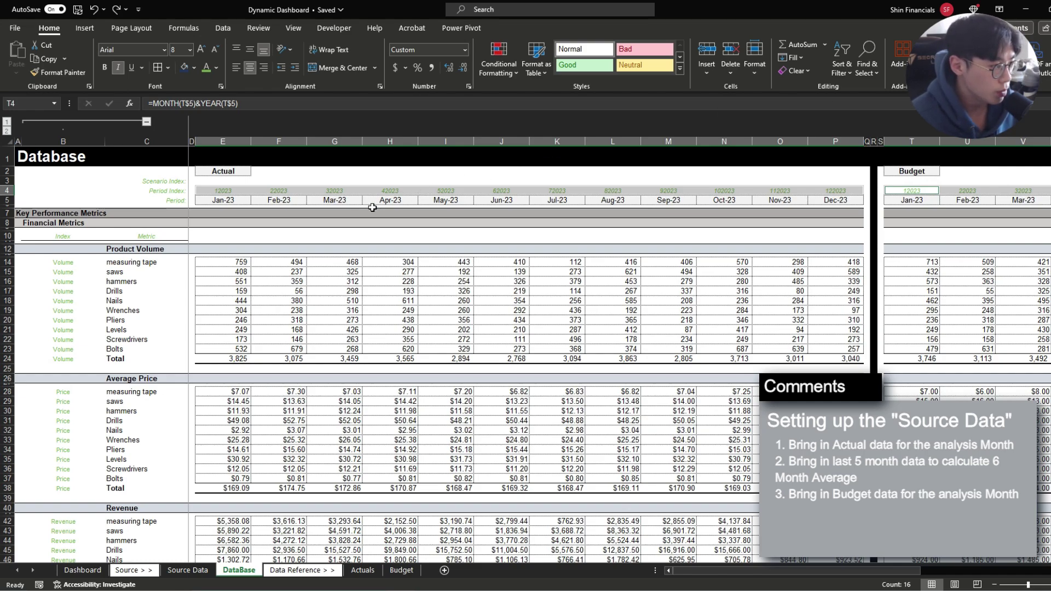
left_click_drag(225, 187, 231, 202)
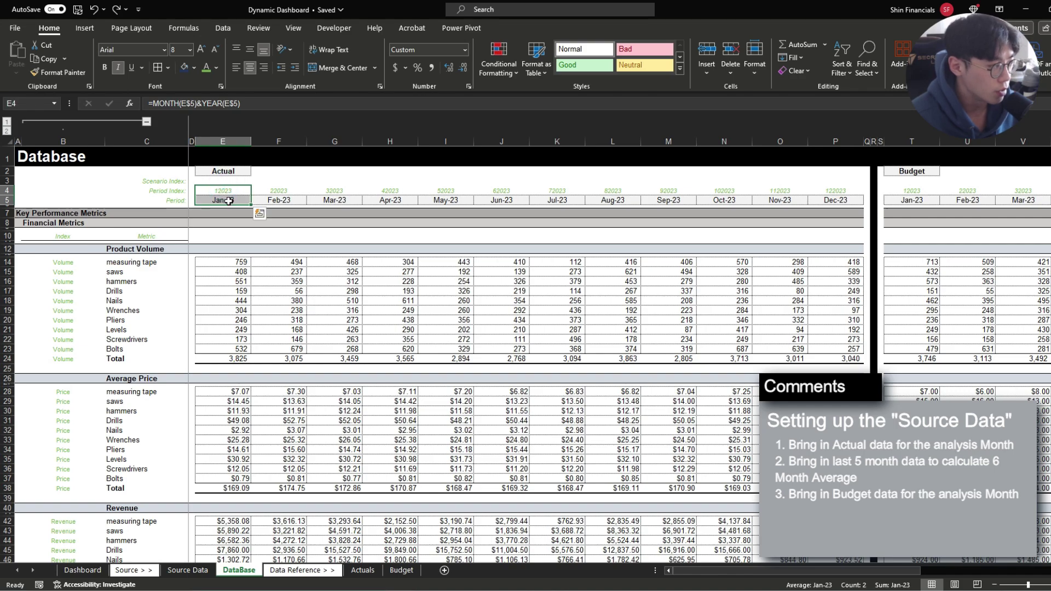
Step: Insert a spacer row above DataBase's Scenario Index row and set its height to 5
left_click(221, 181)
key("Left")
key("Left")
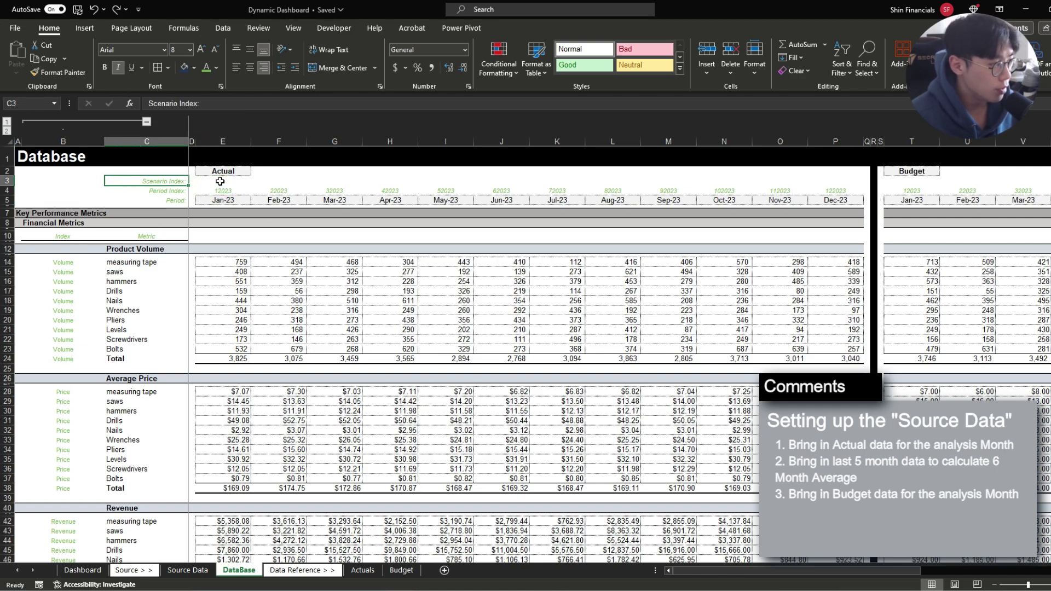
key("alt+h")
key("i")
key("r")
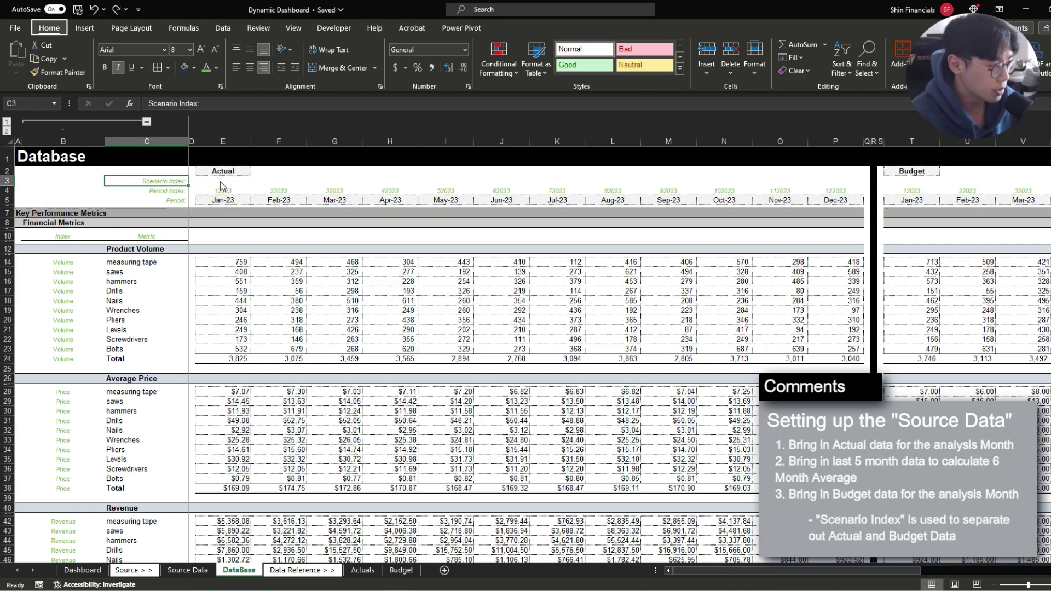
key("alt+h")
type("oh5")
key("Return")
Step: Enter "Actual" as the Jan-23 Scenario Index in E4, matching the formatting of the Period Index row
key("Down")
key("Right")
key("Right")
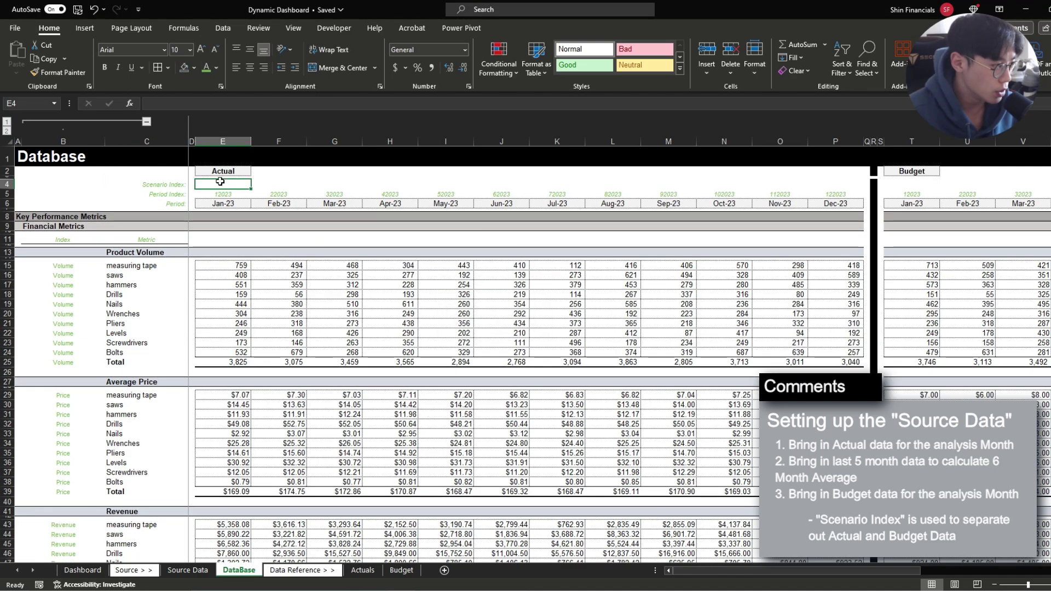
key("Down")
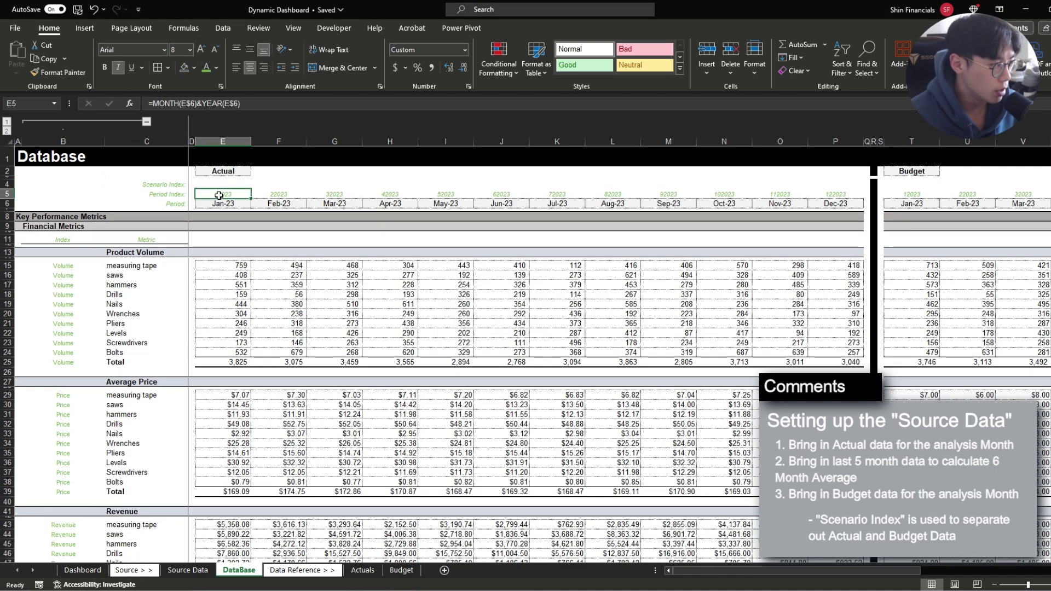
left_click_drag(273, 190, 616, 193)
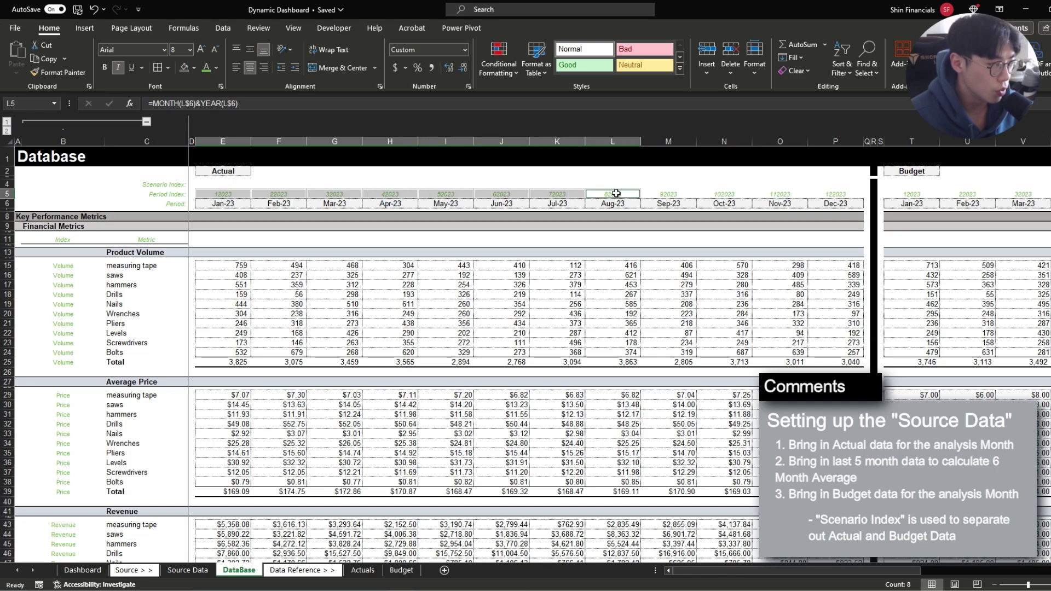
left_click(232, 186)
type("Actu")
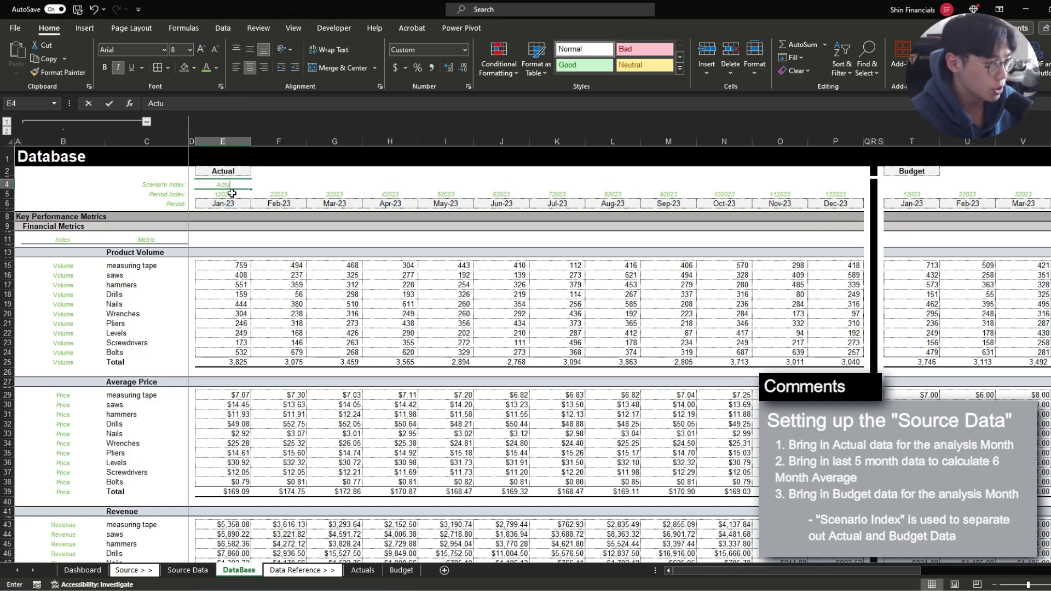
type("al")
key("Return")
Step: Copy the Actual scenario label from E4 across the Scenario Index row through Dec-23 in P4
key("Up")
key("ctrl+c")
key("Down")
key("ctrl+Right")
key("Up")
key("ctrl+shift+Left")
key("ctrl+v")
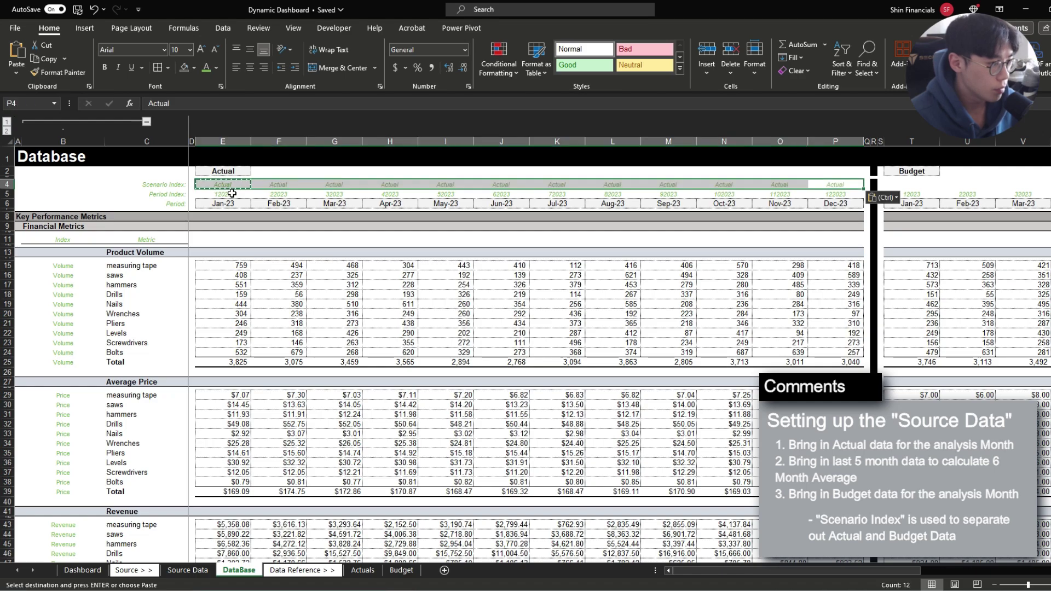
key("Escape")
Step: Enter "Budget" as the Scenario Index for the Budget block's Jan-23 column in T4
key("Right")
key("Right")
key("Right")
key("Right")
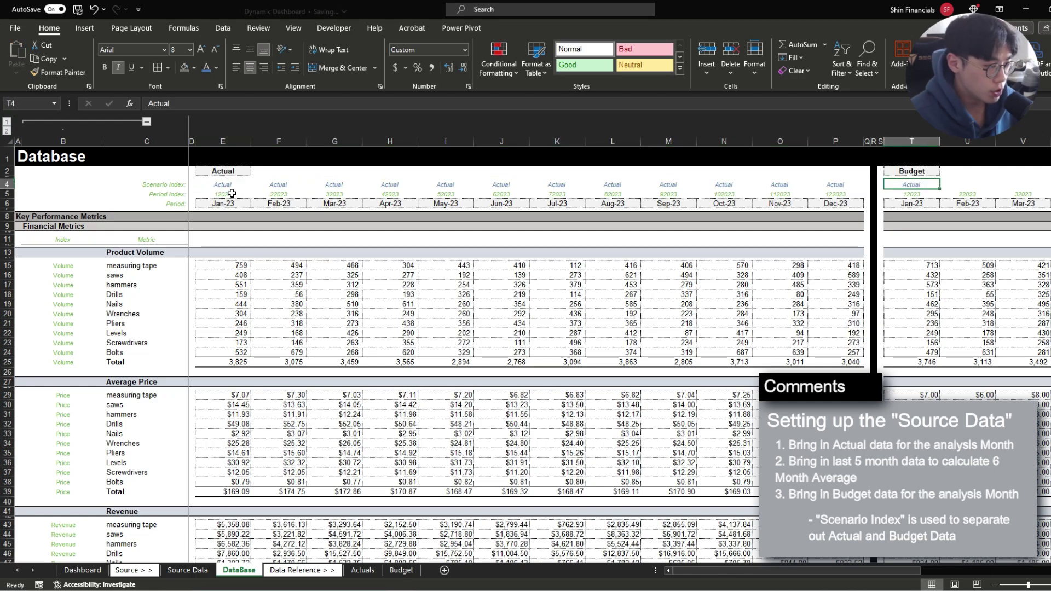
type("B")
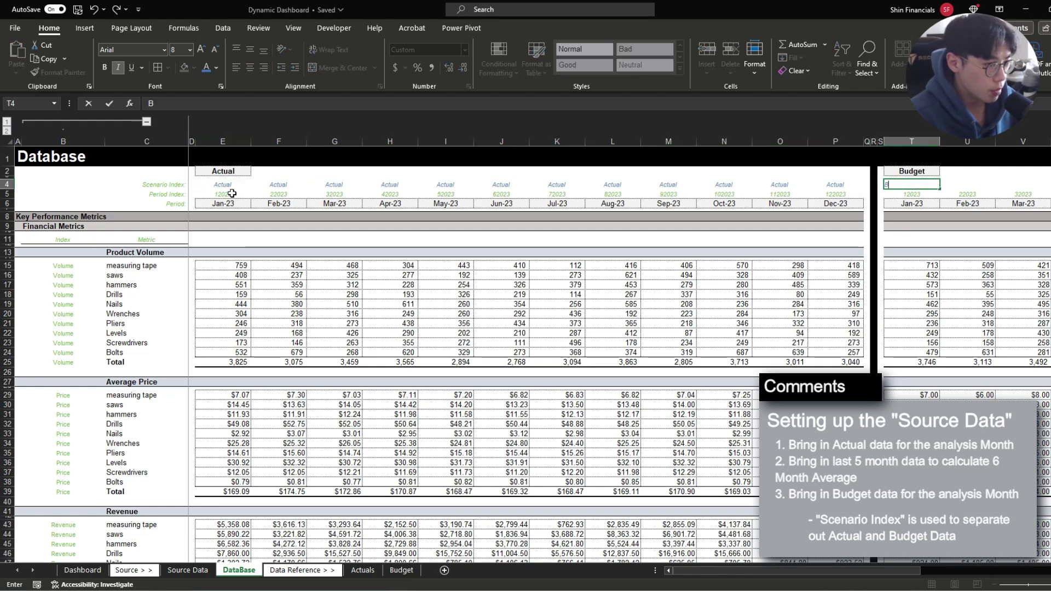
type("udget")
key("ctrl+Return")
Step: Change the font color of the Budget scenario label in T4 to another theme color
key("alt+h")
key("f")
key("c")
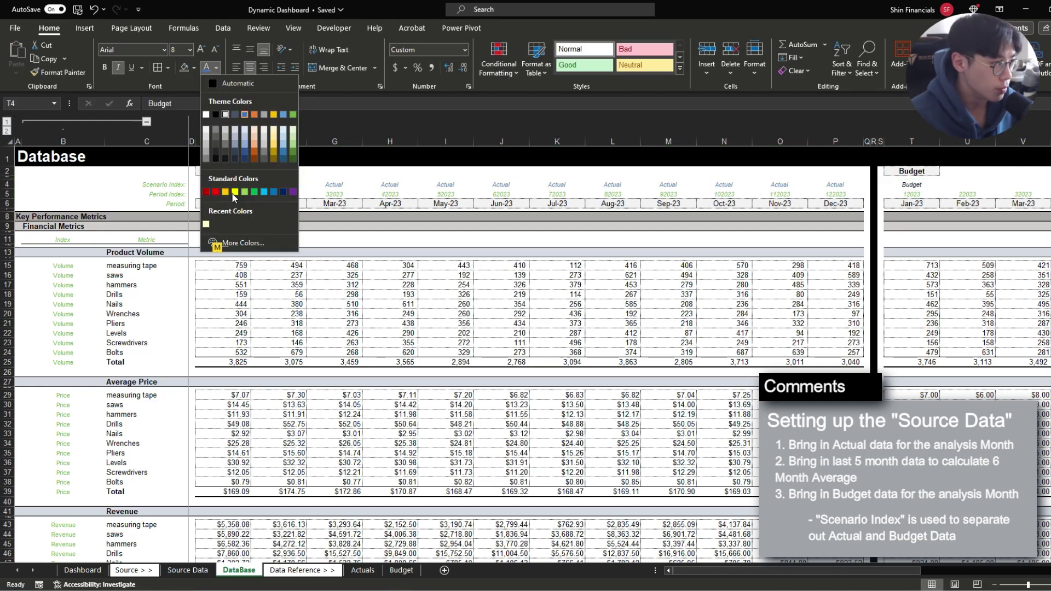
key("Right")
key("Right")
key("Right")
key("Right")
key("Return")
Step: Copy the Budget scenario label from T4 across the Budget block's Scenario Index row through Dec-23 in AE4
key("ctrl+c")
key("Down")
key("ctrl+Right")
key("Up")
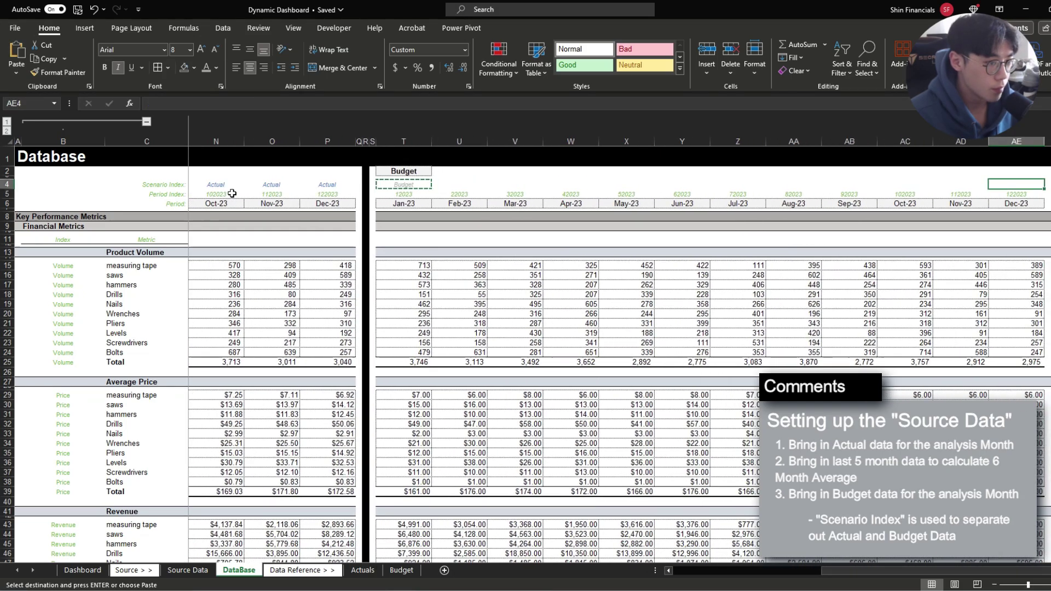
key("ctrl+shift+Left")
key("Return")
key("ctrl+Left")
key("ctrl+Left")
key("ctrl+Left")
key("ctrl+Left")
Step: On the Source Data sheet, copy the Period label from B4 to B3 and right-align it
key("ctrl+Page_Up")
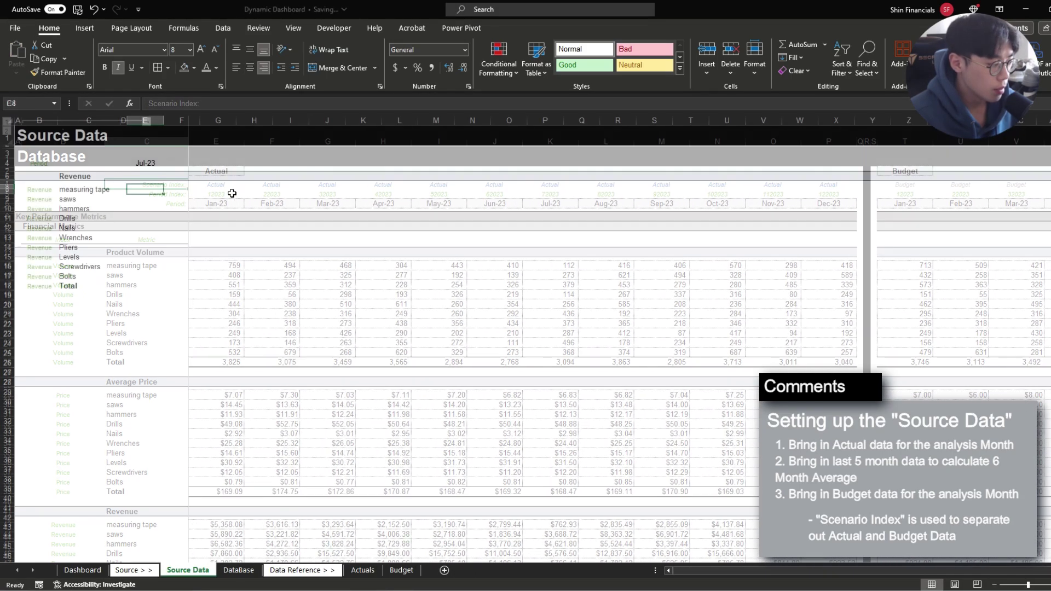
key("ctrl+Left")
key("ctrl+Left")
key("Up")
key("Up")
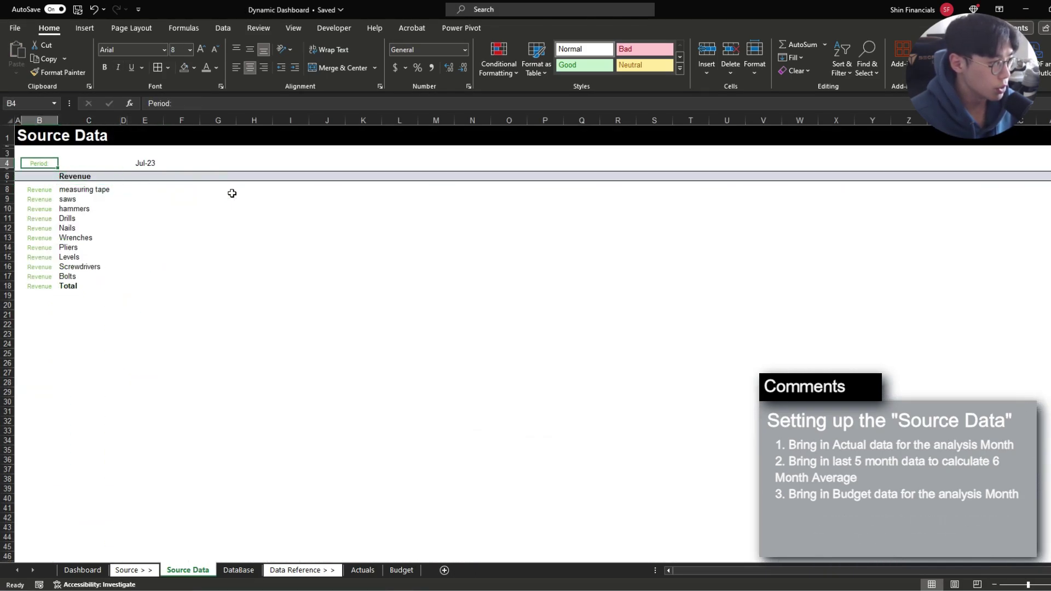
key("ctrl+c")
key("Up")
key("Return")
key("alt+h")
key("a")
key("r")
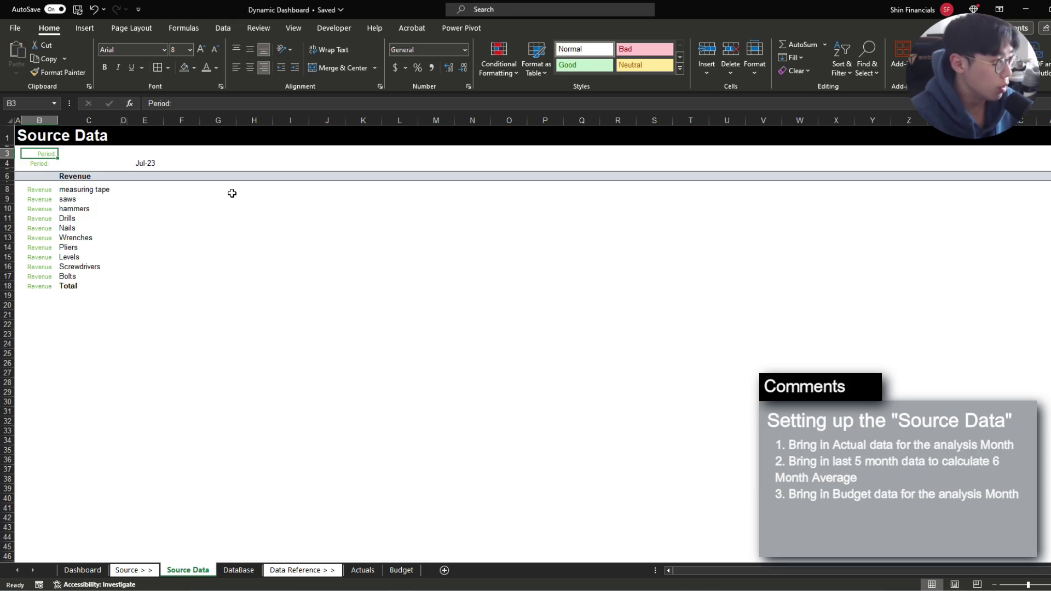
Step: Insert a new sheet row at row 3, above the two Period labels
key("Down")
key("Right")
key("Right")
key("Right")
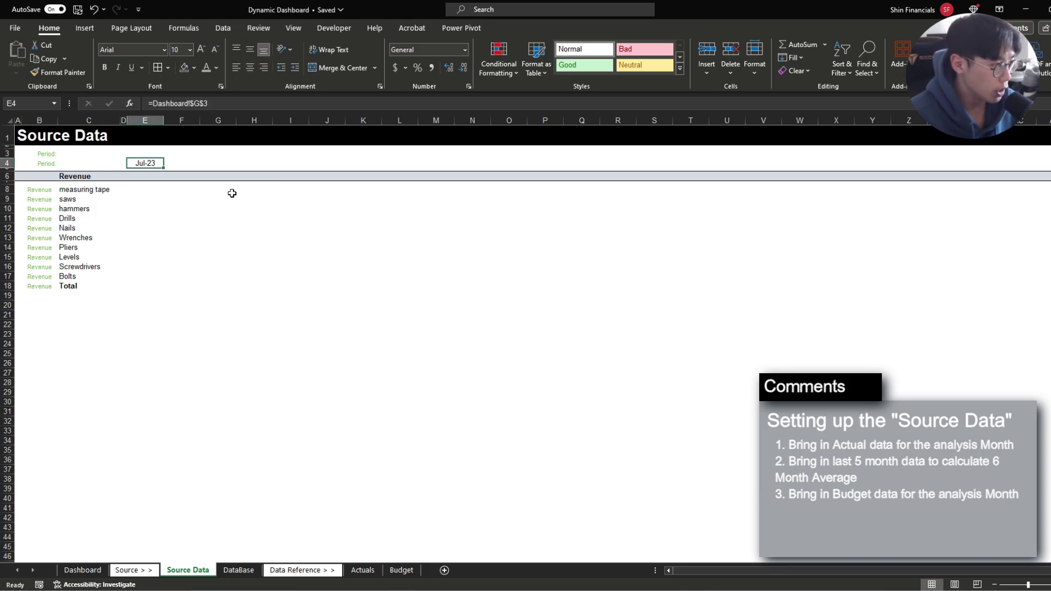
key("Down")
key("Down")
key("Up")
key("Up")
key("Up")
key("Left")
key("Left")
key("Left")
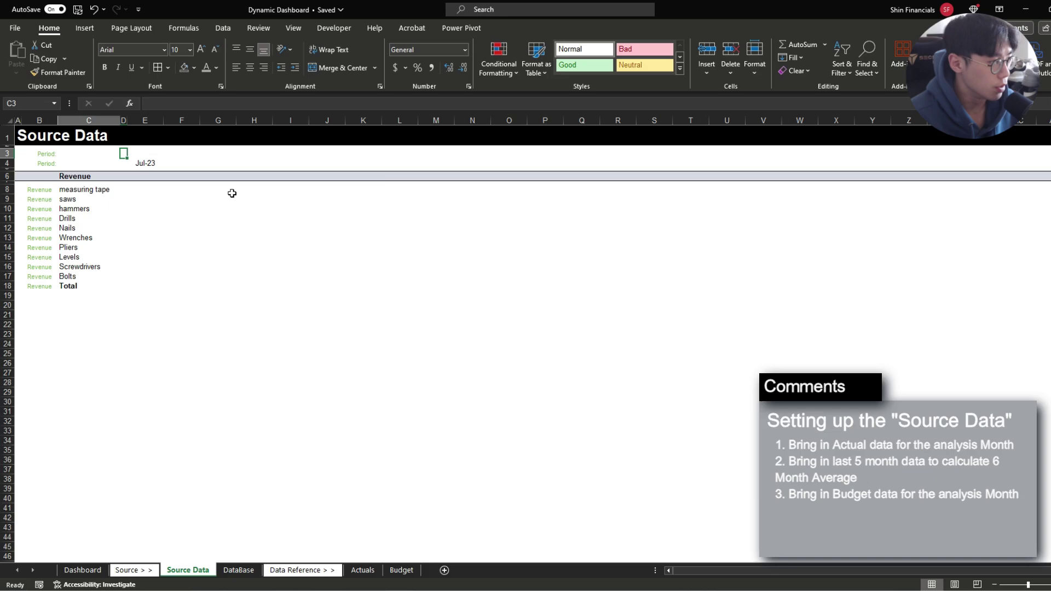
type("Sou")
key("Escape")
key("alt+h")
key("i")
key("r")
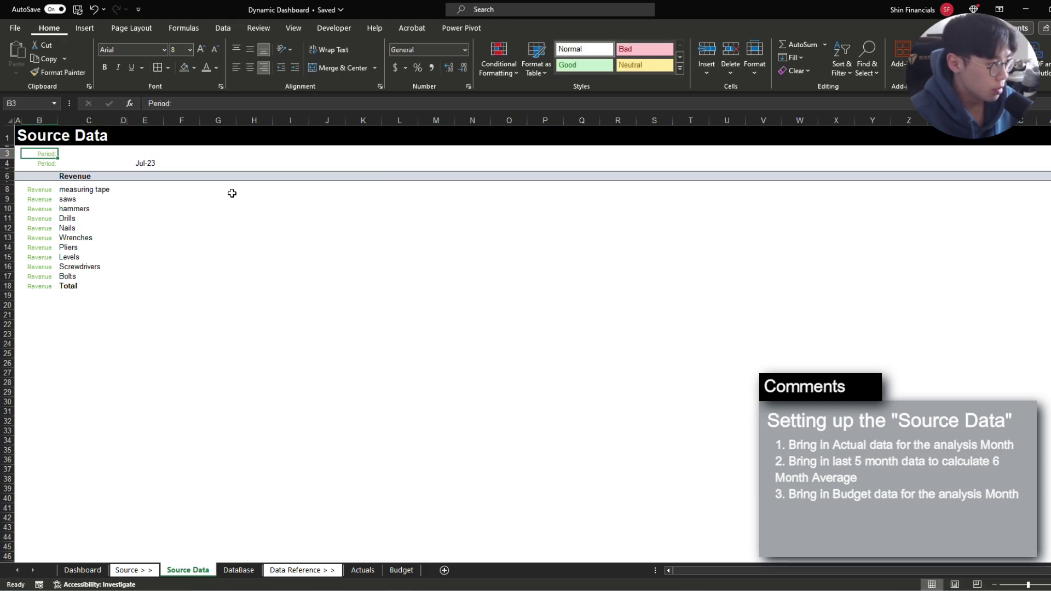
Step: Copy the Period label into B3 of the new row and overwrite its text with "Scenario:"
key("Down")
key("ctrl+c")
key("Up")
key("ctrl+v")
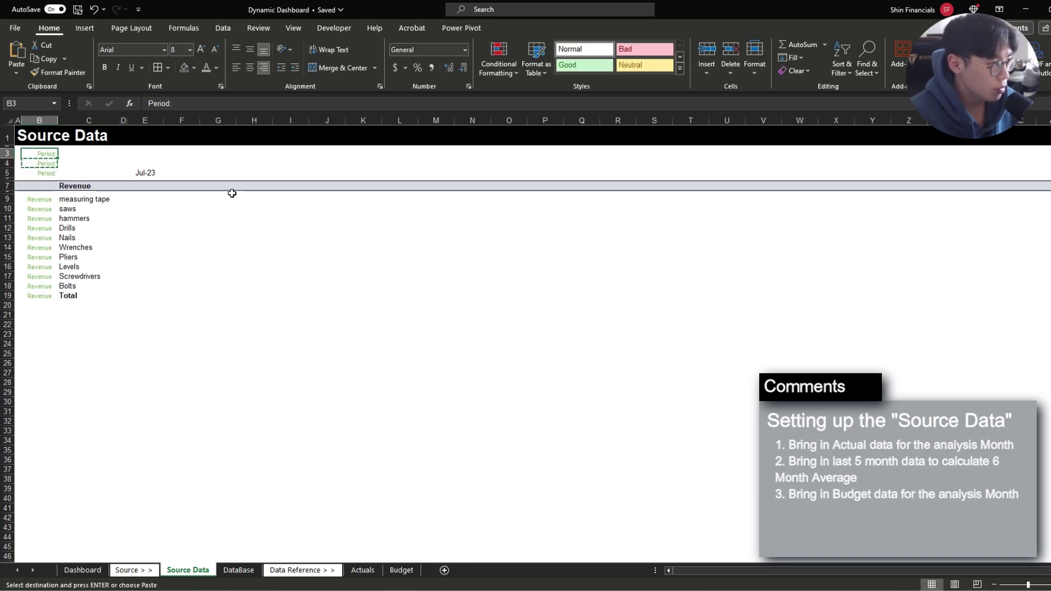
type("Scenario:")
Step: Copy the Actual scenario label from the DataBase sheet into E3 on the Source Data sheet
key("Right")
key("Right")
key("Right")
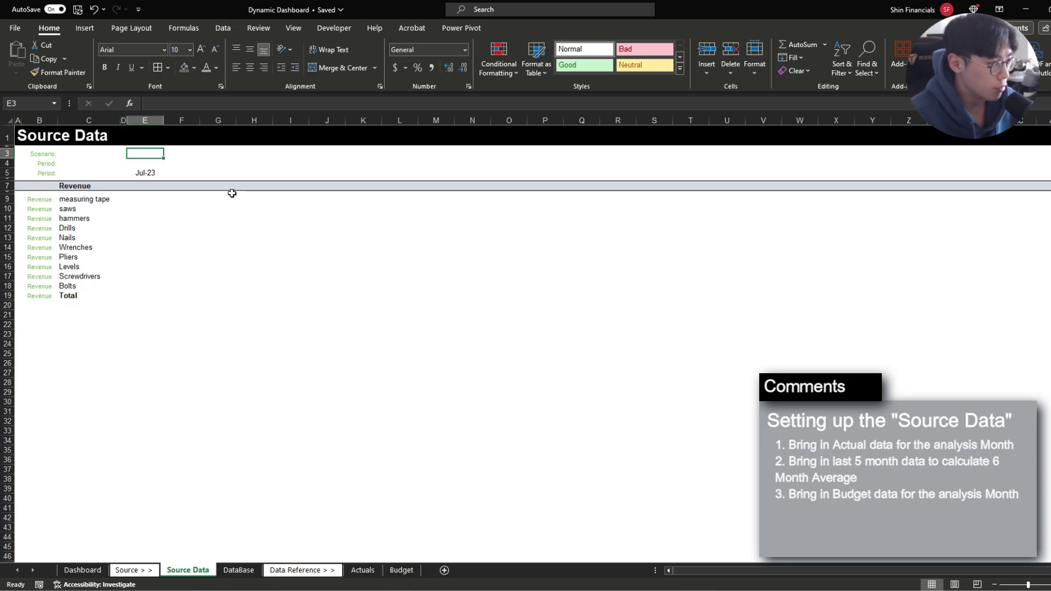
key("ctrl+Page_Down")
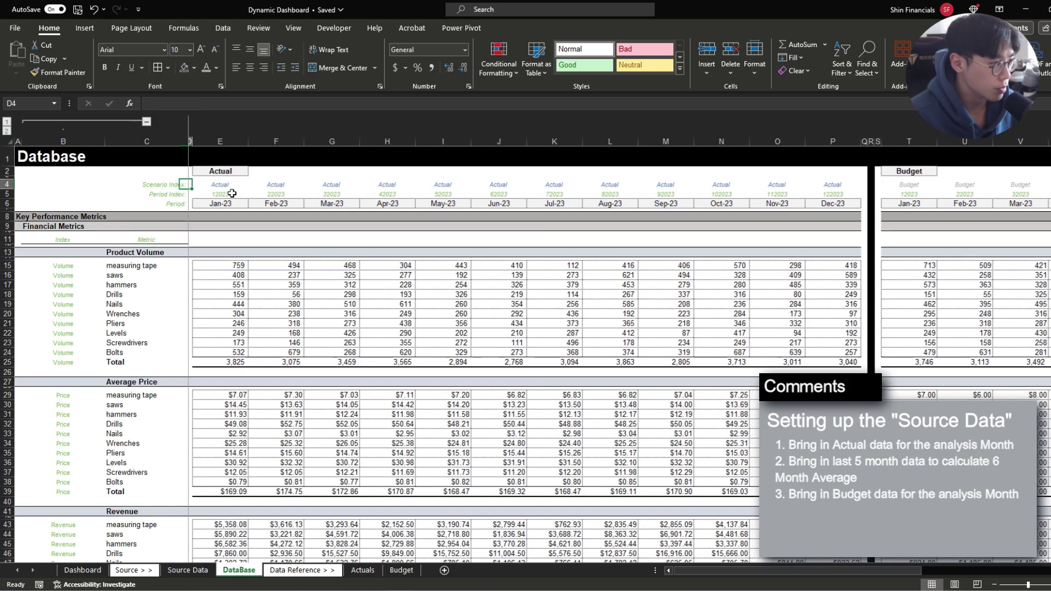
key("ctrl+c")
key("ctrl+Page_Up")
key("Return")
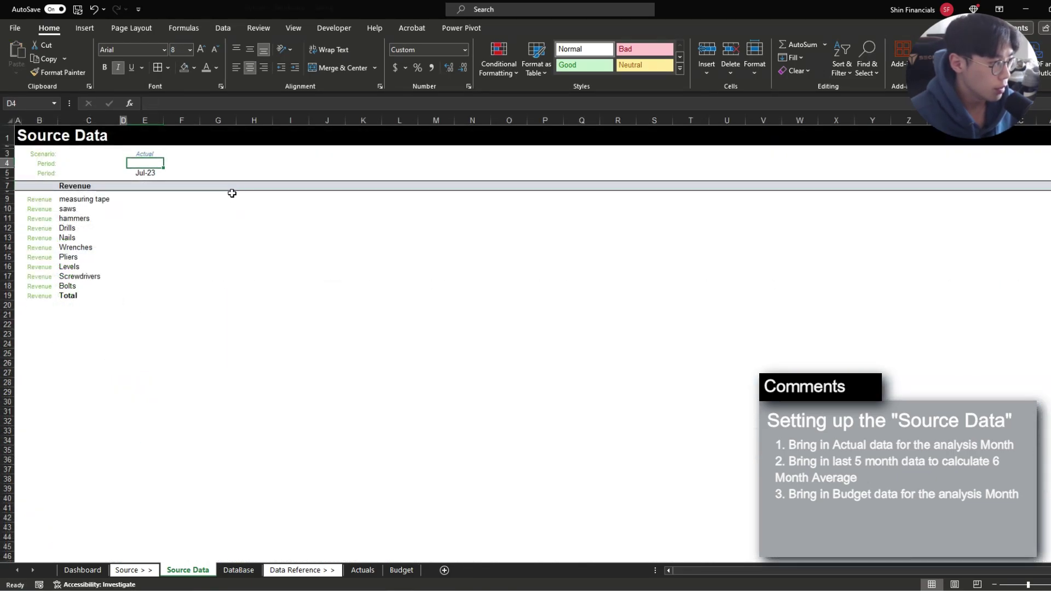
Step: Rename the label in B4 to "Period Index:"
key("Left")
key("Left")
key("Left")
key("BackSpace")
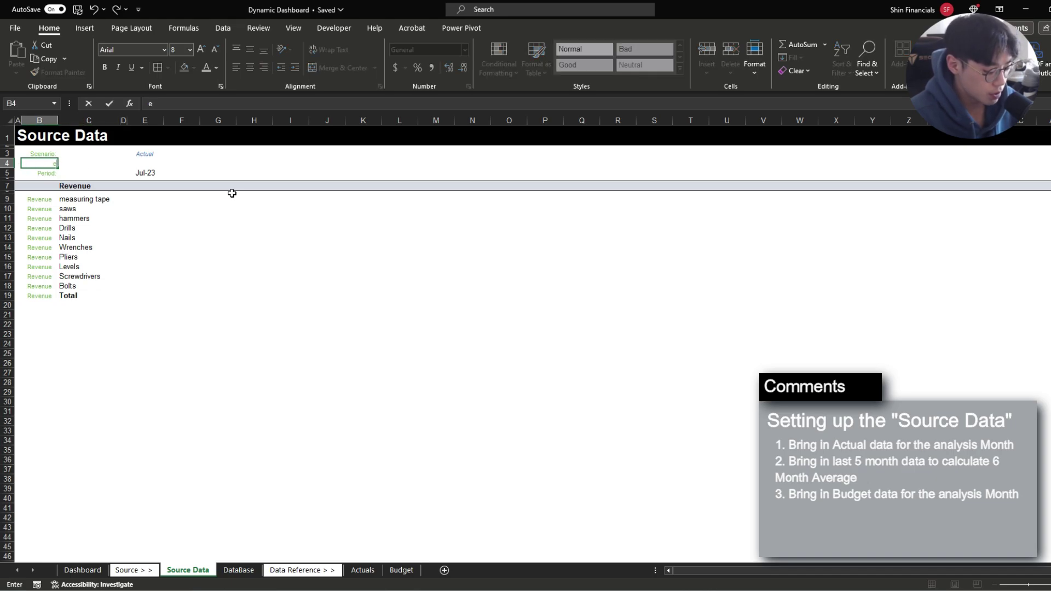
key("Escape")
type("PPeriod Index:")
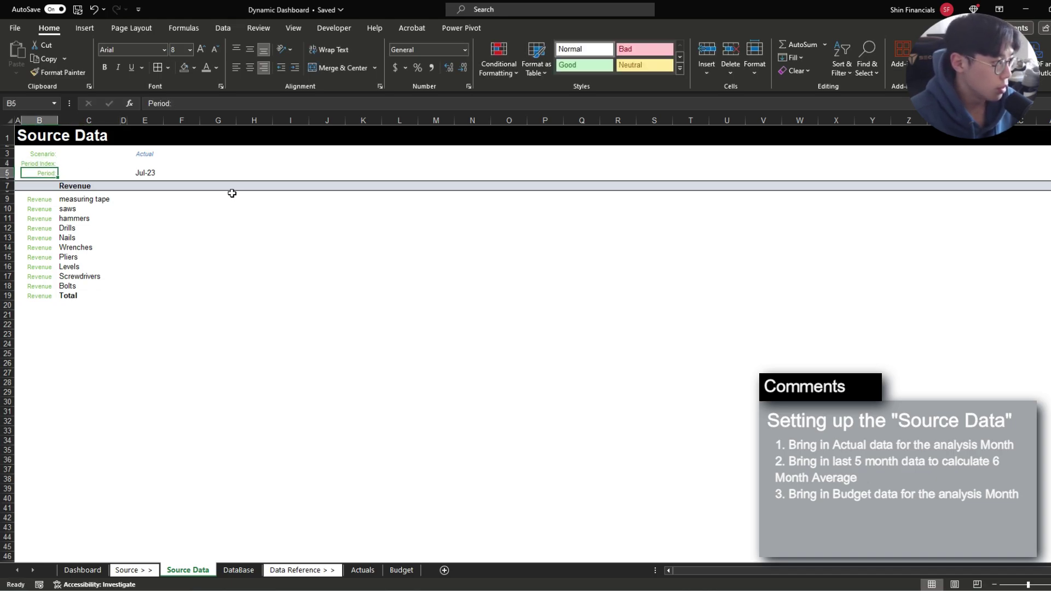
Step: Copy the Jan-23 Period Index formula from E5 on the DataBase sheet into E4 on the Source Data sheet
key("Tab")
key("ctrl+Page_Down")
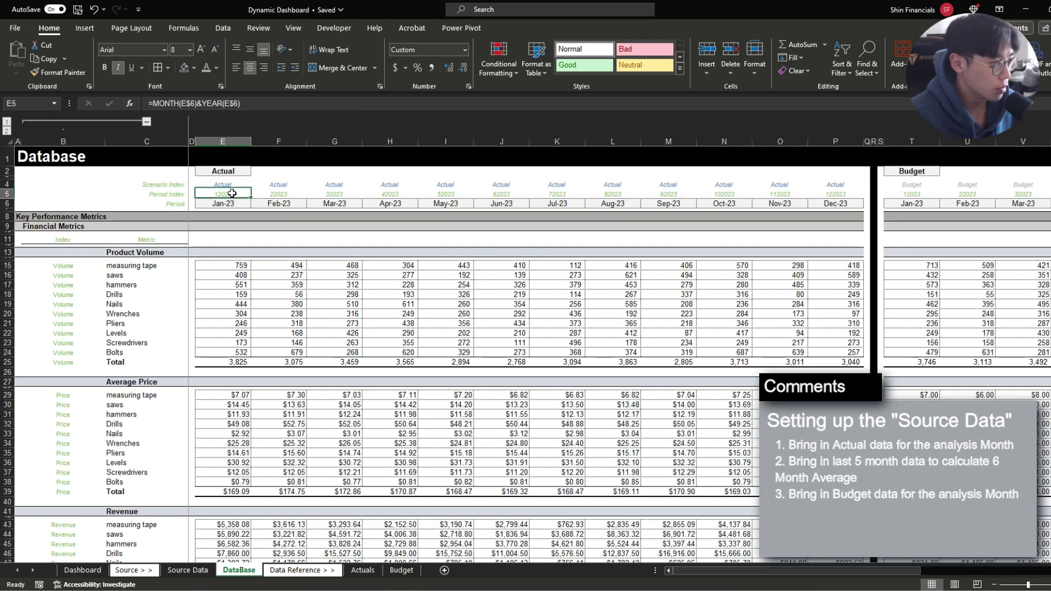
key("ctrl+c")
key("ctrl+Page_Up")
key("ctrl+v")
Step: Change both references in E4's period index formula to row 5, giving =MONTH(E$5)&YEAR(E$5)
key("F2")
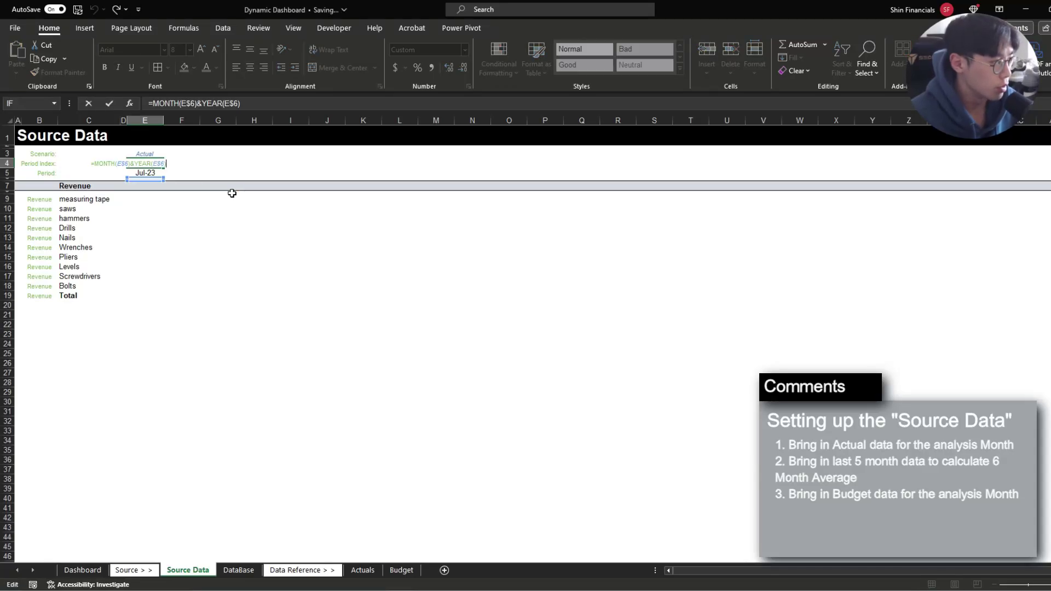
key("Left")
key("BackSpace")
type("5")
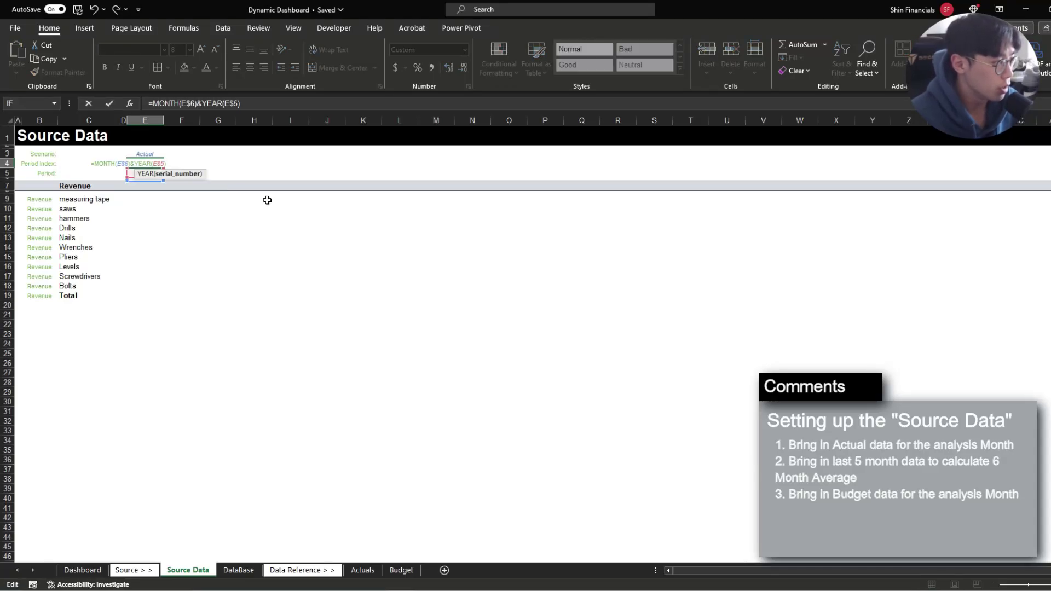
key("Left")
key("Left")
key("Left")
key("Left")
key("Left")
key("Left")
key("Left")
key("Left")
key("Left")
key("Left")
key("Left")
key("Left")
key("Delete")
type("5")
key("Return")
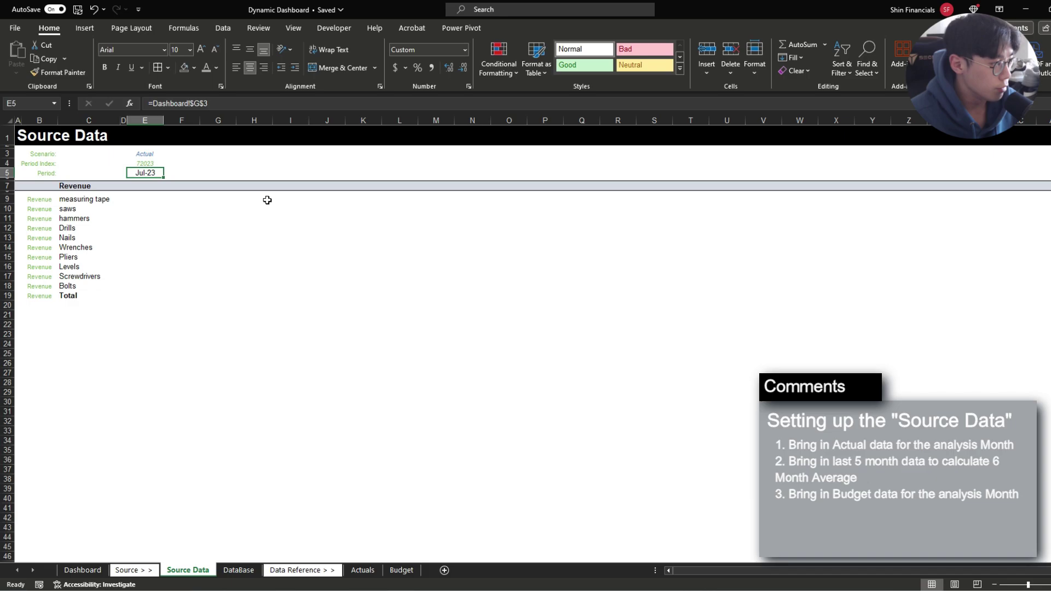
Step: Start an INDEX formula in E9 for measuring tape revenue with the absolute rows DataBase!$42:$54 as its array
key("Down")
key("Down")
key("Down")
key("Down")
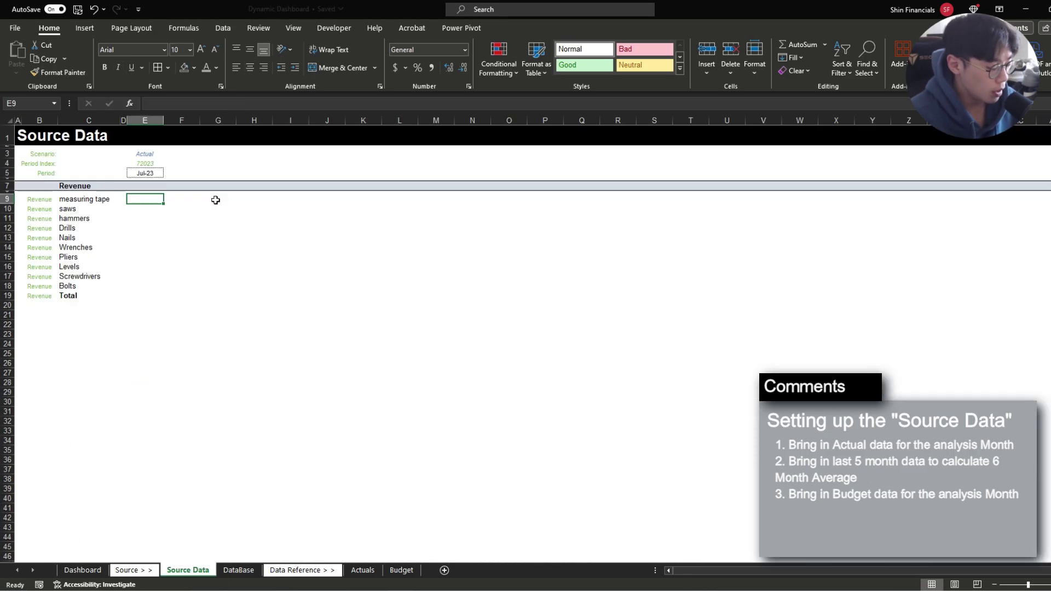
type("=INDEX(")
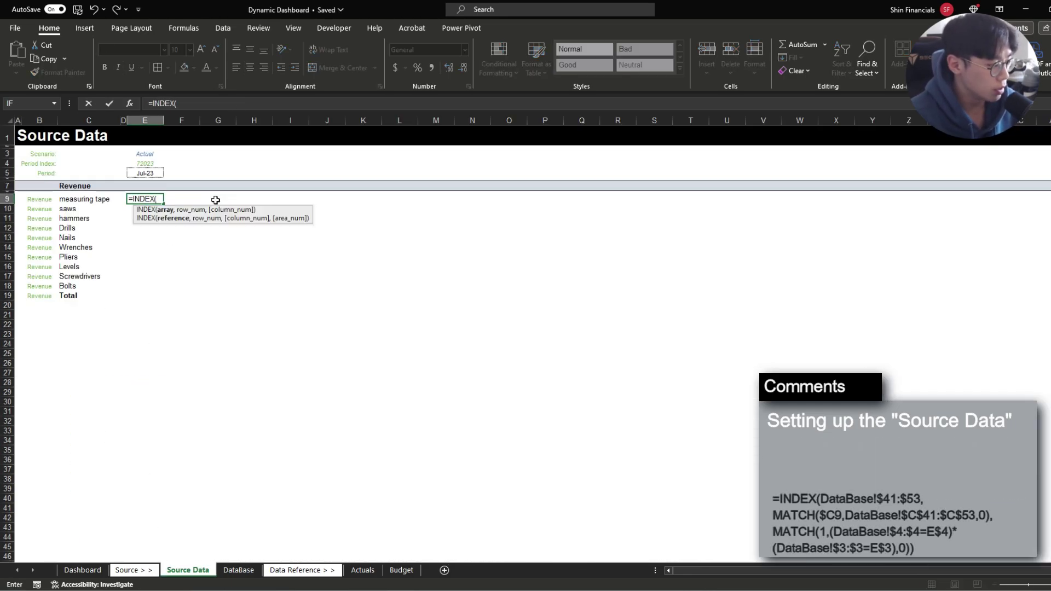
key("ctrl+Page_Down")
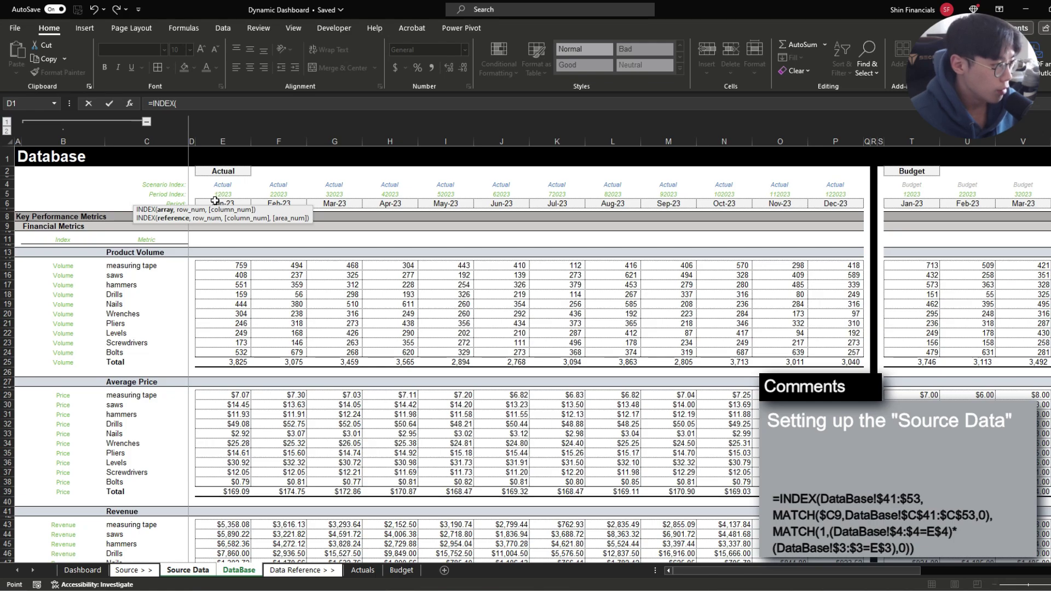
scroll(214, 201, "down", 7)
left_click_drag(123, 346, 121, 445)
left_click(86, 341)
key("Right")
key("Down")
key("shift+Down")
key("shift+Down")
key("shift+Down")
key("shift+Down")
key("shift+Down")
key("shift+Down")
key("shift+Down")
key("shift+Down")
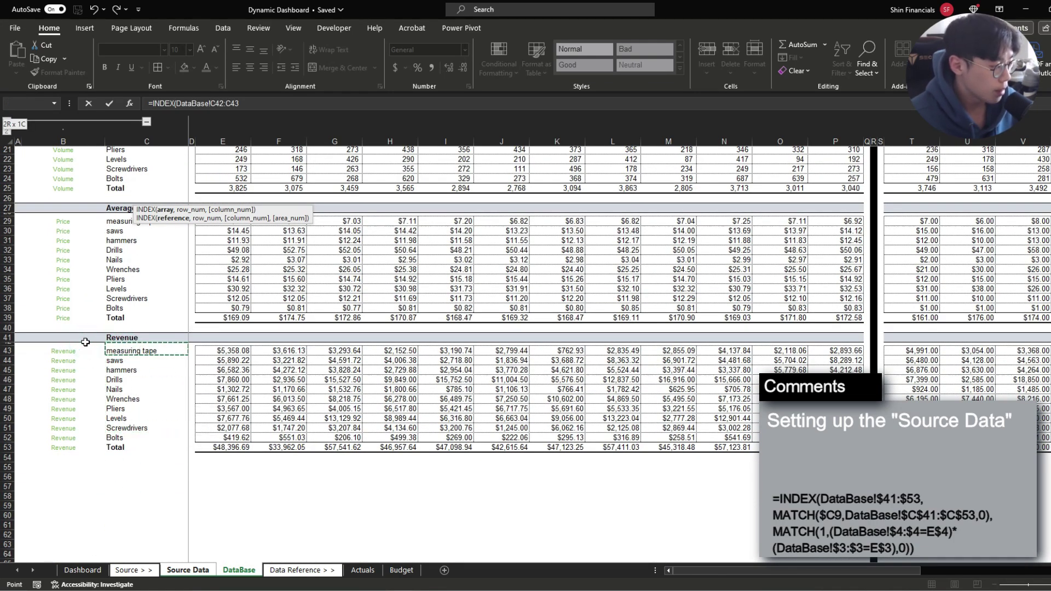
key("shift+space")
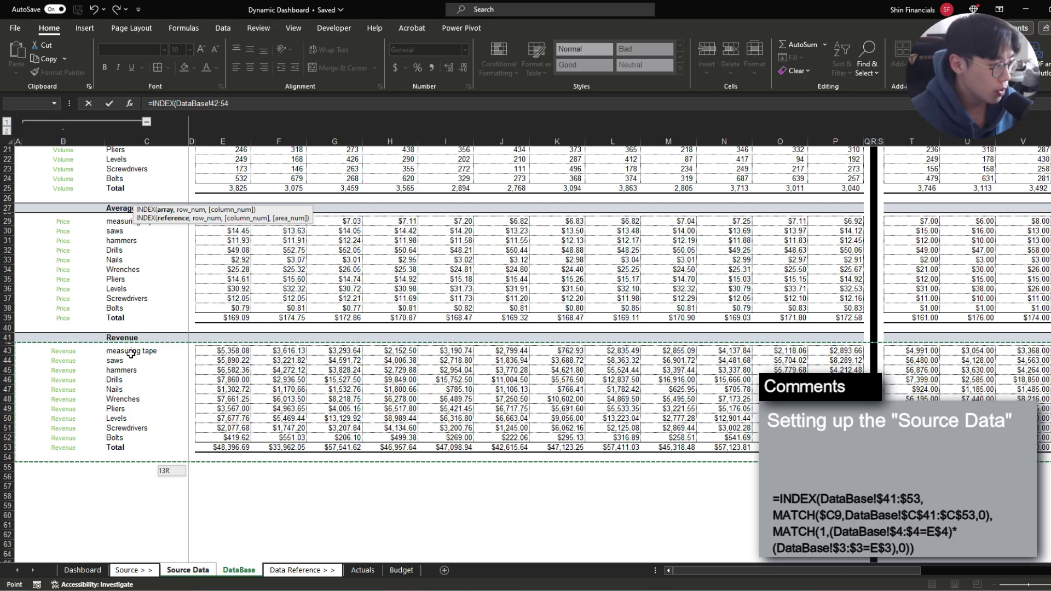
scroll(110, 392, "up", 3)
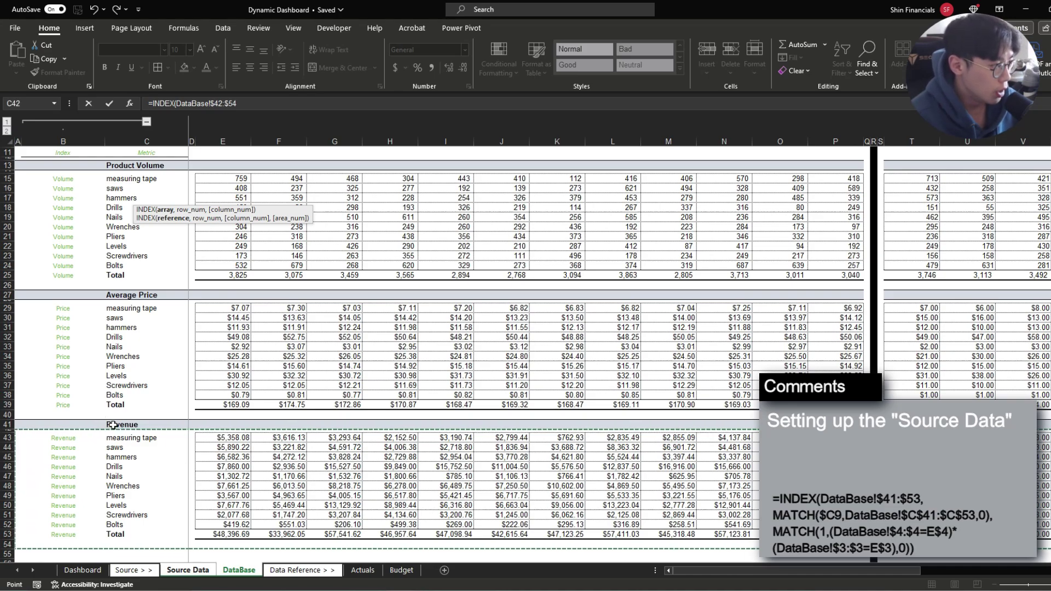
Step: Add the row argument MATCH(0,DataBase!$C$42:$C$54,0), using 0 as a placeholder lookup value
type(",")
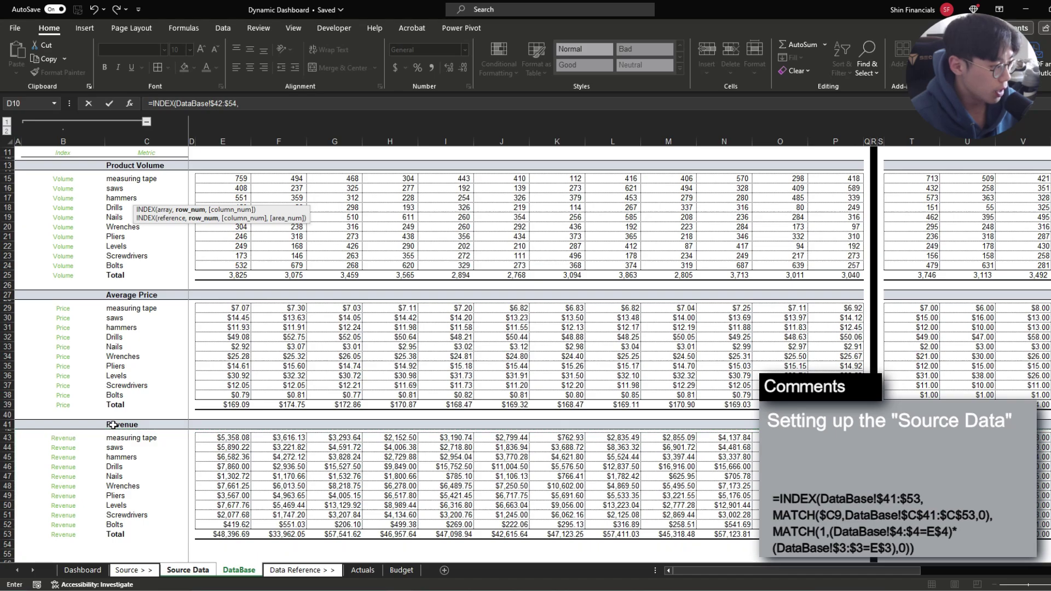
type("match(0")
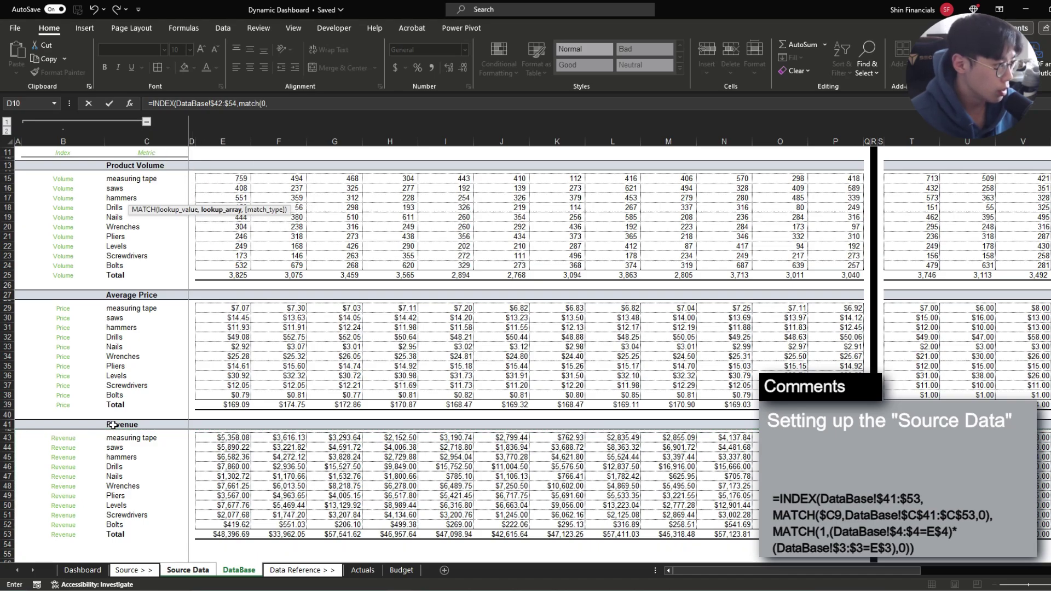
type(",")
left_click(143, 431)
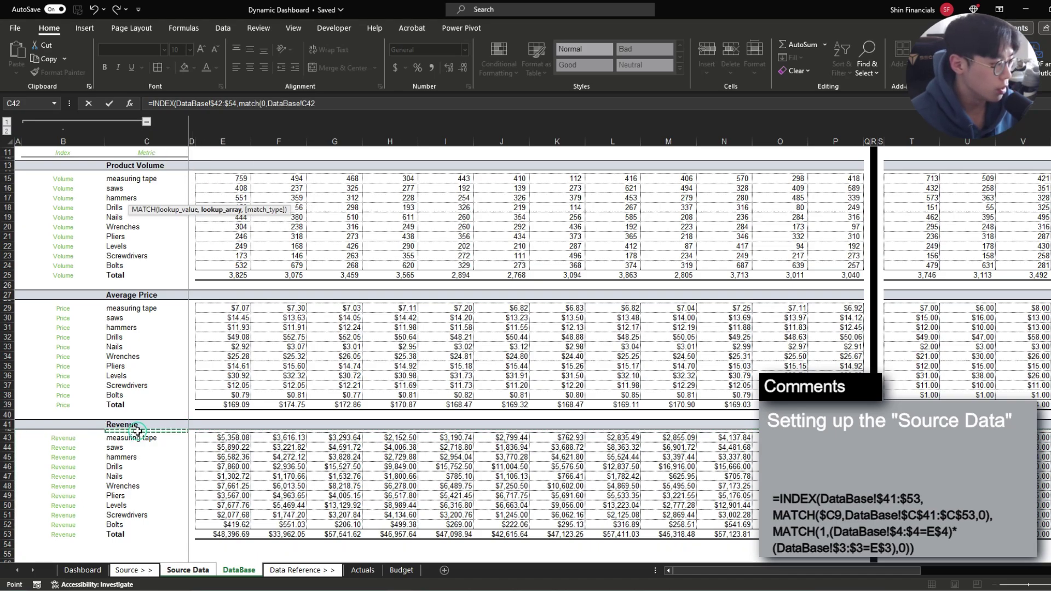
scroll(139, 463, "down", 2)
left_click(134, 485, "shift")
key("F4")
type(",")
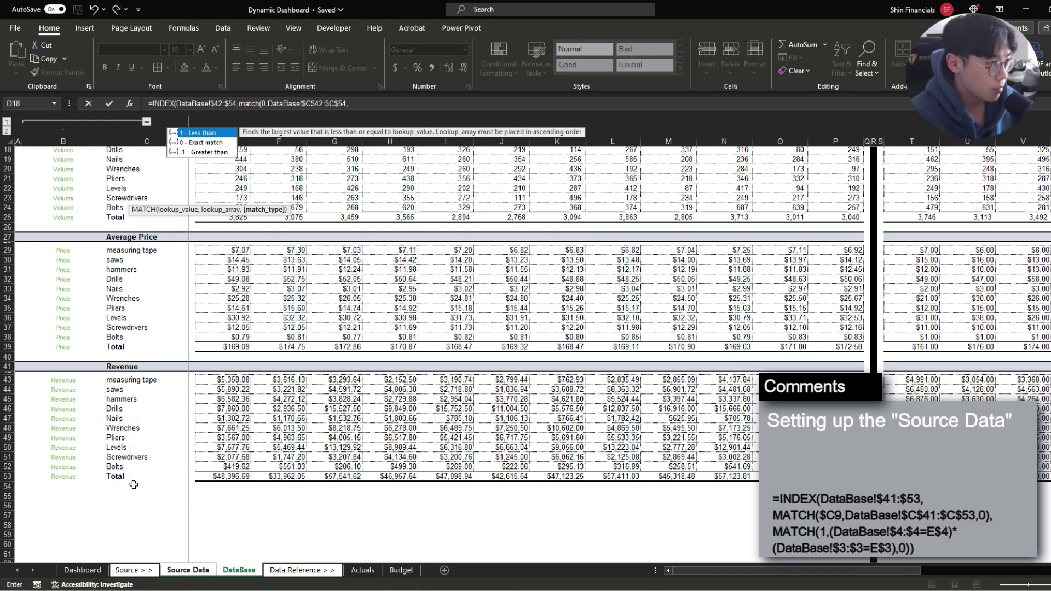
type("0)),")
Step: Begin the column argument as a MATCH for 1 with the Period Index condition (DataBase!$5:$5=0), multiplied by a second condition
scroll(253, 274, "up", 1)
scroll(257, 287, "up", 4)
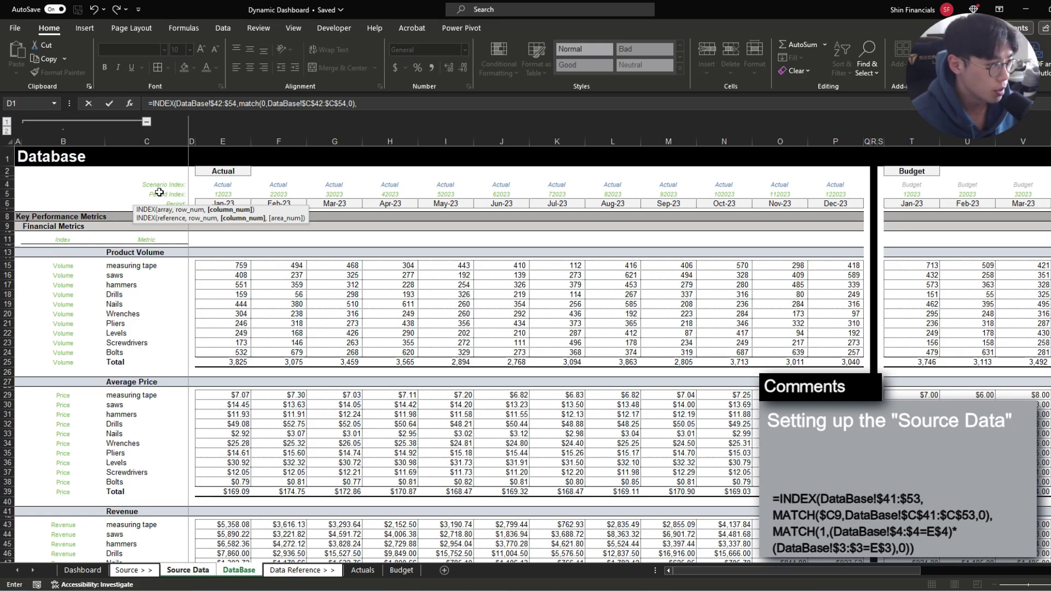
type("match(1,(")
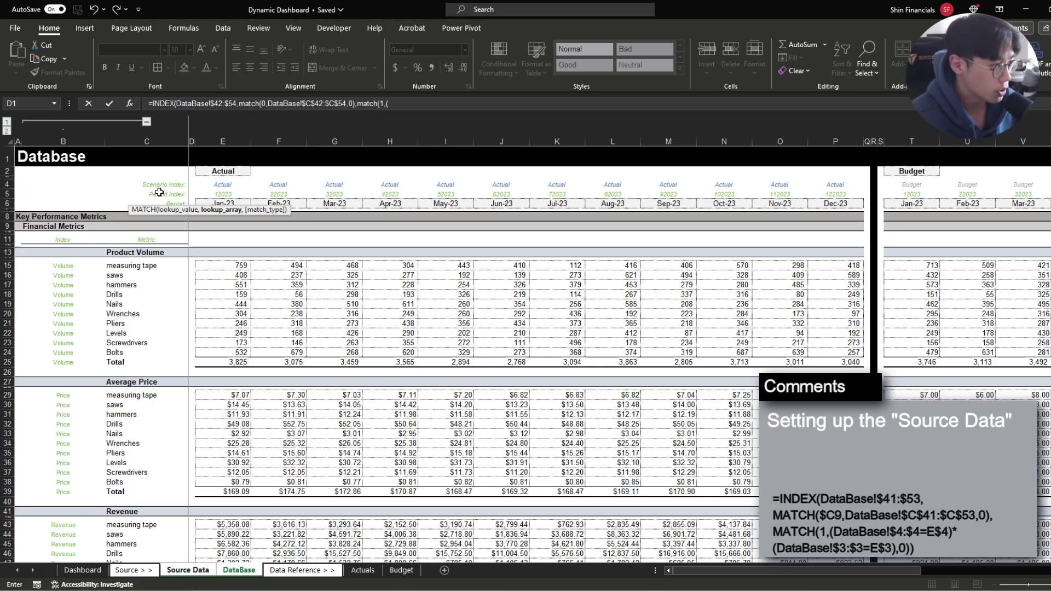
left_click(157, 191)
key("shift+space")
key("F4")
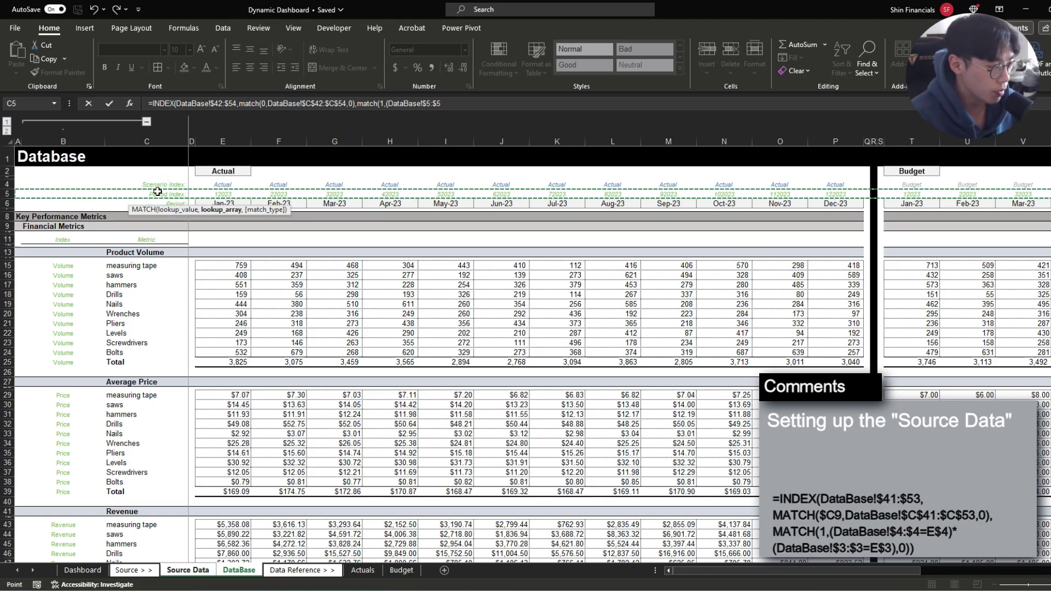
type("=")
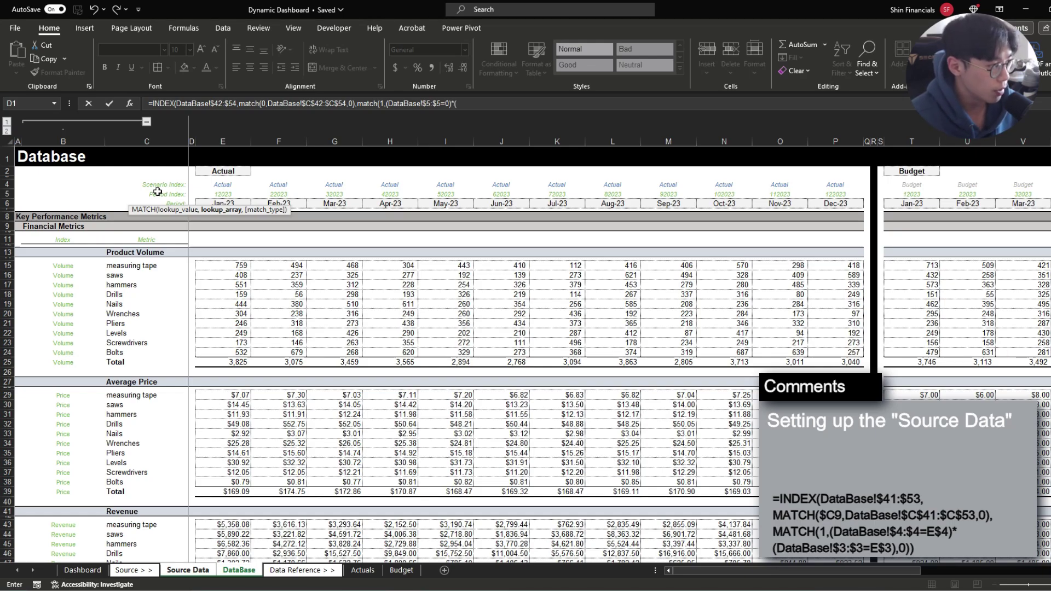
type("0)*(")
Step: Add the Scenario Index condition (DataBase!$4:$4=0) with match type 0 and complete the INDEX formula in E9
left_click(169, 185)
key("shift+space")
key("F4")
type("=")
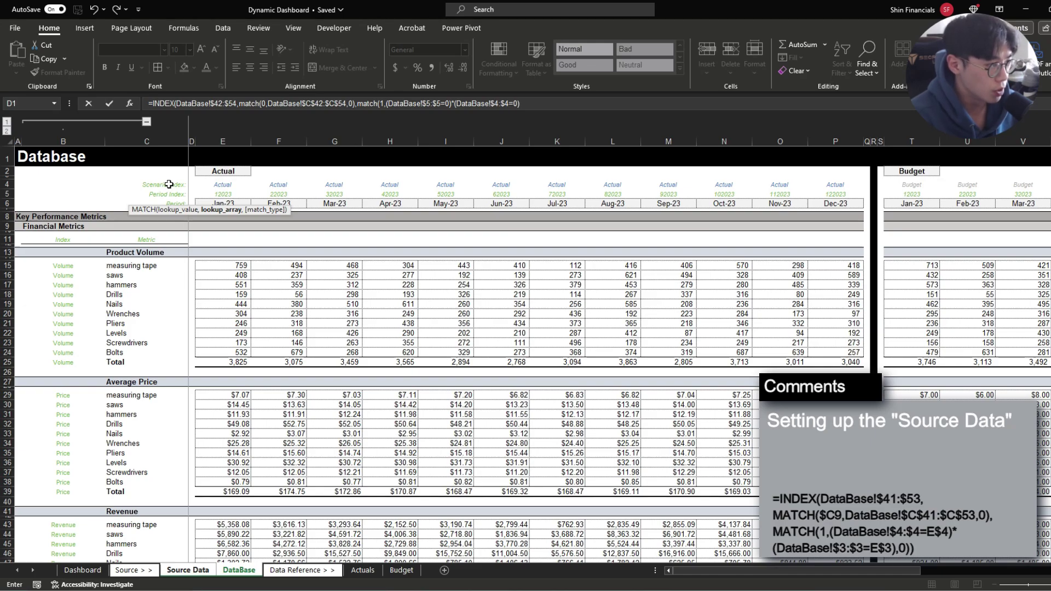
type("0),0")
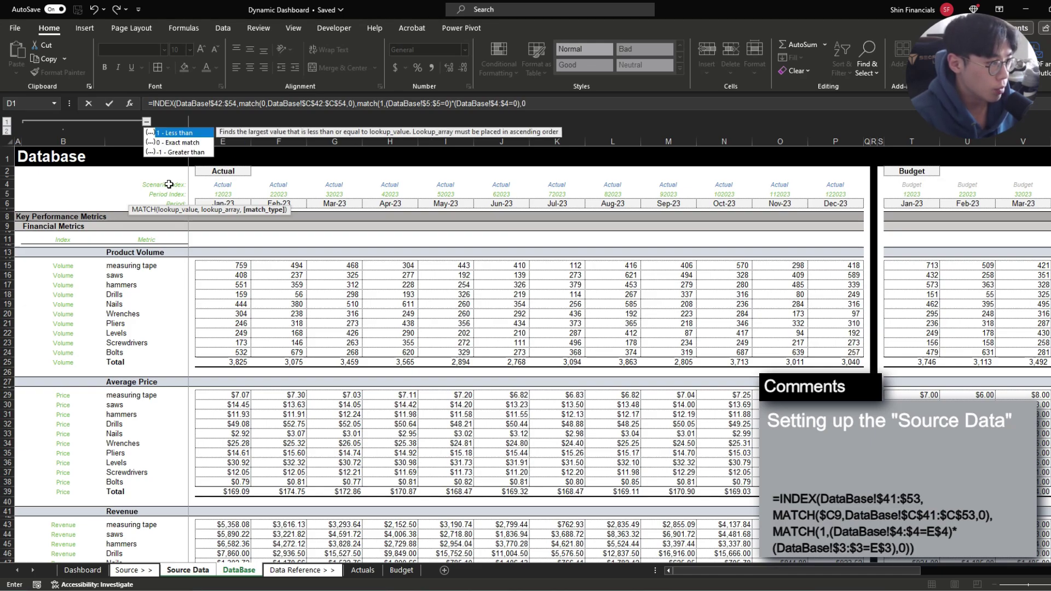
type("))")
key("ctrl+Return")
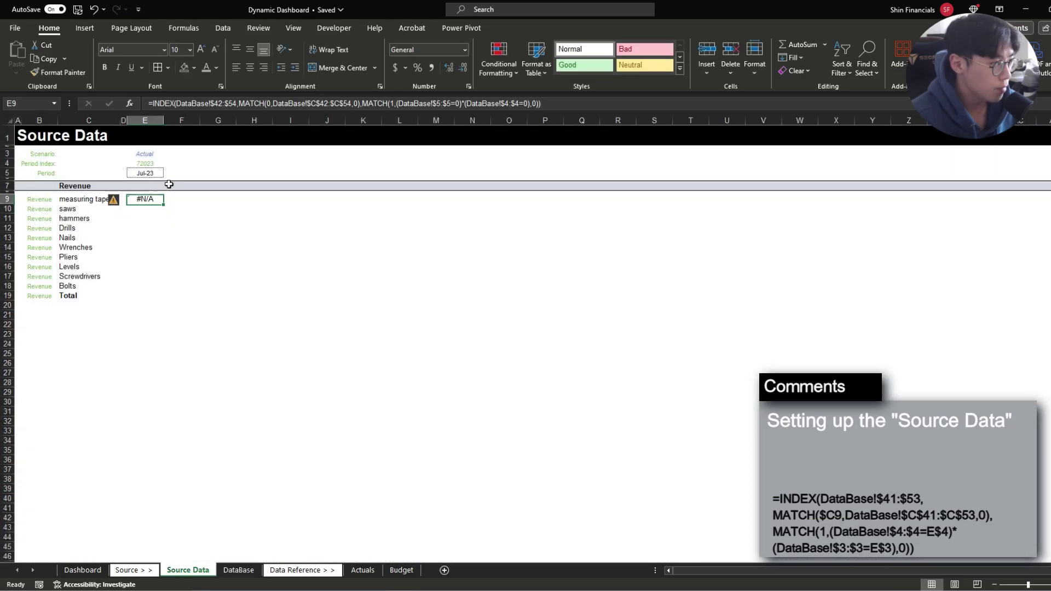
Step: Replace the placeholder lookup value in the row MATCH of E9's formula with the product name reference $C9
key("F2")
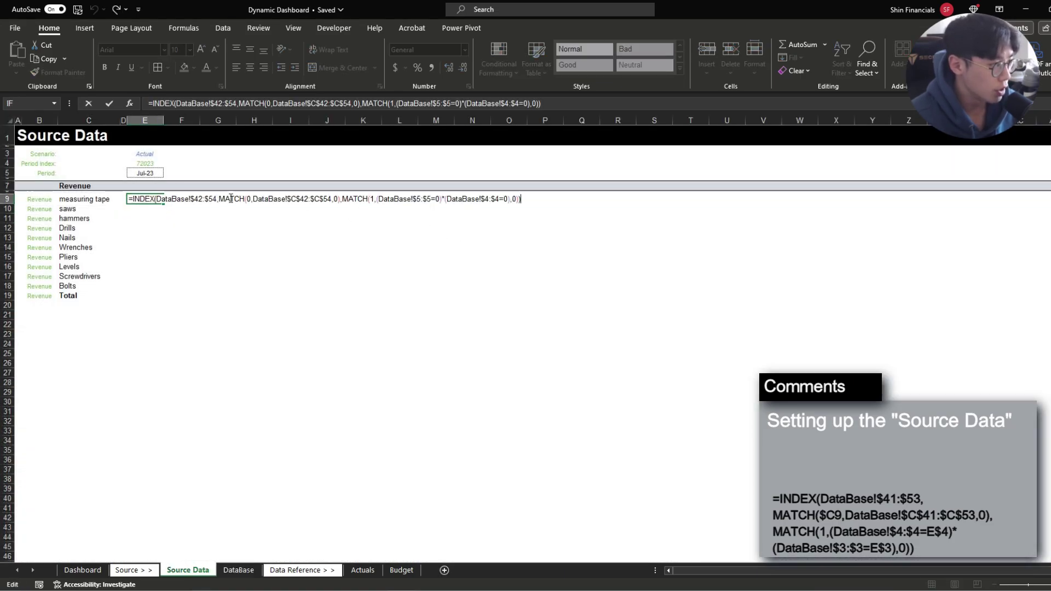
left_click(249, 199)
key("Delete")
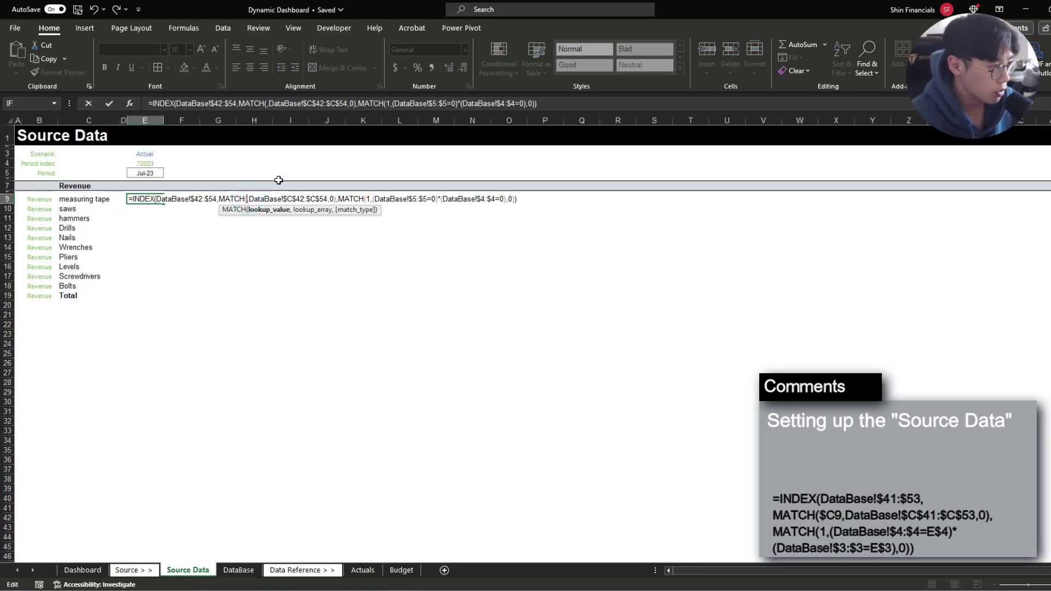
left_click(91, 201)
key("F4")
key("F4")
key("F4")
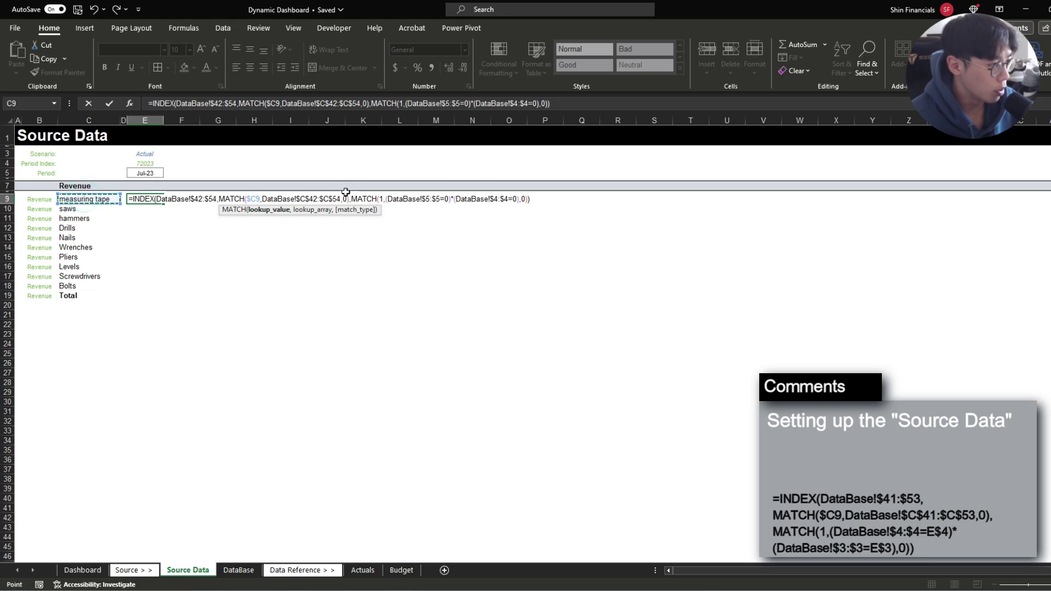
Step: Replace the 0 in the Period Index condition of the E9 formula with E$4
left_click(386, 199)
left_click_drag(351, 200, 423, 199)
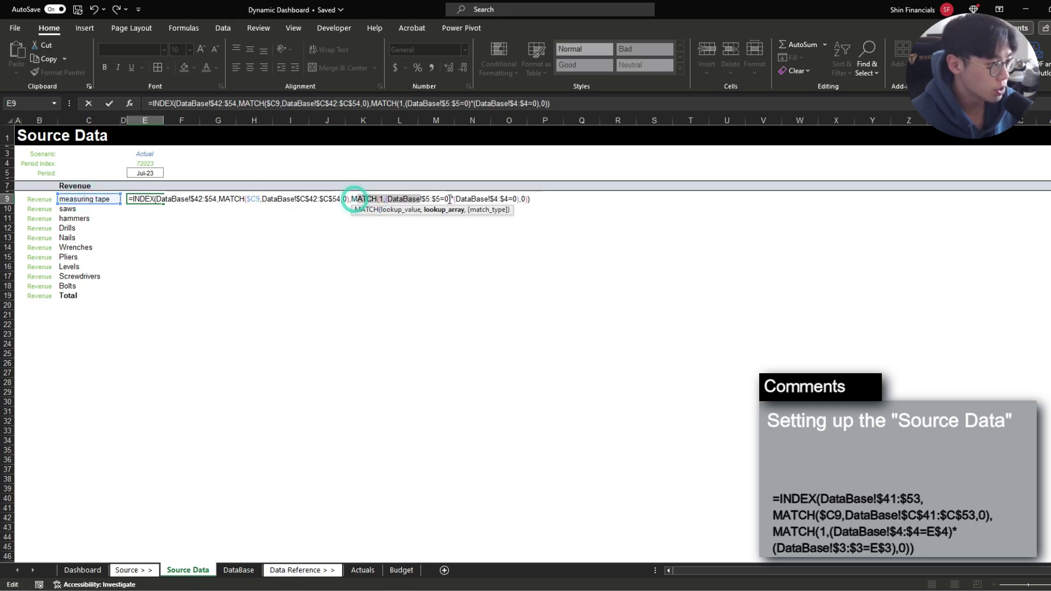
left_click(446, 199)
key("Delete")
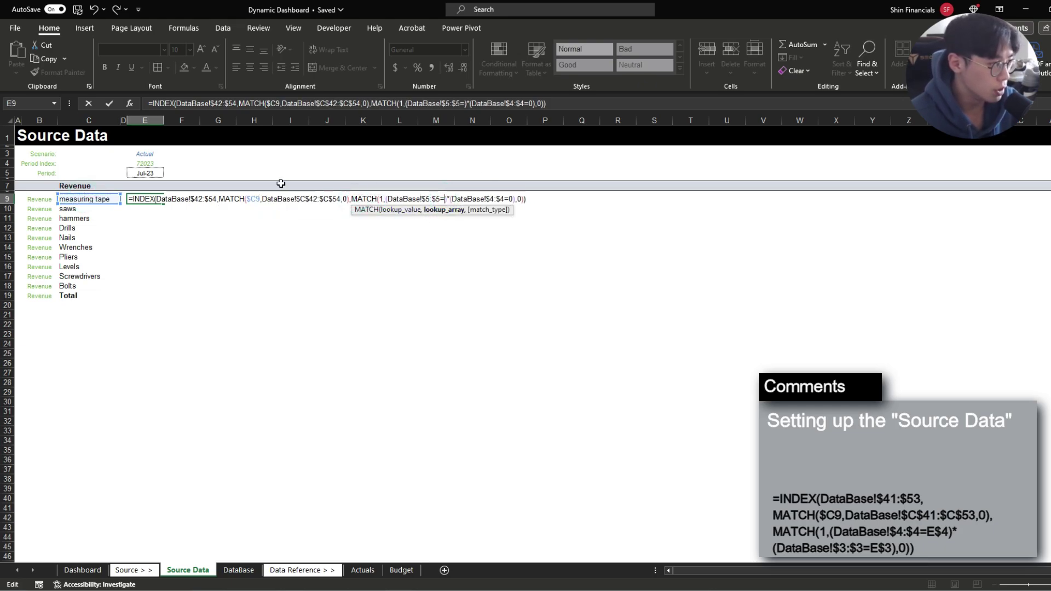
left_click(145, 163)
key("F4")
key("F4")
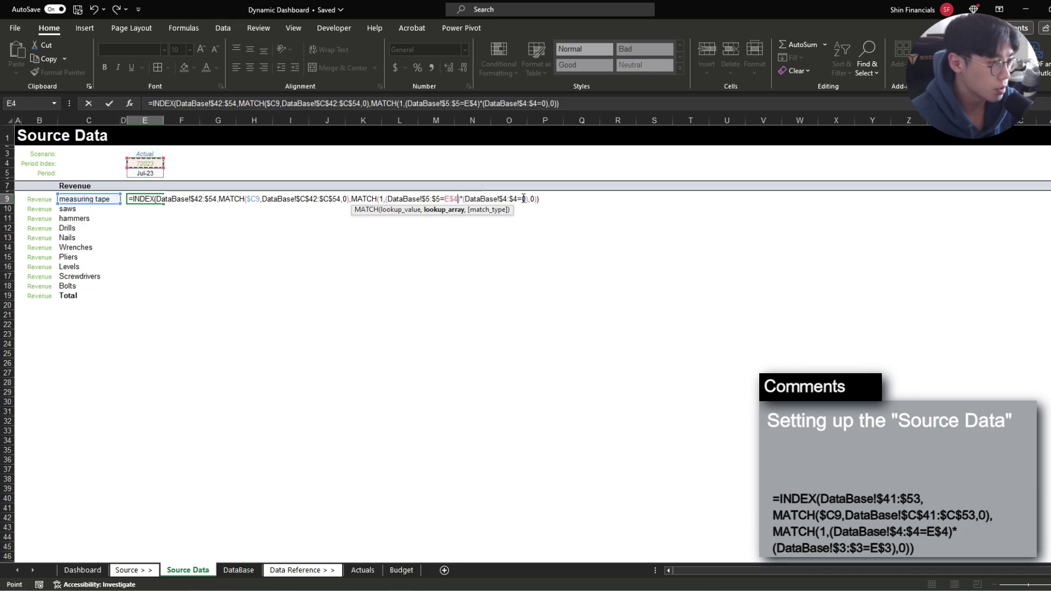
Step: Replace the 0 in the Scenario condition of the E9 formula with E$3 and commit the formula
key("Delete")
left_click(145, 154)
key("F4")
key("F4")
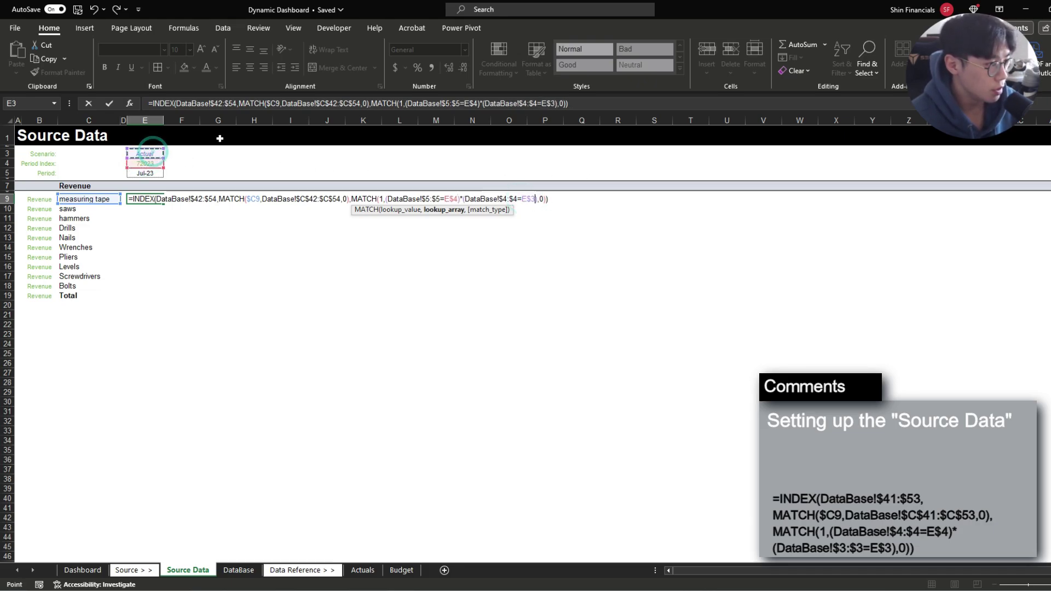
key("Return")
Step: Copy the INDEX/MATCH formula from E9 down to E18 for all remaining products
key("Up")
key("ctrl+c")
left_click_drag(145, 199, 138, 286)
key("ctrl+v")
key("Escape")
Step: Total the product revenues in E19 with =SUM(E9:E18)
left_click(157, 295)
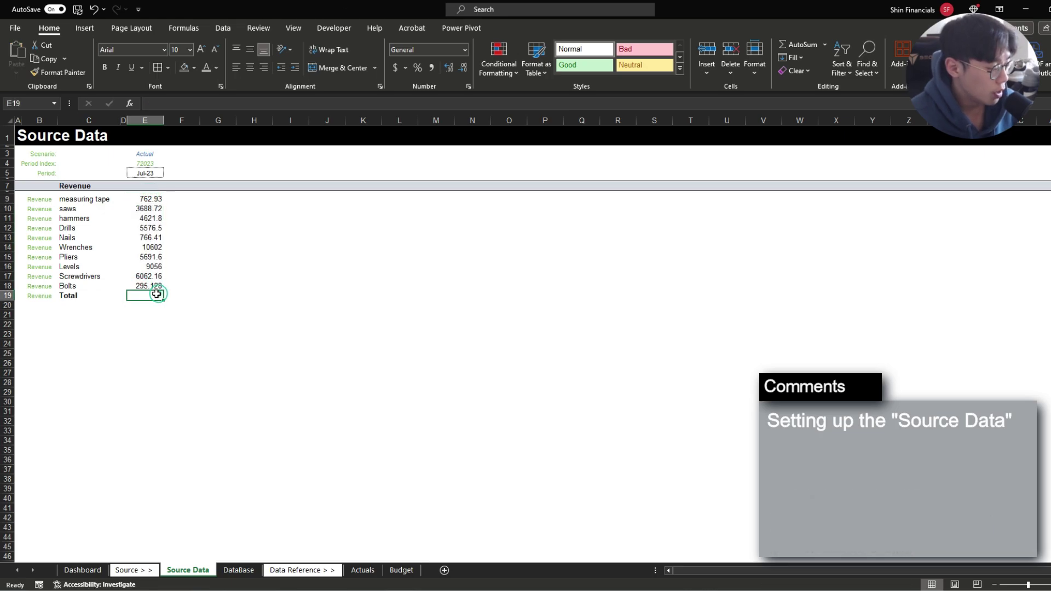
key("alt+=")
key("Return")
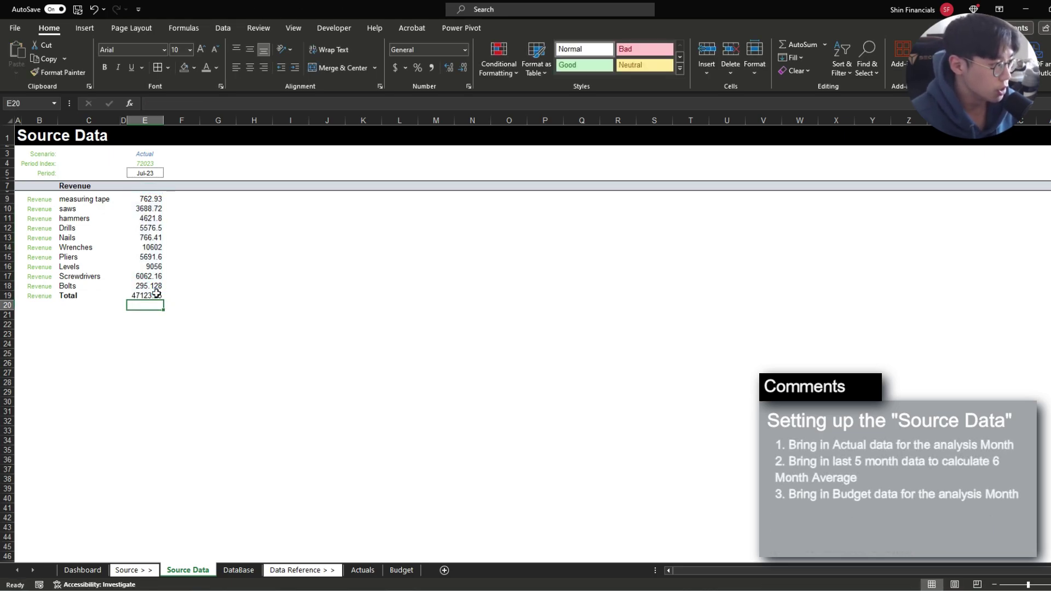
Step: Paste currency and border formatting onto the revenue figures in E9:E19 and autofit the column width
key("Up")
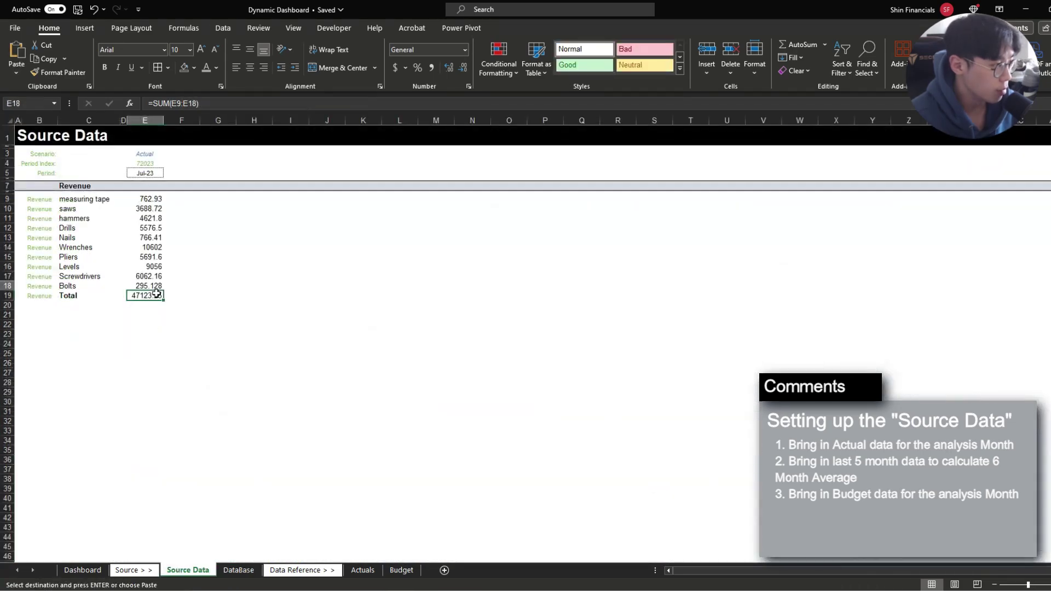
key("ctrl+Up")
key("ctrl+alt+v")
key("t")
key("Return")
key("Up")
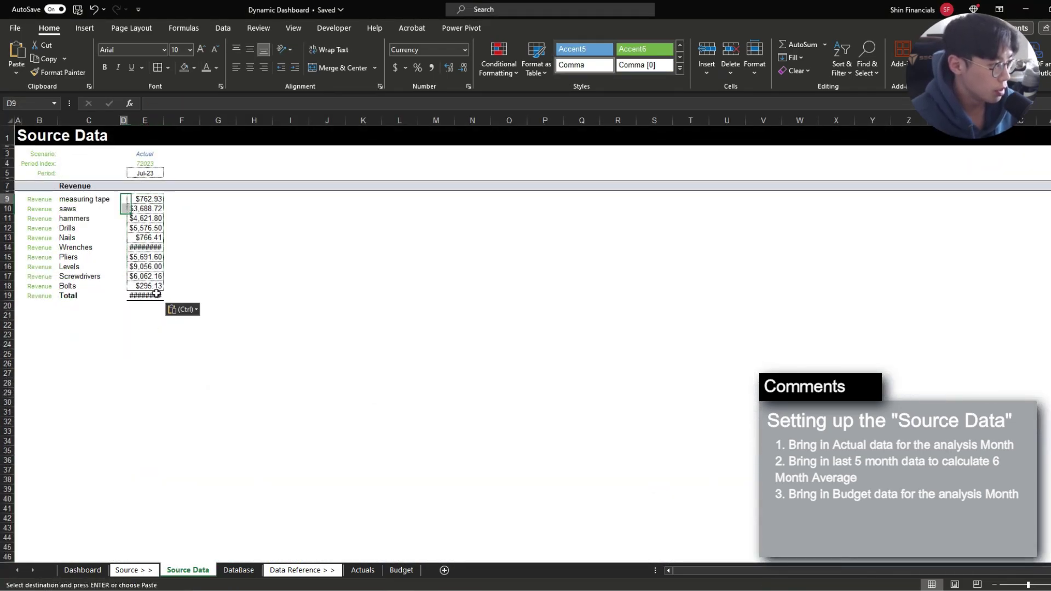
key("Down")
key("Escape")
key("alt+h")
key("o")
key("i")
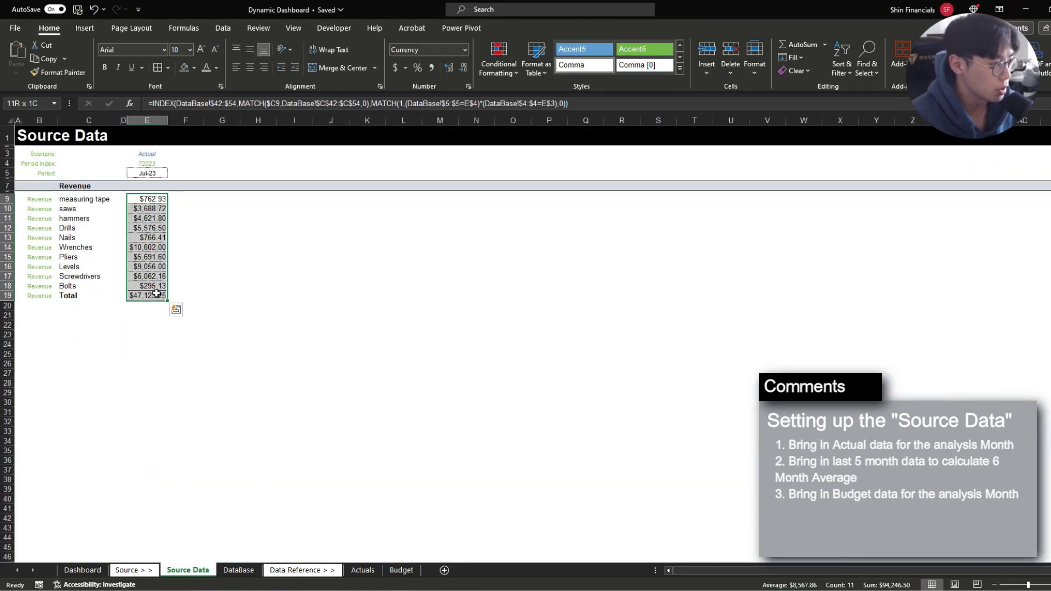
Step: Enter =EOMONTH(E5,-1) in F5 to calculate the previous month's period
left_click_drag(175, 172, 330, 171)
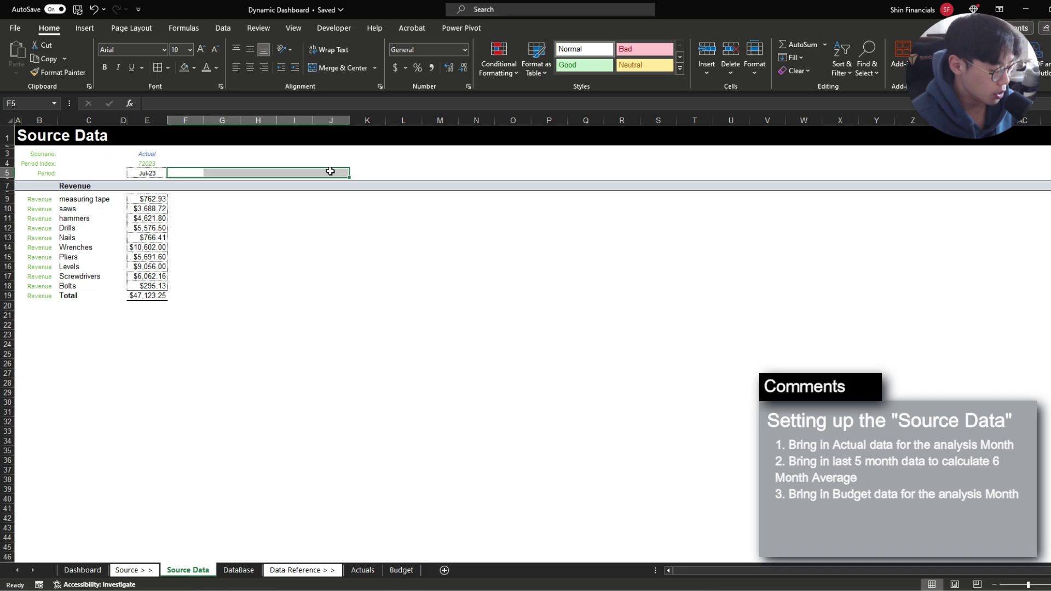
key("Left")
key("Right")
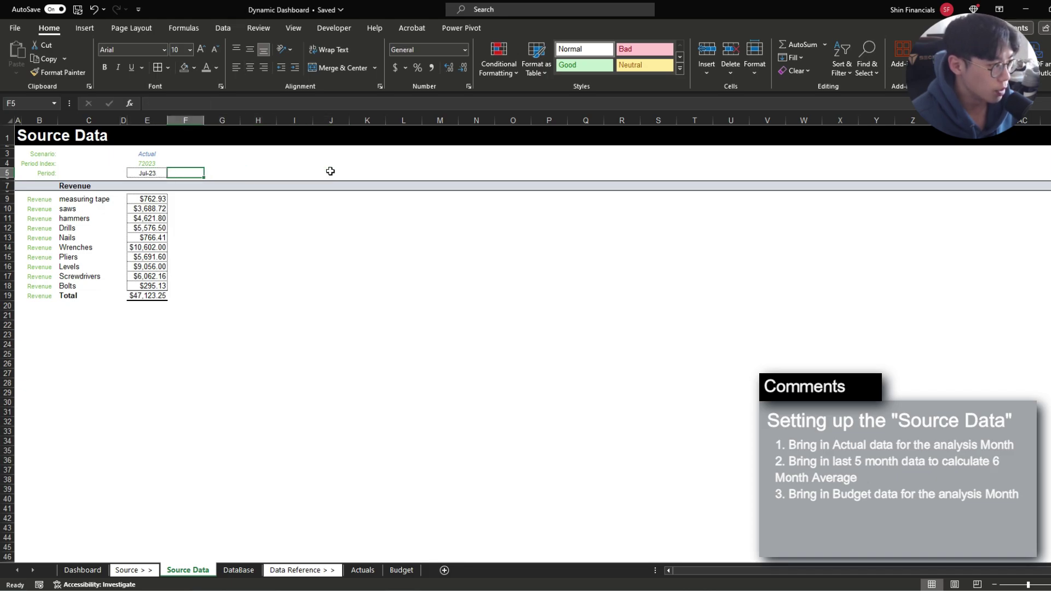
type("=")
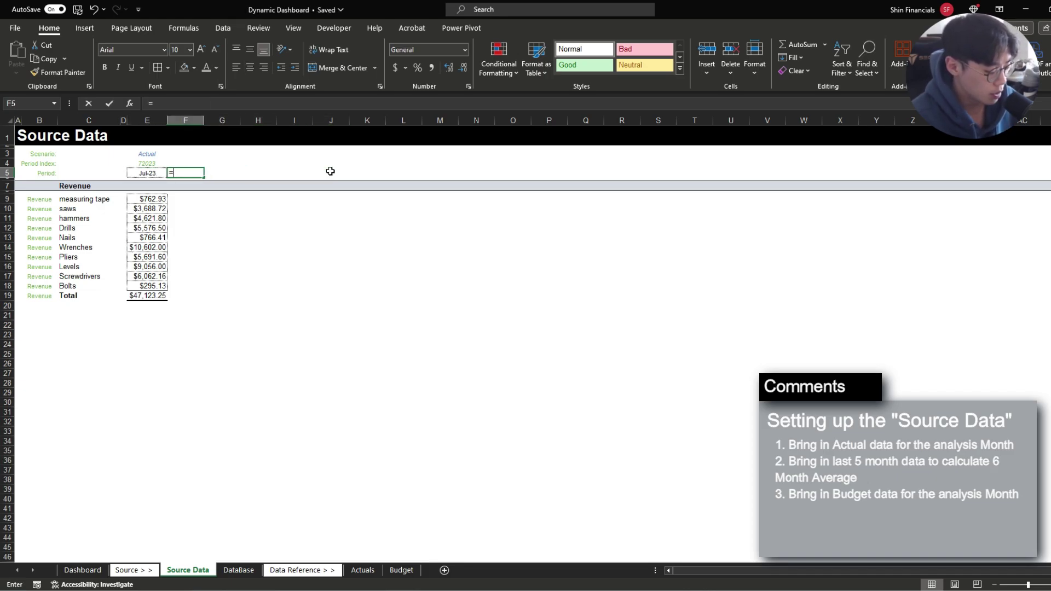
type("EOMONTH(")
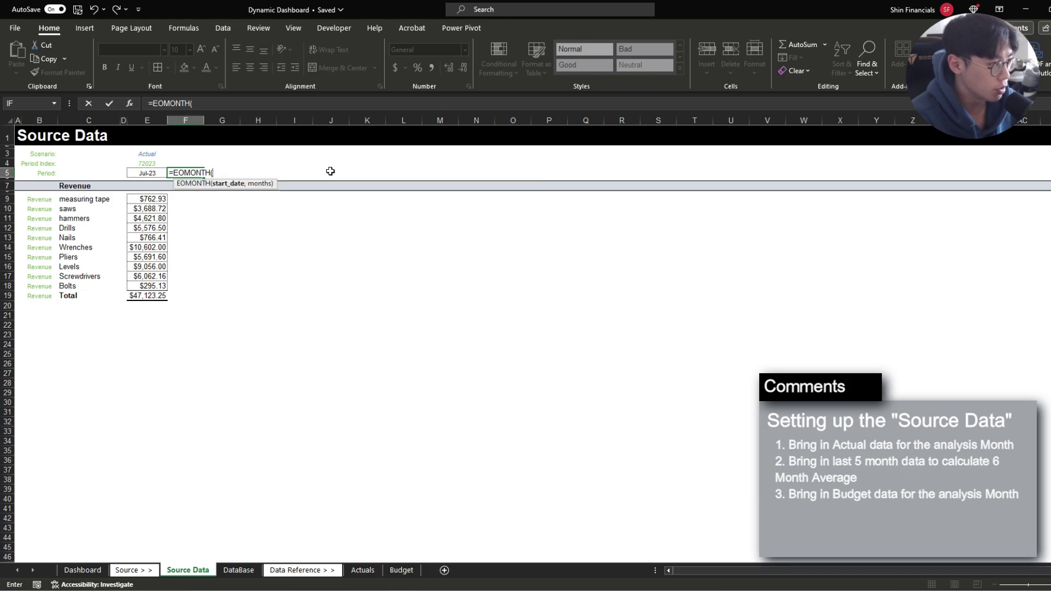
key("Left")
type(",")
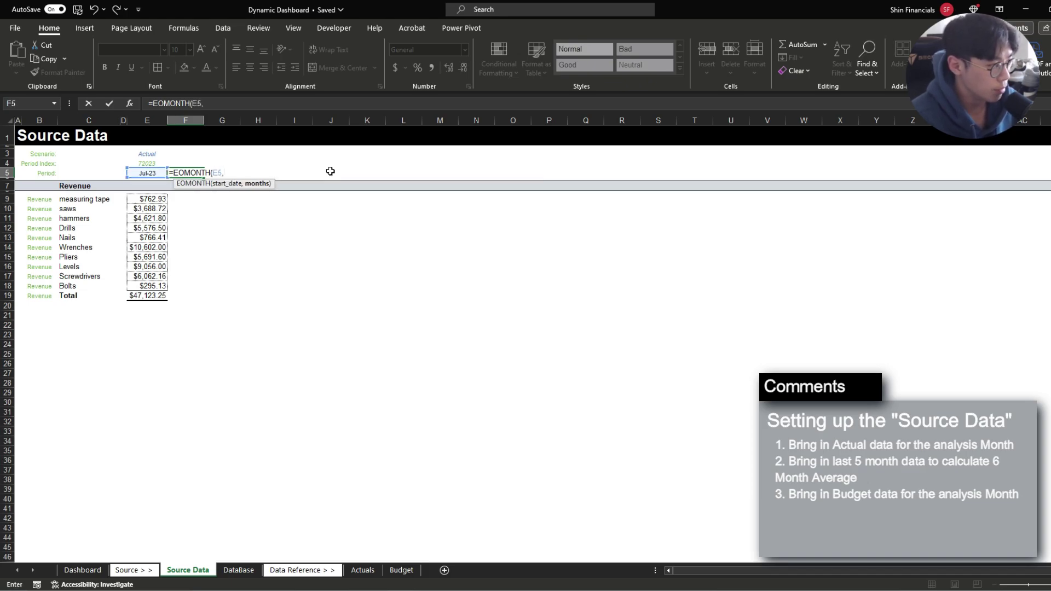
key("ctrl+Return")
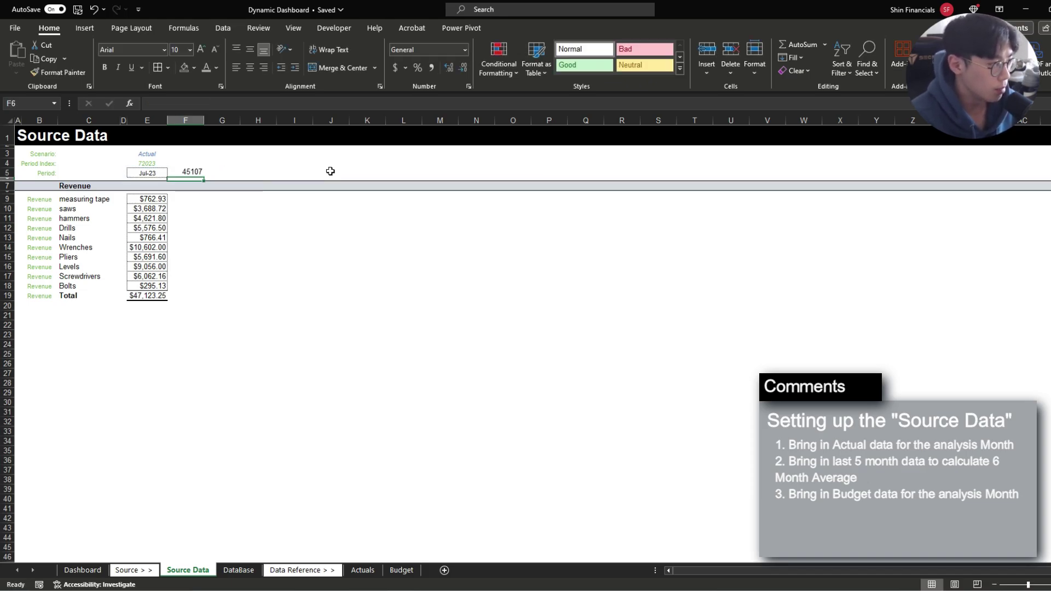
Step: Copy the EOMONTH formula from F5 across to J5 to cover the last five months
key("ctrl+c")
key("shift+Right")
key("shift+Right")
key("shift+Right")
key("shift+Right")
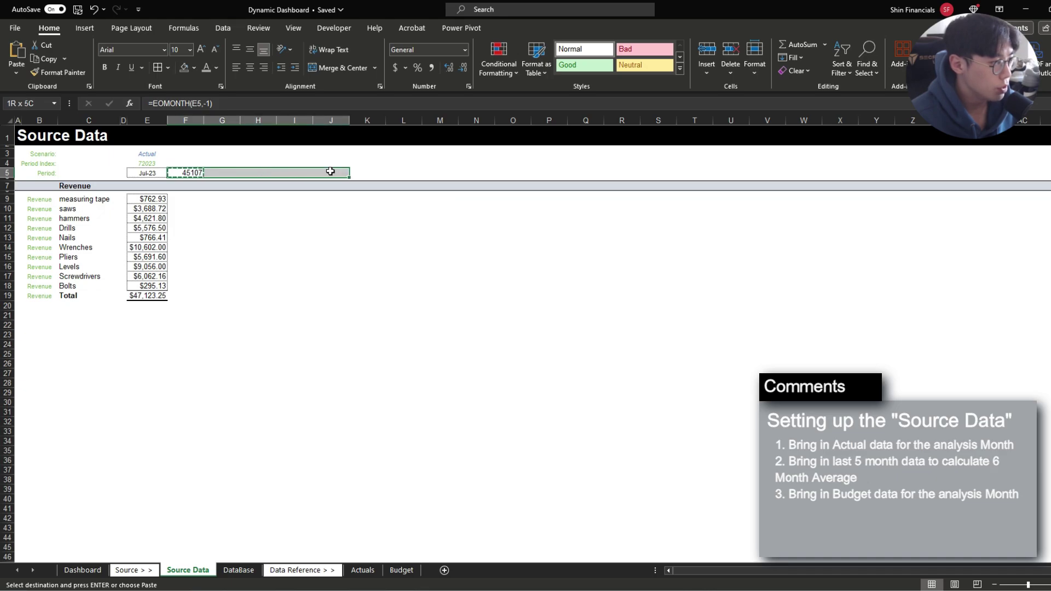
key("ctrl+v")
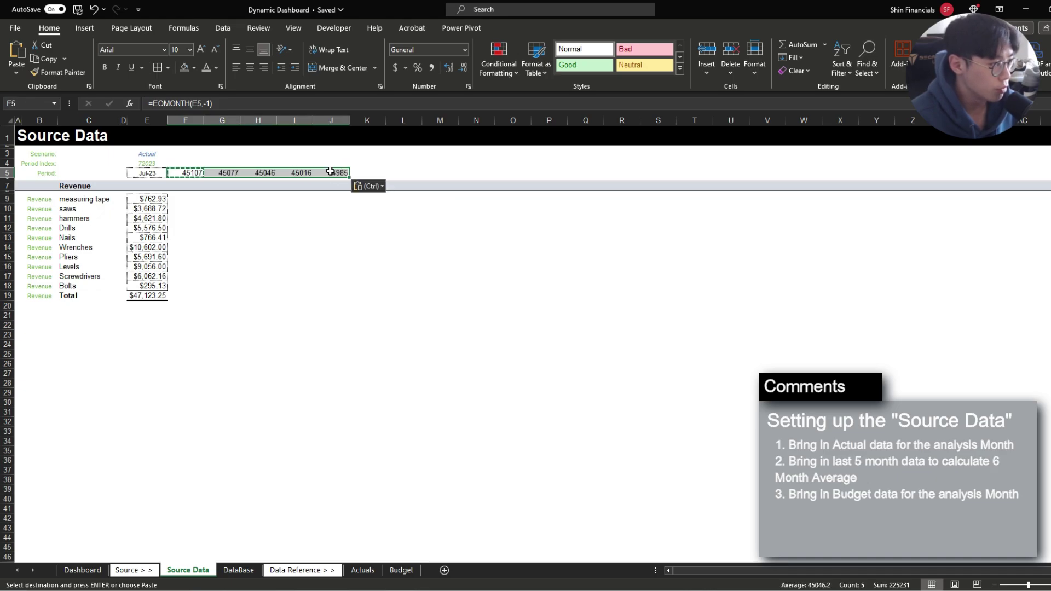
Step: Paste only the formatting of E5 onto the period cells through J5
key("Escape")
key("Left")
key("ctrl+c")
key("ctrl+shift+Right")
key("ctrl+alt+v")
key("t")
key("Return")
key("Escape")
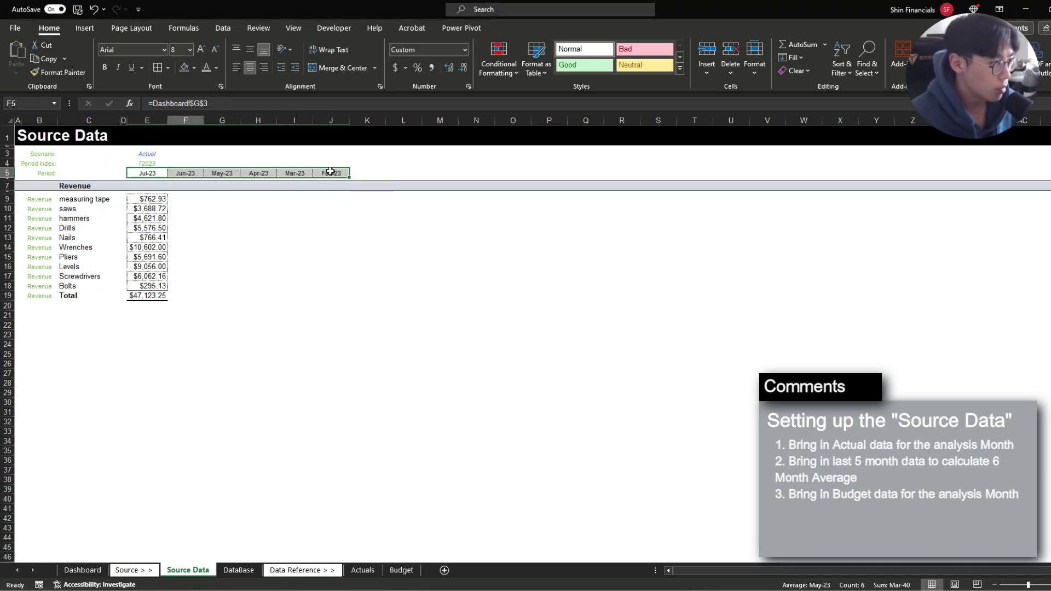
Step: Copy the Scenario and Period Index cells E3:E4 across to F3:J4
key("Up")
key("Up")
key("shift+Down")
key("ctrl+c")
key("Right")
key("shift+Down")
key("shift+Right")
key("shift+Right")
key("shift+Right")
key("shift+Right")
key("ctrl+v")
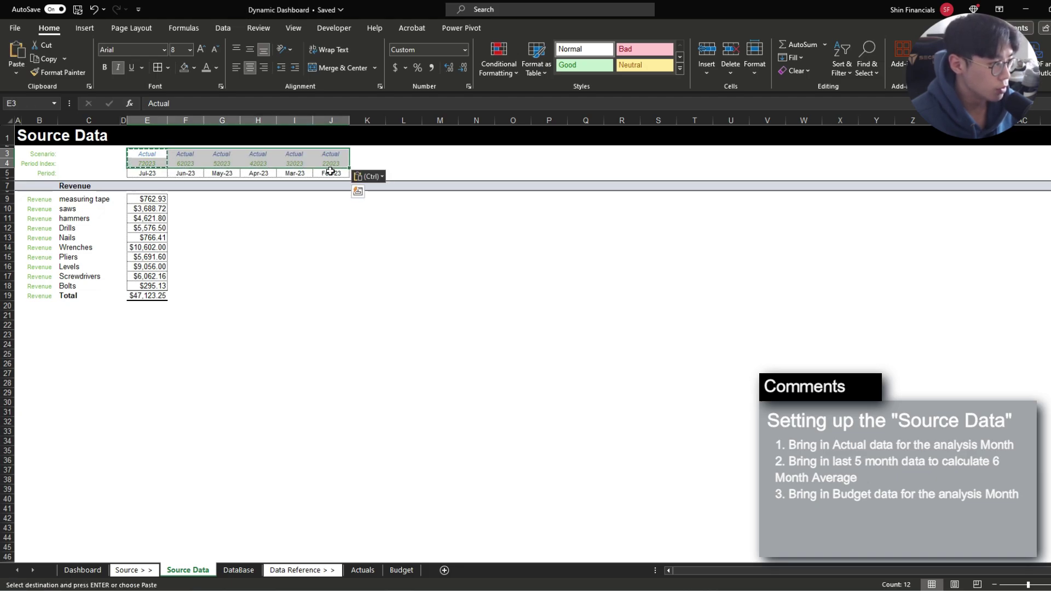
key("Escape")
Step: Copy the revenue formulas and total in E9:E19 across through column J
key("Down")
key("Down")
key("Down")
key("Down")
key("Left")
key("ctrl+shift+Down")
key("ctrl+c")
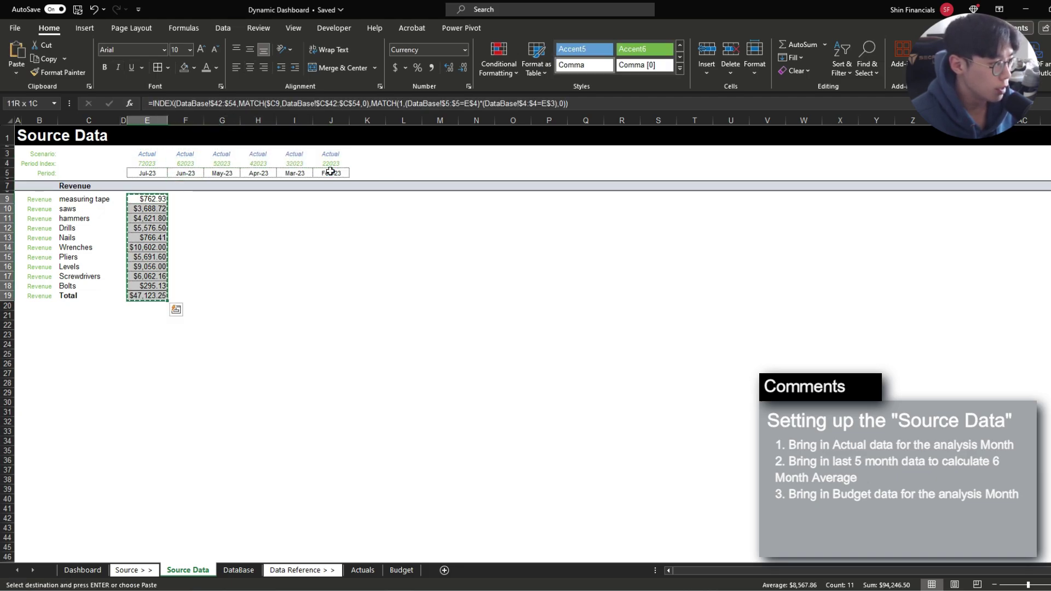
key("shift+Right")
key("shift+Right")
key("shift+Right")
key("shift+Right")
key("shift+Right")
key("ctrl+v")
key("Escape")
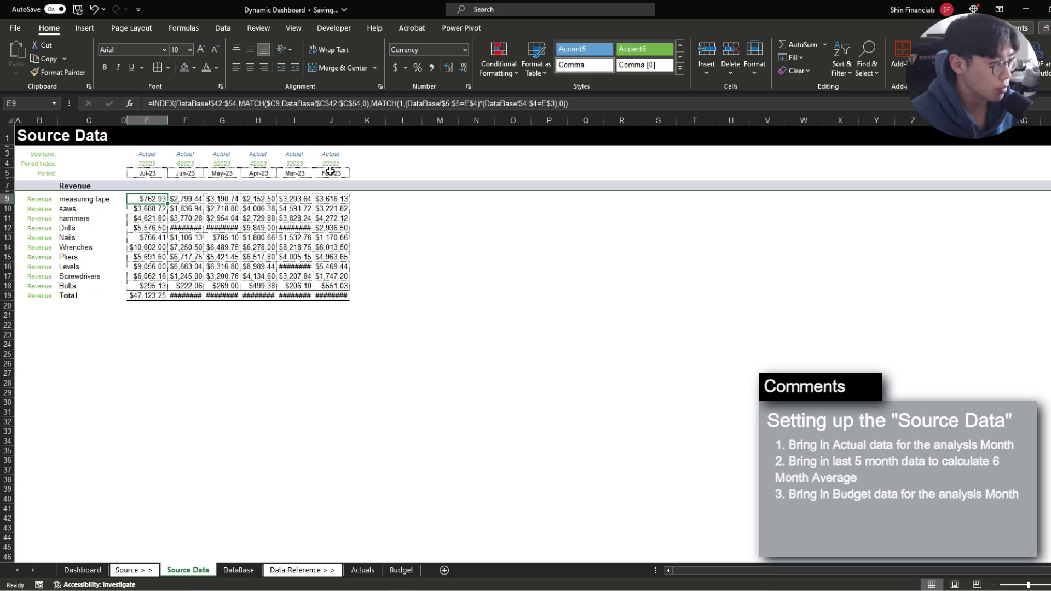
Step: Autofit the widths of columns E through J to the revenue values
key("alt+h")
key("o")
key("i")
key("ctrl+shift+Up")
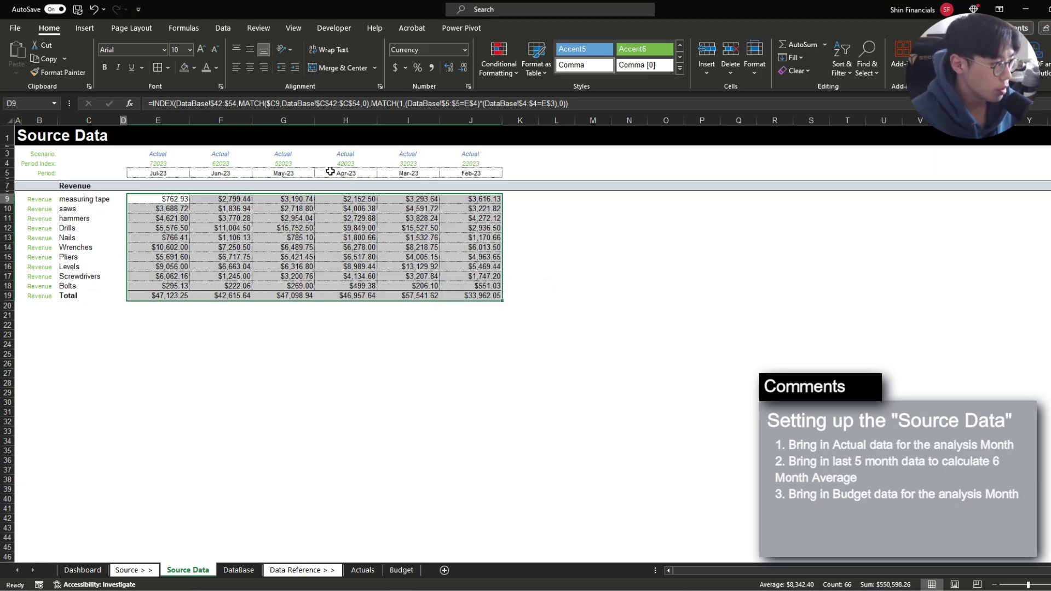
key("ctrl+shift+Down")
Step: Copy the Feb-23 column J3:J19 into columns L and M, leaving column K blank
key("Right")
key("Right")
key("Right")
key("Right")
key("Right")
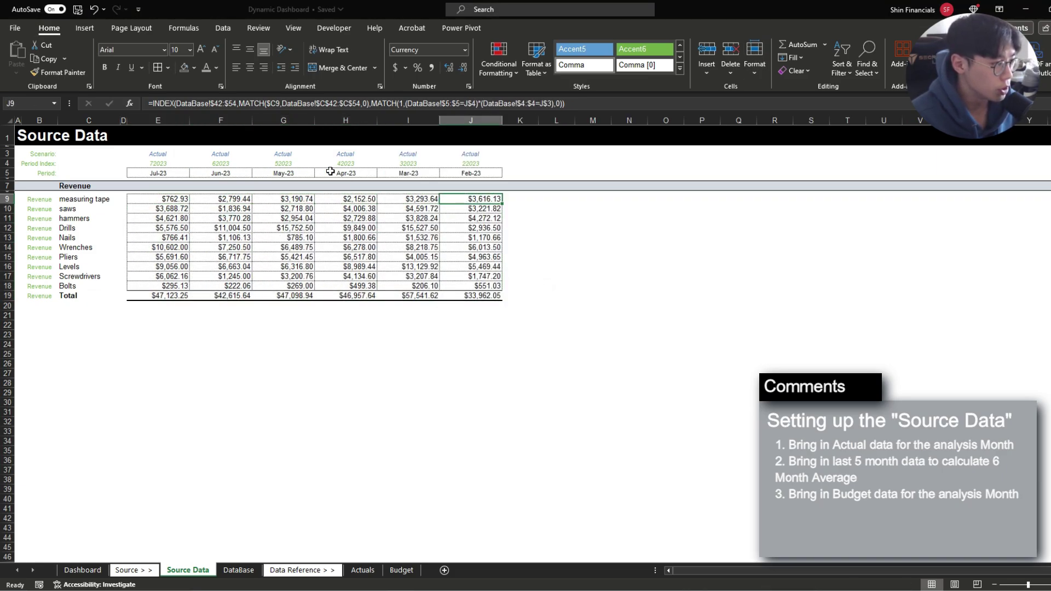
key("Up")
key("Up")
key("Up")
key("Up")
key("ctrl+shift+Down")
key("ctrl+shift+Down")
key("ctrl+shift+Down")
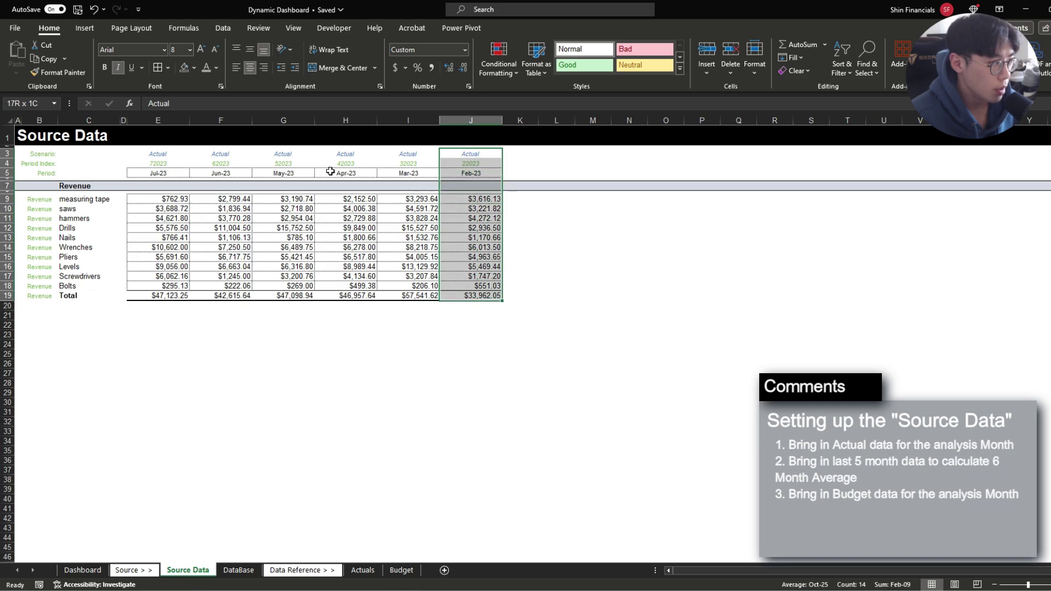
key("ctrl+c")
key("Right")
key("Right")
key("ctrl+v")
key("Right")
key("ctrl+v")
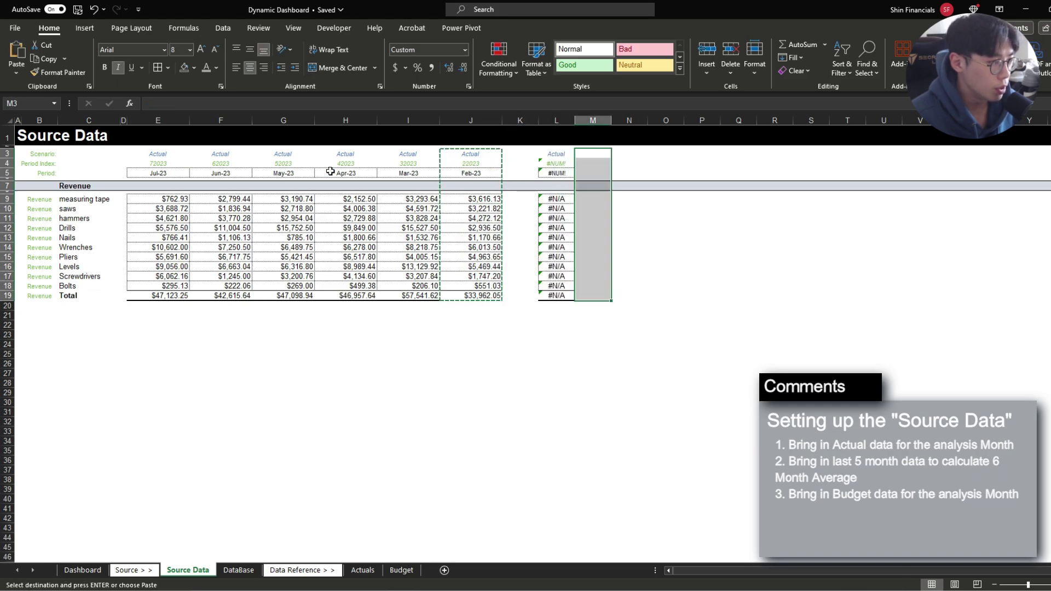
Step: Change the scenario in L3 to Budget
key("Left")
key("Escape")
type("Budget")
key("Return")
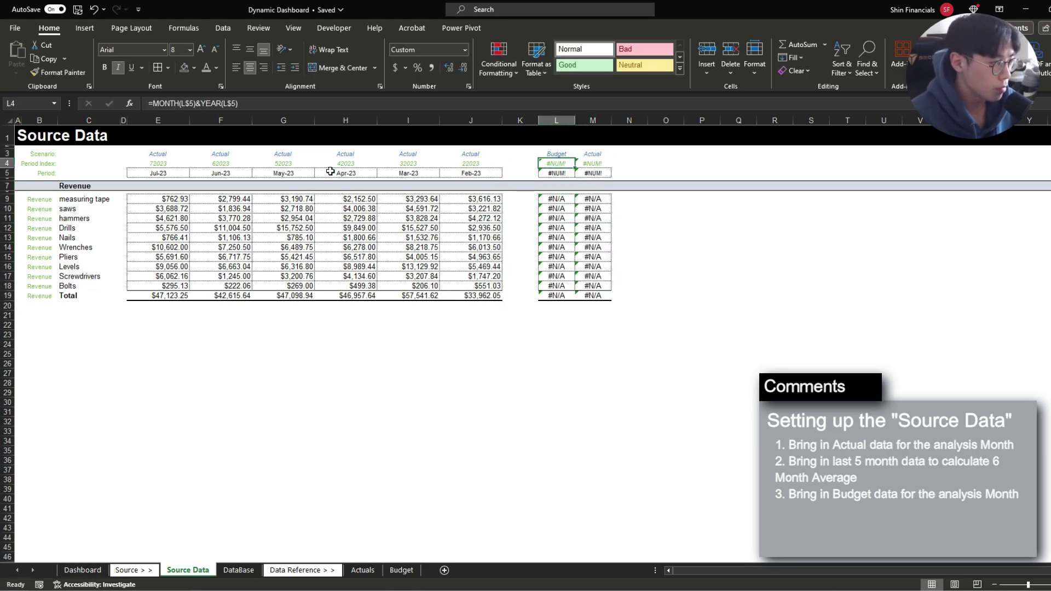
Step: Link the period in L5 to the dashboard's selected period with =Dashboard!$G$3
key("Down")
type("=")
key("ctrl+Page_Up")
key("ctrl+Page_Up")
key("Down")
key("Right")
key("Right")
key("Right")
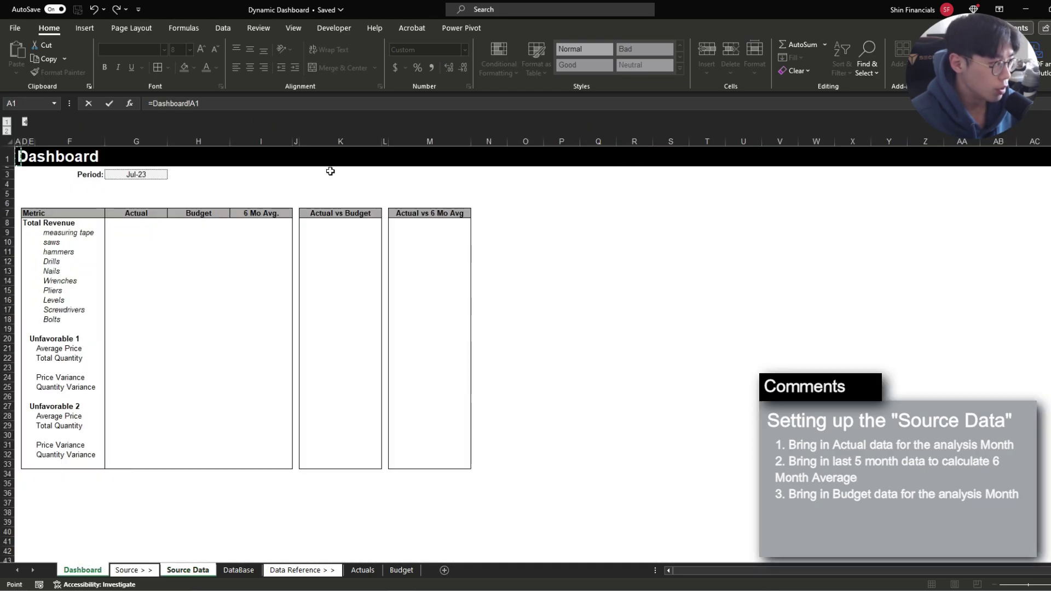
key("Right")
key("Down")
key("F4")
key("Return")
key("Up")
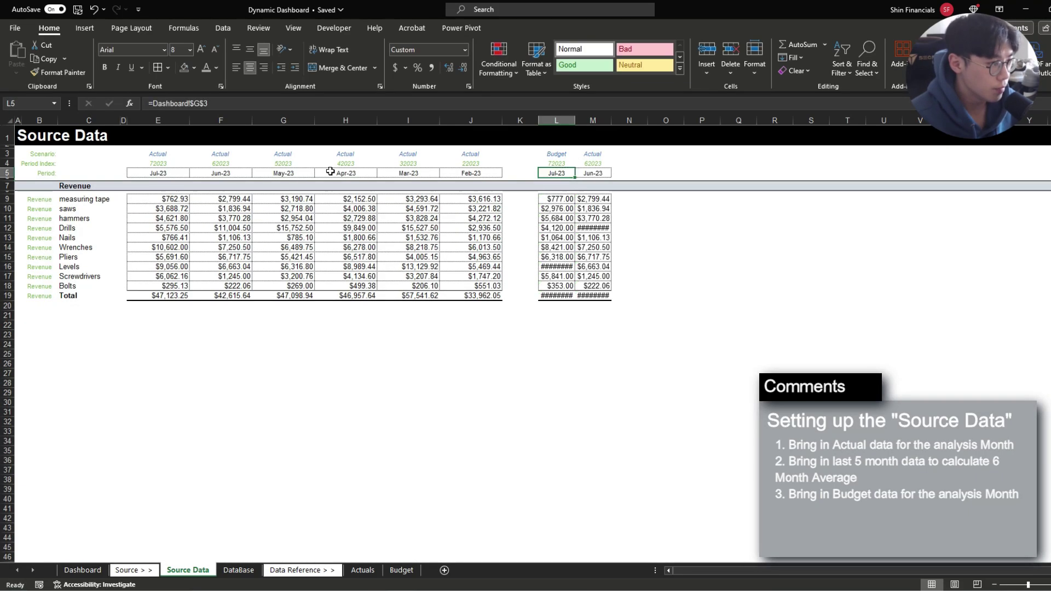
Step: Autofit column L to the budget revenue values in L9:L19
key("Down")
key("Down")
key("Down")
key("ctrl+shift+Down")
key("alt+h")
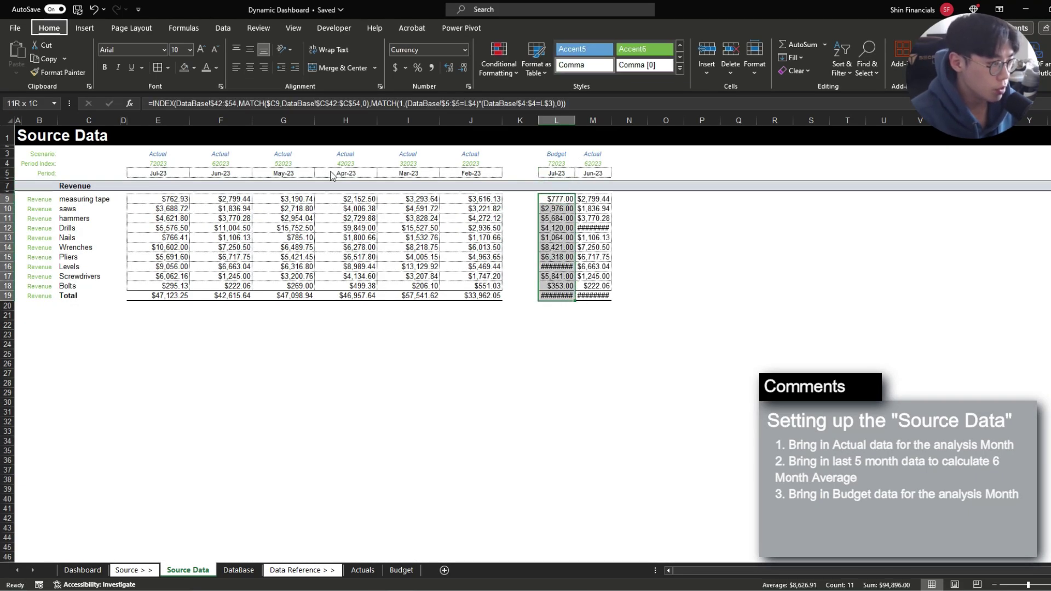
key("o")
key("i")
left_click(53, 154)
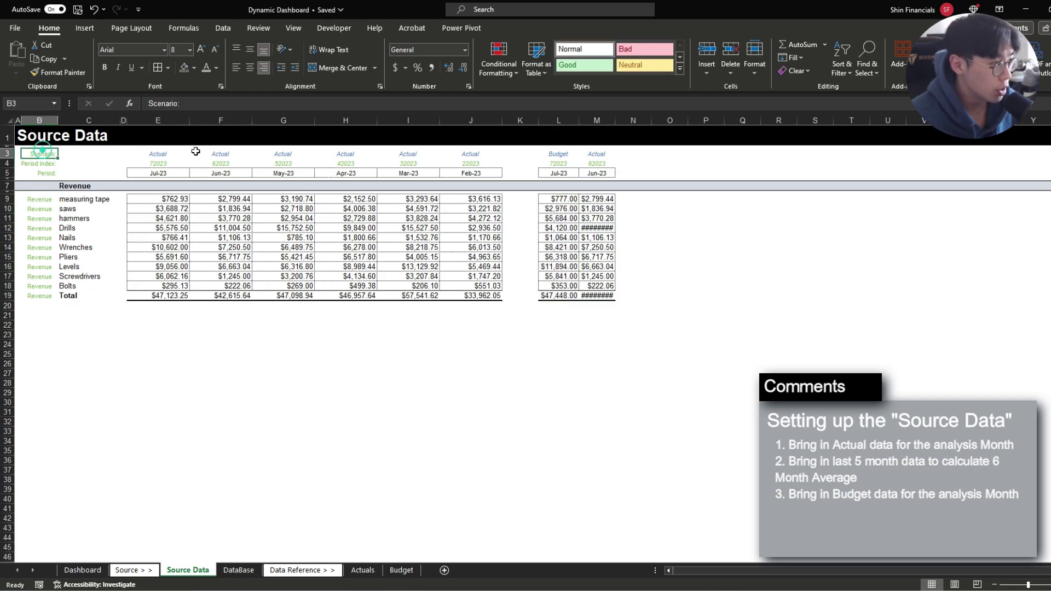
left_click(184, 152)
left_click(238, 151)
left_click(559, 154)
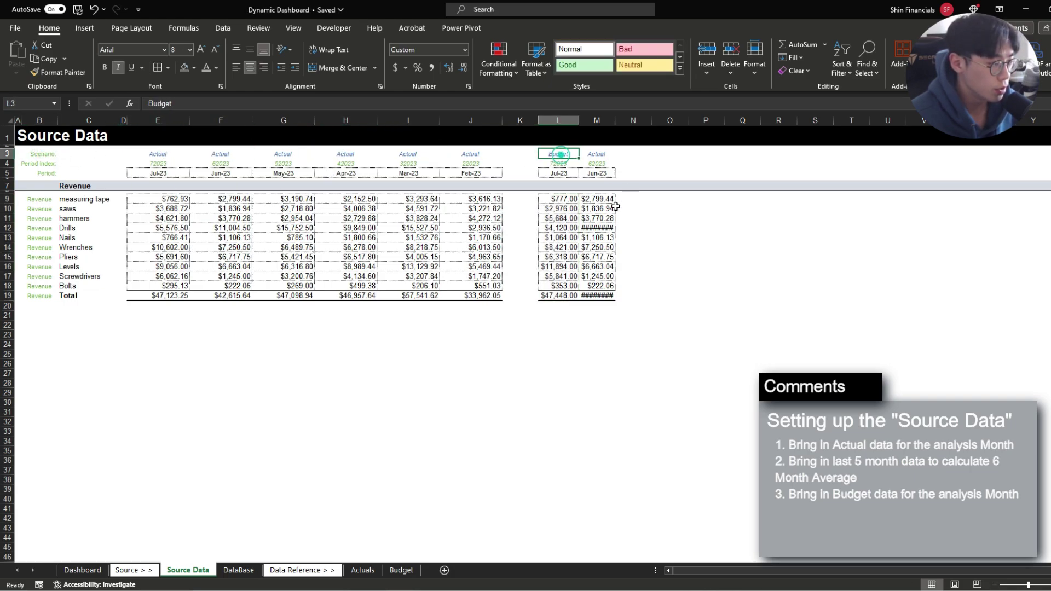
left_click_drag(559, 198, 560, 294)
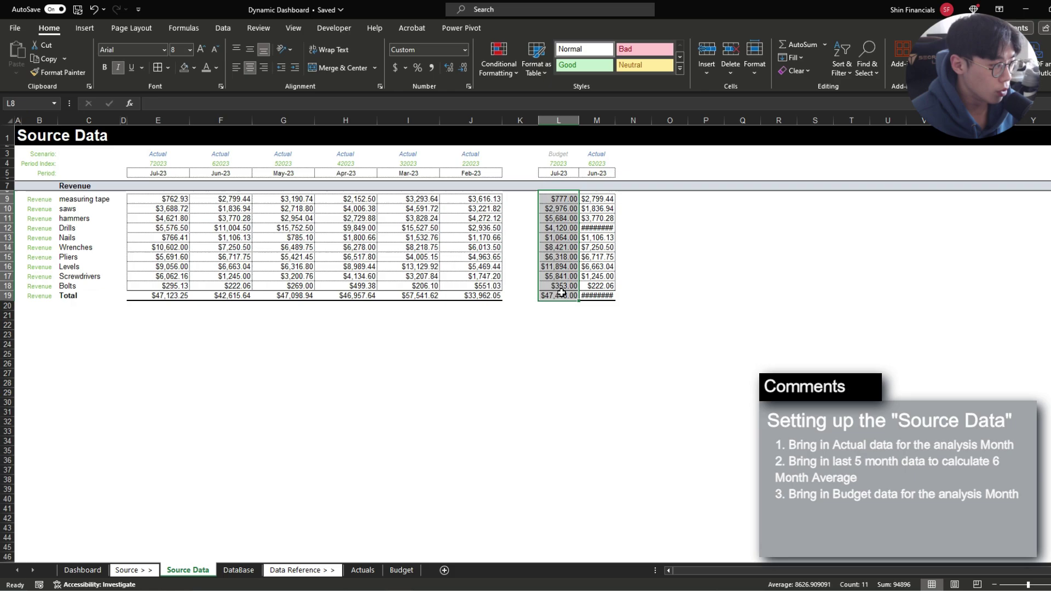
Step: Examine the July actual revenue in column E against the budget in column L and the copied column M
left_click(560, 294)
left_click(167, 296)
left_click(159, 199)
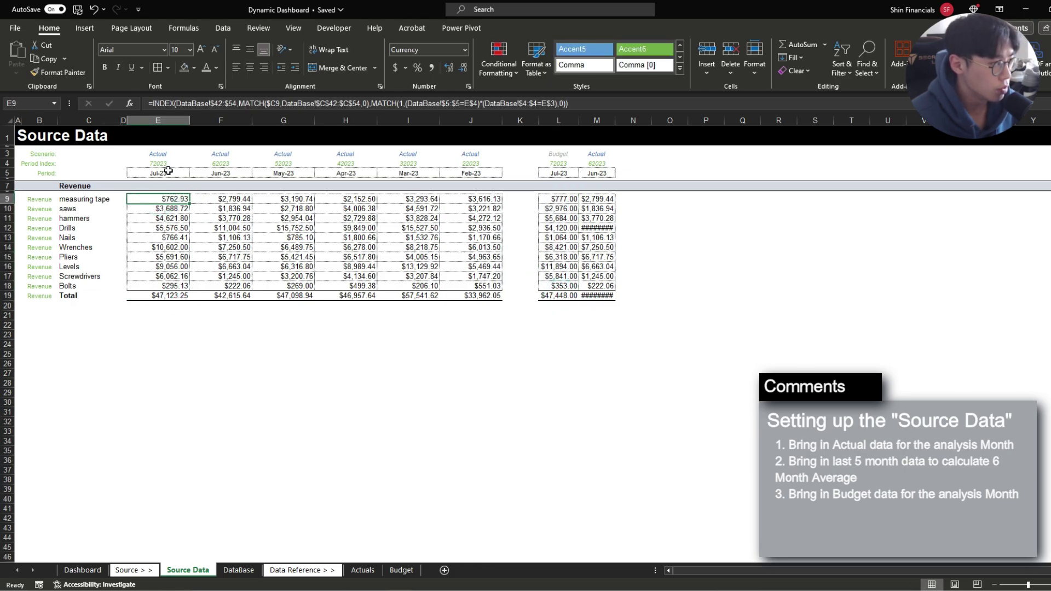
left_click_drag(163, 152, 169, 232)
left_click_drag(571, 153, 570, 199)
left_click(569, 199)
left_click_drag(559, 150, 559, 199)
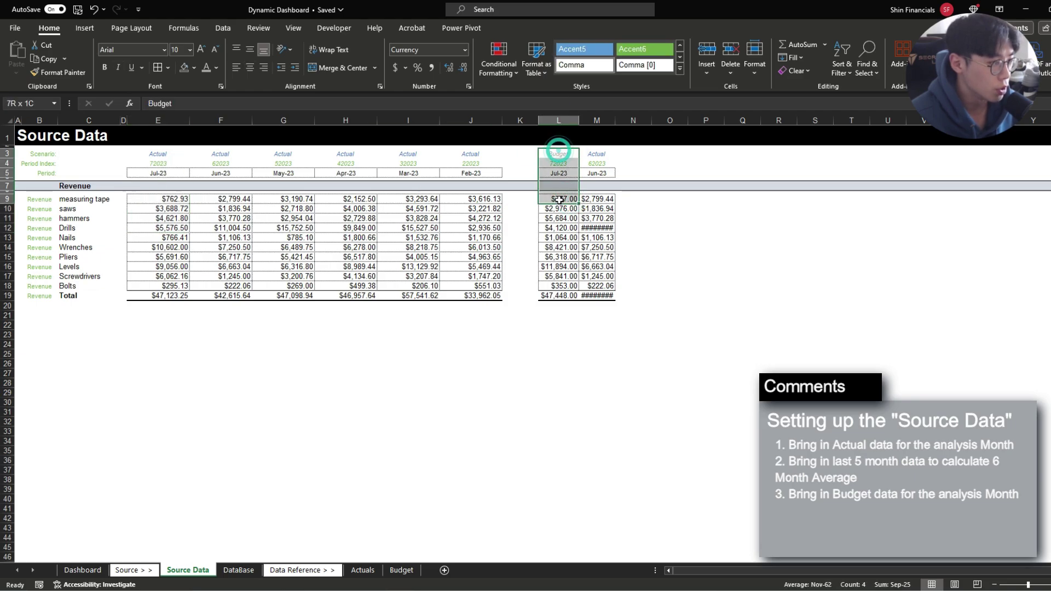
left_click_drag(597, 155, 598, 256)
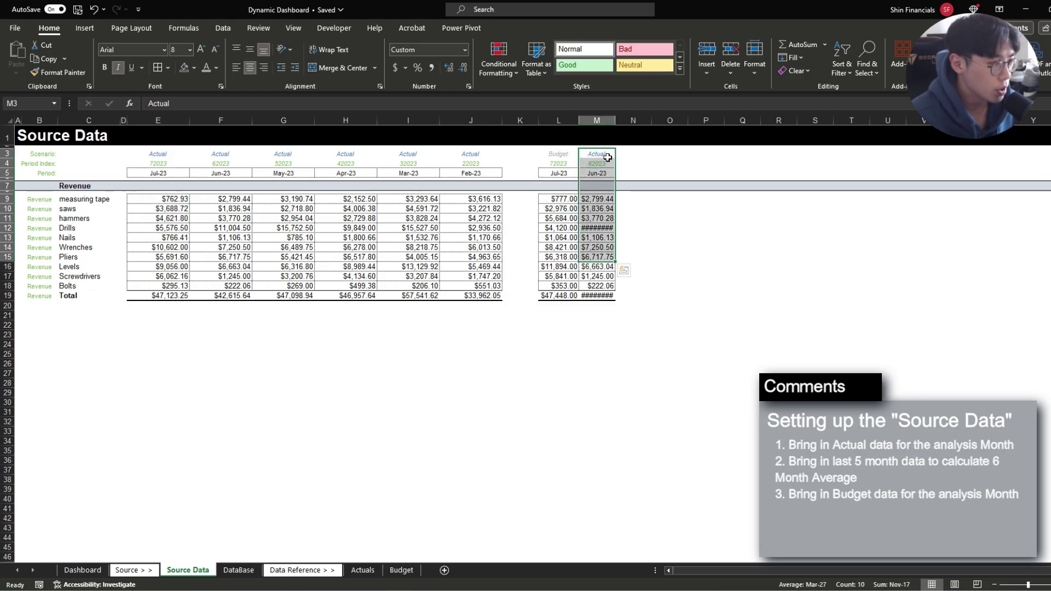
Step: Label M4 "6 Mo Avg" and M5 "6 Month Average", and enter =AVERAGE($E9:$J9) in M9
left_click(607, 158)
type("=avera")
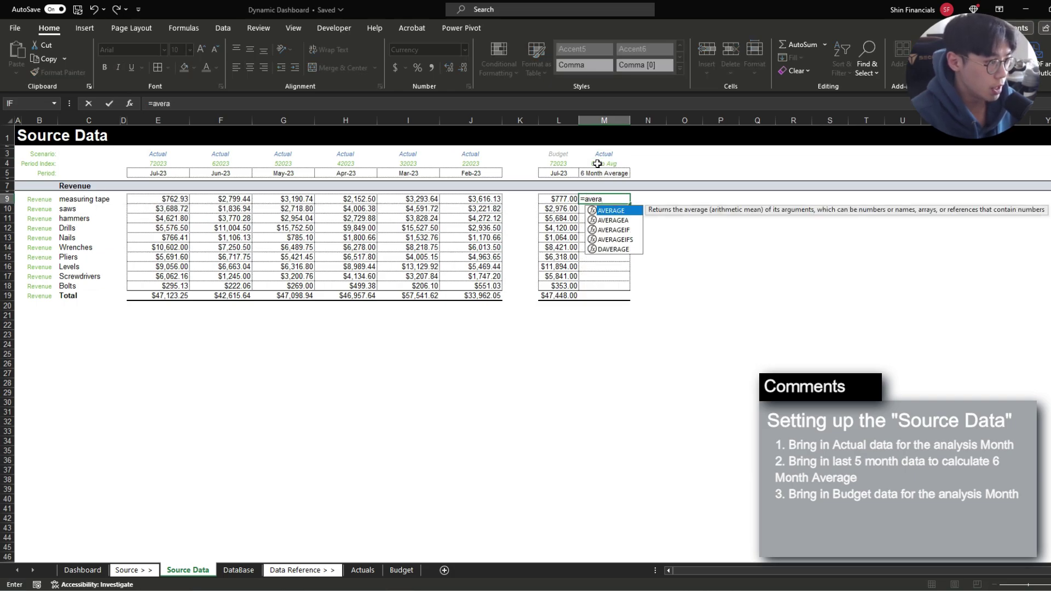
type("ge(")
key("ctrl+Left")
key("ctrl+Left")
key("ctrl+shift+Left")
key("F4")
key("F4")
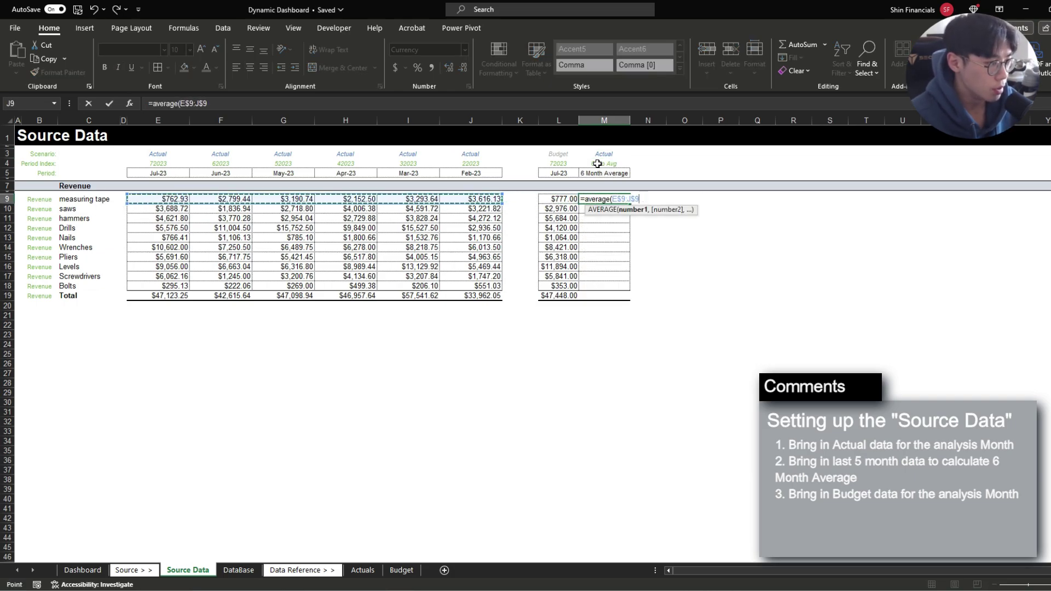
key("F4")
key("Return")
Step: Copy the six-month average formula from M9 down through M18
key("Up")
key("ctrl+c")
key("Left")
key("ctrl+Down")
key("Right")
key("Up")
key("ctrl+shift+Up")
key("ctrl+v")
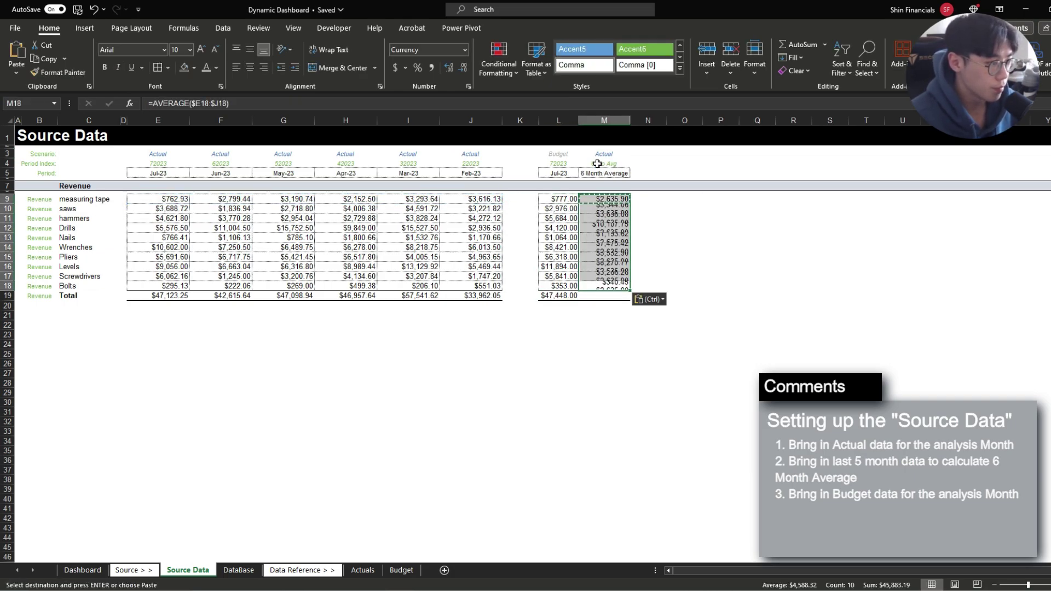
key("Escape")
Step: Total the six-month averages in M19 with =SUM(M9:M18)
key("Down")
key("alt+equal")
key("Return")
key("Up")
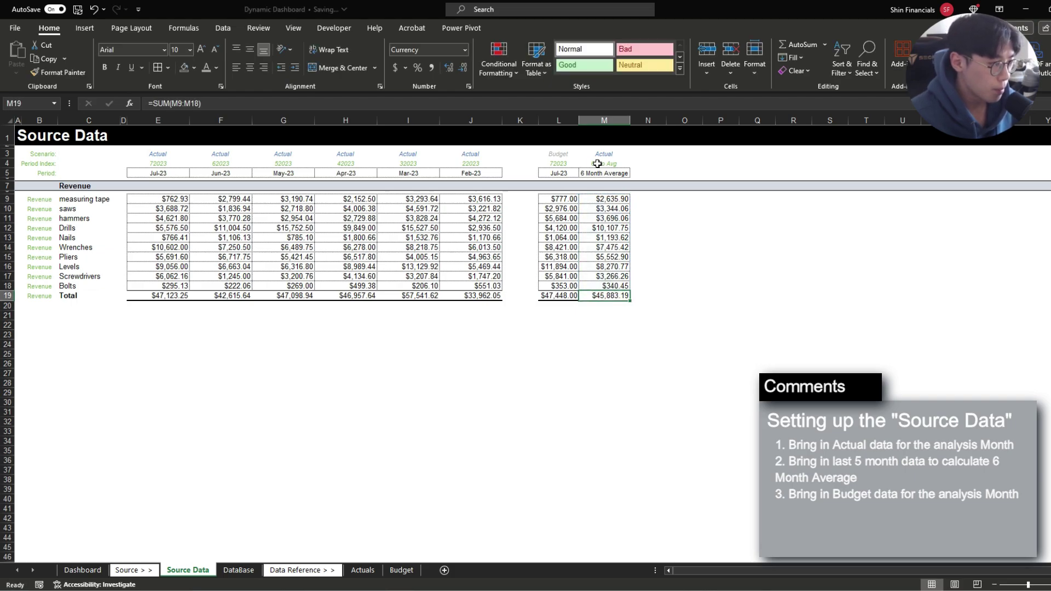
Step: Set the width of the blank spacer column K to 1
left_click_drag(553, 200, 557, 247)
left_click(525, 210)
key("alt+h")
type("ow")
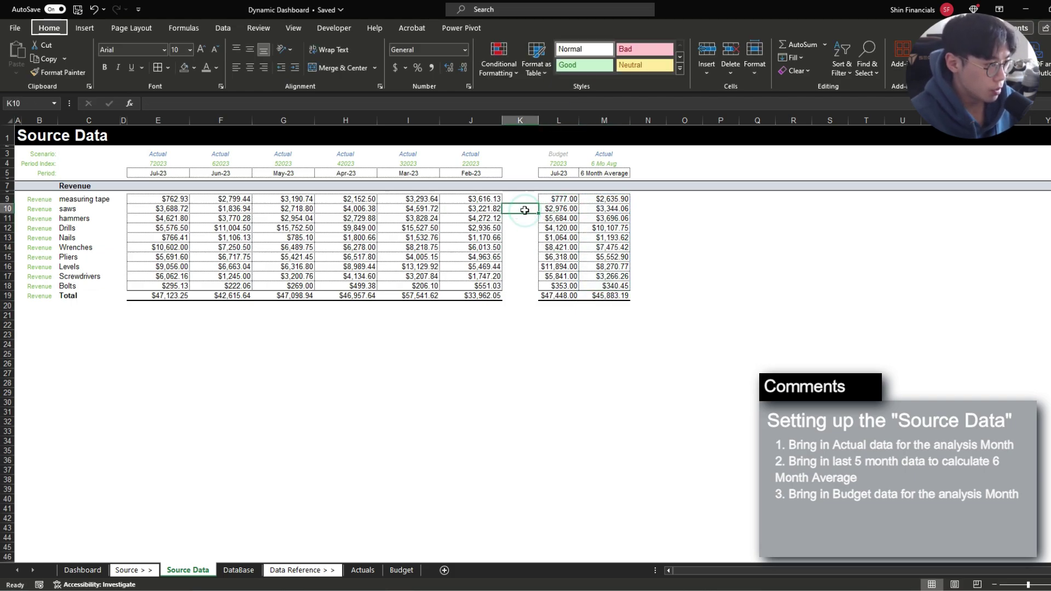
type("1")
key("Return")
key("Left")
key("Left")
key("Up")
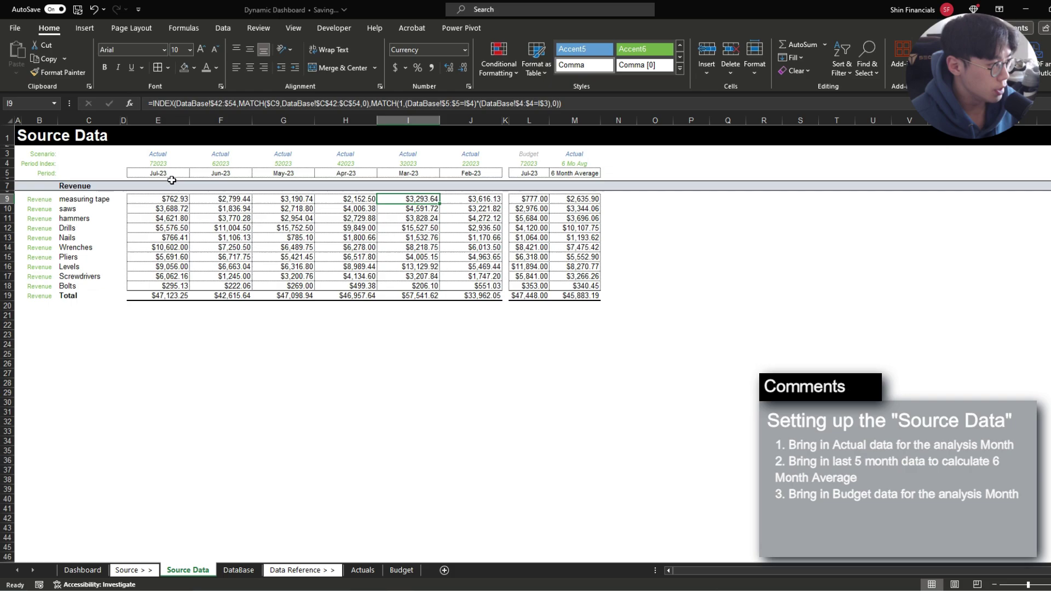
Step: Test the dynamic links by setting the Dashboard period to Sep-23, and return to Source Data
left_click_drag(26, 135, 600, 300)
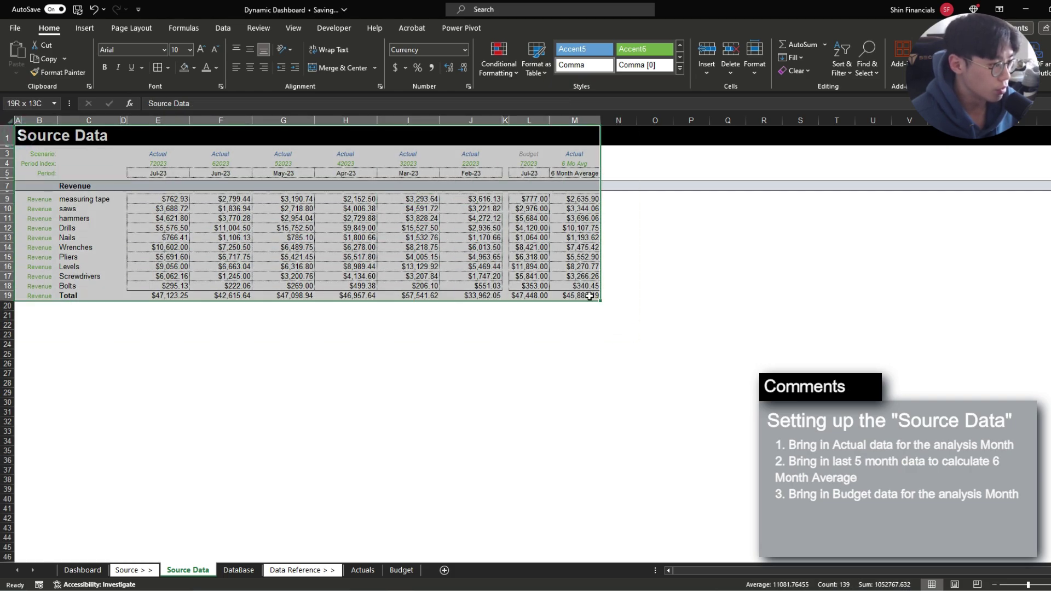
left_click(82, 570)
left_click(187, 570)
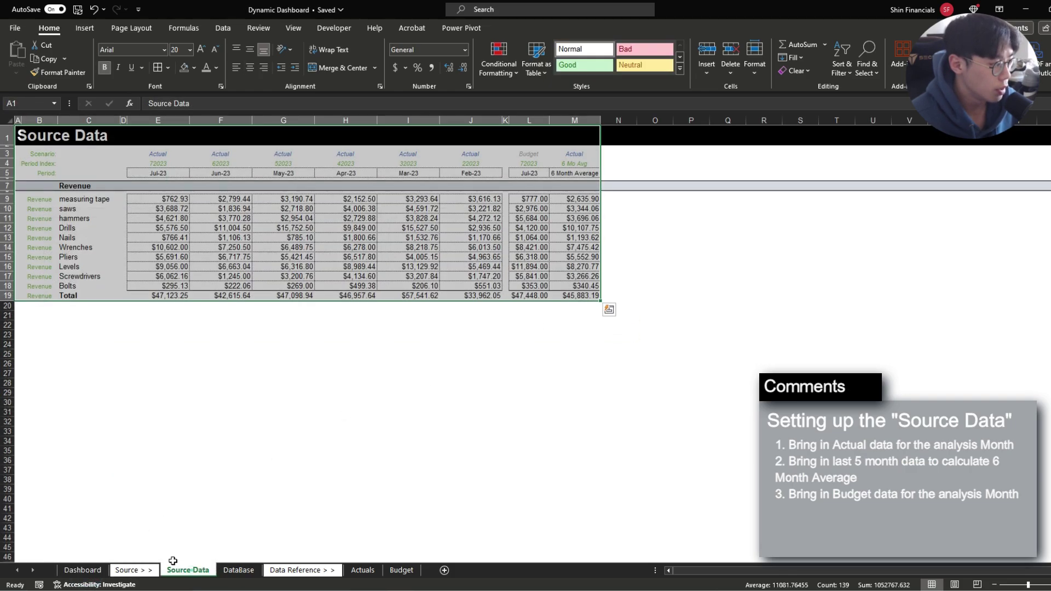
left_click(77, 569)
left_click(172, 174)
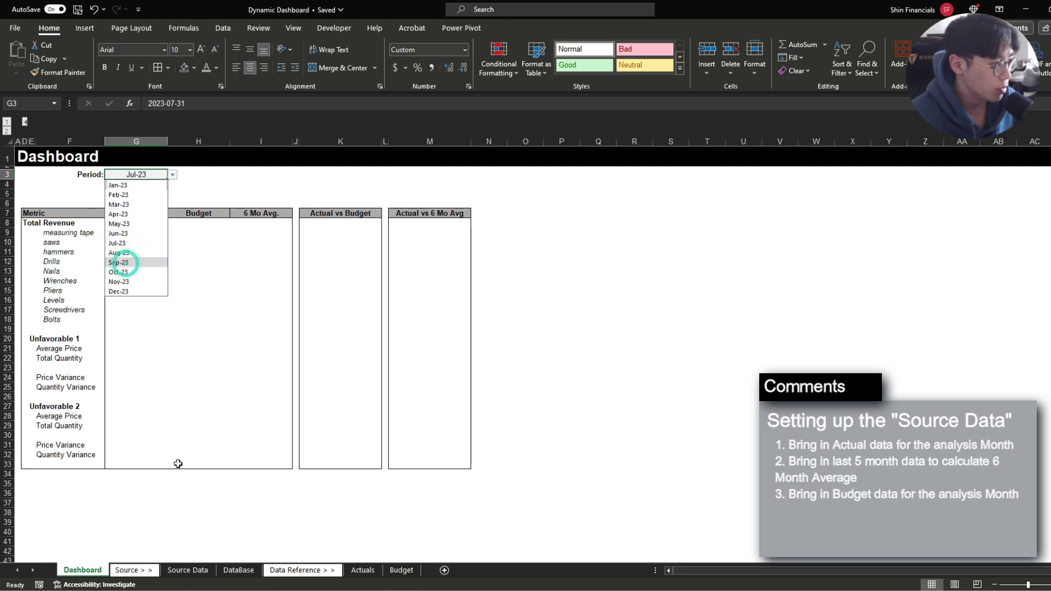
left_click(119, 263)
left_click(196, 268)
left_click(187, 569)
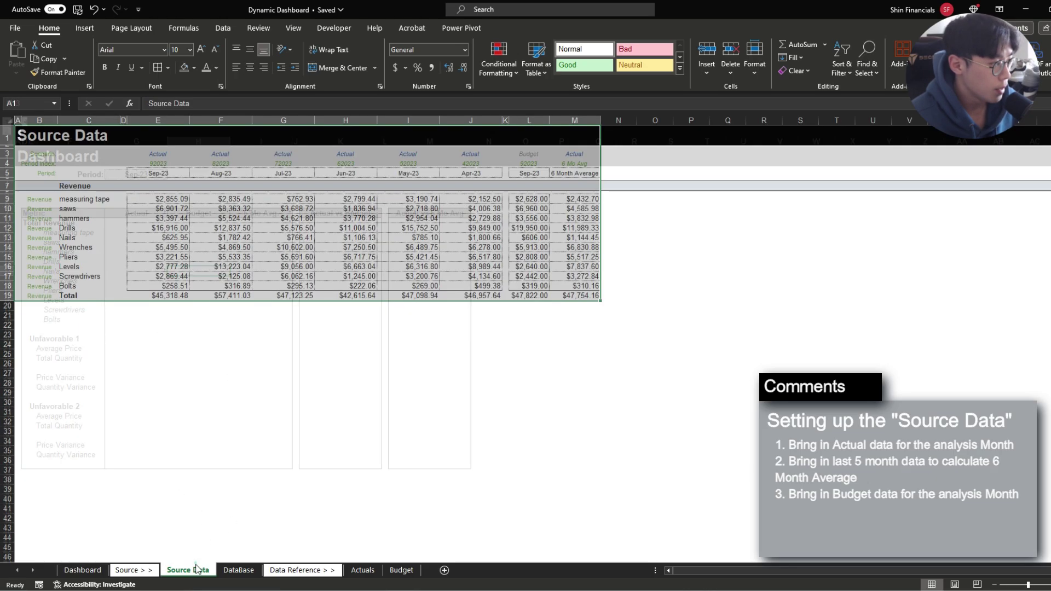
Step: Examine the Source Data period headers, actual revenue, prior months and budget column for the Sep-23 selection
left_click_drag(164, 176, 457, 174)
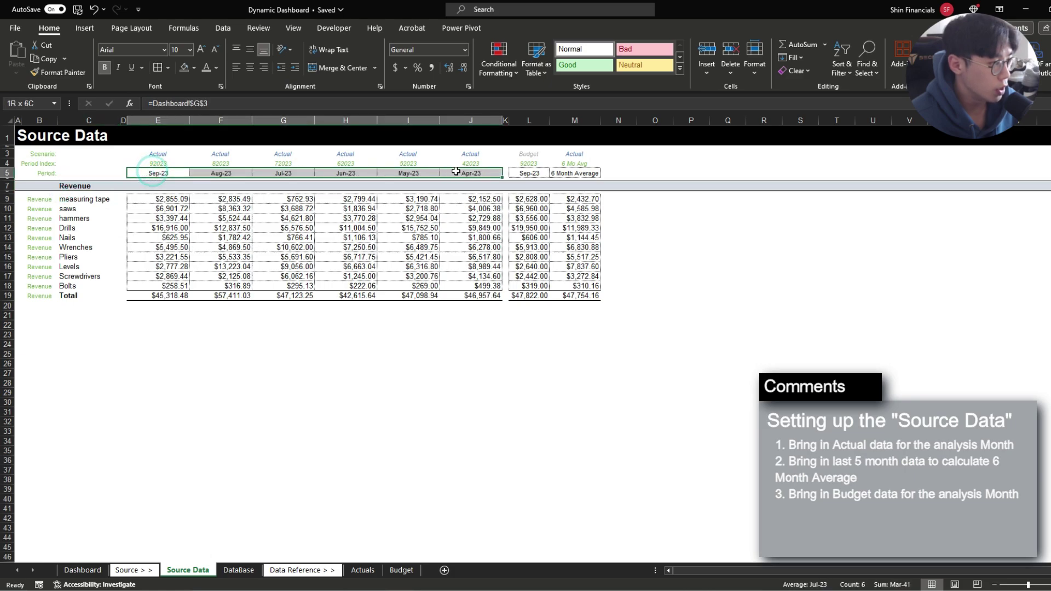
left_click_drag(165, 174, 431, 297)
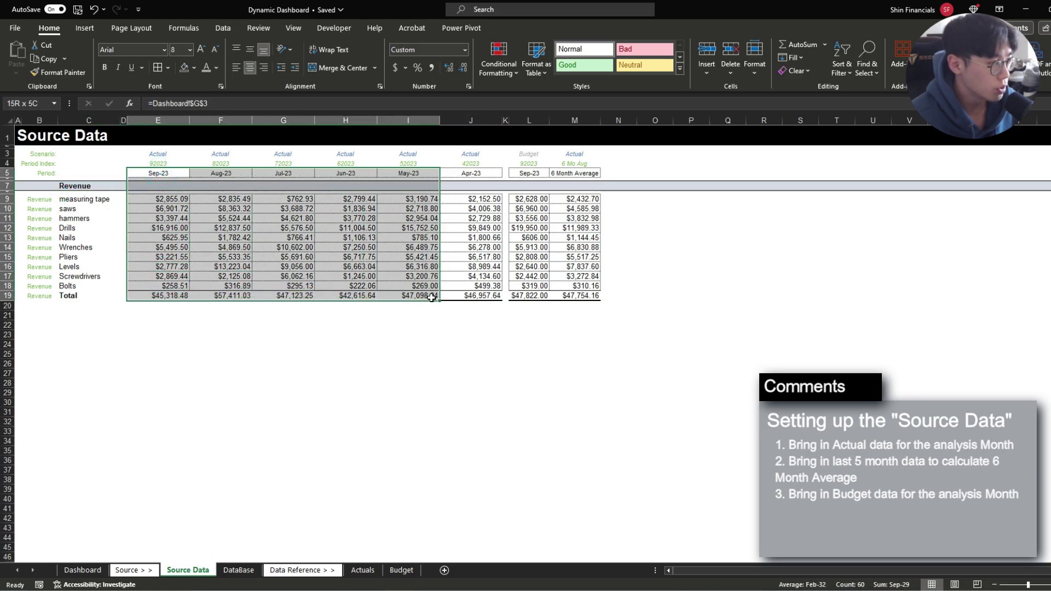
left_click(155, 175)
left_click_drag(164, 200, 160, 296)
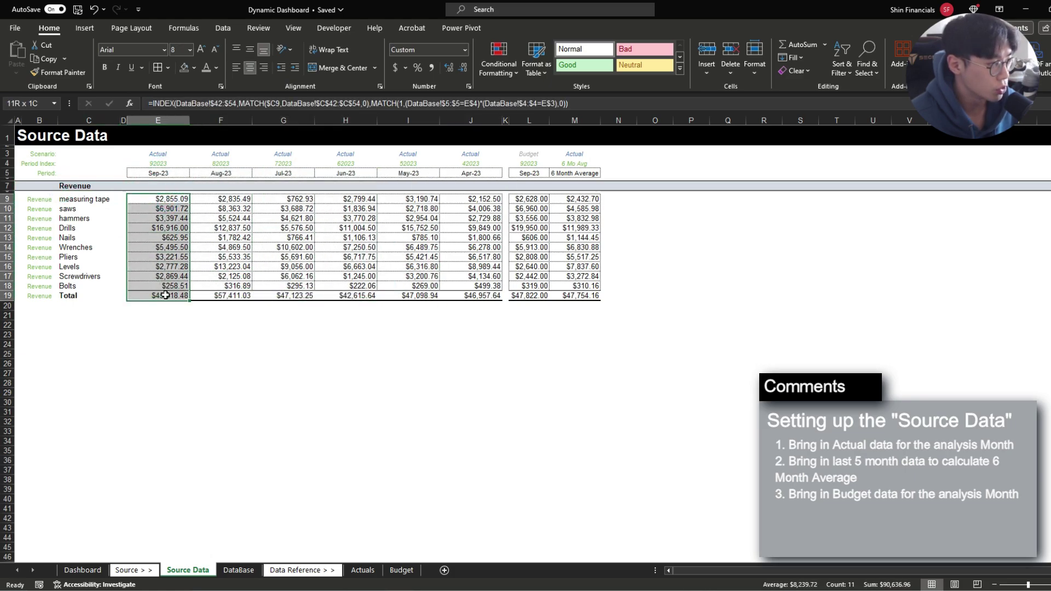
left_click_drag(221, 173, 463, 174)
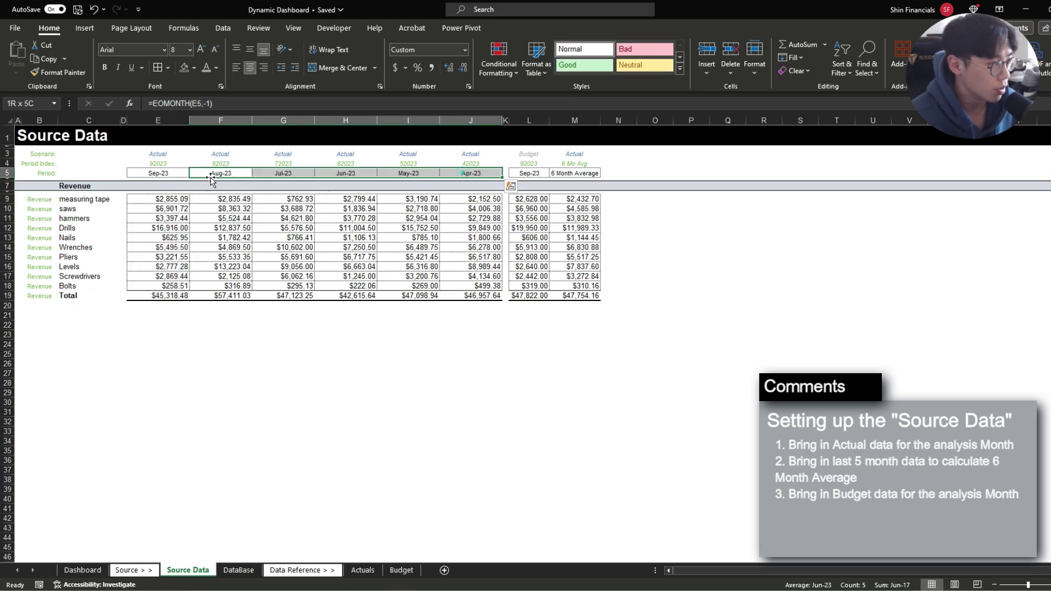
left_click(160, 173)
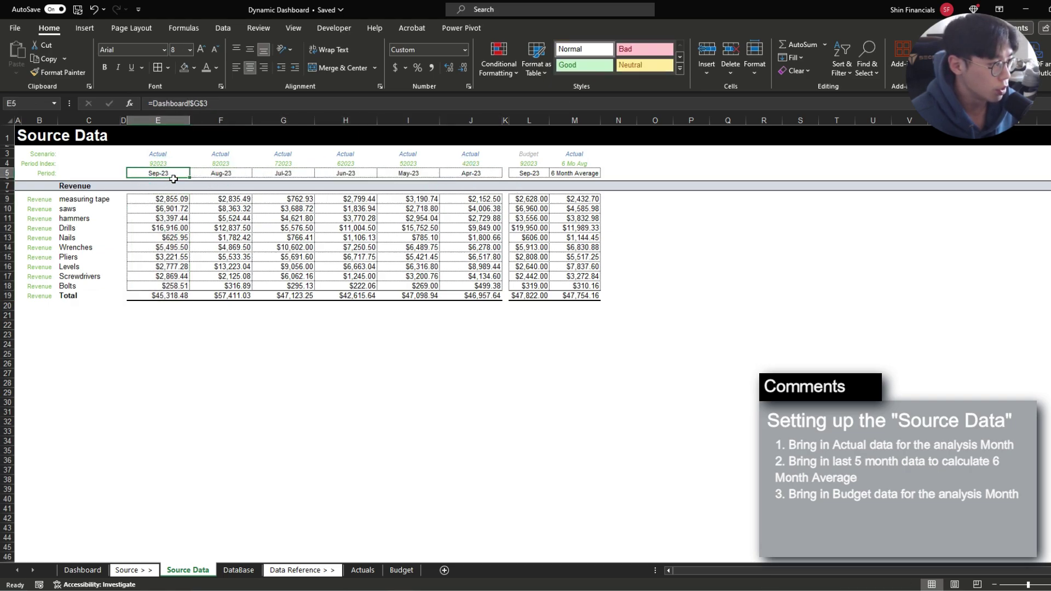
left_click_drag(525, 155, 534, 296)
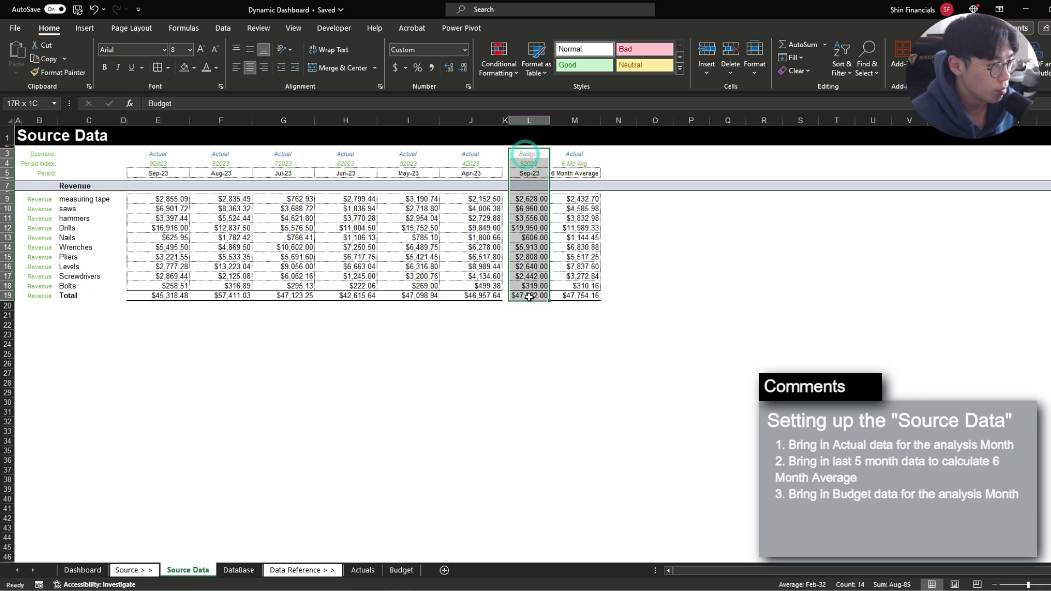
Step: Match column L's width to column M by pasting only the column width
left_click(527, 174)
key("Right")
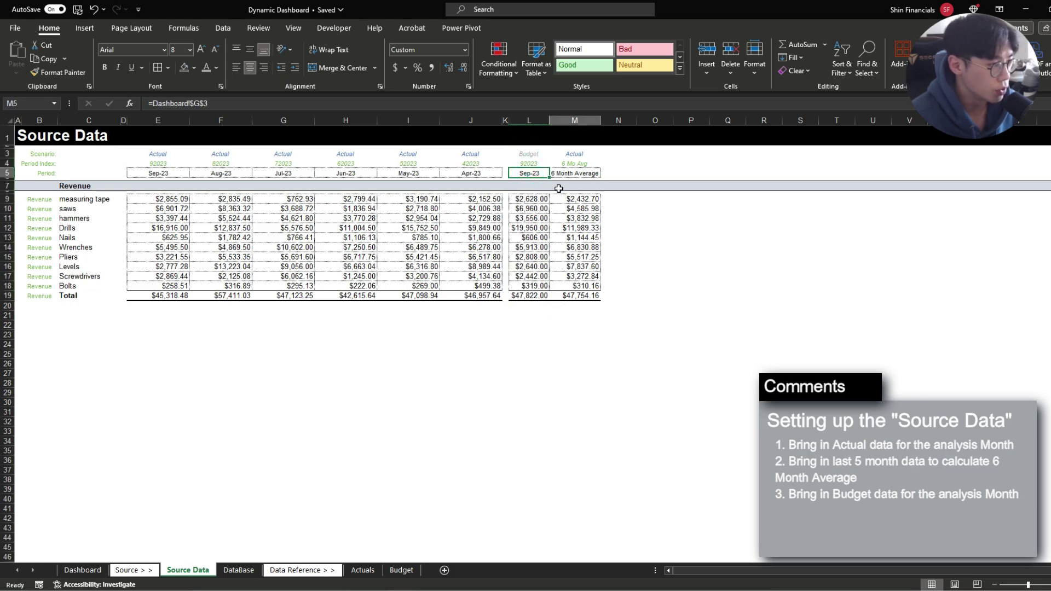
key("ctrl+c")
key("Left")
key("alt+v")
key("Escape")
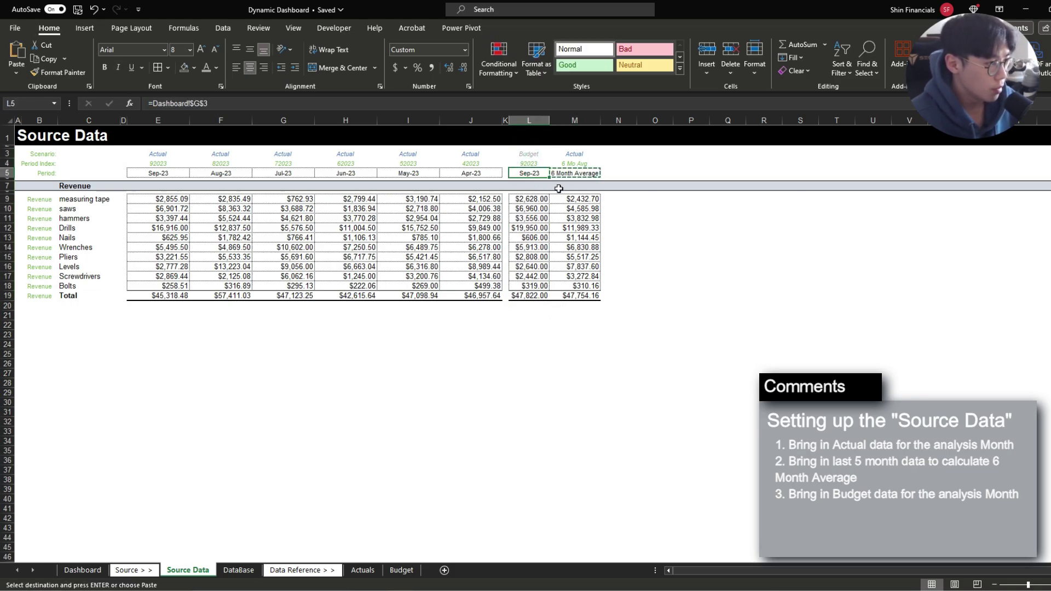
key("ctrl+alt+v")
key("w")
key("Return")
key("Right")
key("Escape")
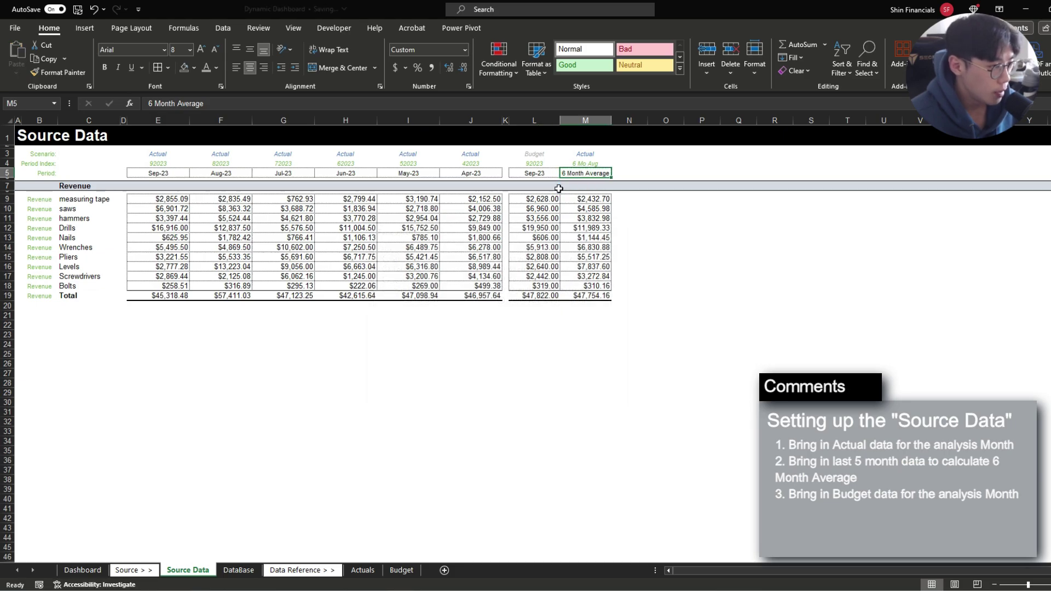
Step: Set the Dashboard period back to Jul-23
left_click_drag(157, 173, 471, 173)
left_click_drag(592, 172, 596, 289)
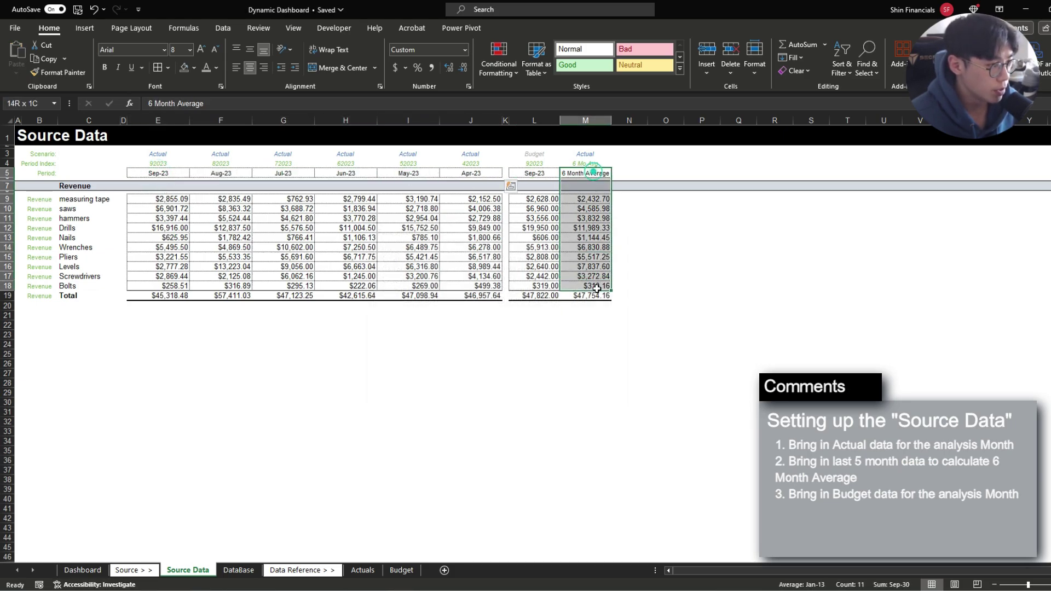
left_click(158, 201)
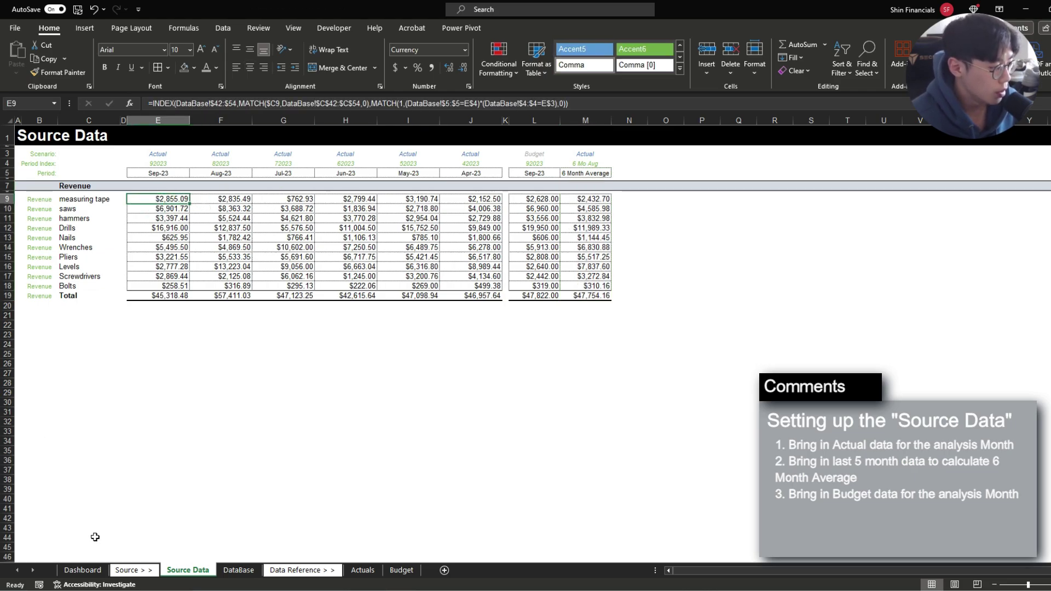
left_click(83, 570)
left_click(137, 174)
left_click(173, 174)
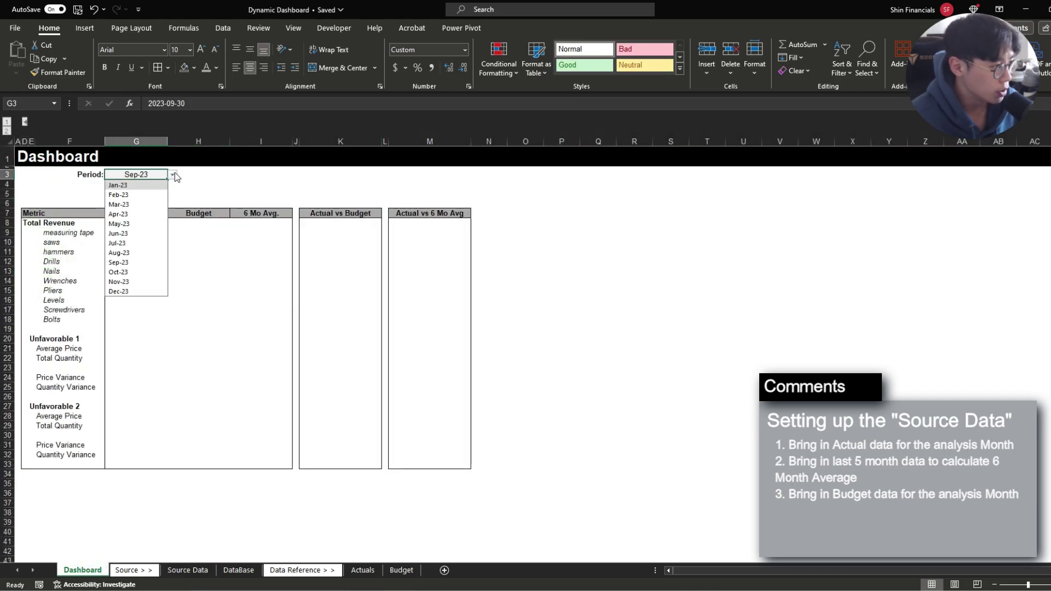
left_click(117, 243)
left_click(225, 241)
left_click(195, 570)
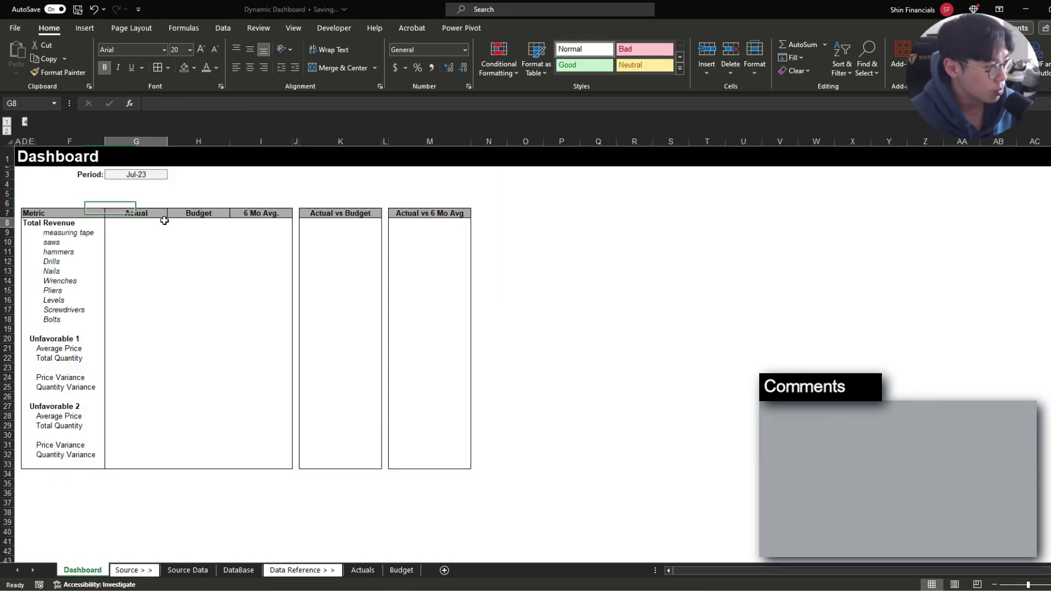
Step: Expand the grouped Index and Metric columns B:C on the Dashboard and review their entries
left_click(164, 221)
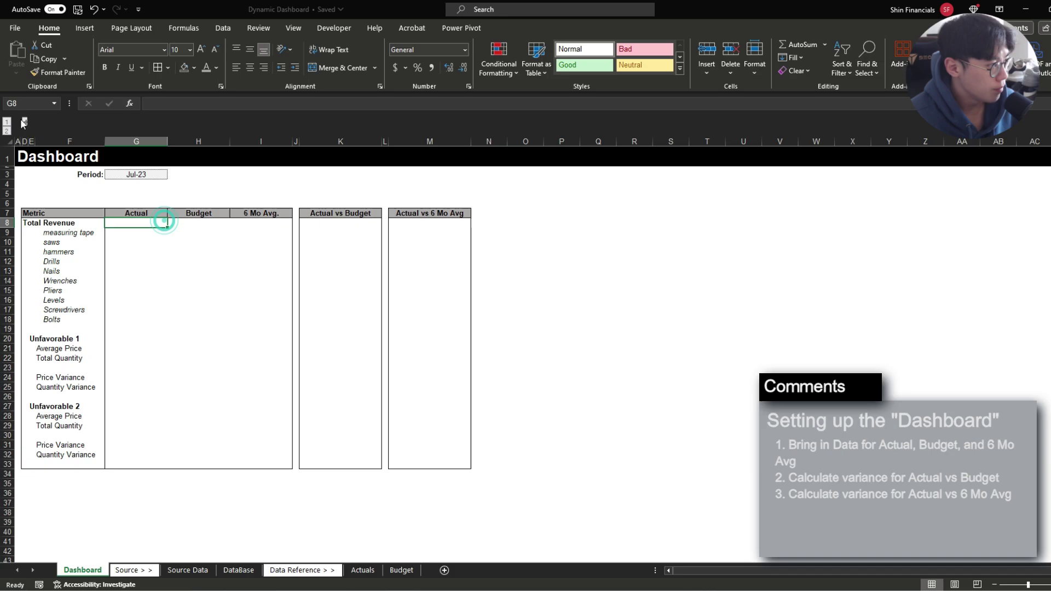
left_click(25, 120)
left_click_drag(52, 214, 112, 318)
left_click(111, 318)
left_click_drag(112, 213, 112, 319)
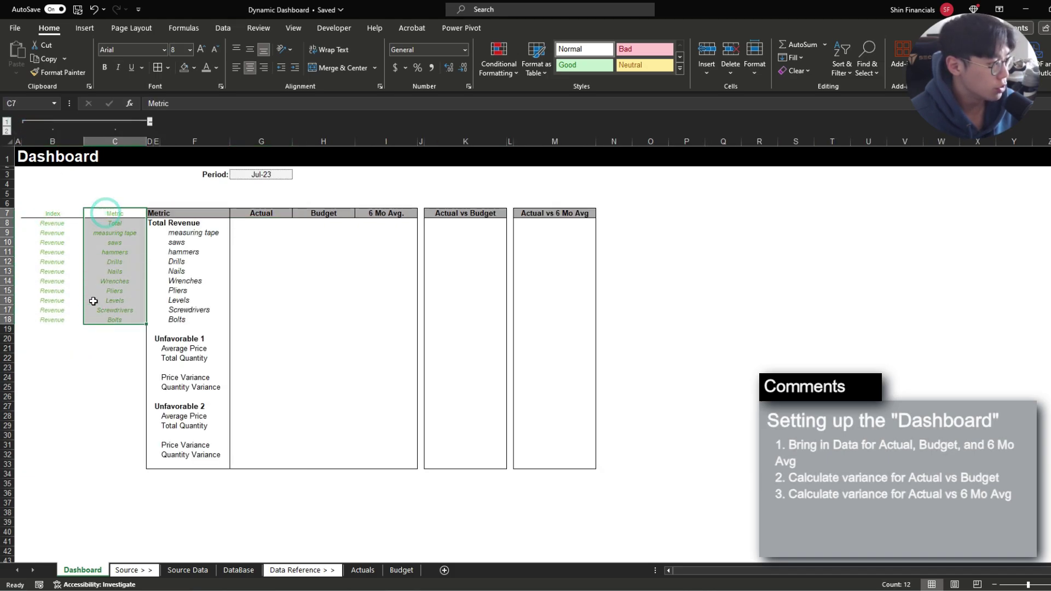
left_click_drag(47, 218, 52, 320)
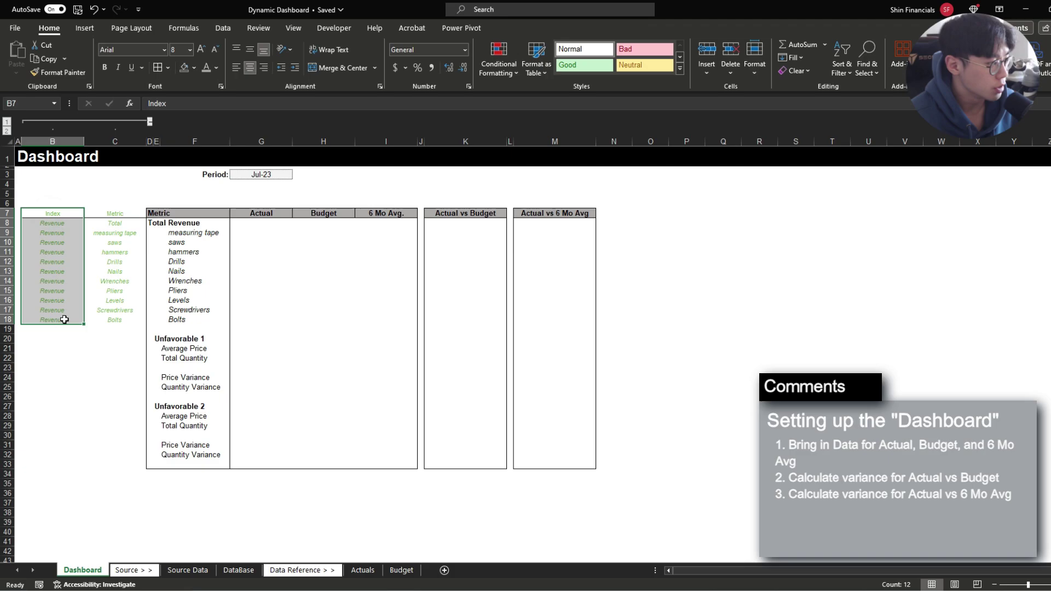
Step: Compare the Dashboard's metric labels with its index columns and the item names in Source Data C9:C18
left_click(201, 258)
left_click_drag(152, 224, 184, 454)
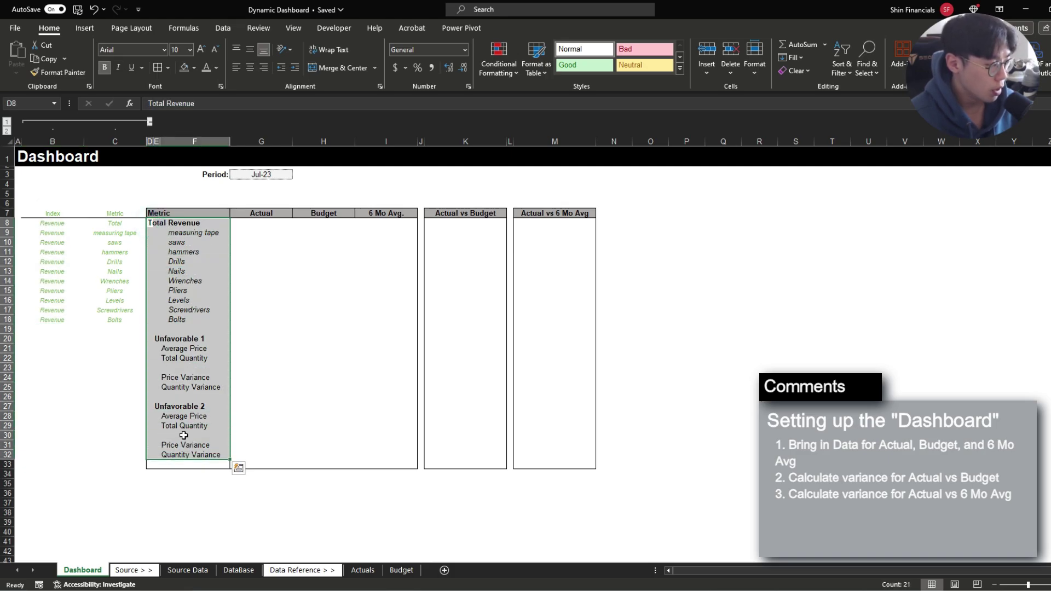
left_click_drag(57, 223, 112, 320)
left_click(186, 232)
left_click(180, 242)
left_click(184, 273)
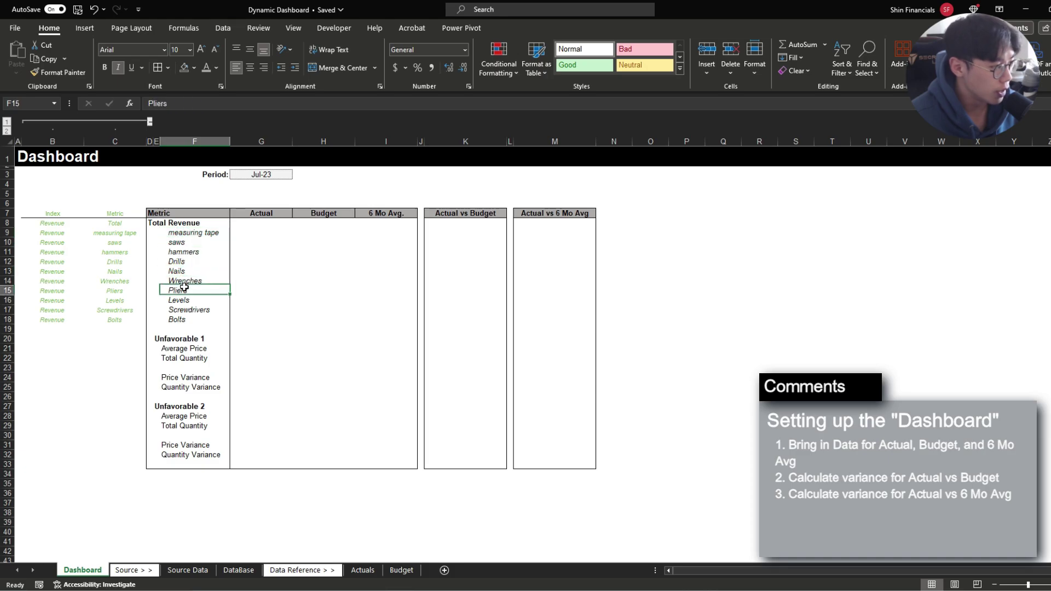
left_click(197, 309)
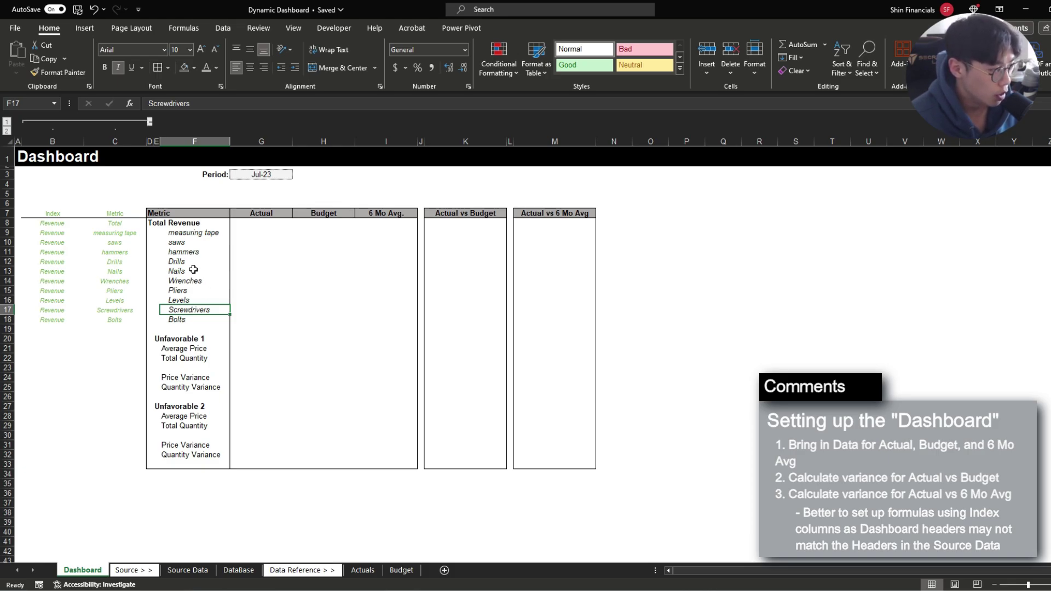
left_click_drag(182, 237, 188, 313)
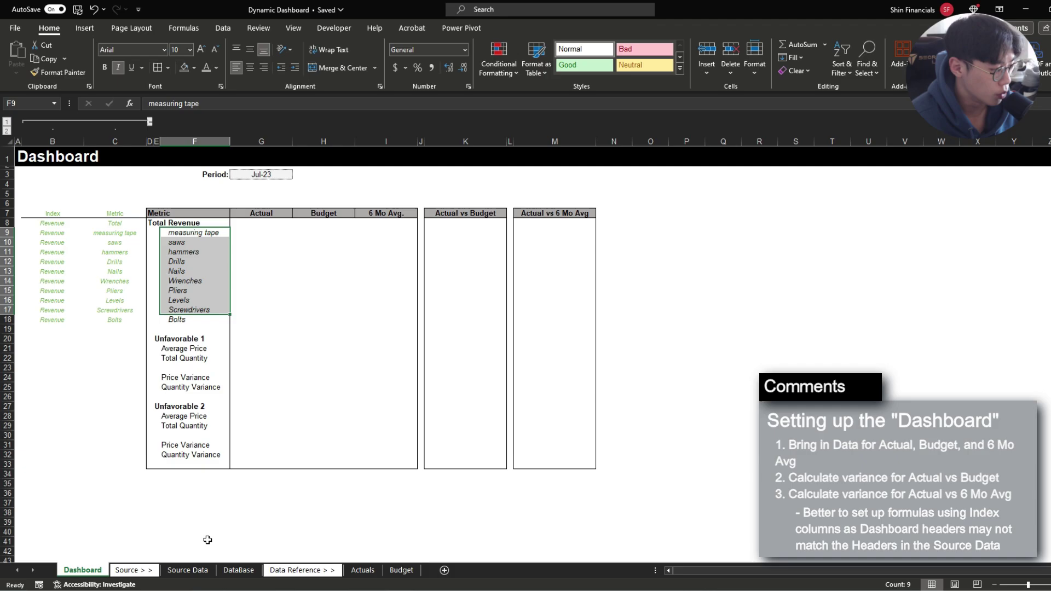
left_click(187, 570)
left_click_drag(76, 199, 87, 289)
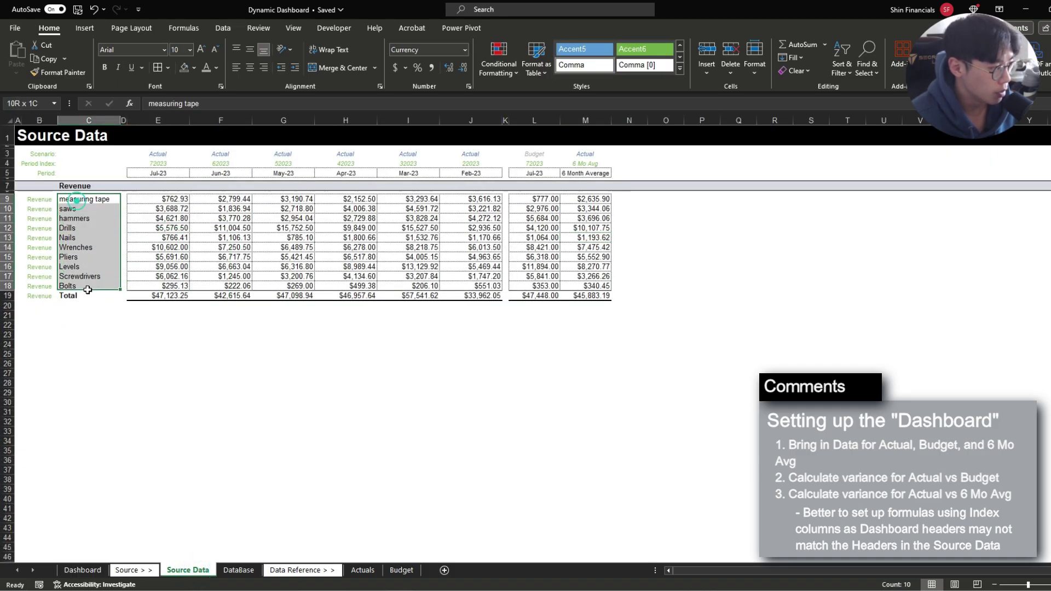
left_click(82, 569)
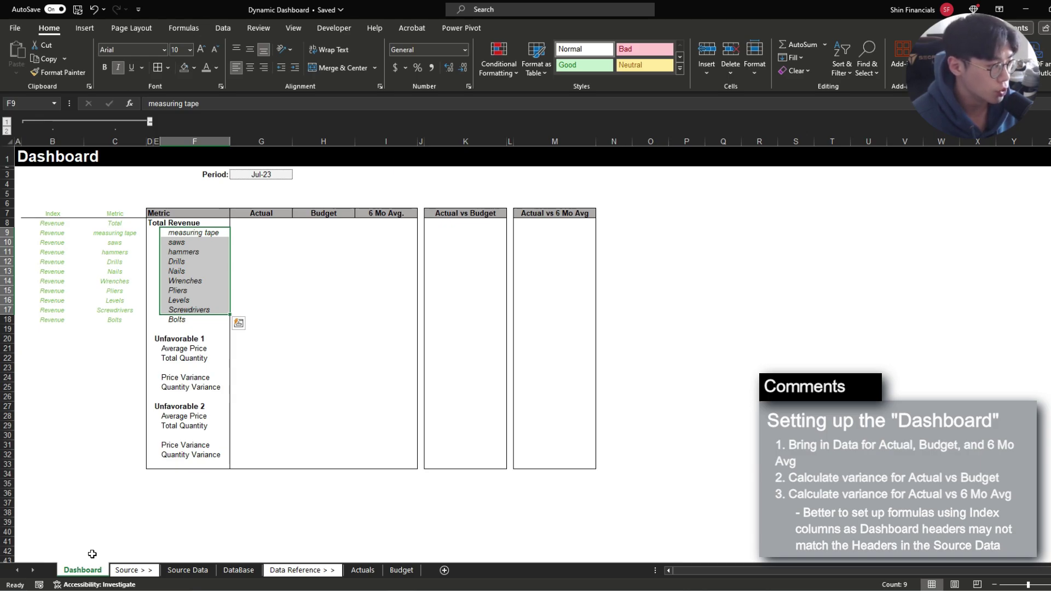
Step: Start a SUMIFS formula in the Dashboard's Actual cell G9 with 'Source Data'!$E:$E as the sum range
left_click_drag(155, 215, 569, 460)
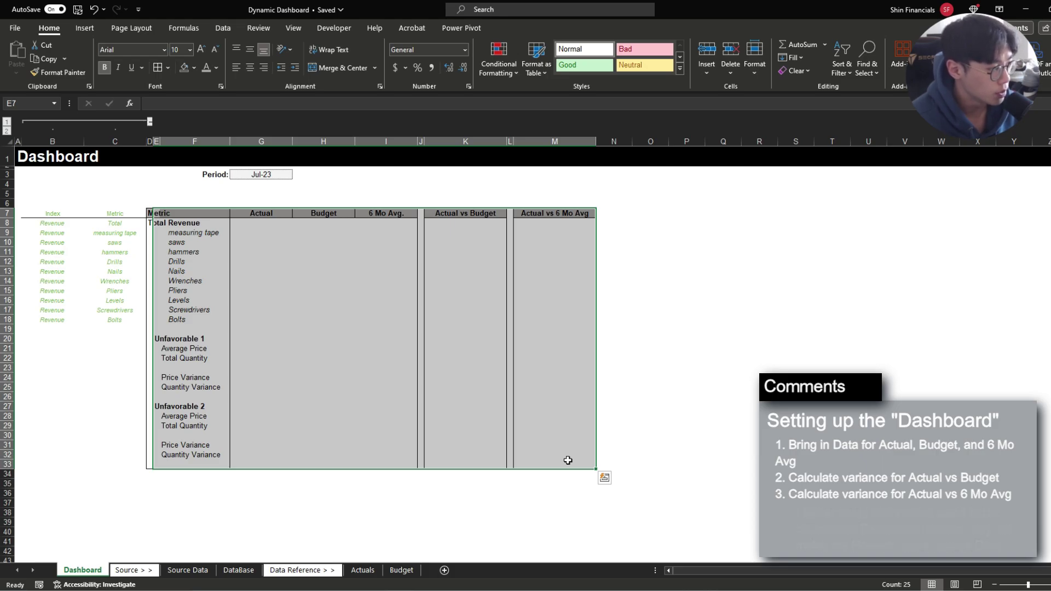
left_click(263, 233)
type("=")
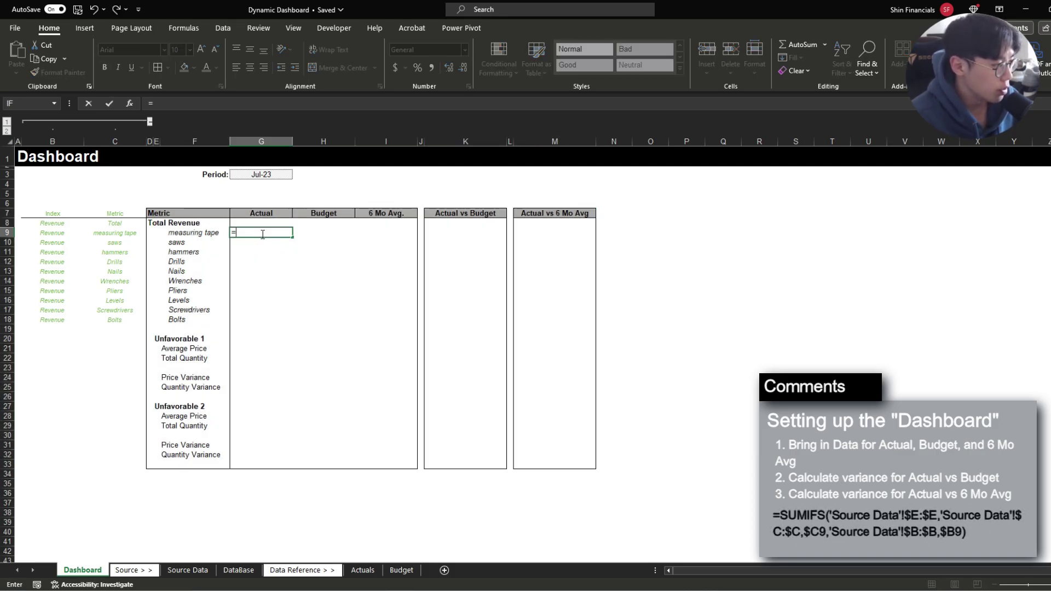
type("sumifs")
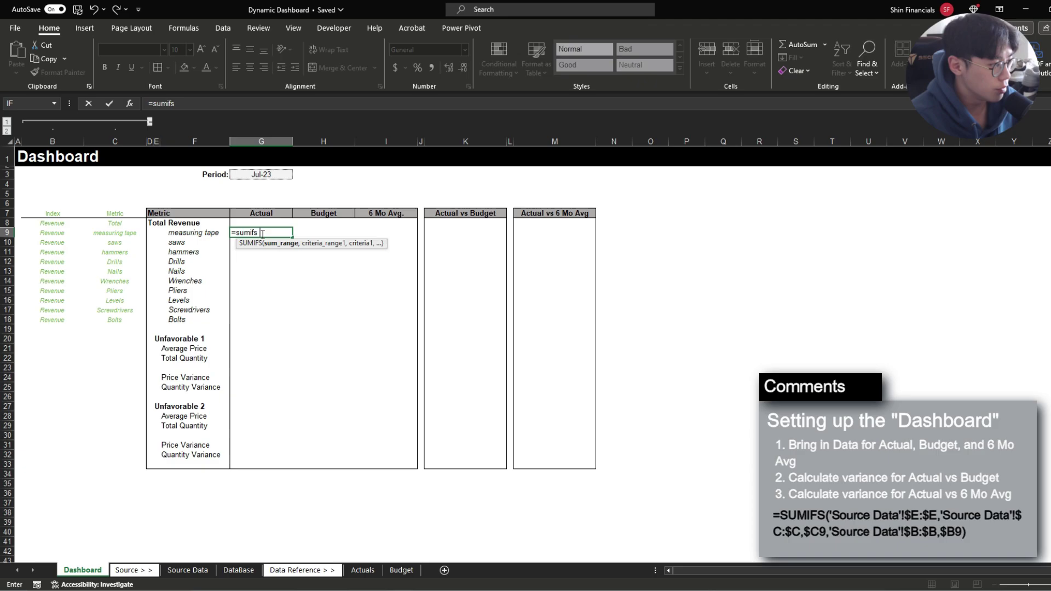
key("ctrl+Page_Down")
key("ctrl+Page_Down")
key("Down")
key("Down")
key("Right")
key("Right")
key("Right")
key("Right")
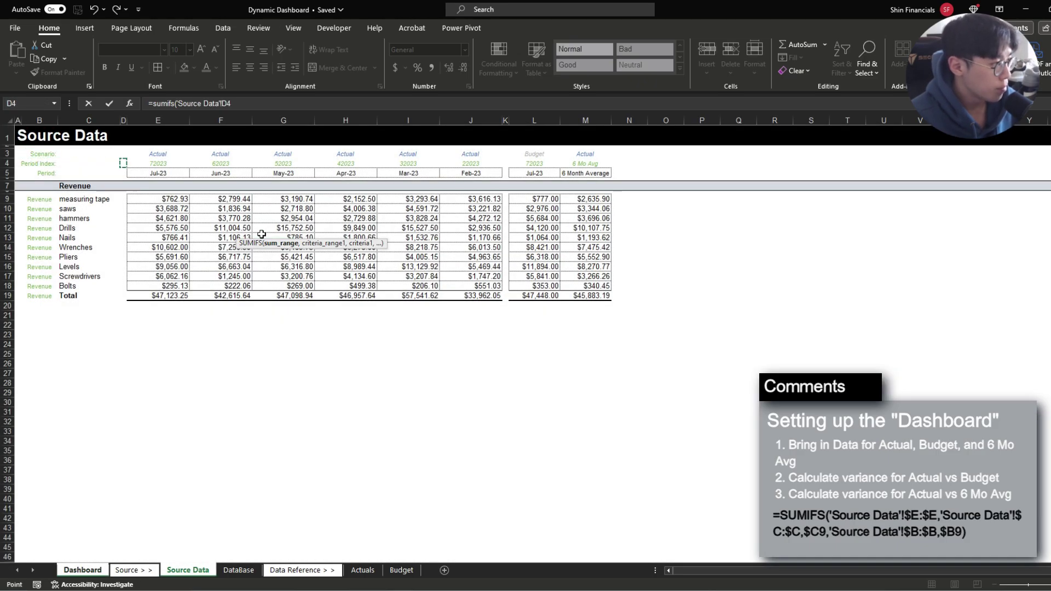
key("Left")
key("ctrl+space")
key("F4")
type(",")
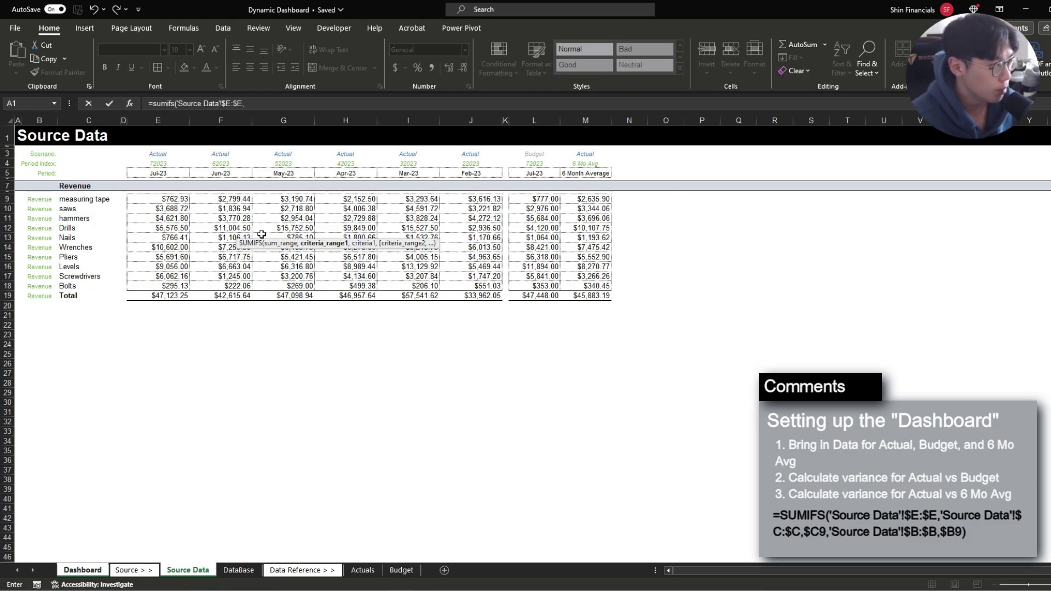
Step: Complete the G9 SUMIFS with criteria ranges 'Source Data'!$C:$C and 'Source Data'!$B:$B, using 0 as placeholder for both criteria
key("Left")
key("Right")
key("ctrl+space")
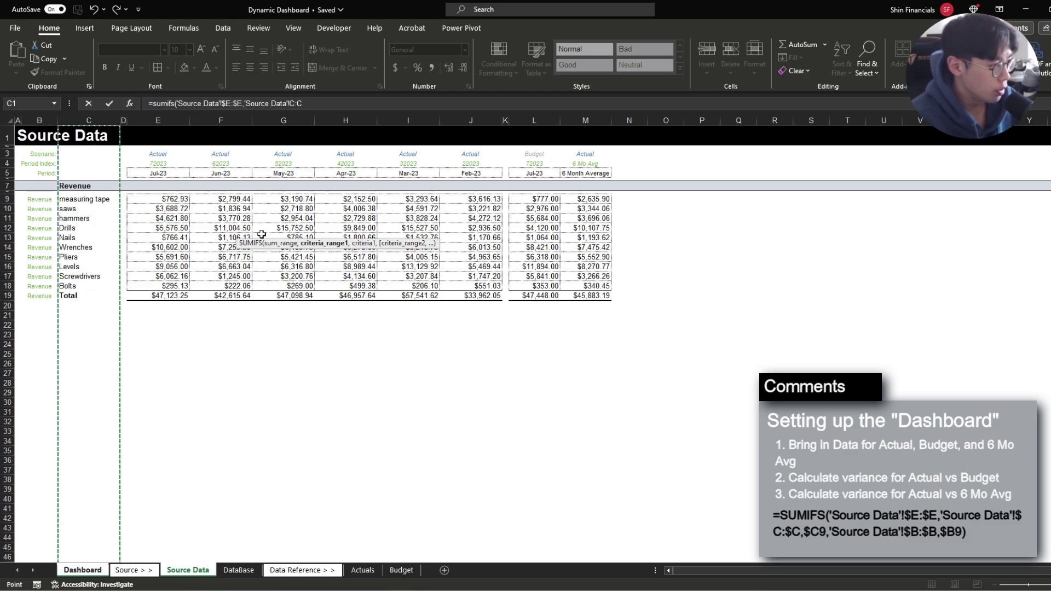
key("F4")
type(",0,")
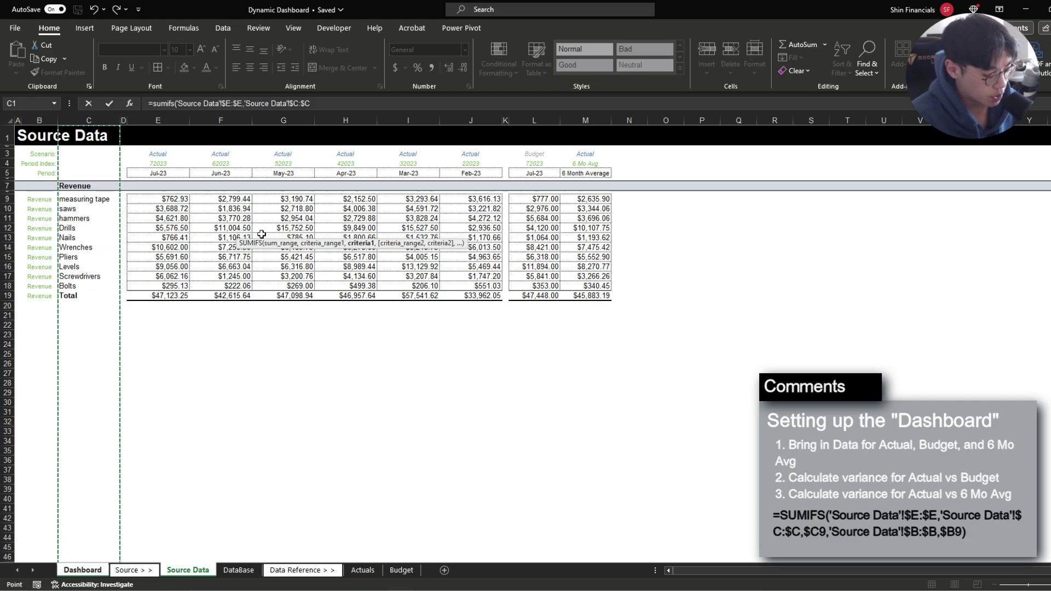
type(",")
key("Left")
key("Right")
key("ctrl+space")
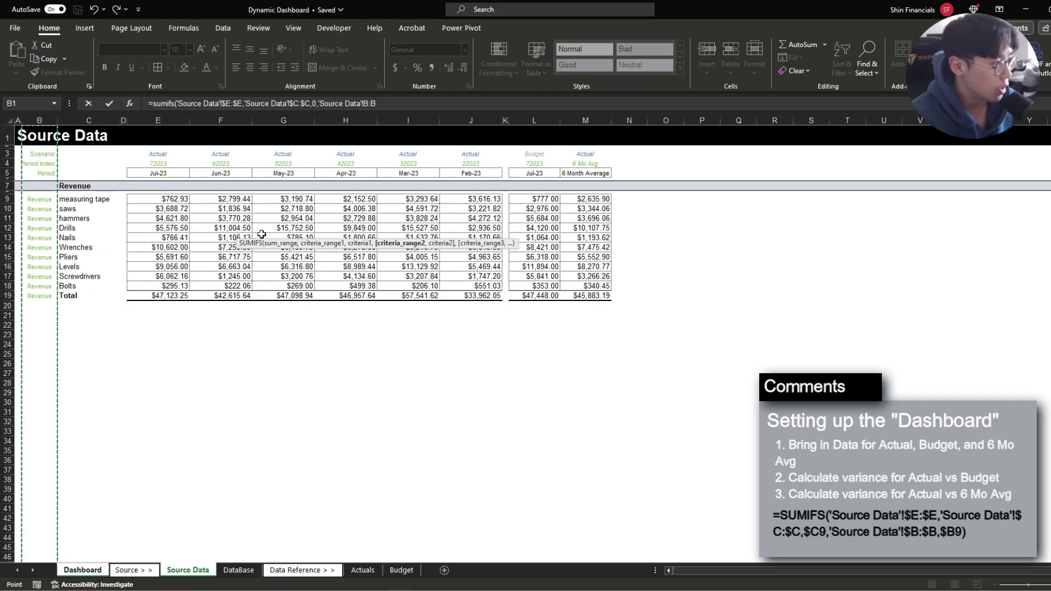
key("F4")
type(",0")
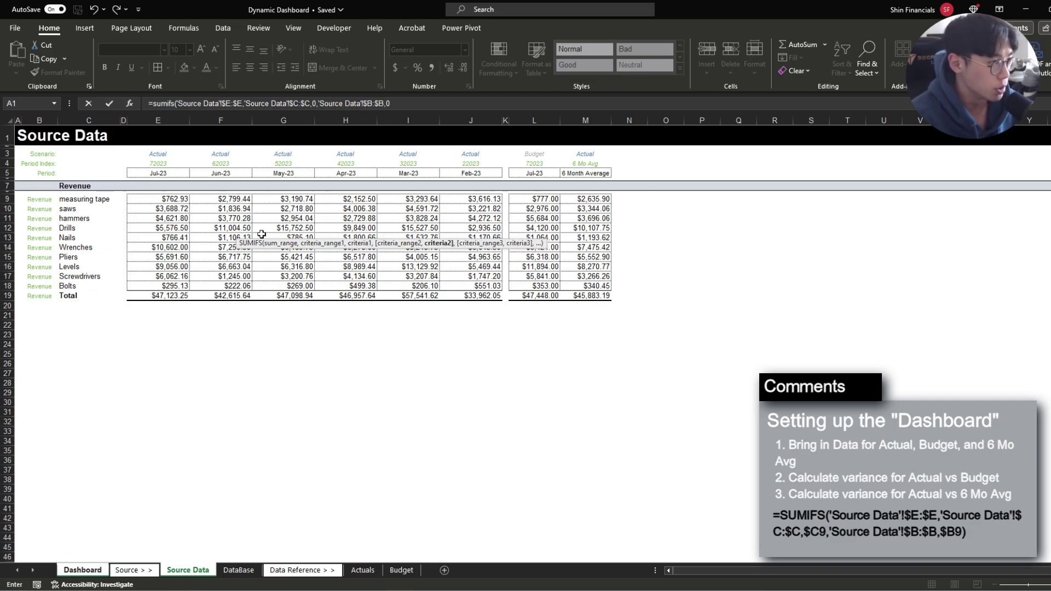
type(")")
key("Return")
Step: Replace the last placeholder criterion in G9's SUMIFS with the column-locked index reference $B8
key("Up")
key("F2")
key("Left")
key("BackSpace")
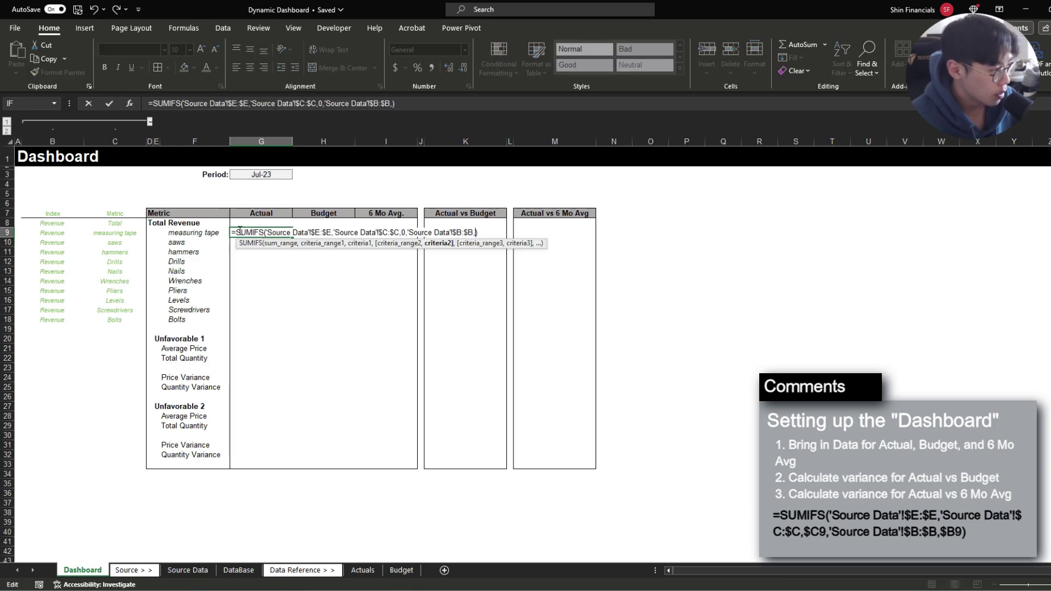
left_click(56, 223)
key("F4")
key("F4")
key("F4")
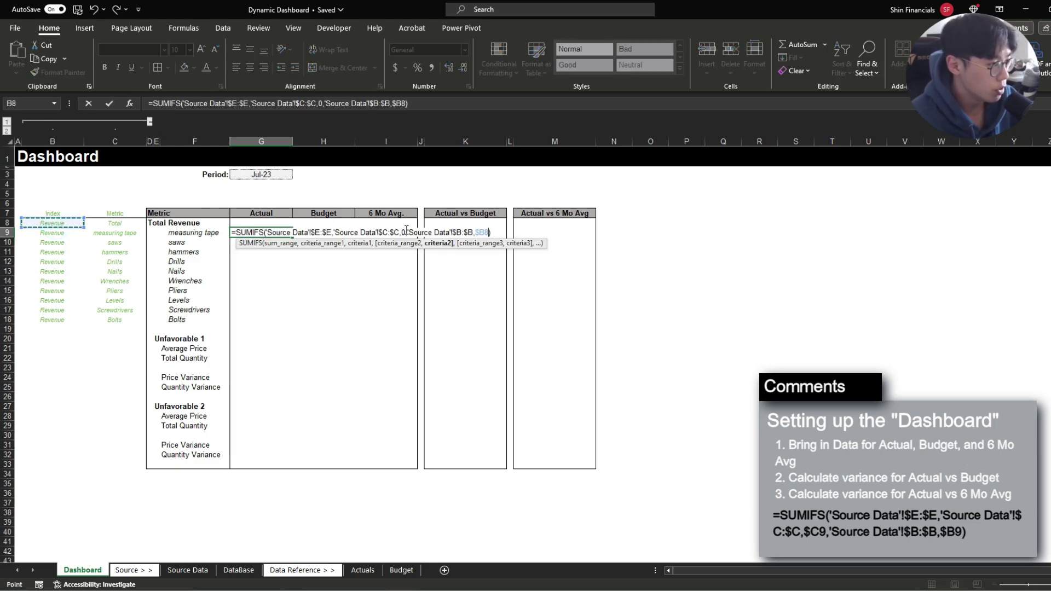
Step: Replace the first placeholder criterion in G9's SUMIFS with the column-locked metric reference $C8
left_click(405, 232)
key("BackSpace")
left_click(130, 224)
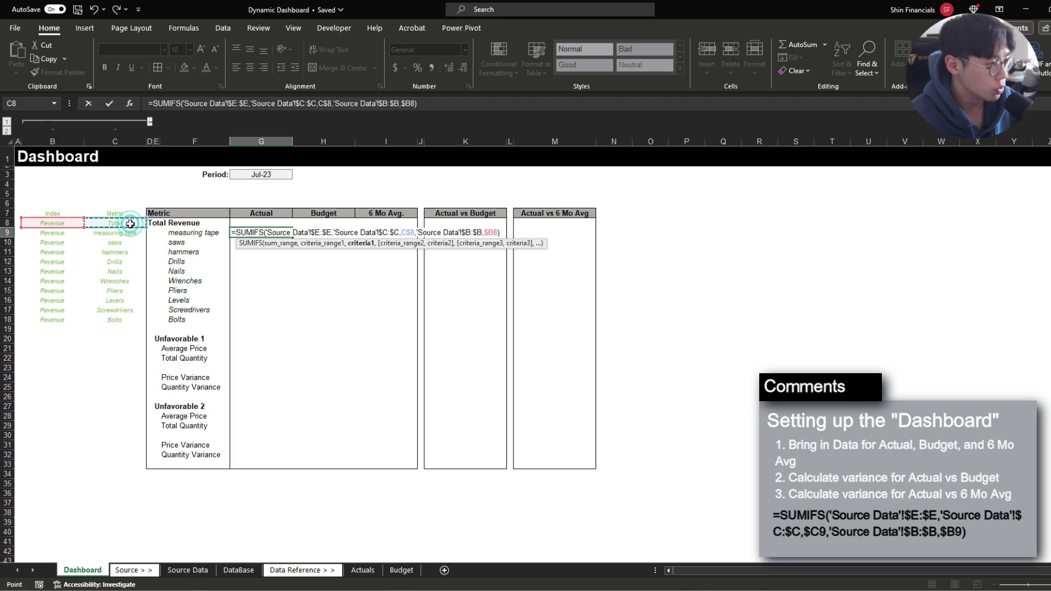
key("F4")
key("F4")
key("F4")
key("ctrl+Return")
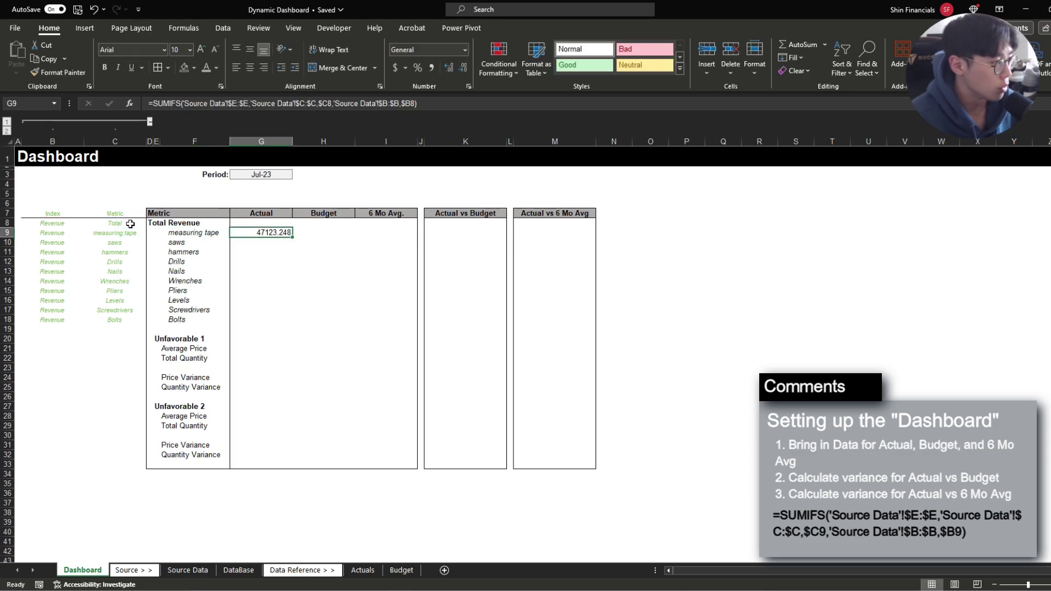
Step: Shift both criteria references in G9's formula down one row to $C9 and $B9
key("F2")
left_click_drag(122, 232, 123, 241)
left_click_drag(53, 230, 53, 237)
key("ctrl+Return")
Step: Copy the Actual formula from G9 down through G18 for all ten revenue items
key("ctrl+c")
key("shift+Down")
key("shift+Down")
key("shift+Down")
key("shift+Down")
key("shift+Down")
key("shift+Down")
key("shift+Down")
key("shift+Down")
key("shift+Down")
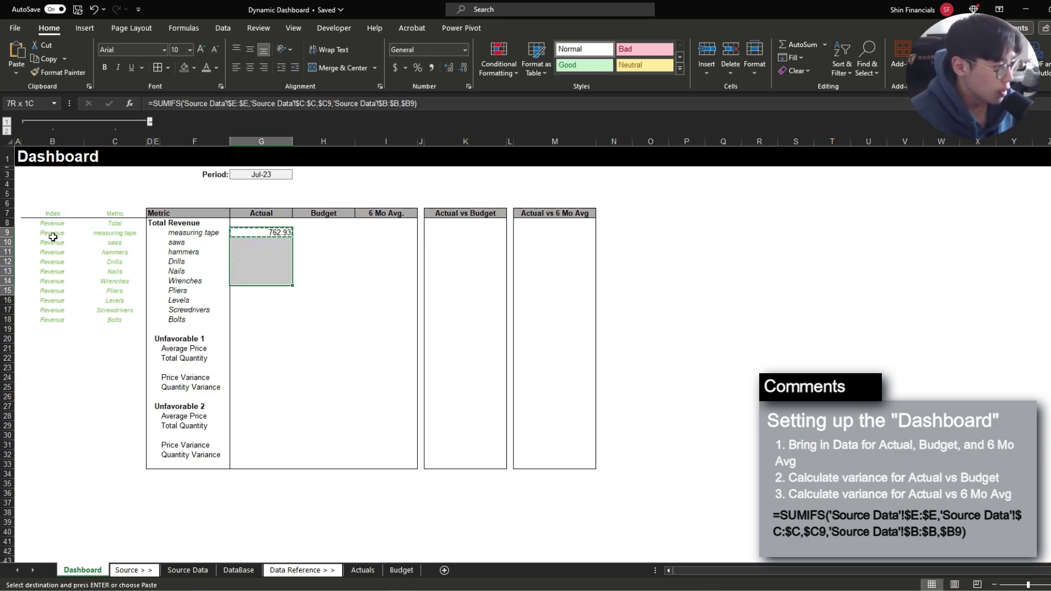
key("ctrl+v")
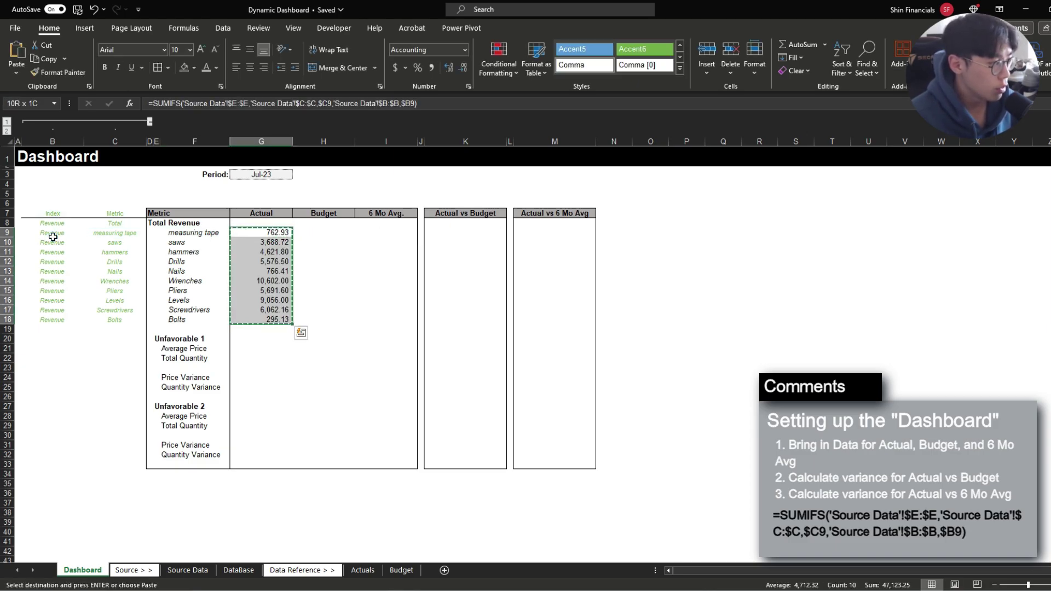
Step: Try a new SUMIFS in Budget cell H9 summing 'Source Data'!$L:$L, with criteria ranges $C:$C and $B:$B and placeholder criteria 0
key("Right")
type("=sumifs(")
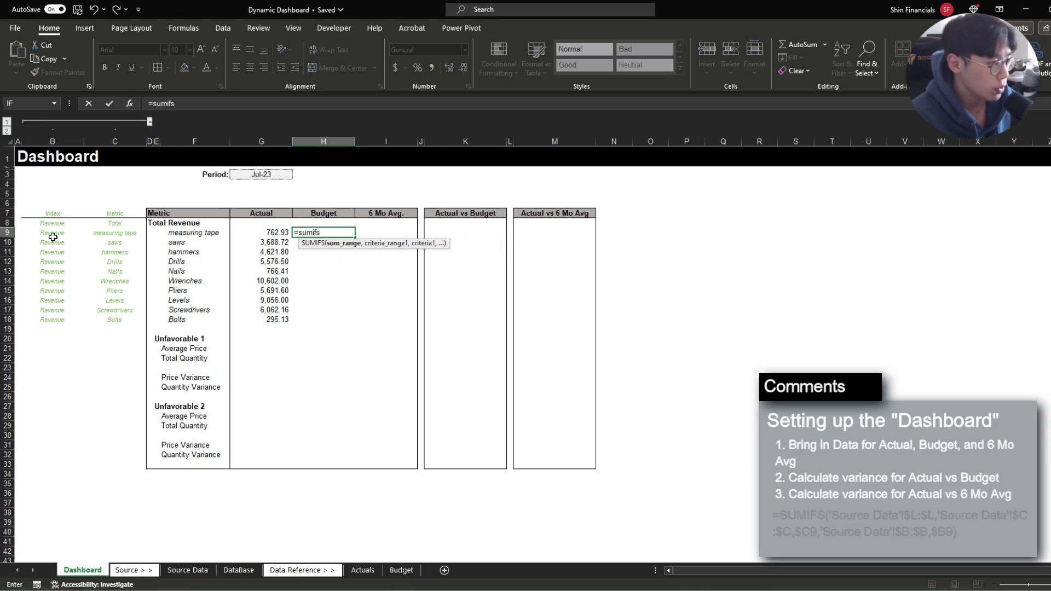
key("ctrl+Page_Down")
key("ctrl+Page_Down")
left_click(537, 200)
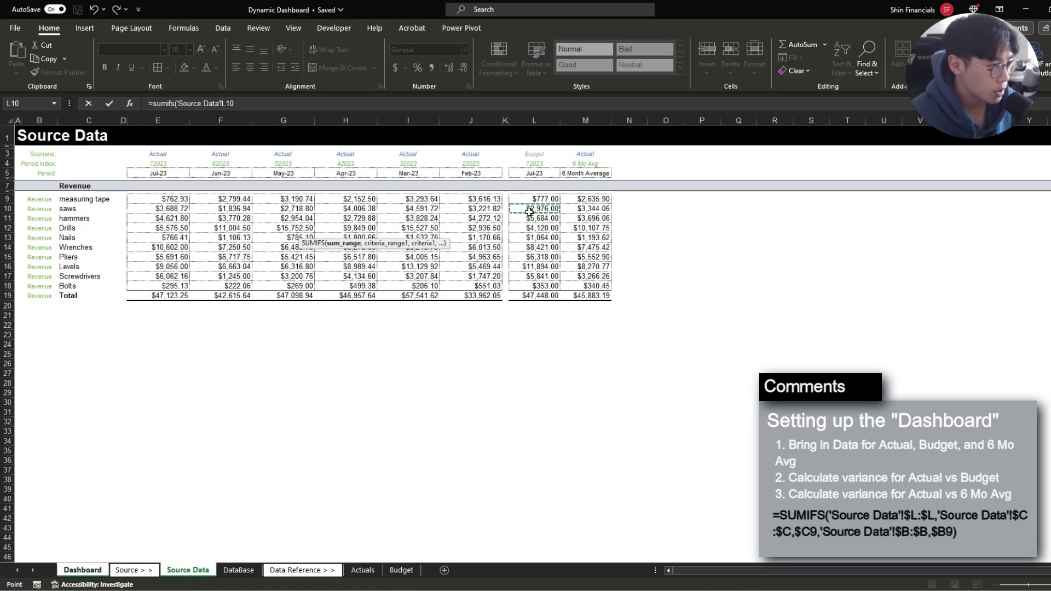
key("ctrl+space")
key("F4")
type(",")
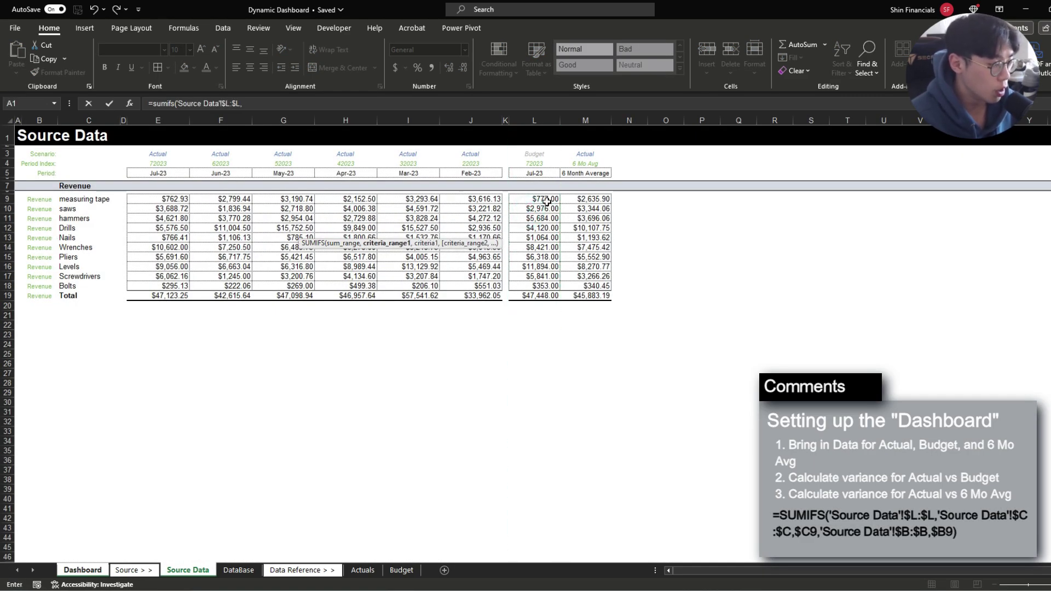
key("Left")
key("Right")
key("Right")
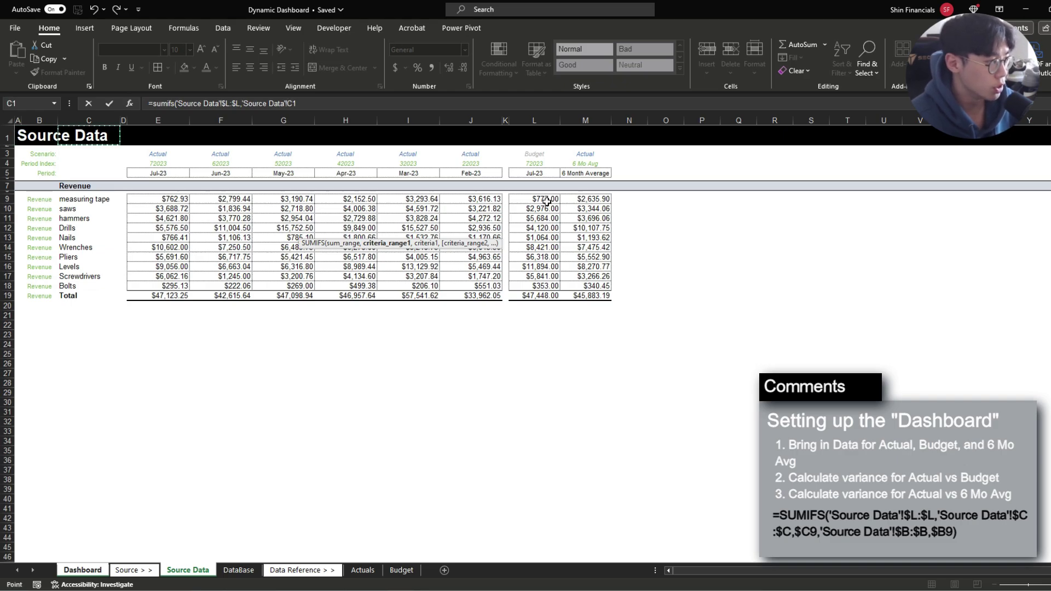
key("ctrl+space")
key("F4")
type(",0,'Source Data'!$B:$B,0")
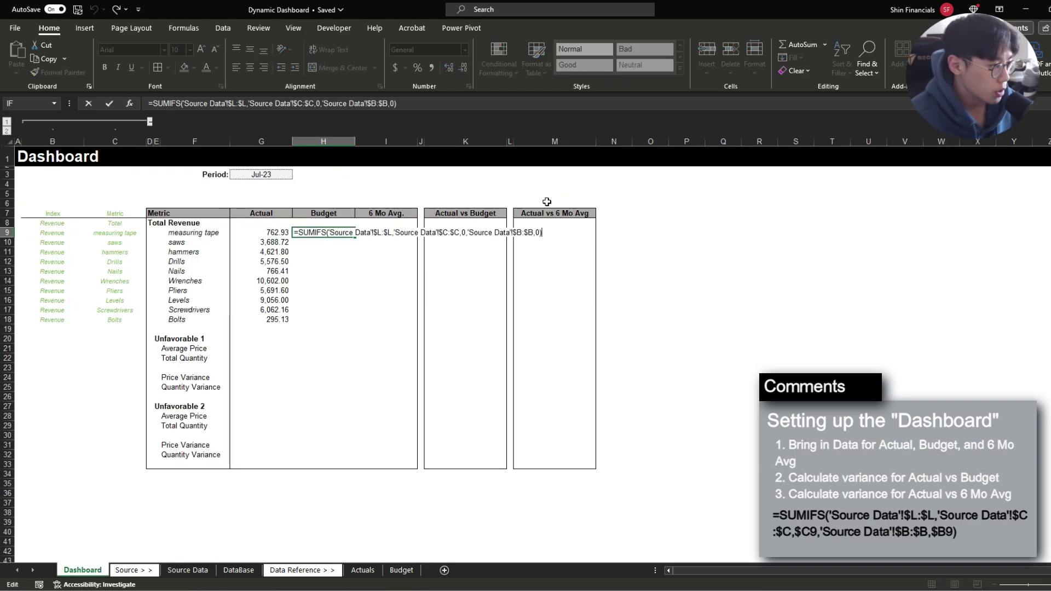
key("Tab")
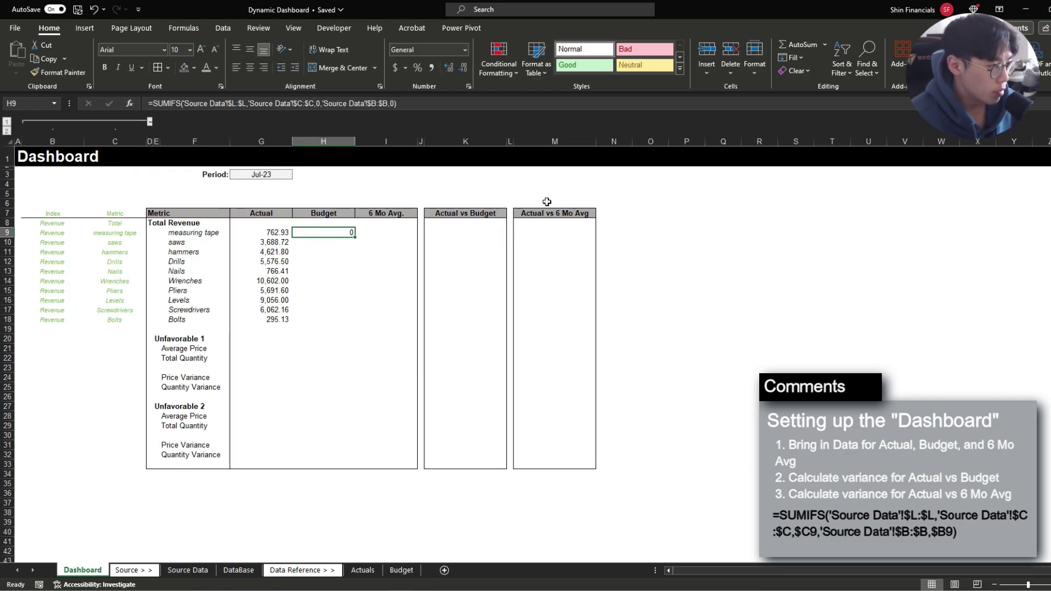
Step: Copy the Actual formula in G9 and paste only the formula into Budget cell H9
key("Left")
key("Left")
key("Left")
key("ctrl+c")
key("Right")
key("ctrl+alt+v")
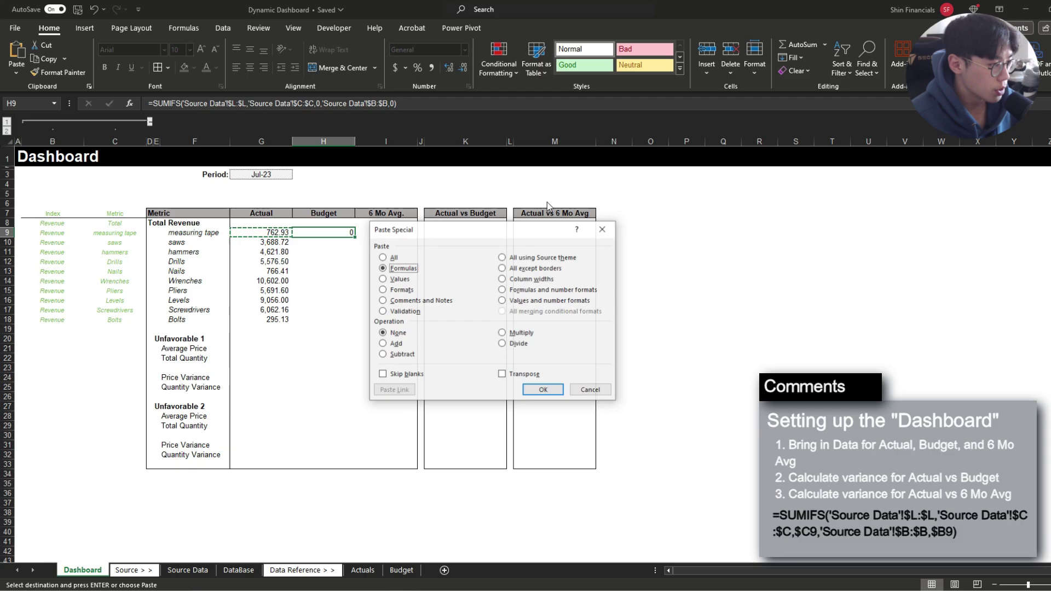
key("Return")
Step: Change the sum range in H9's SUMIFS to the Source Data Budget column $L:$L
key("F2")
key("Home")
key("ctrl+Right")
key("ctrl+Right")
key("ctrl+Right")
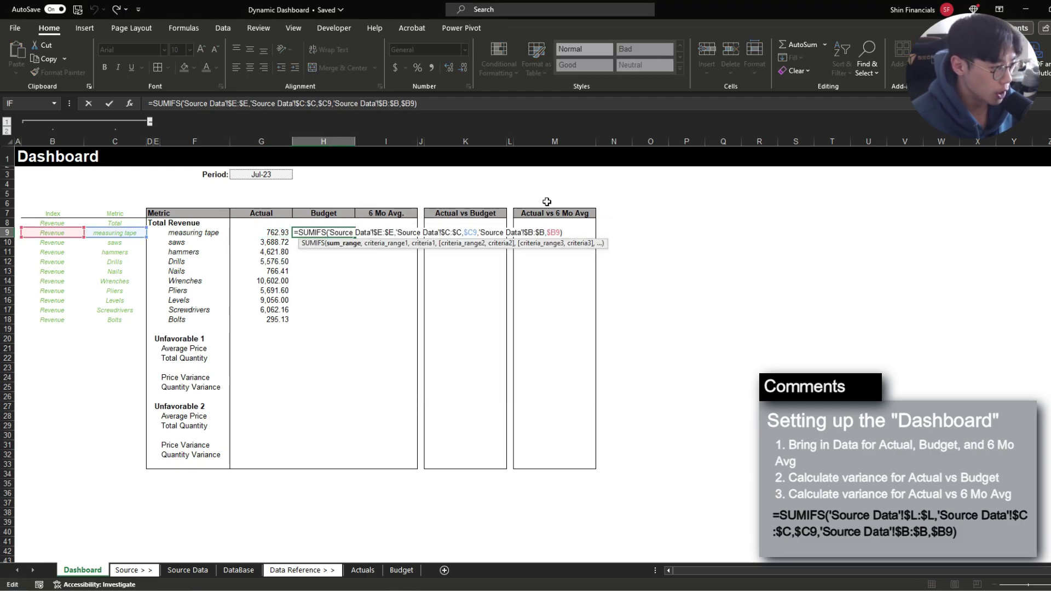
key("Delete")
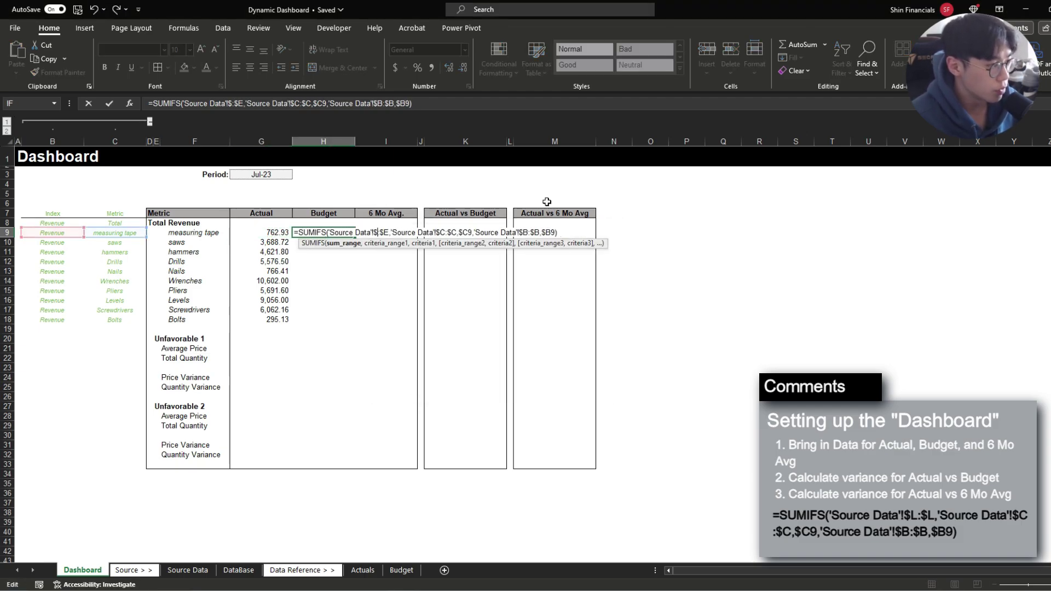
type("L")
key("Right")
key("Right")
key("Delete")
type("L")
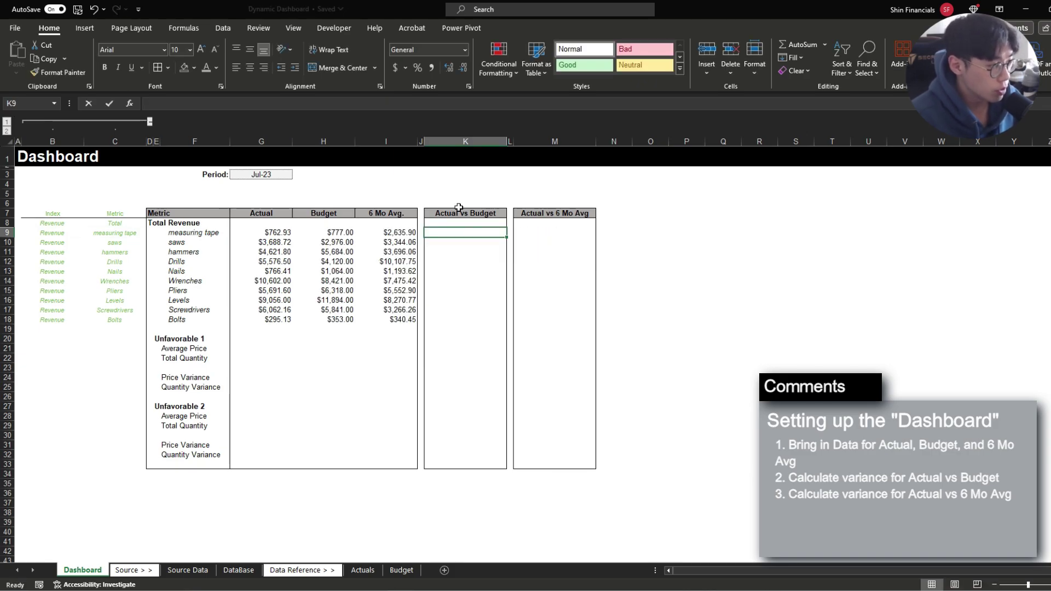
Step: Enter the Actual vs Budget variance formula =G9-H9 in K9
type("=")
key("Left")
key("Left")
key("Left")
key("Left")
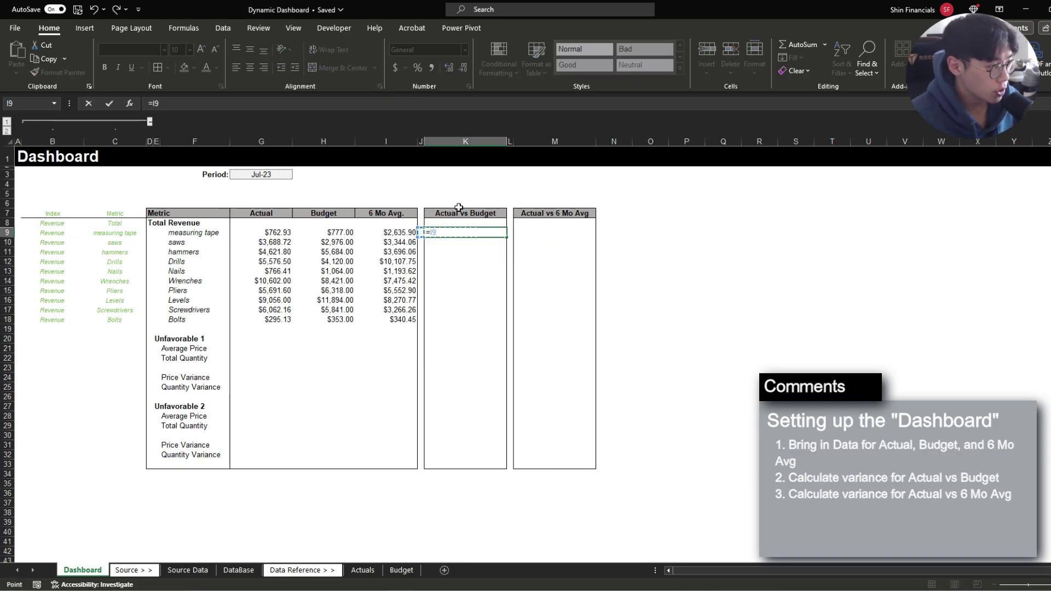
type("-")
key("Left")
key("Left")
key("Left")
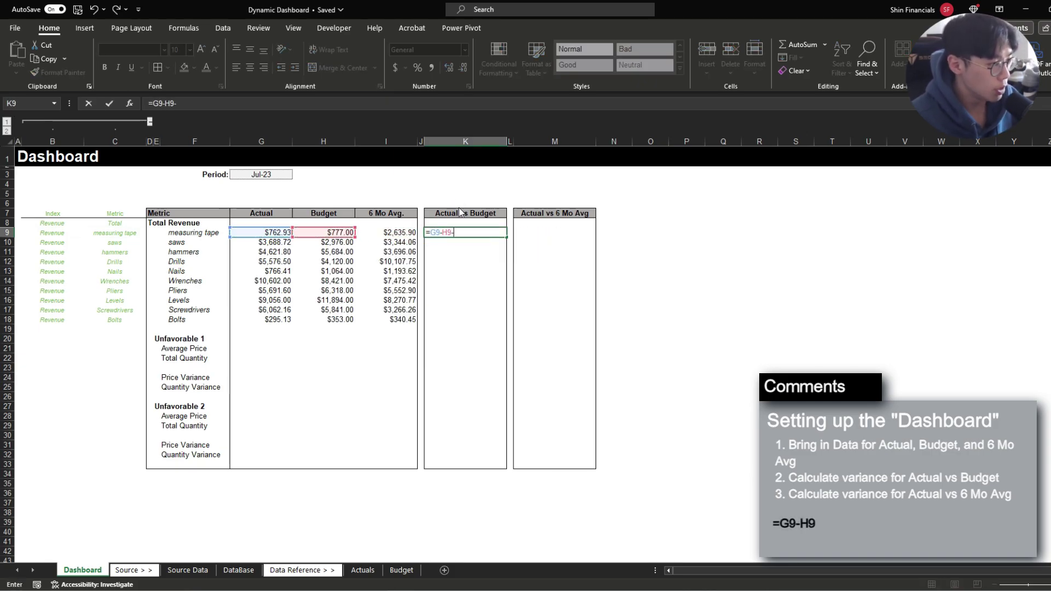
key("Return")
key("Return")
Step: Copy the Actual vs Budget variance formula from K9 down through K18
key("Up")
key("ctrl+c")
key("shift+Down")
key("shift+Down")
key("shift+Down")
key("shift+Down")
key("shift+Down")
key("shift+Down")
key("shift+Down")
key("shift+Down")
key("shift+Down")
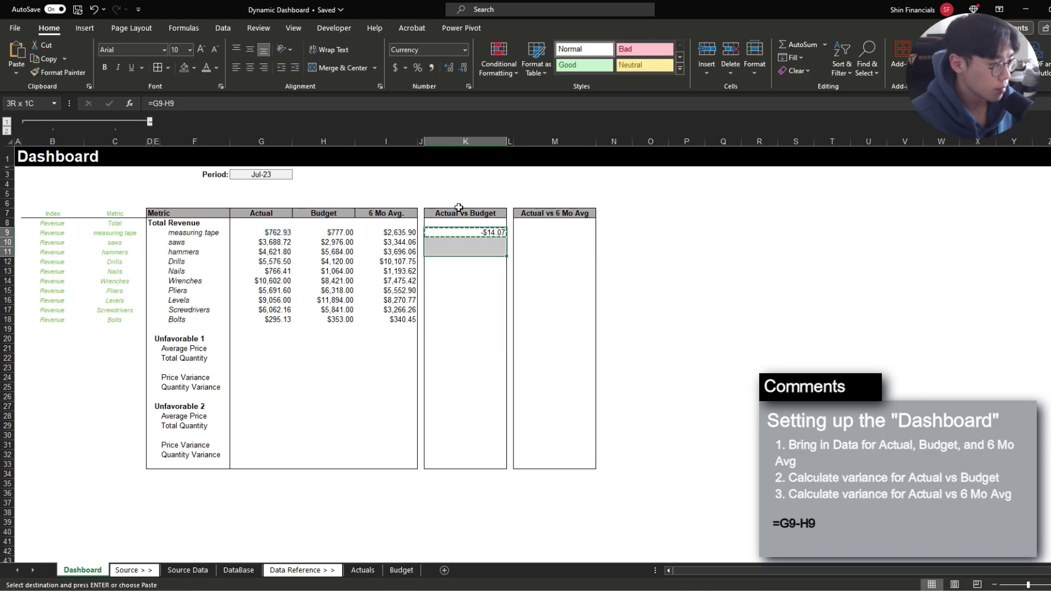
key("ctrl+v")
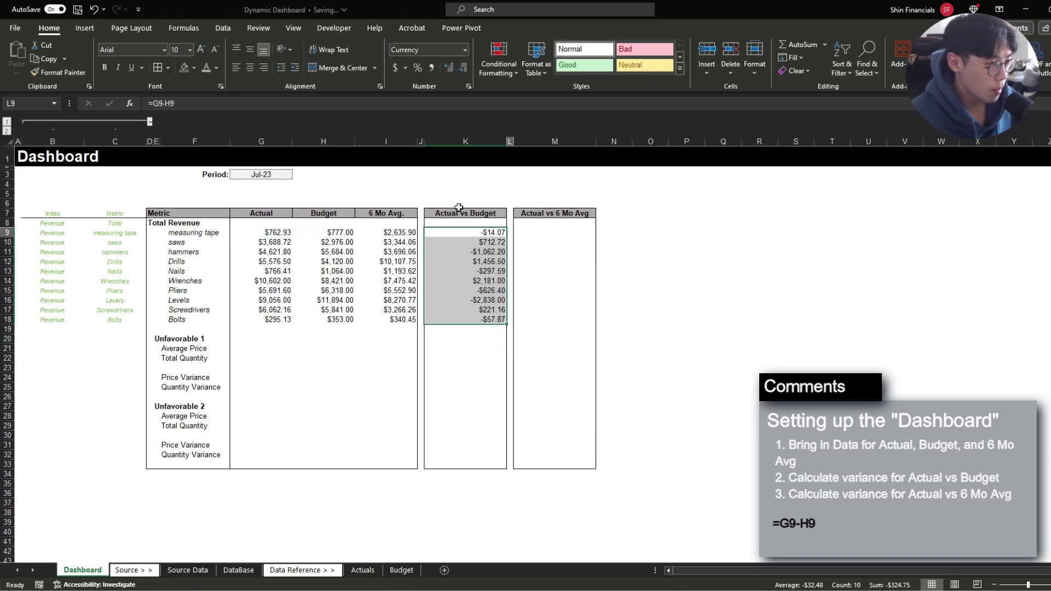
Step: Enter the Actual vs 6 Mo Avg variance formula =G9-I9 in M9
key("Right")
key("Right")
type("=")
key("Left")
key("Left")
key("Left")
key("Left")
key("Left")
key("Left")
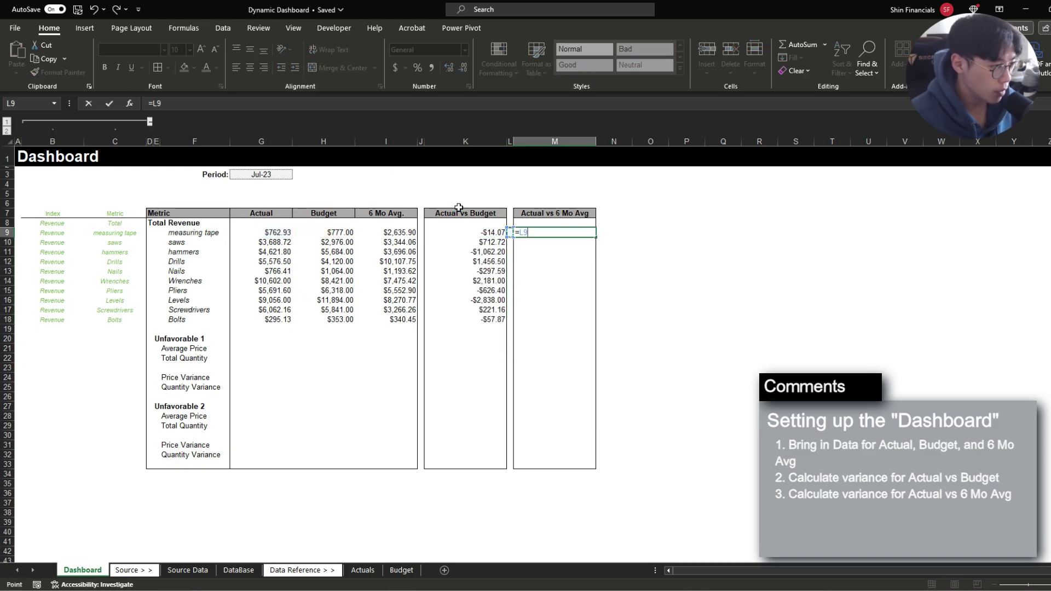
type("-")
key("Left")
key("Left")
key("Left")
key("Left")
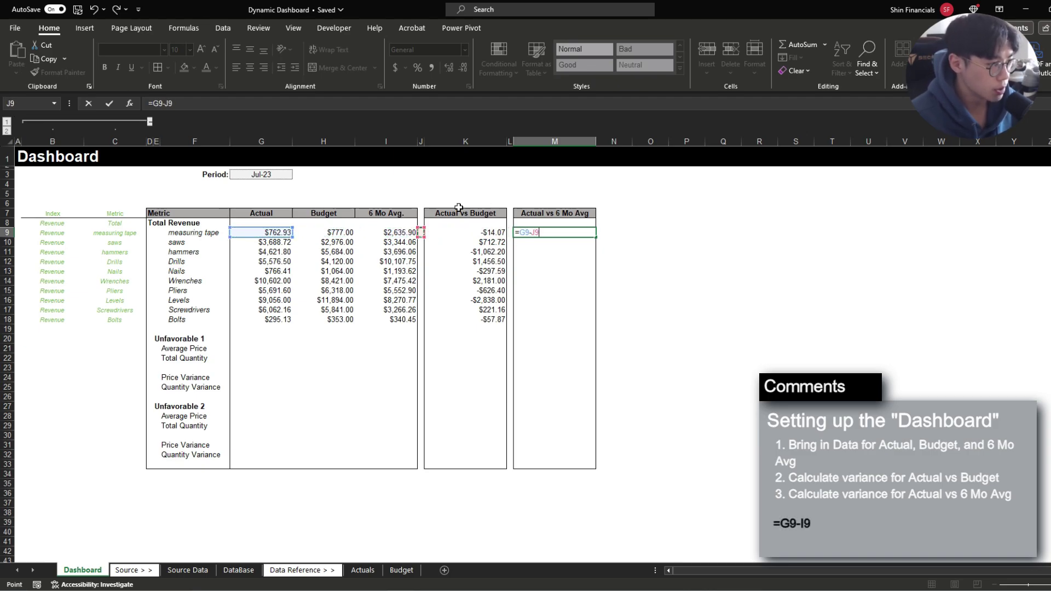
key("Return")
Step: Copy the Actual vs 6 Mo Avg variance formula from M9 down through M18
key("Up")
key("ctrl+c")
key("shift+Down")
key("shift+Down")
key("shift+Down")
key("shift+Down")
key("shift+Down")
key("shift+Down")
key("shift+Down")
key("shift+Down")
key("shift+Down")
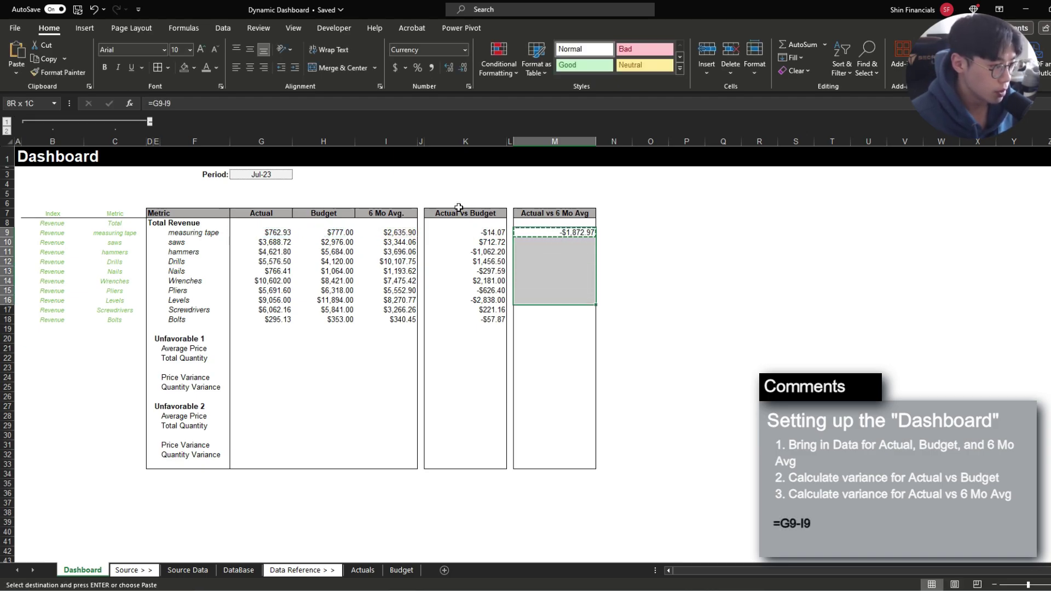
key("ctrl+v")
Step: Select the variance cells K9:M18 across both comparison columns
key("Left")
key("Left")
key("ctrl+shift+Down")
key("shift+Right")
key("shift+Right")
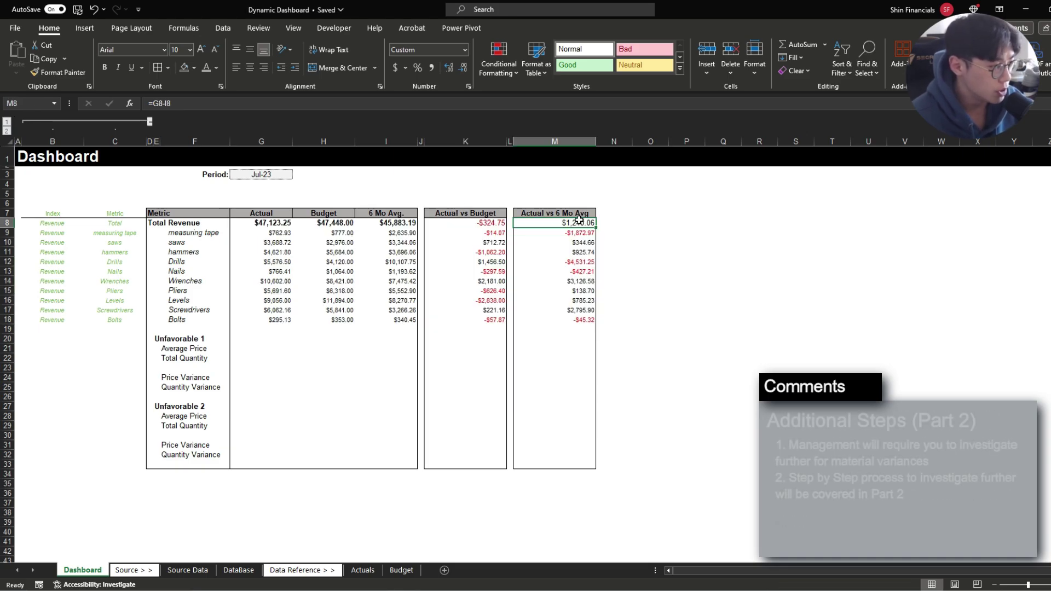
Step: Review the revenue comparison table and examine the Actual vs Budget variances for Levels and hammers
left_click_drag(150, 212, 585, 319)
left_click(586, 319)
left_click(490, 301)
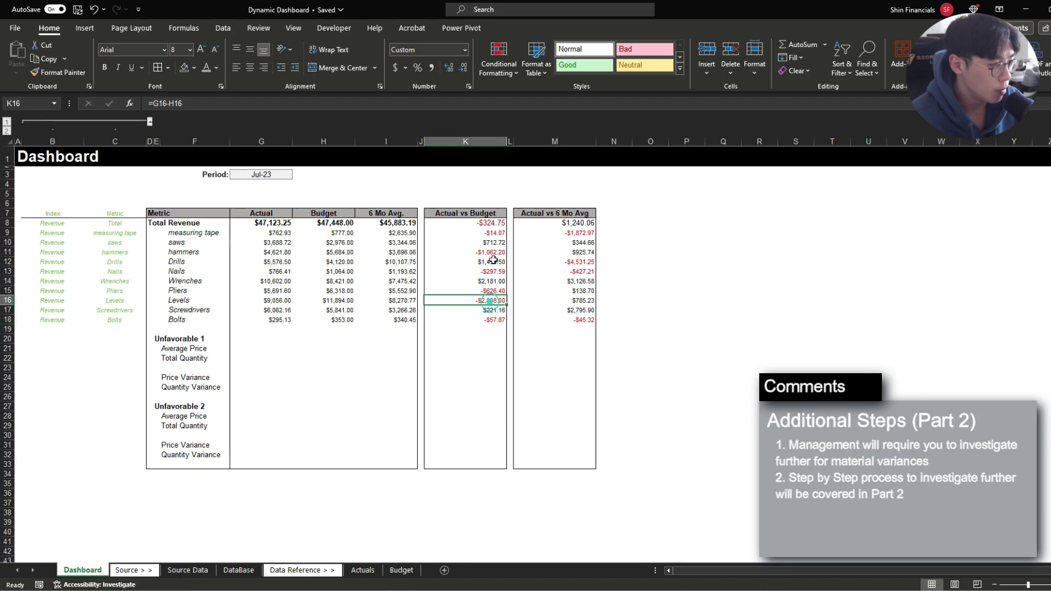
left_click(490, 252)
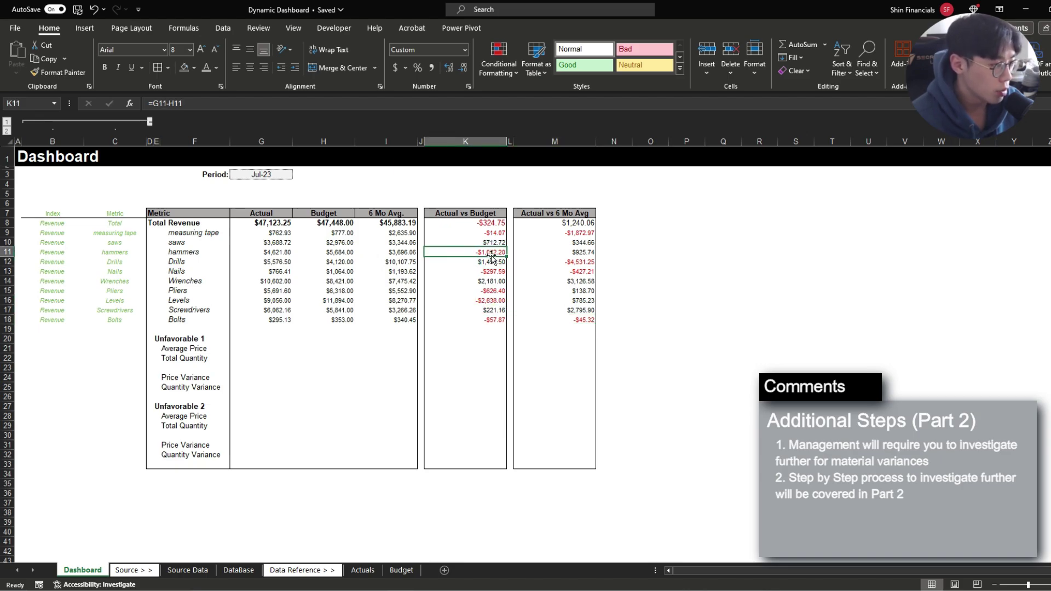
Step: Review the Unfavorable 1 and Unfavorable 2 labels in D20:F32 and select the revenue comparison table B7:M18
left_click(205, 251)
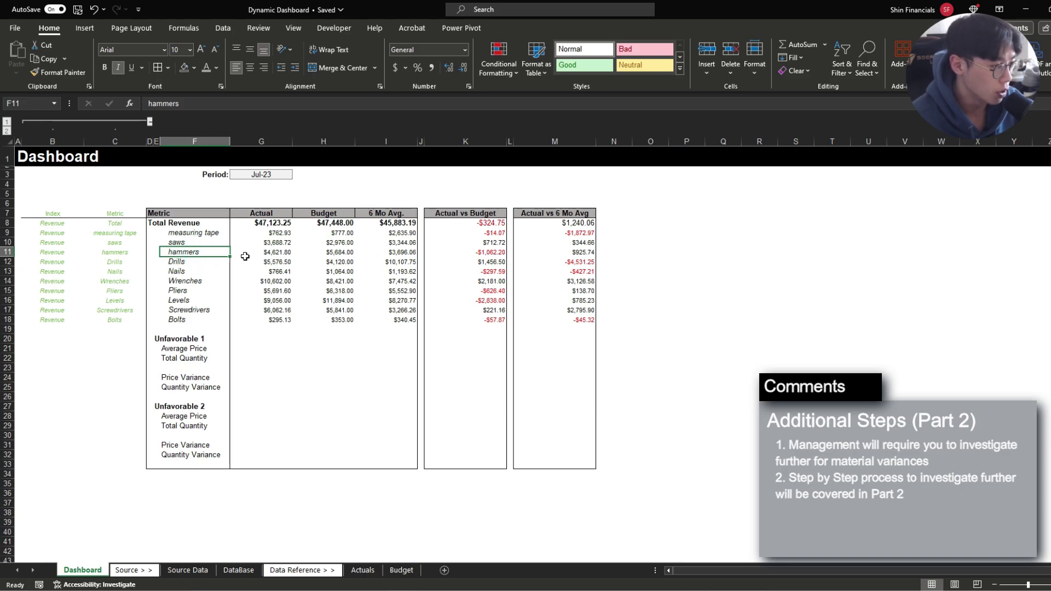
left_click(245, 348)
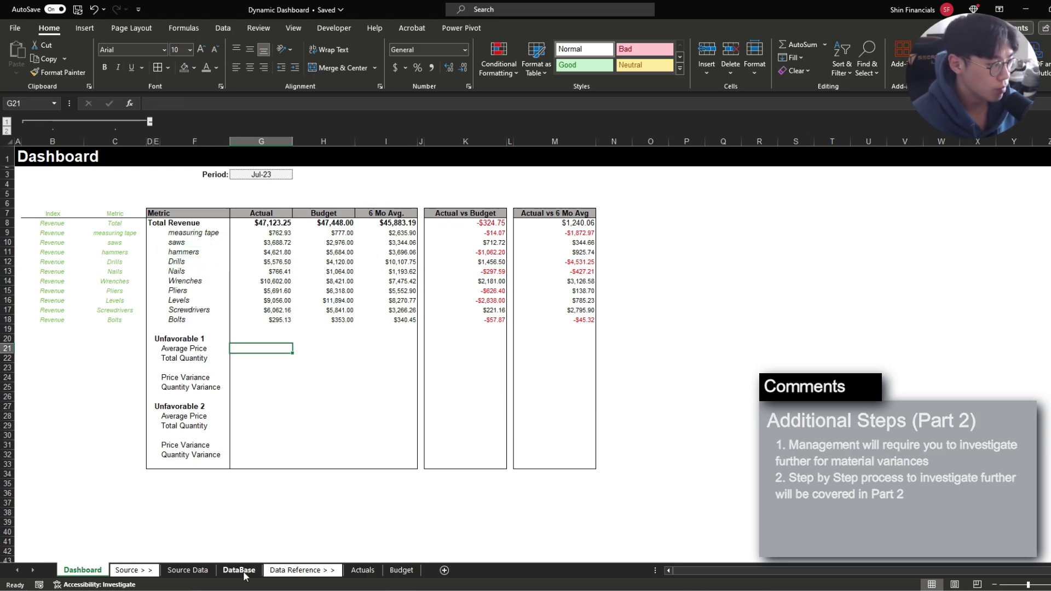
left_click(149, 338)
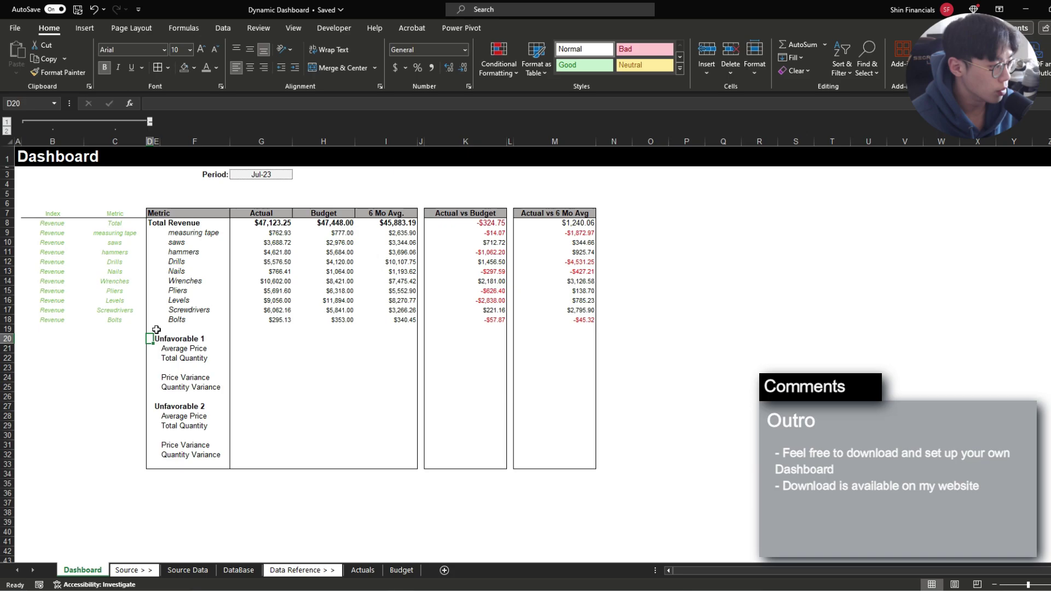
left_click_drag(149, 338, 206, 450)
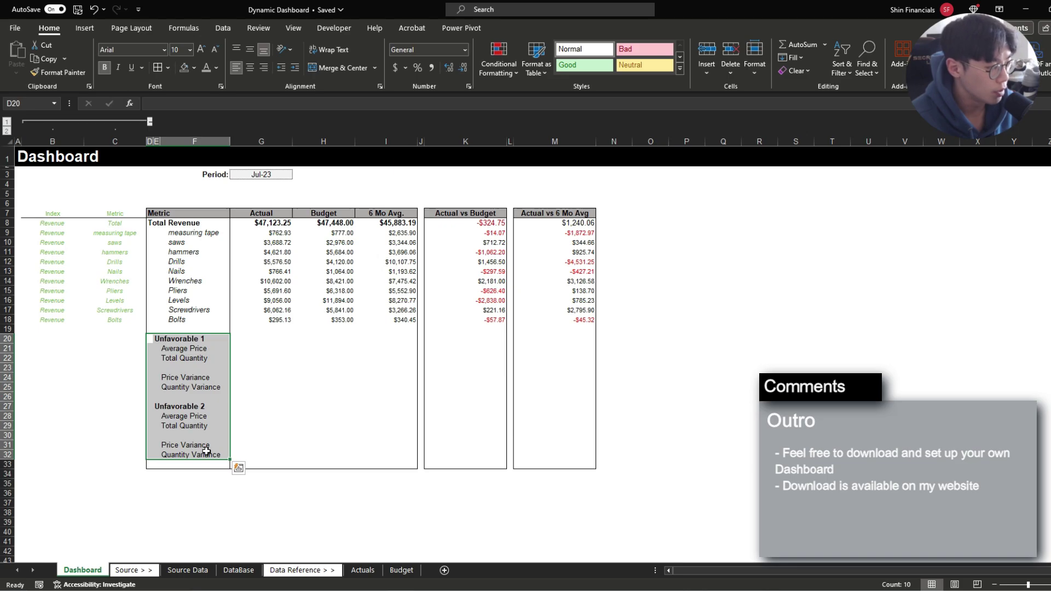
left_click(156, 339)
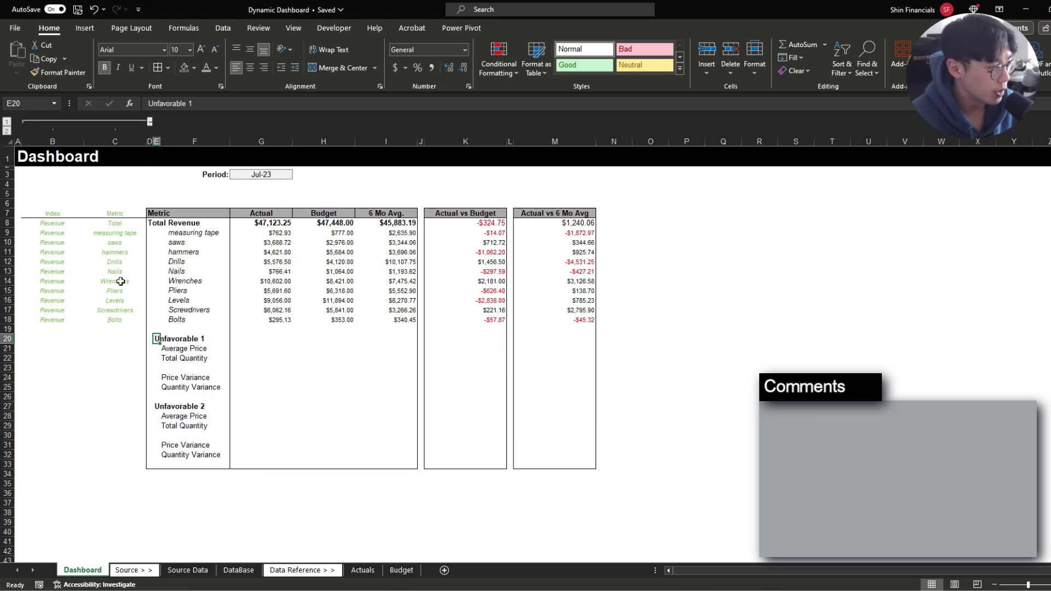
left_click_drag(49, 214, 564, 320)
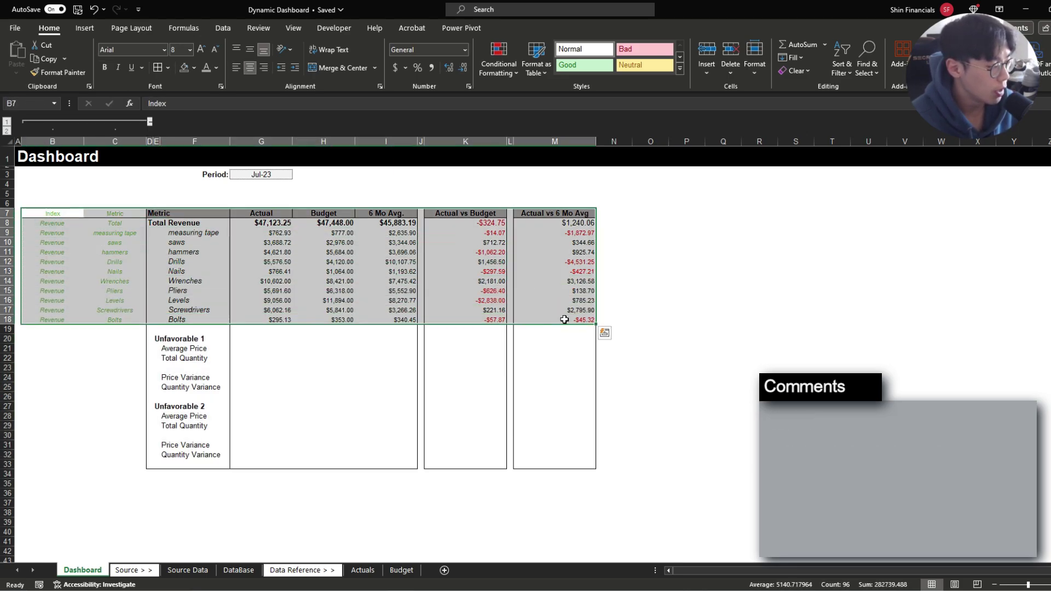